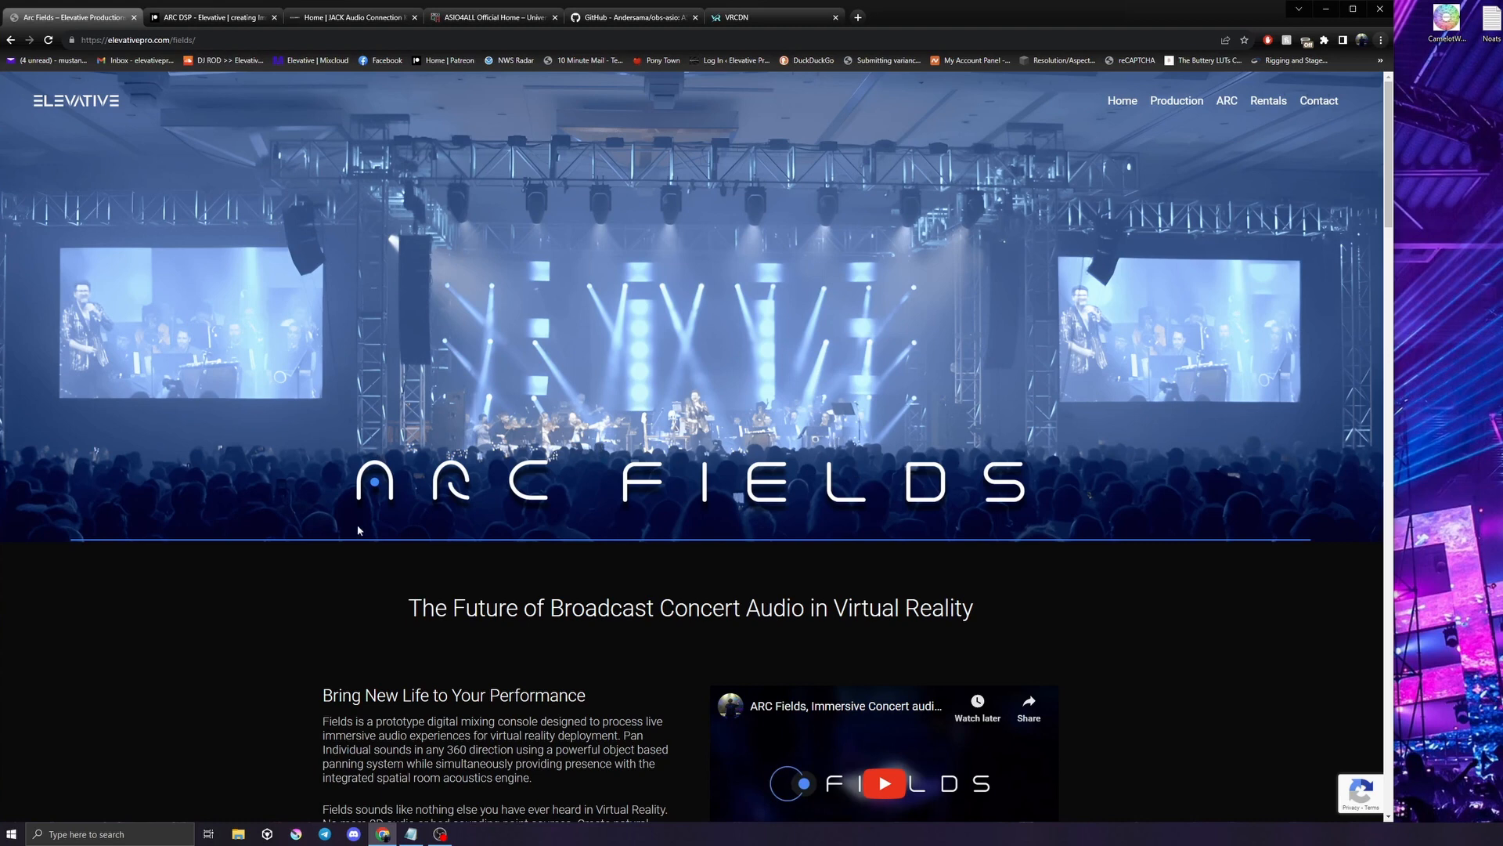
Review the ARC Fields page, covering its mixing features, console configurations, broadcast pipelines and prototype status
scroll(547, 508, "down", 2)
scroll(549, 507, "down", 3)
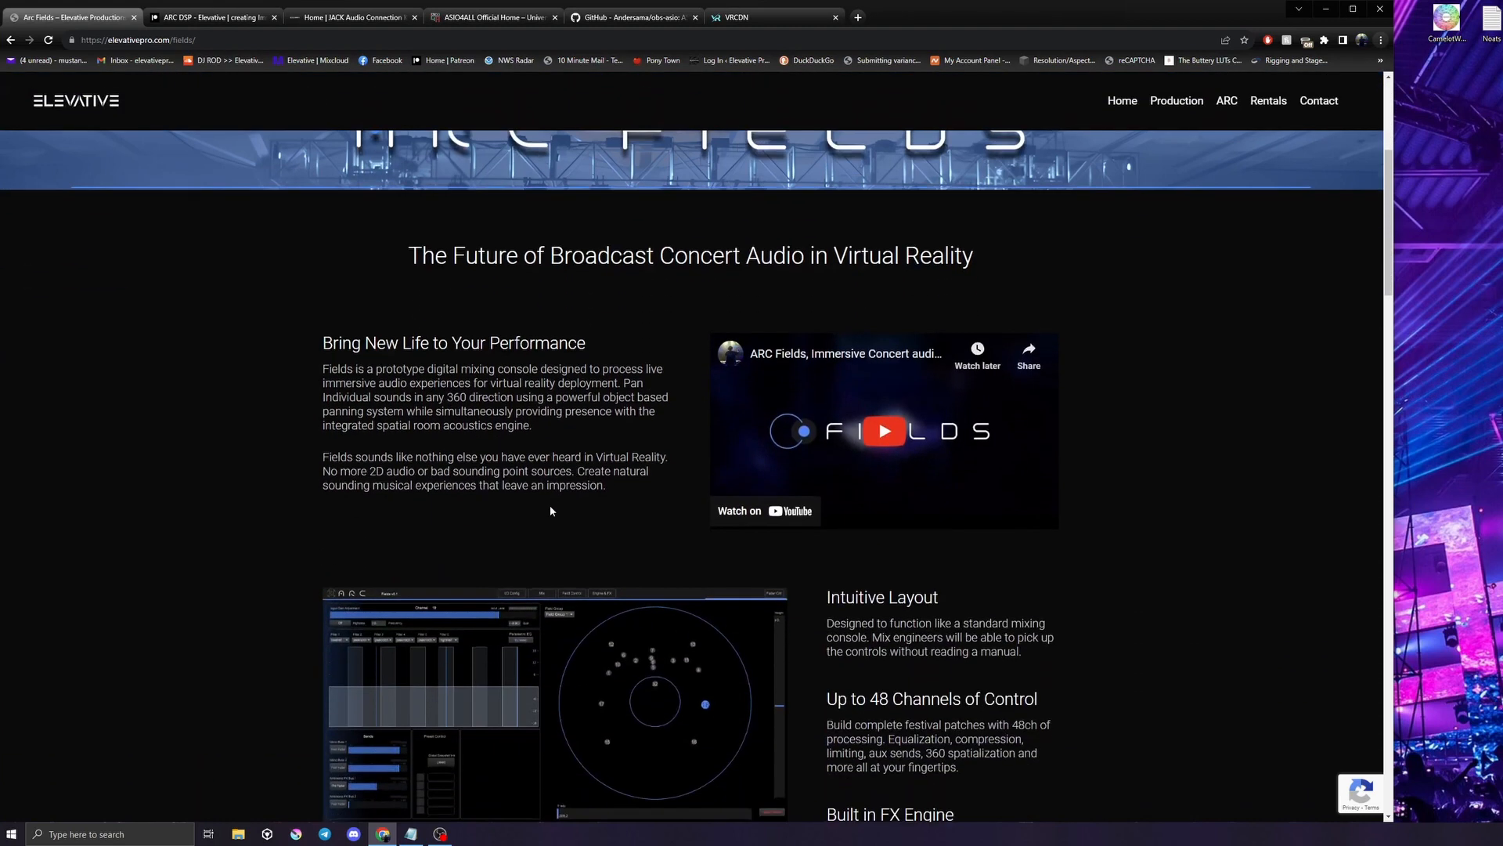
scroll(455, 405, "down", 3)
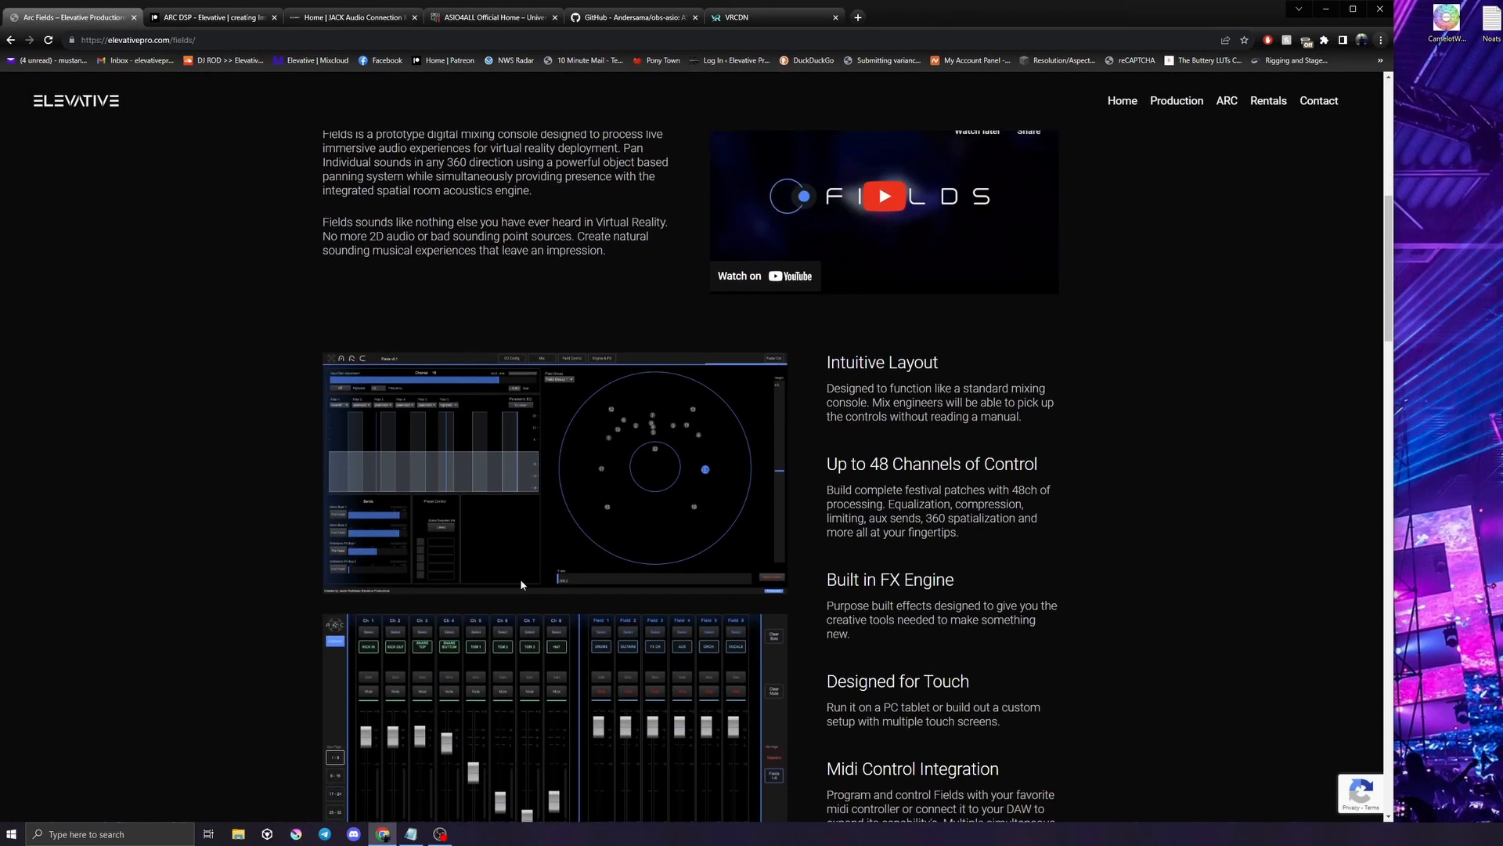
scroll(484, 532, "down", 2)
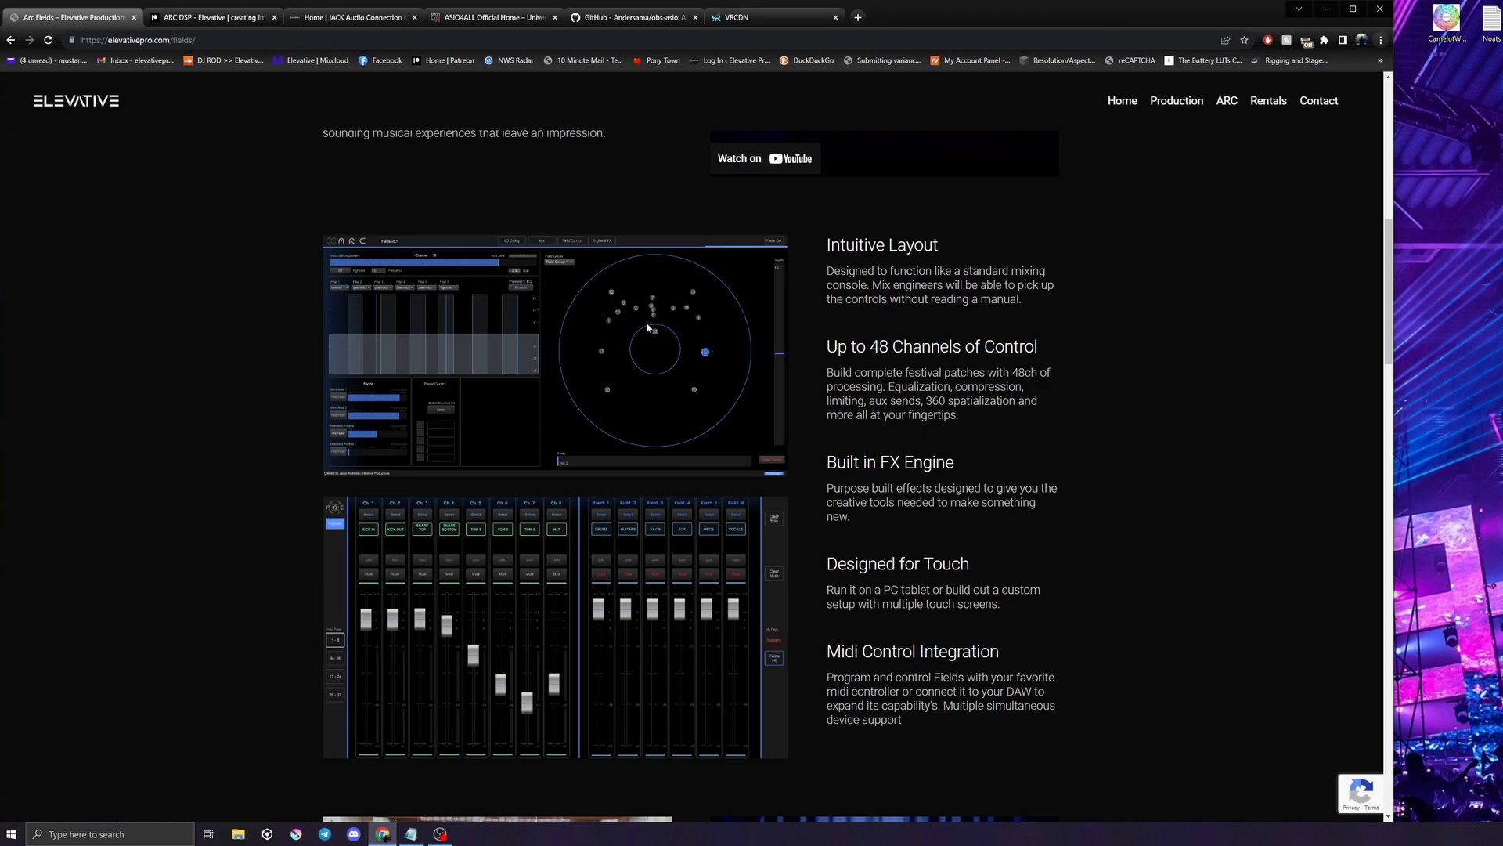
scroll(654, 333, "down", 5)
scroll(662, 360, "down", 3)
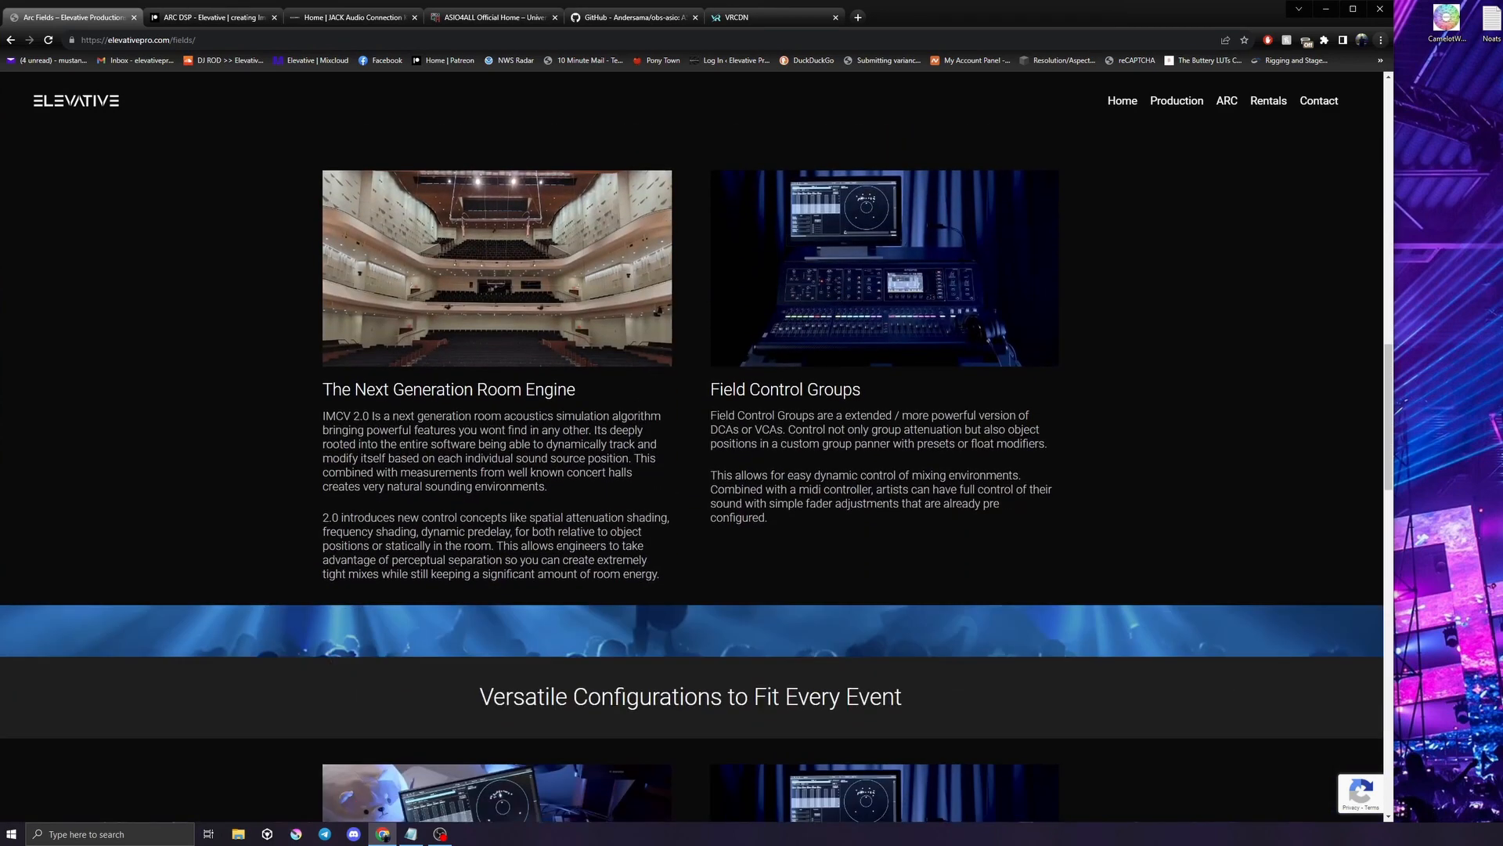
scroll(689, 446, "down", 6)
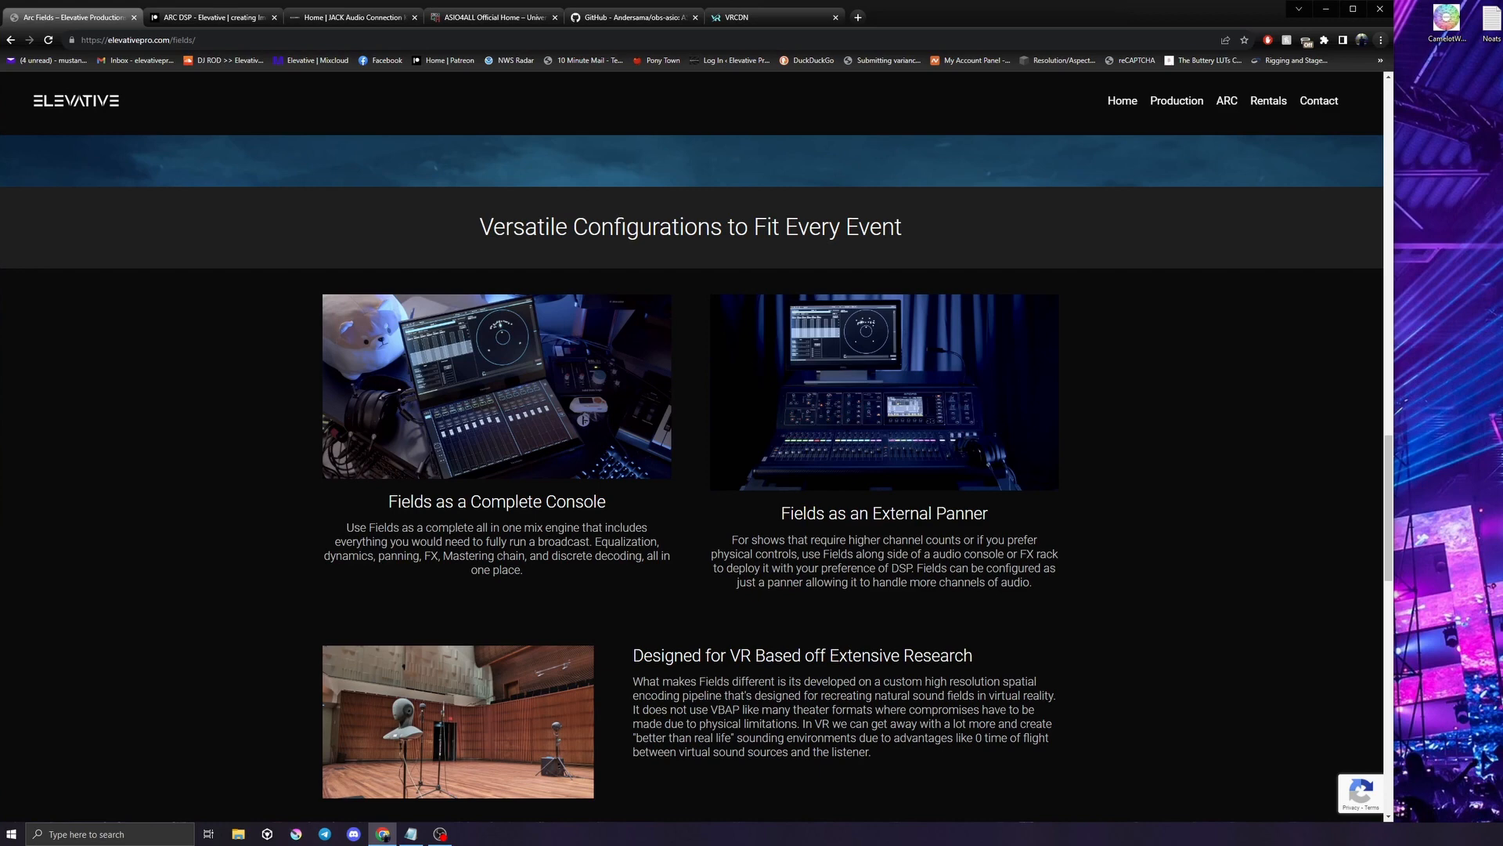
scroll(438, 509, "down", 5)
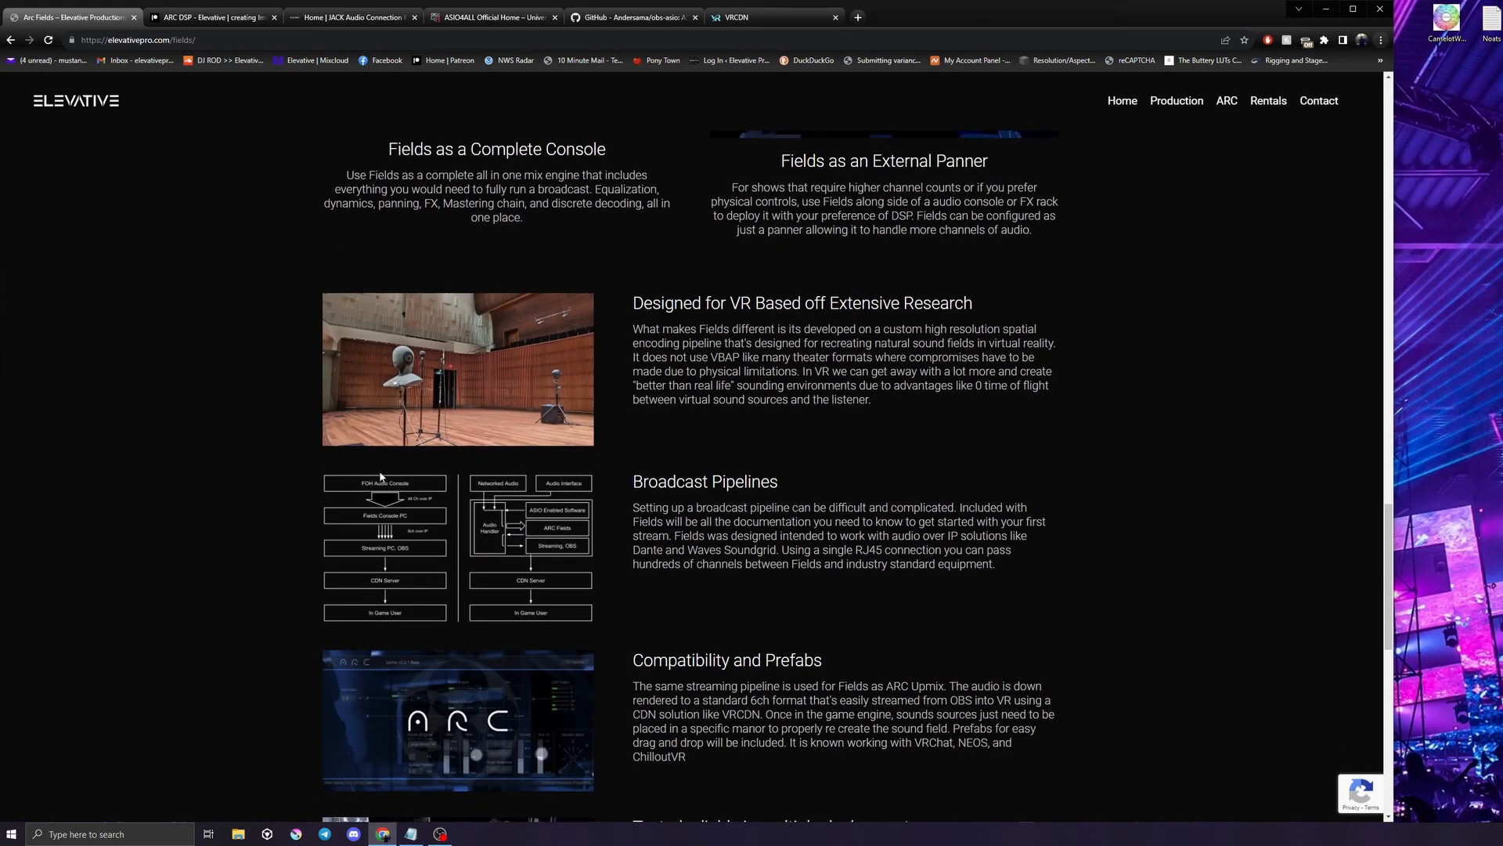
scroll(554, 359, "down", 10)
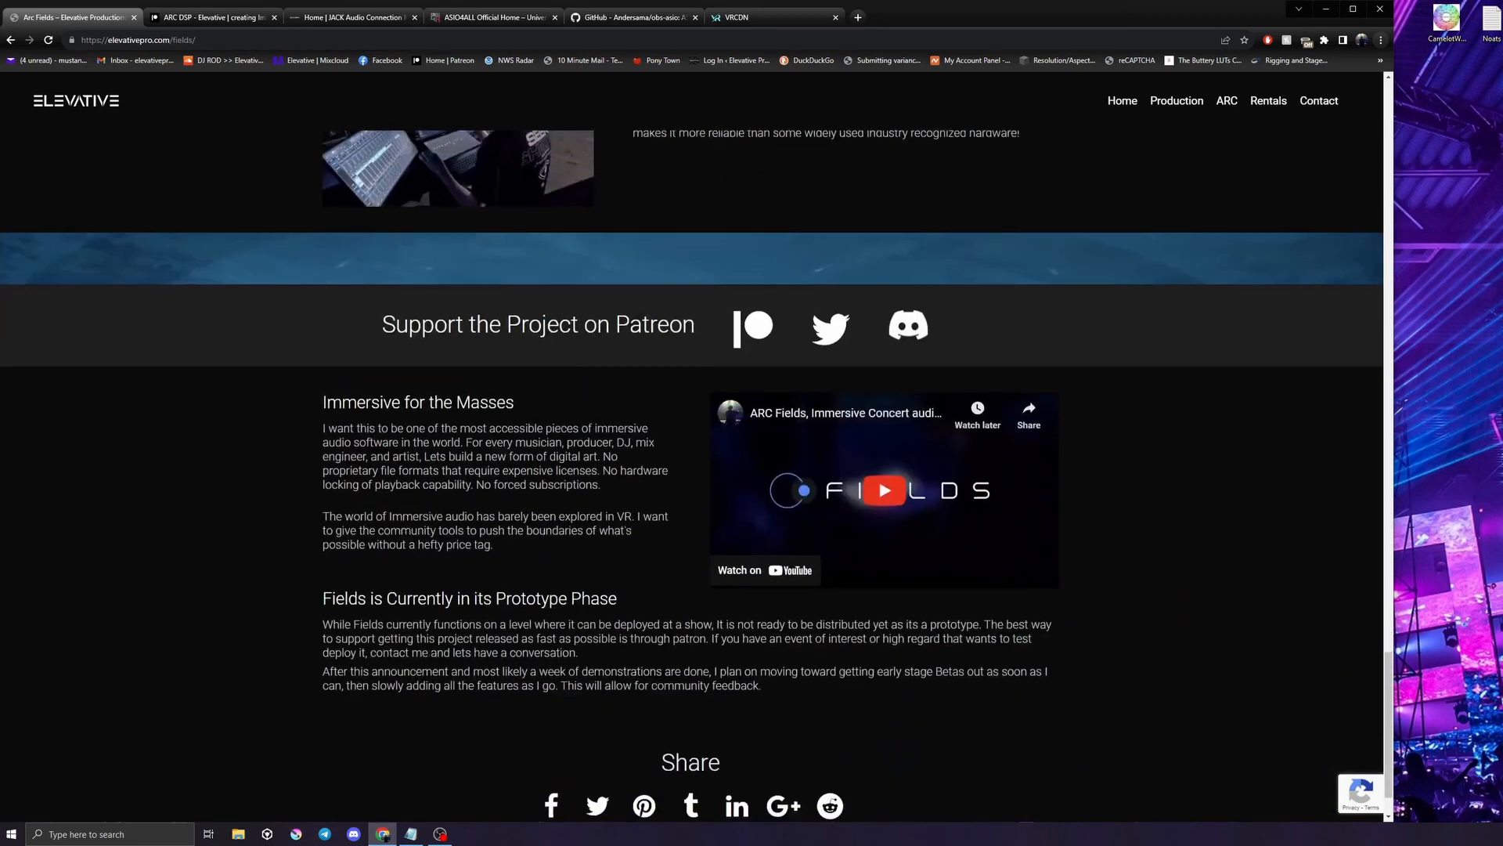
scroll(708, 495, "up", 6)
scroll(607, 513, "down", 7)
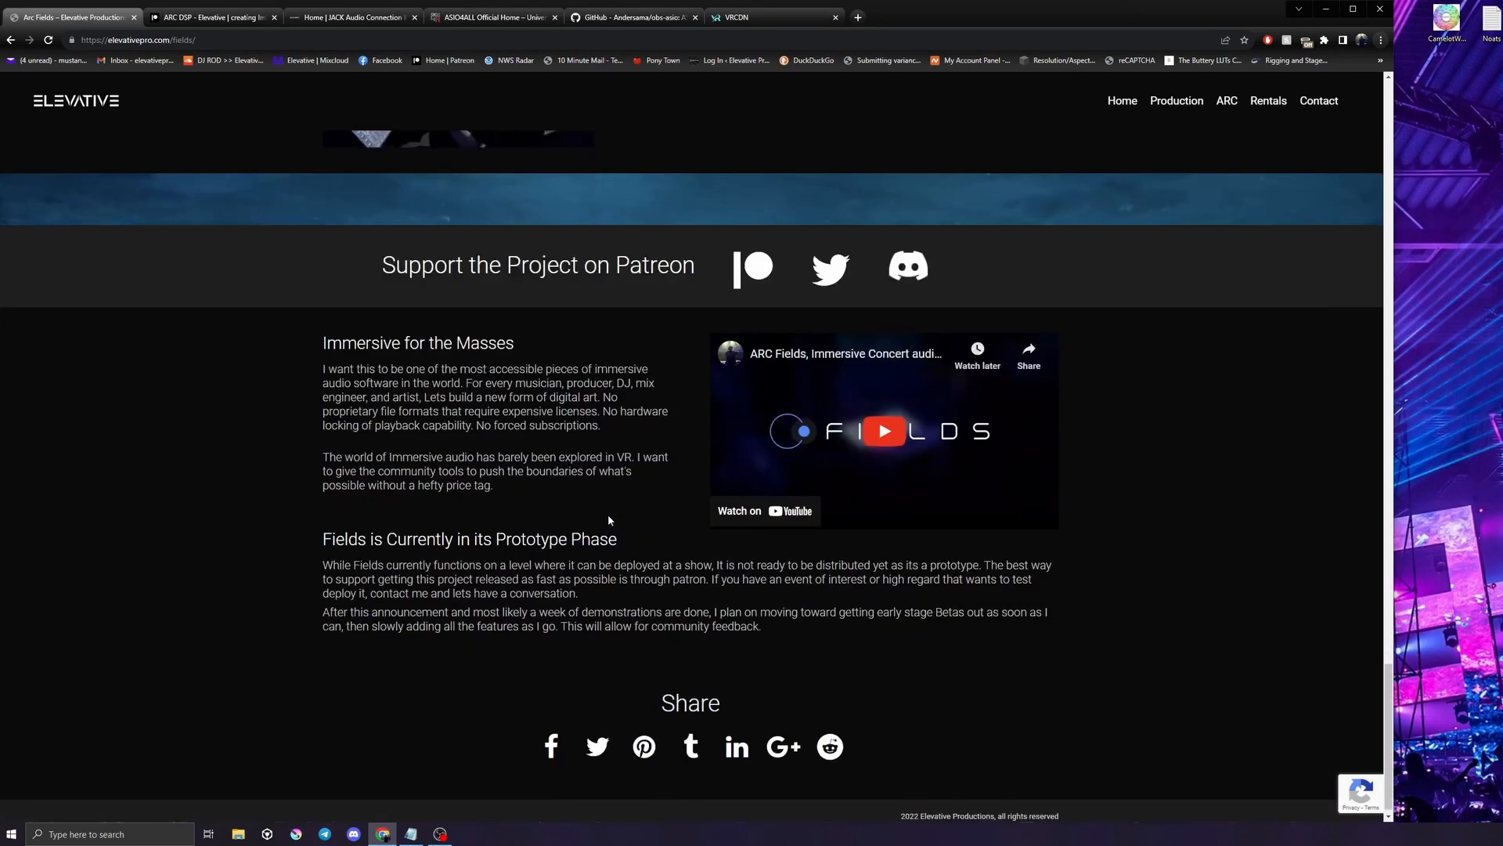
scroll(610, 478, "up", 15)
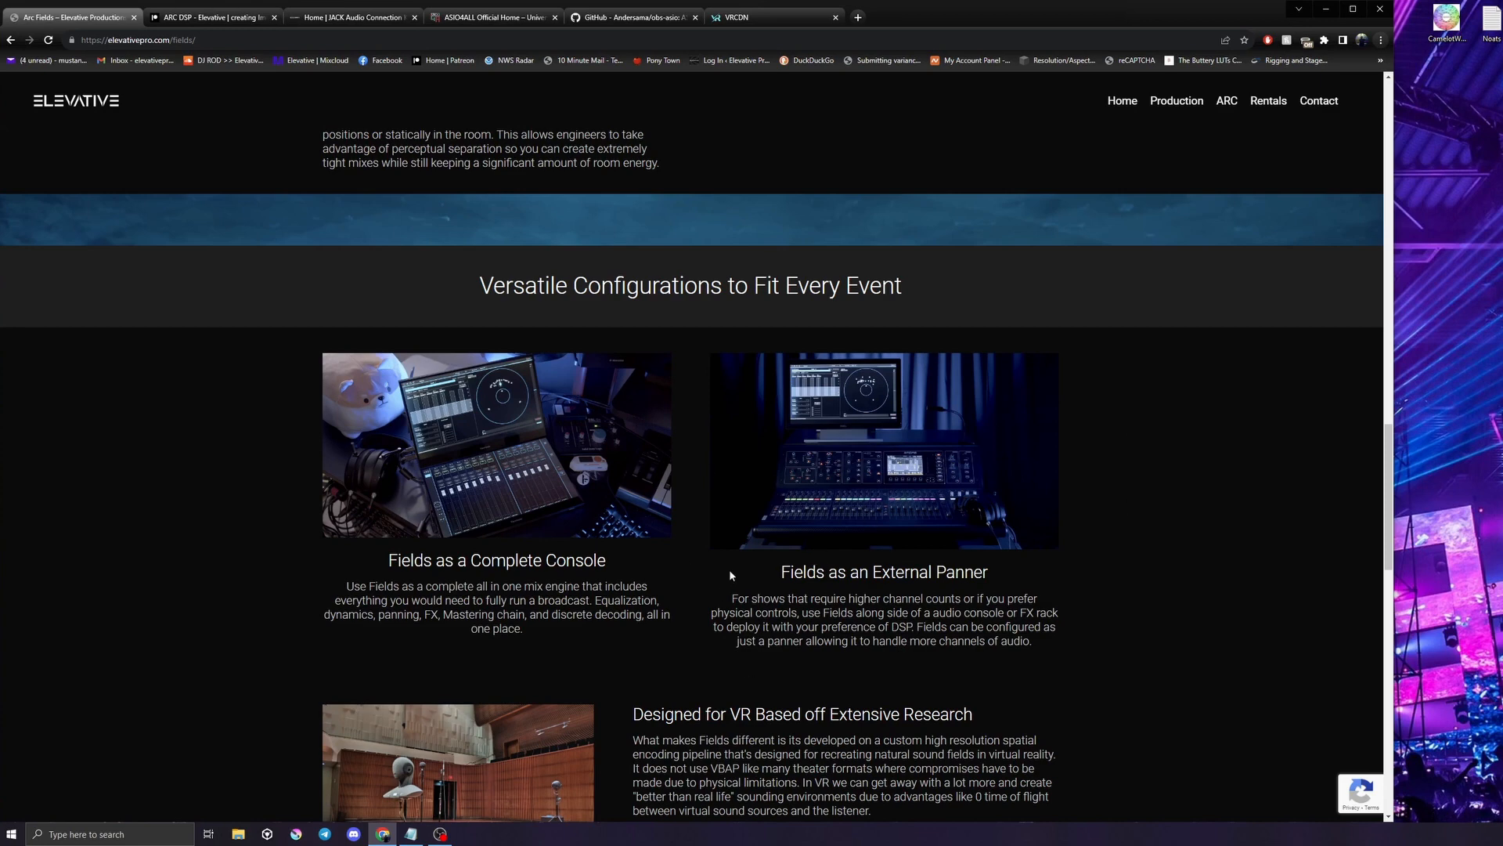
scroll(712, 567, "down", 8)
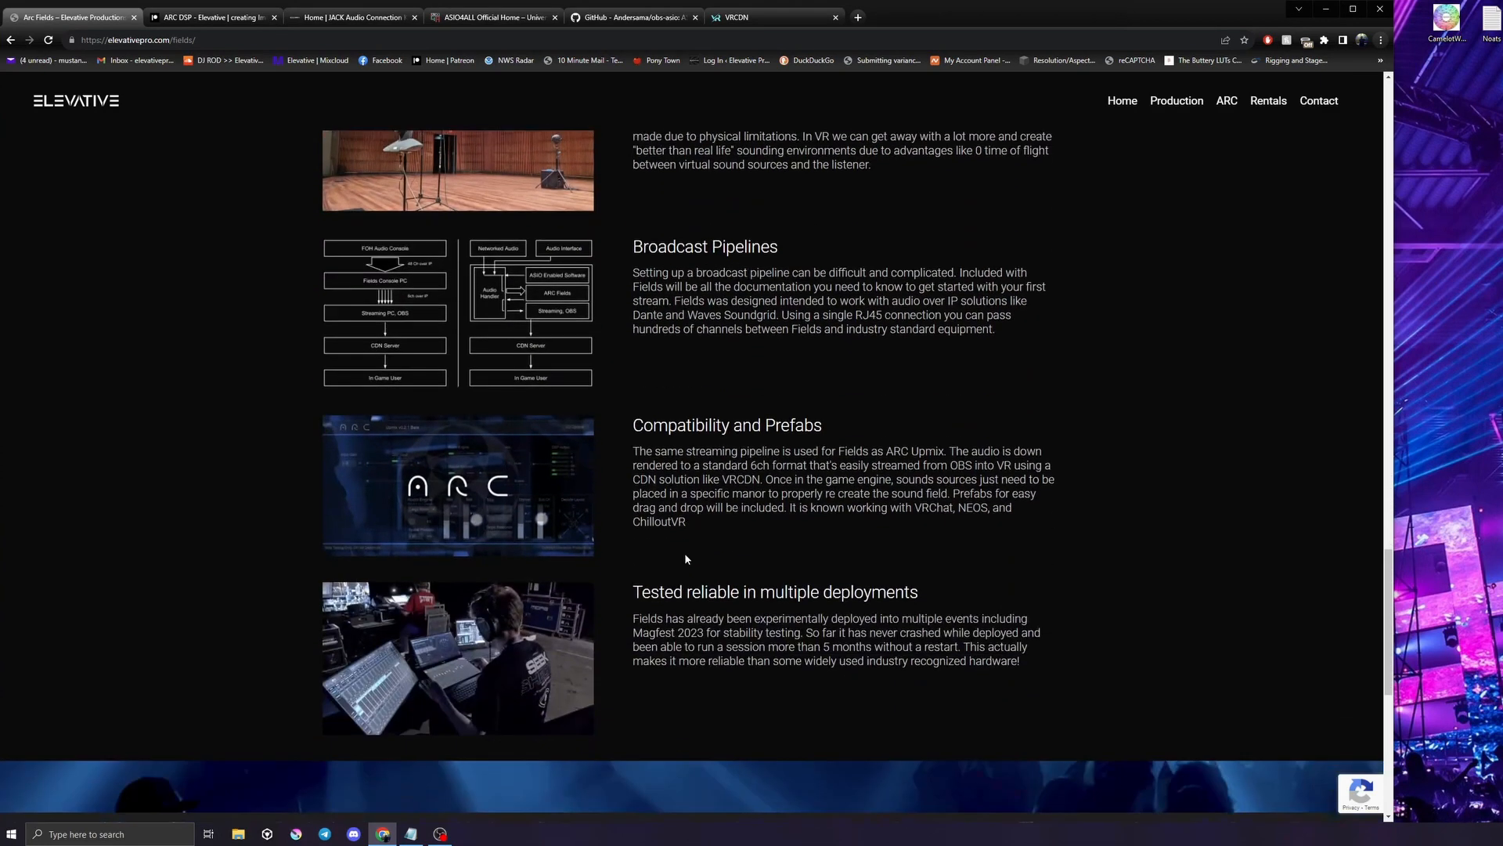
scroll(686, 558, "up", 2)
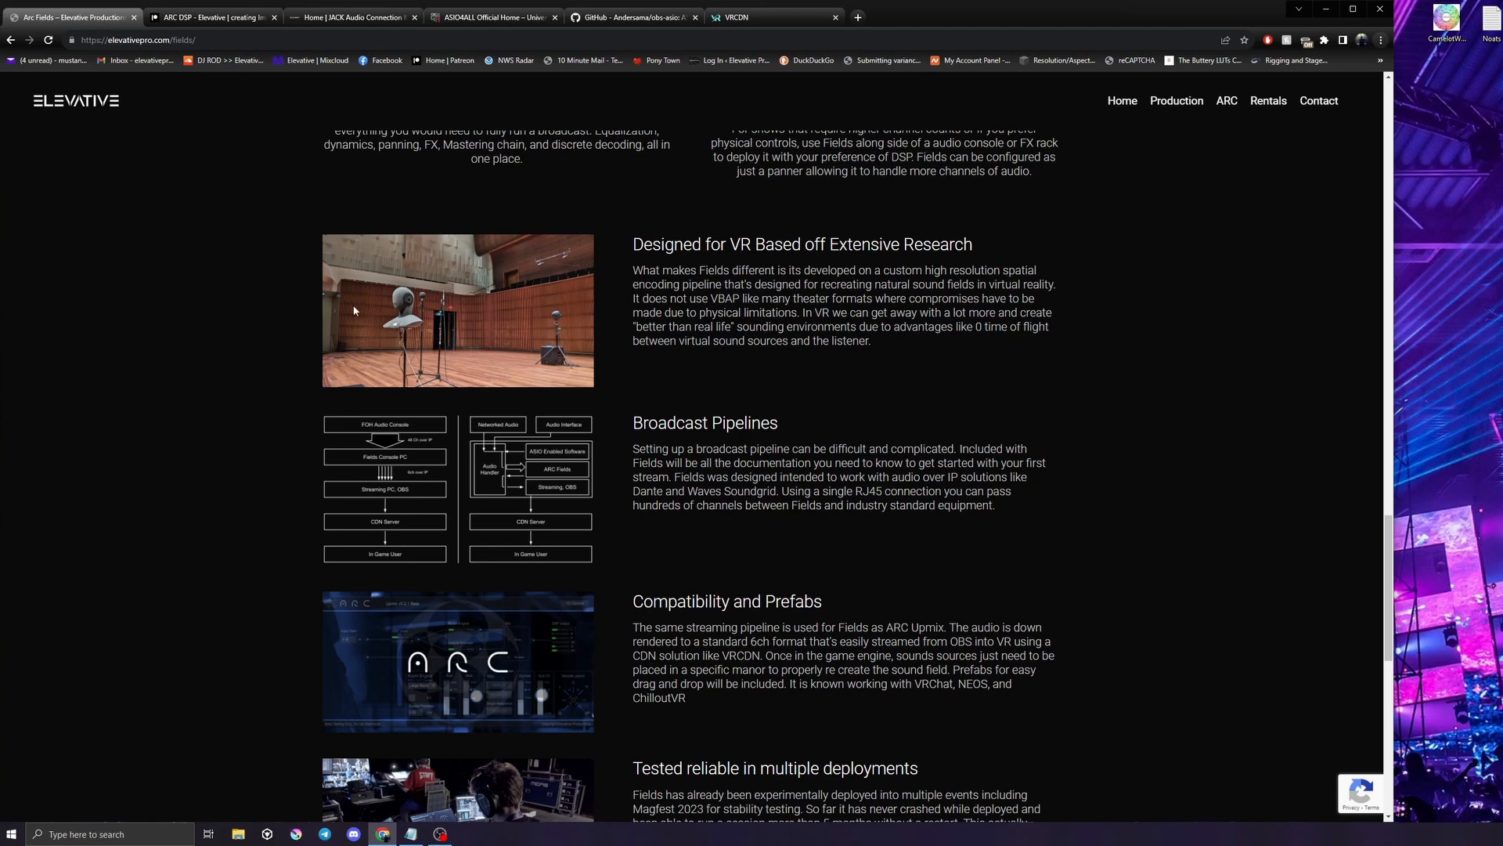
View the ARC DSP Patreon page and the Patreon support section of the ARC Fields page
left_click(199, 15)
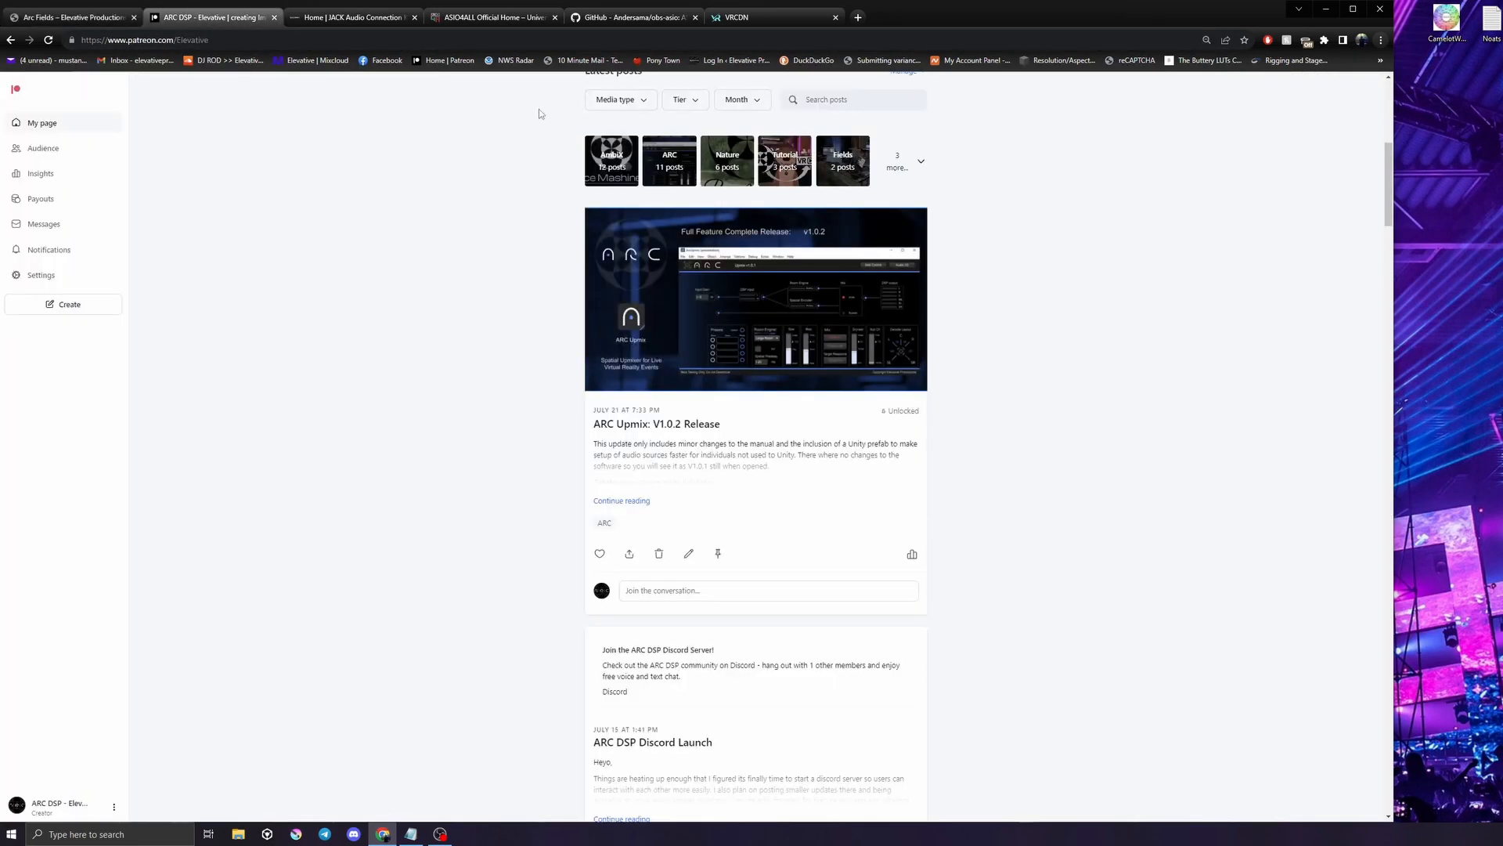
left_click(119, 17)
scroll(728, 478, "down", 10)
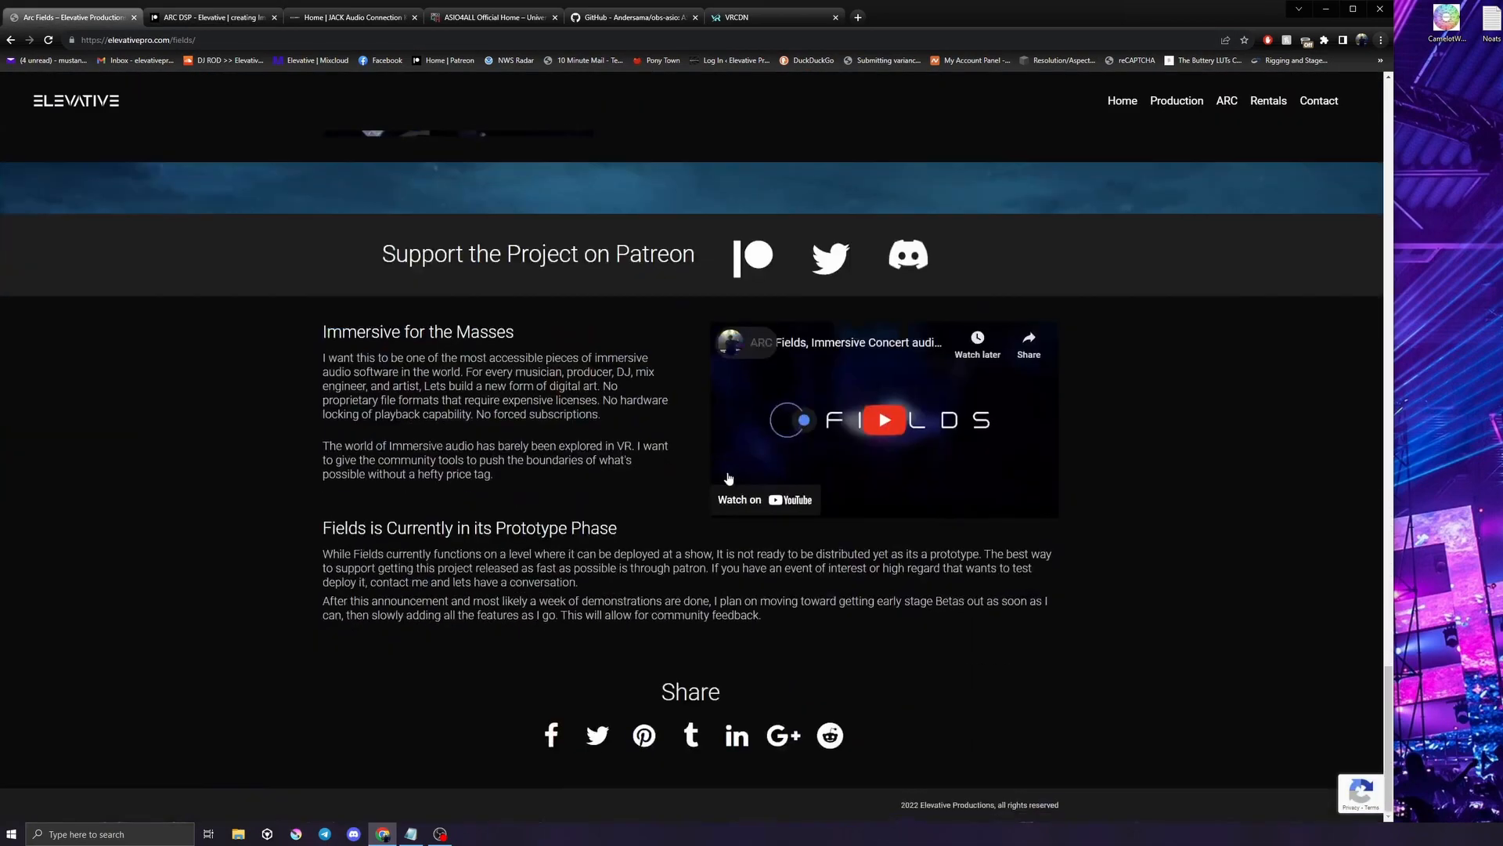
scroll(728, 477, "up", 5)
scroll(728, 478, "down", 4)
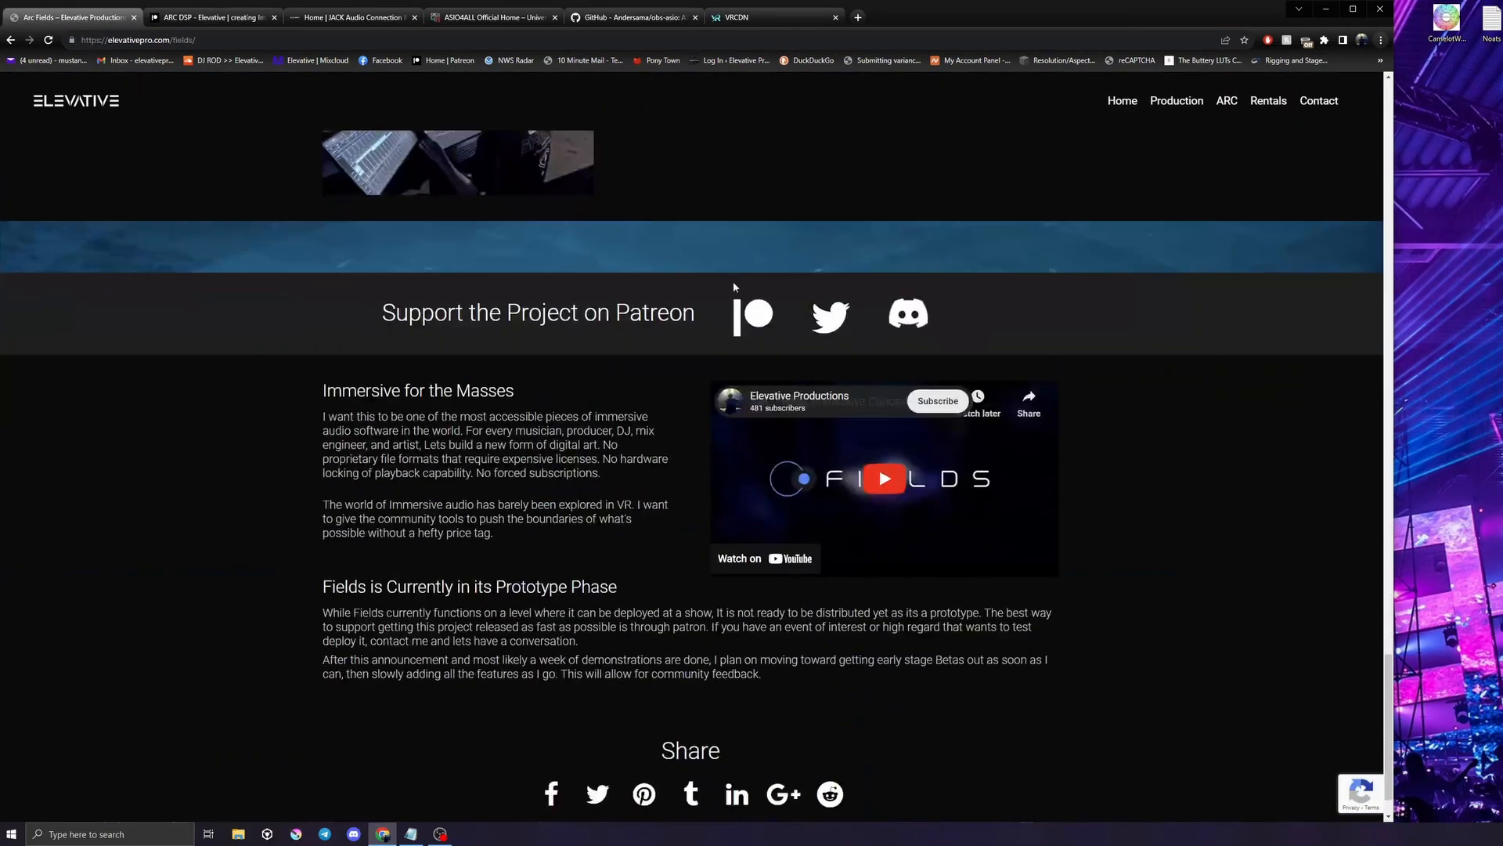
left_click(768, 330)
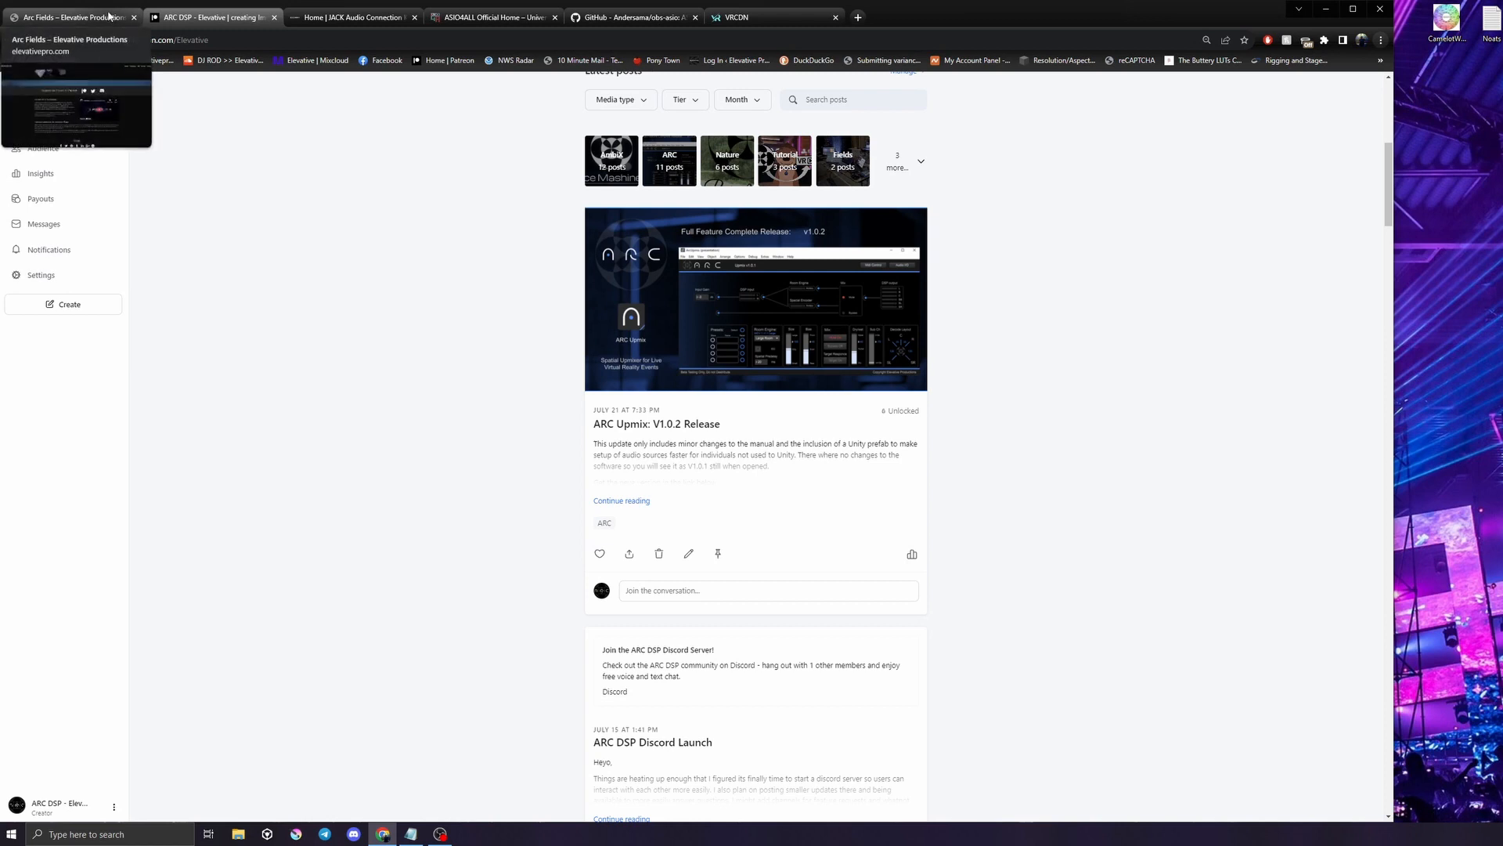
left_click(110, 19)
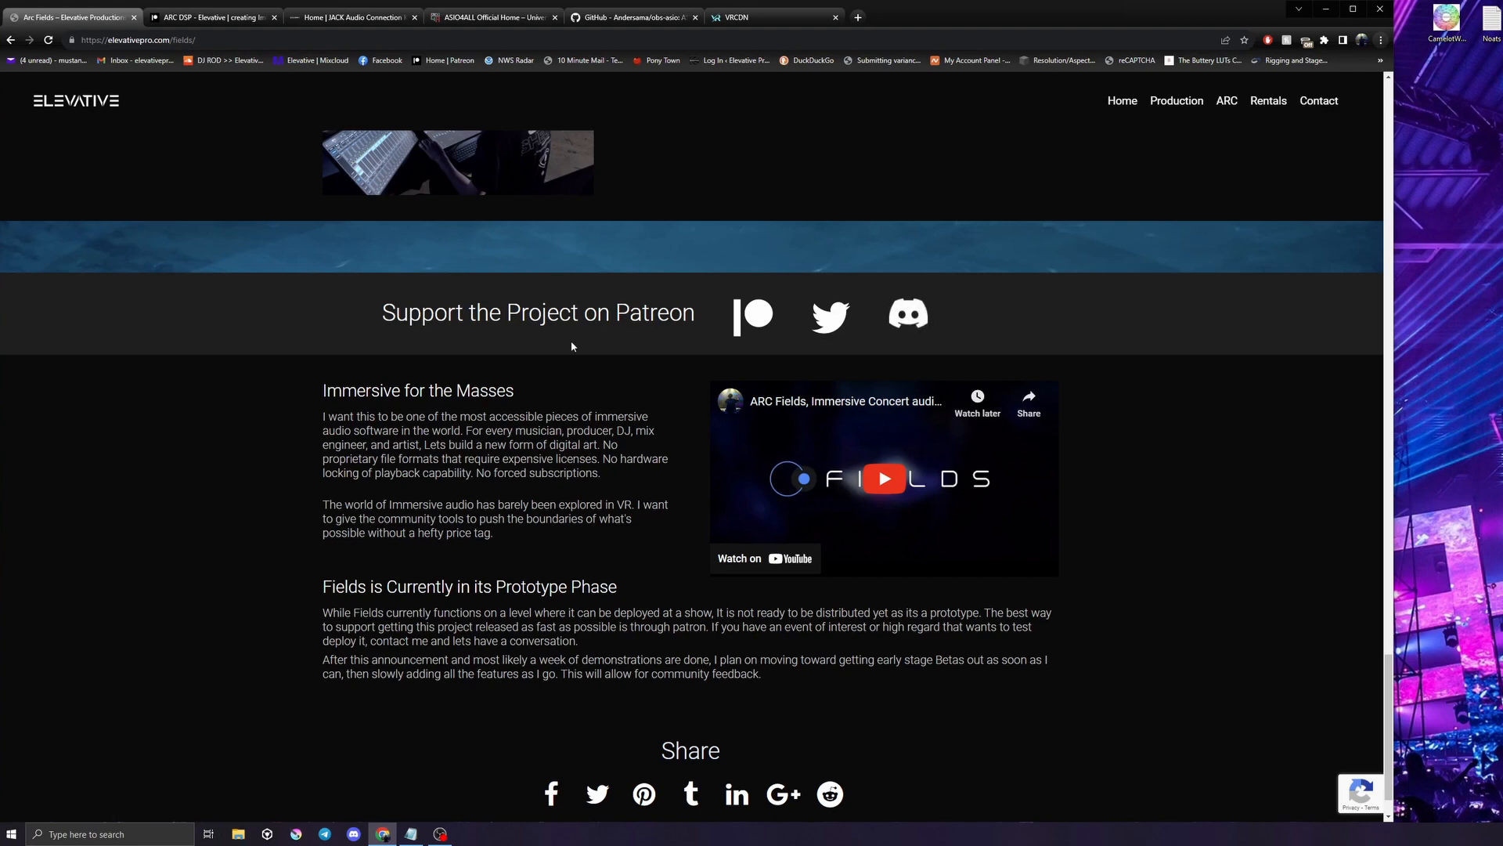
Open the downloads page of the JACK Audio Connection Kit website to view the Windows installers
left_click(270, 18)
left_click(369, 17)
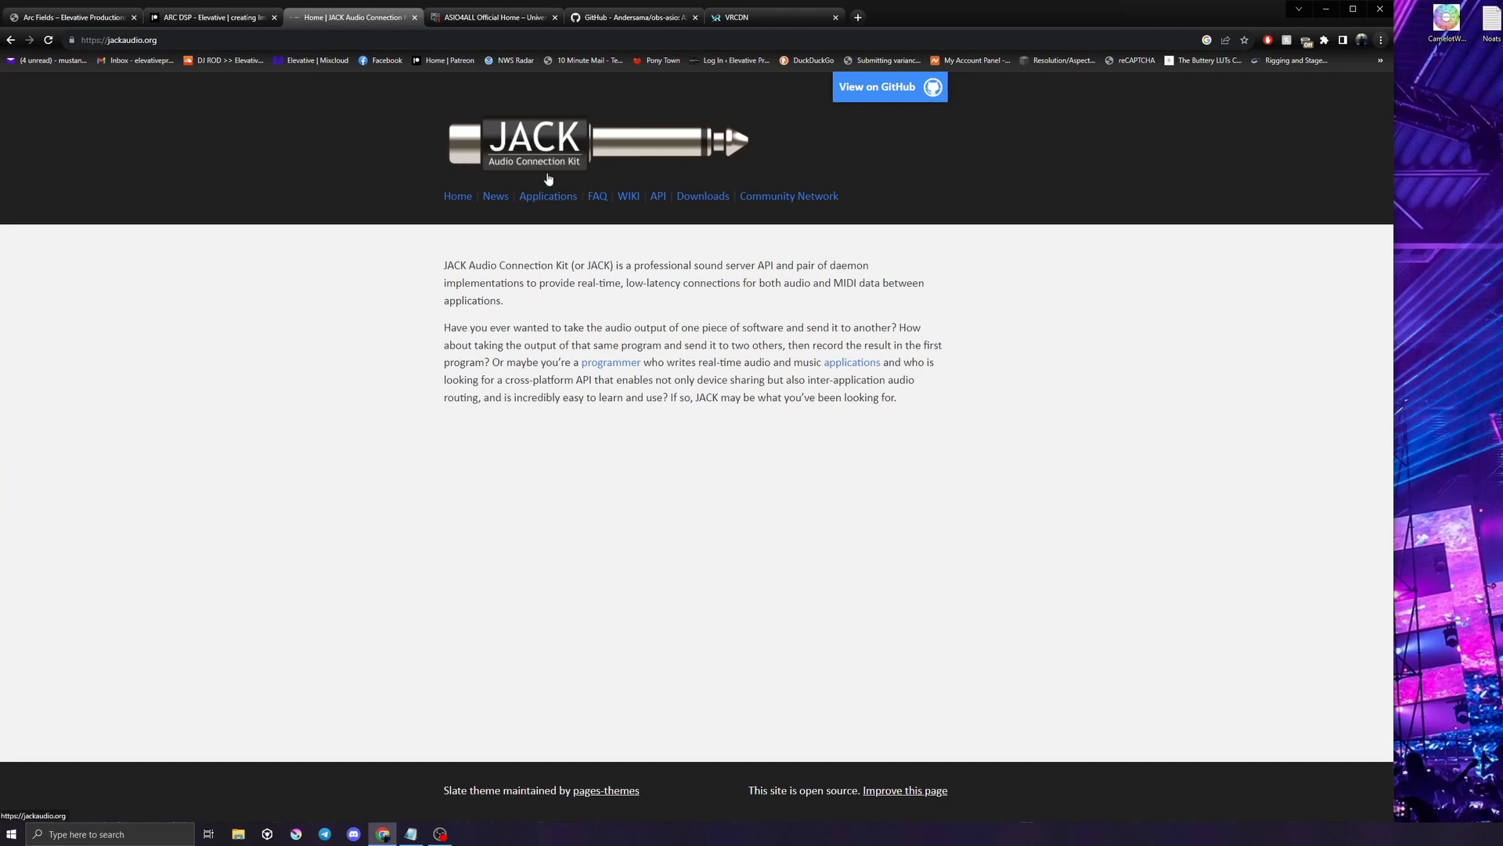
left_click(702, 197)
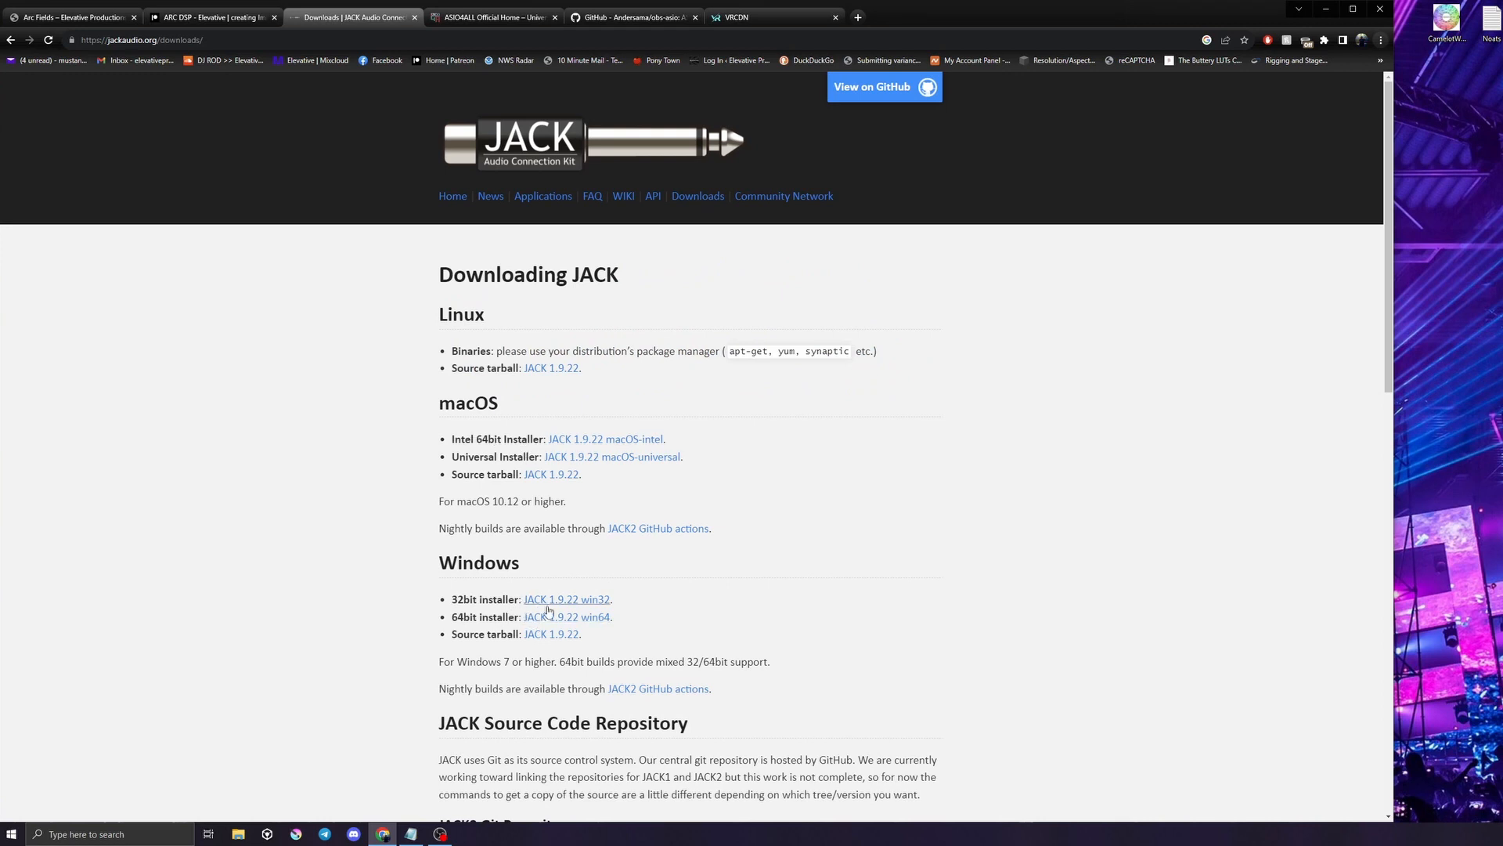
Look over the ASIO4ALL home page and the README of the obs-asio plugin repository on GitHub
left_click(494, 17)
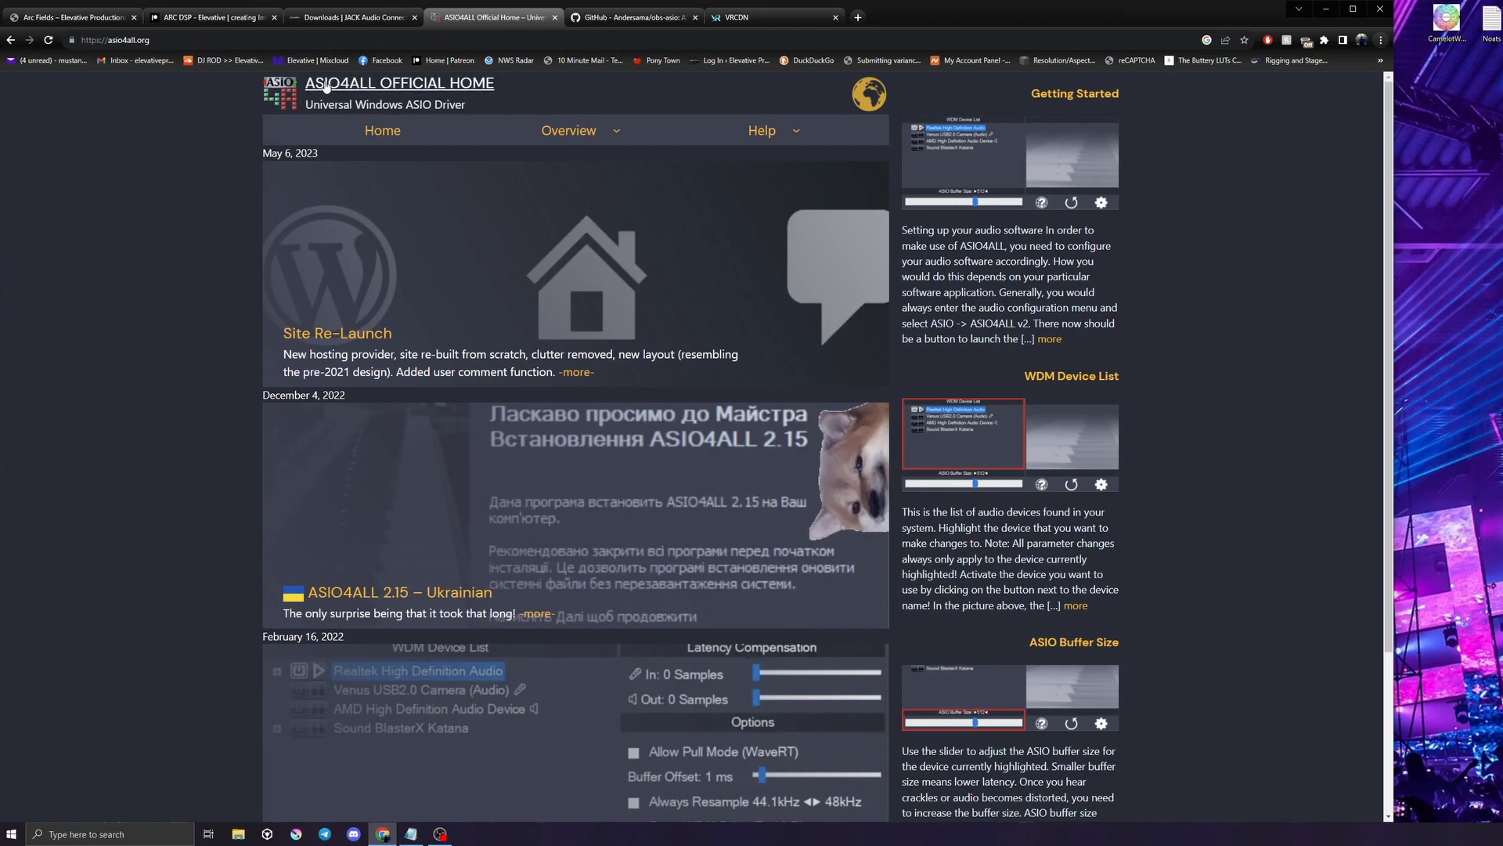
left_click(679, 20)
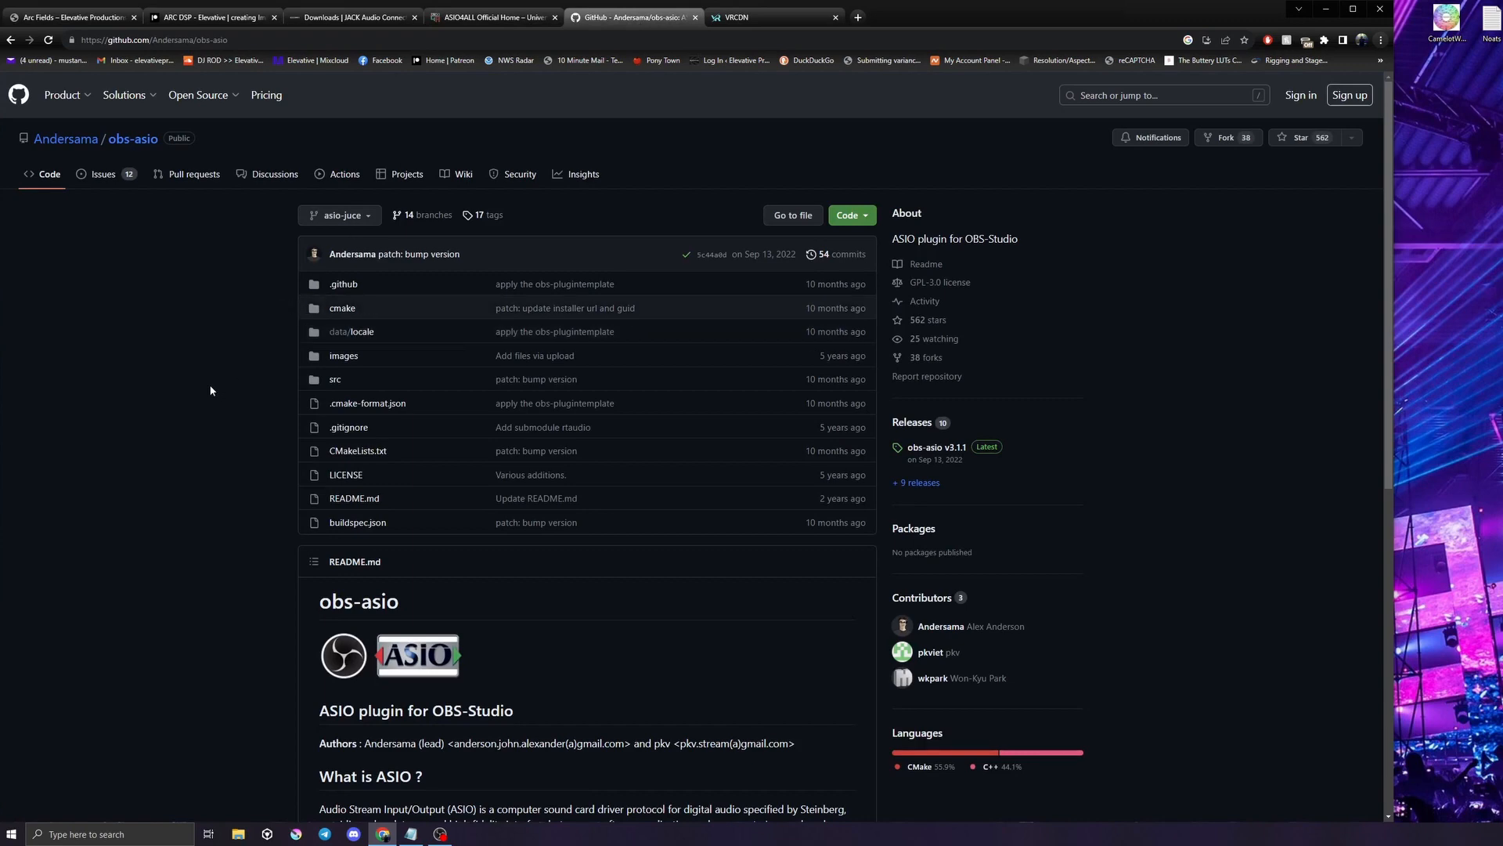
scroll(223, 486, "down", 4)
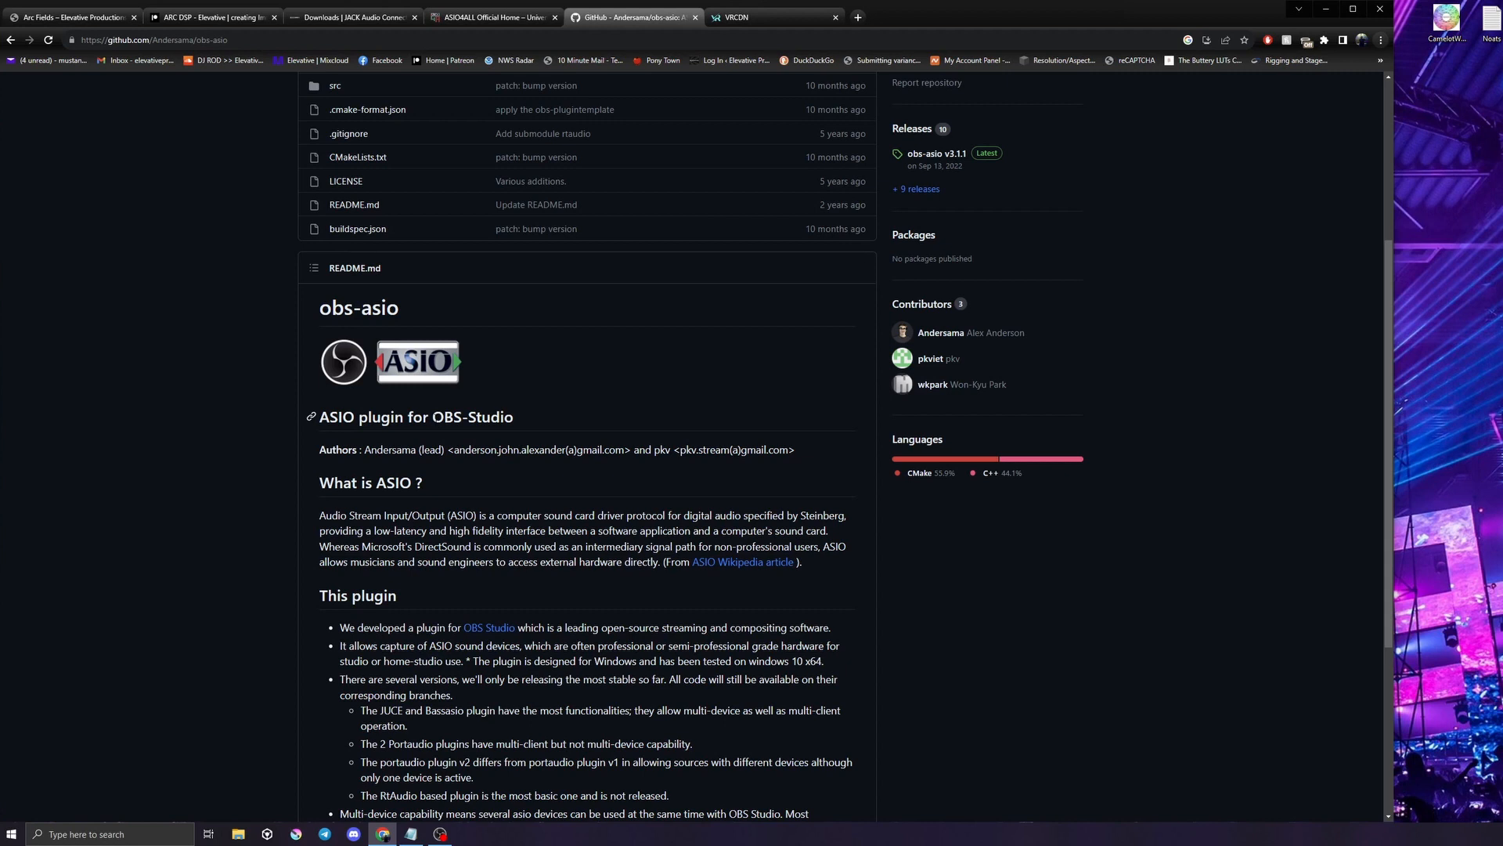
mouse_move(518, 423)
left_mouse_down()
mouse_move(315, 419)
mouse_move(516, 424)
left_mouse_up()
left_click(373, 442)
left_click(517, 423)
Look through the VRCDN home page for its streaming features and the groups that use it
left_click(755, 21)
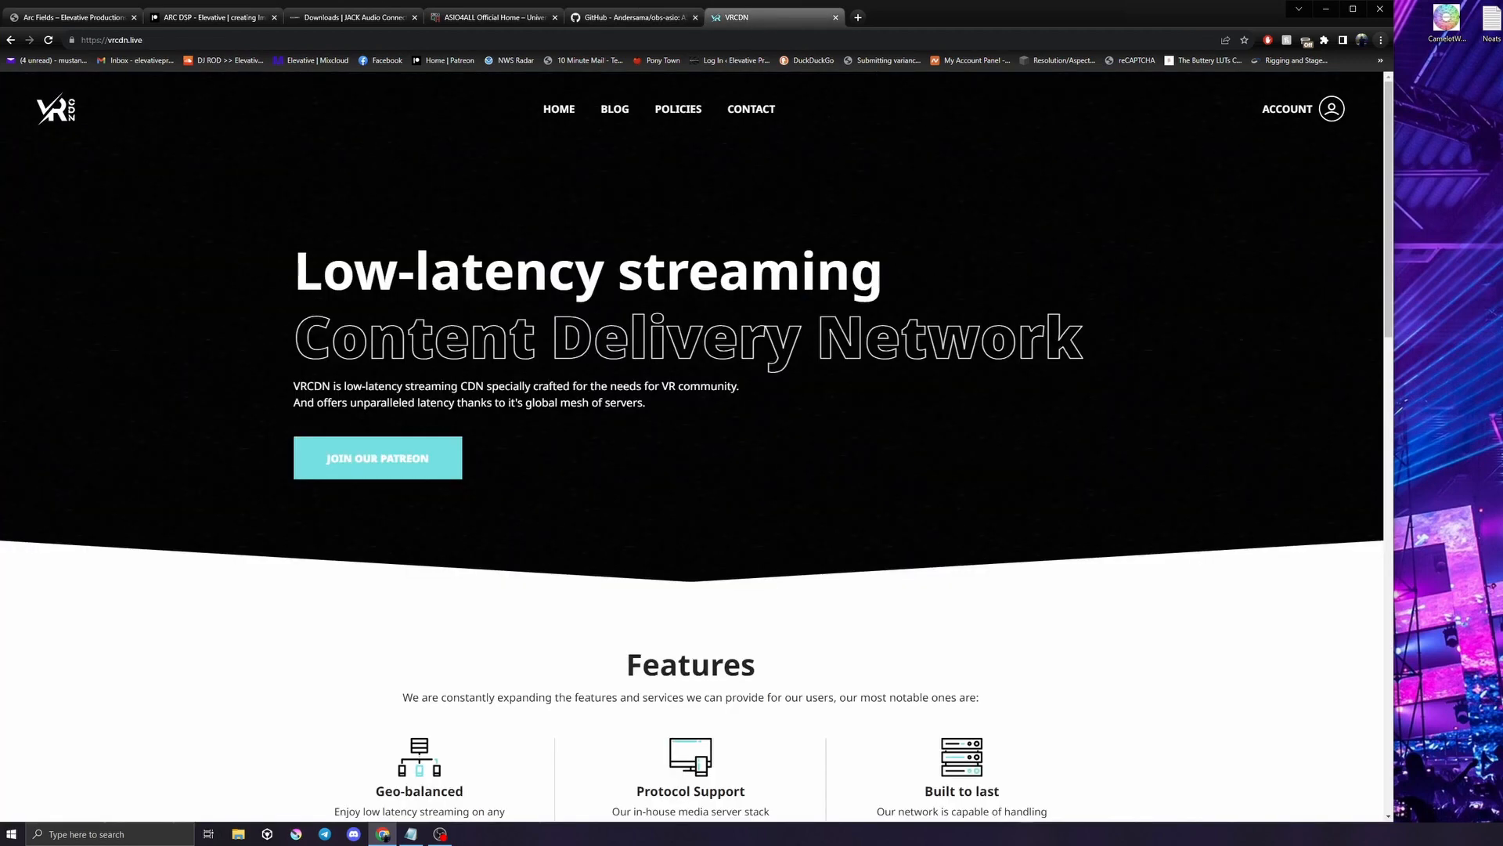
scroll(633, 391, "down", 10)
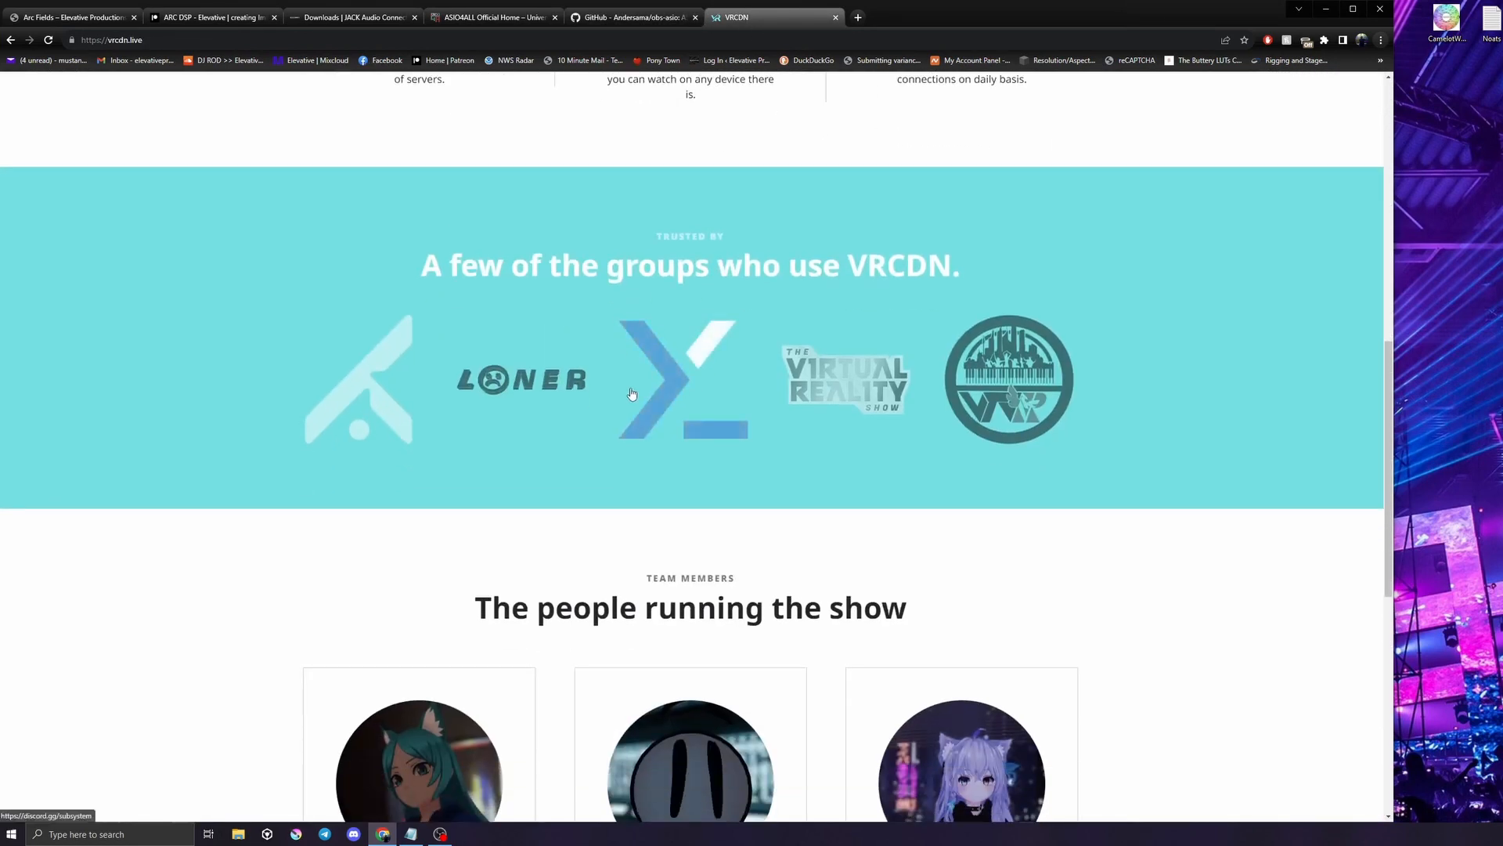
scroll(633, 393, "down", 3)
scroll(634, 407, "up", 13)
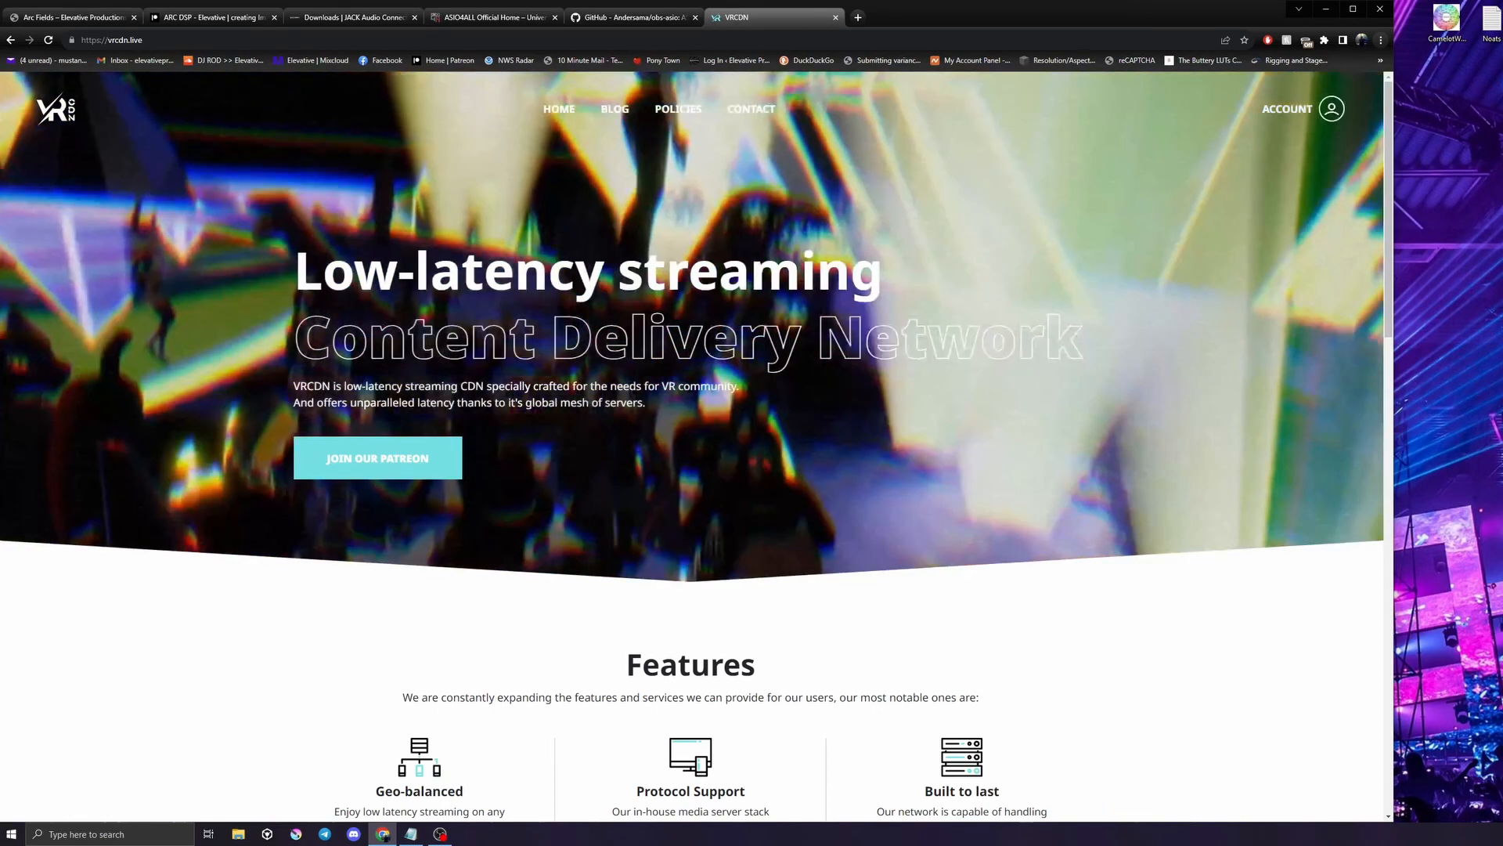
Switch to File Explorer and open the win64 folder under Program Files\JACK2\jack-router on the C: drive
key("super+d")
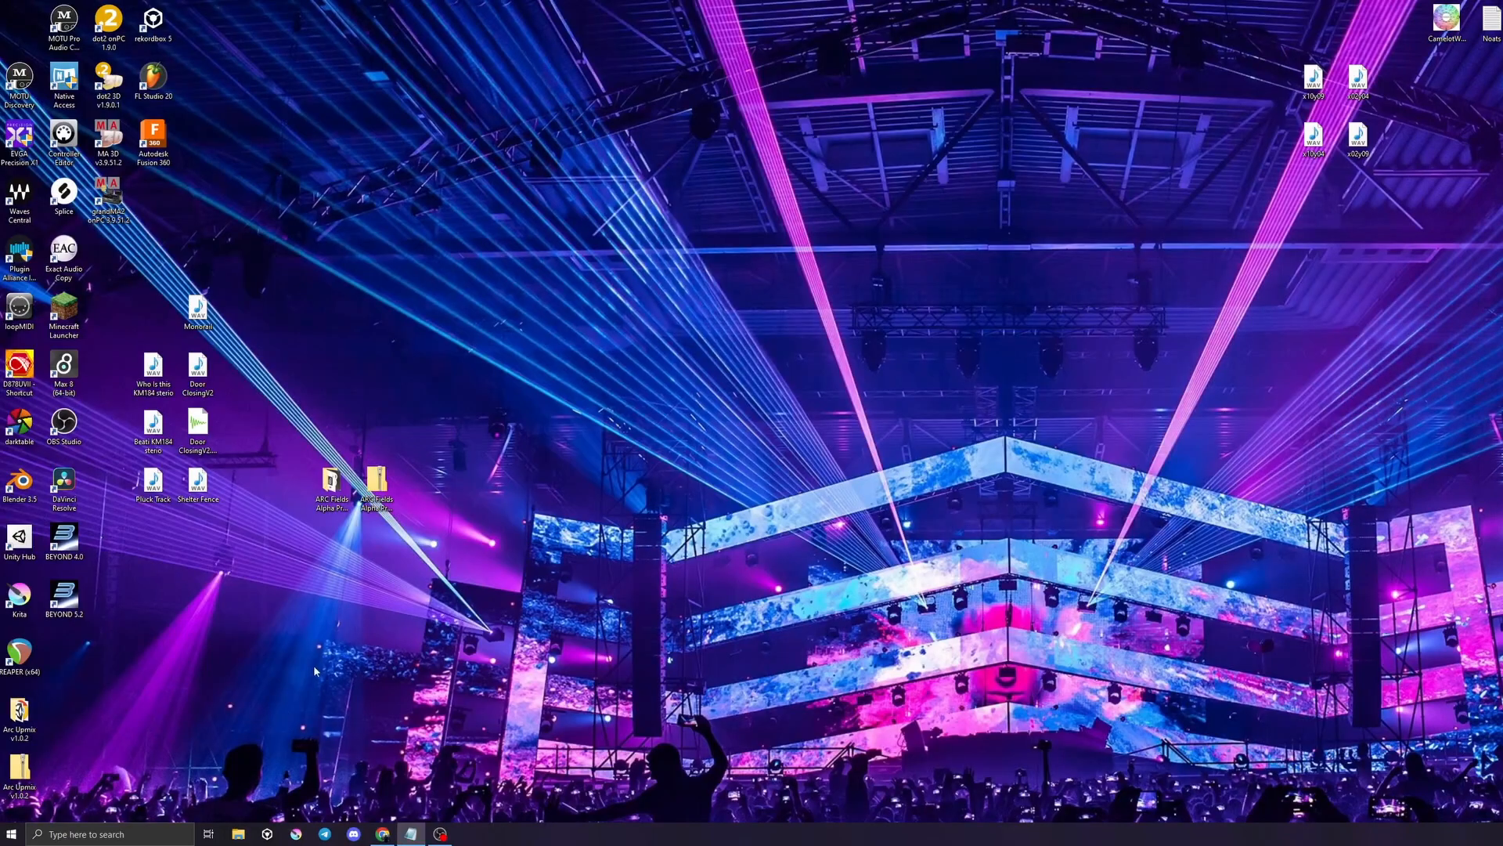
left_click(238, 834)
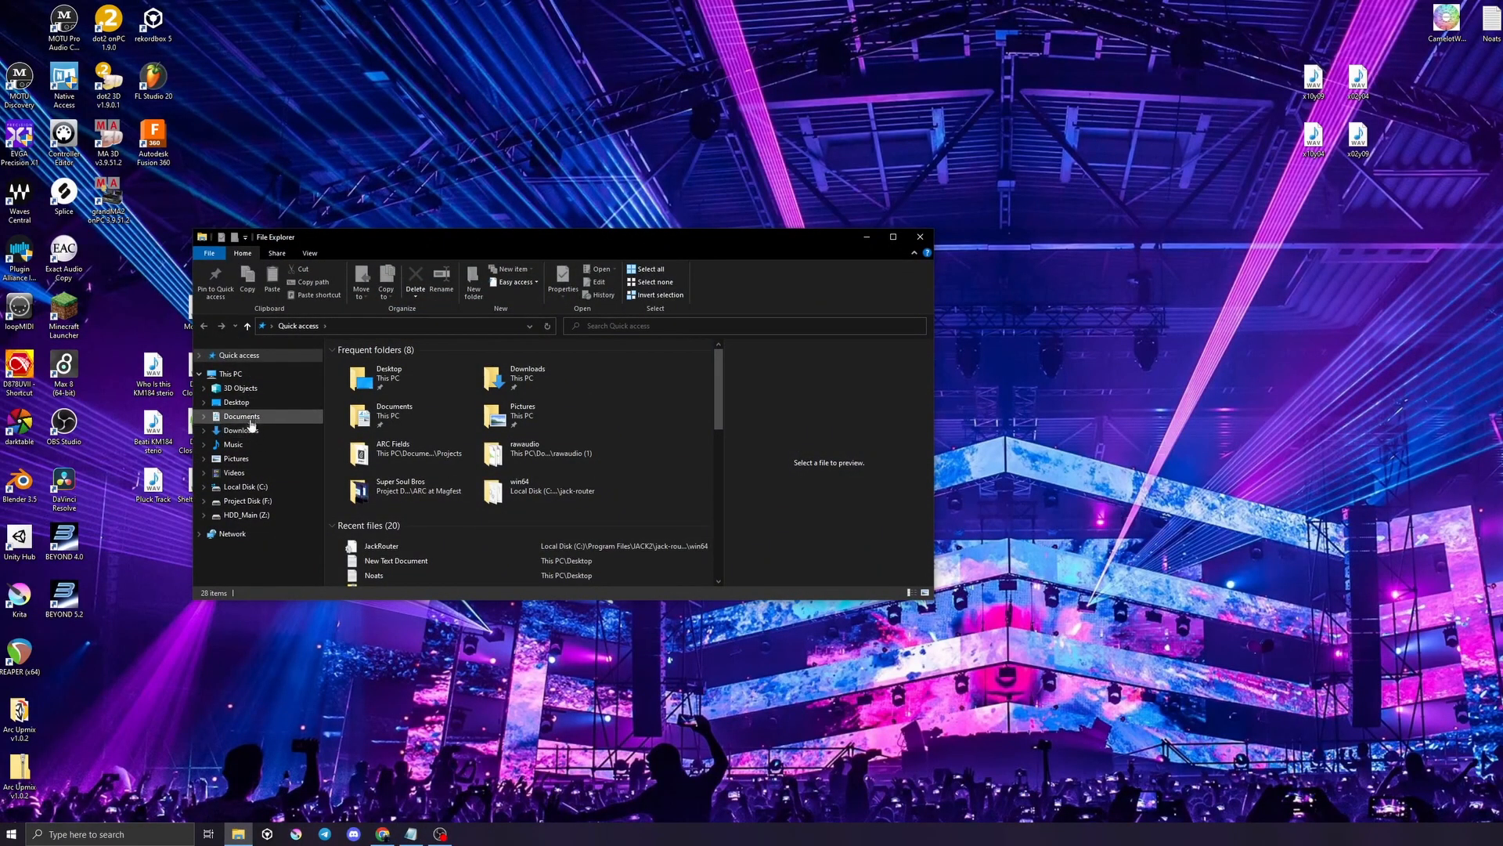
left_click(245, 487)
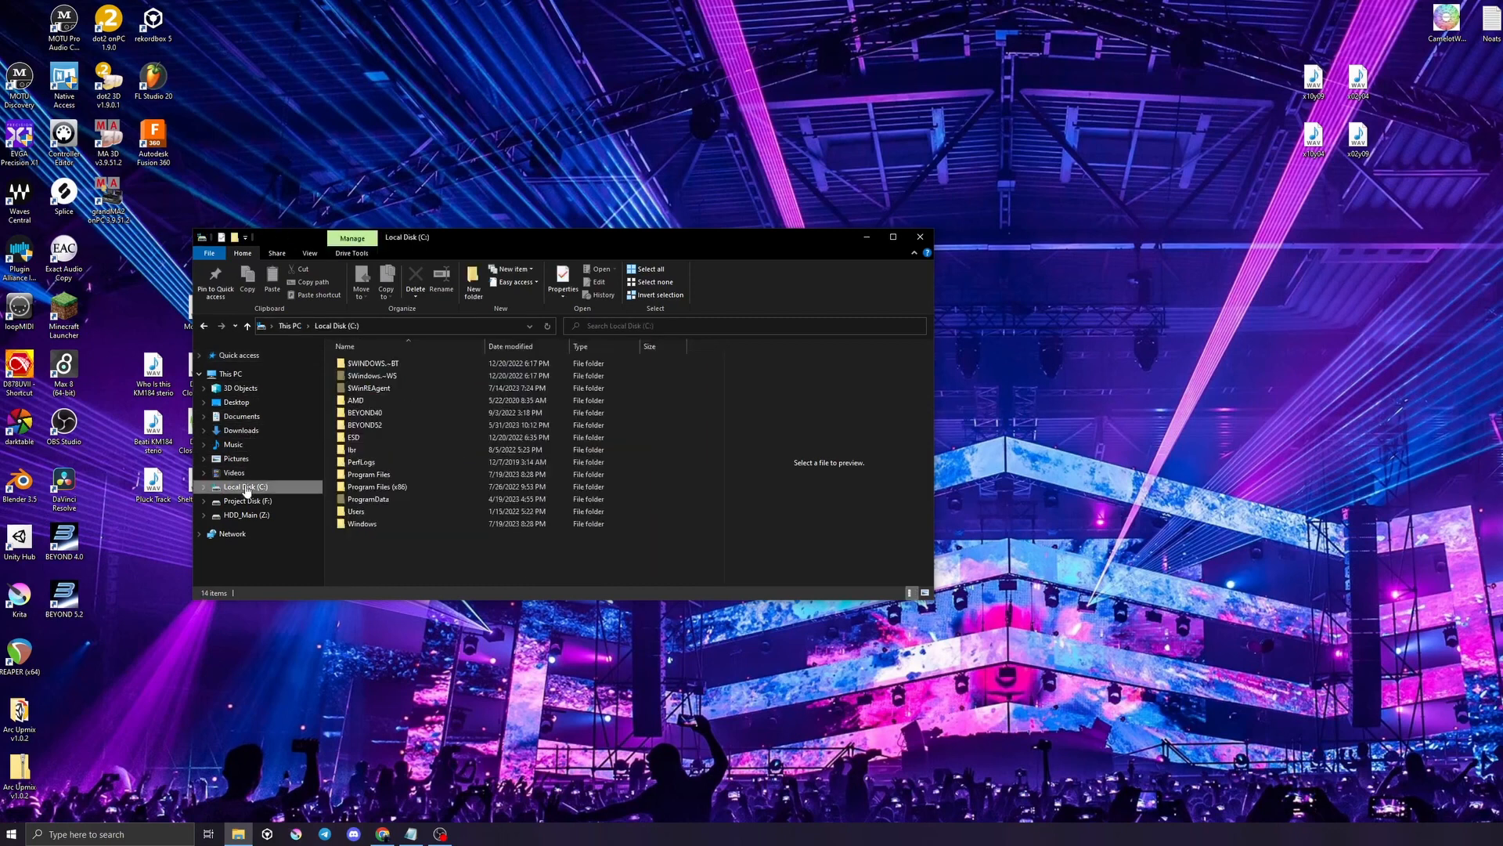
double_click(392, 475)
scroll(388, 485, "down", 2)
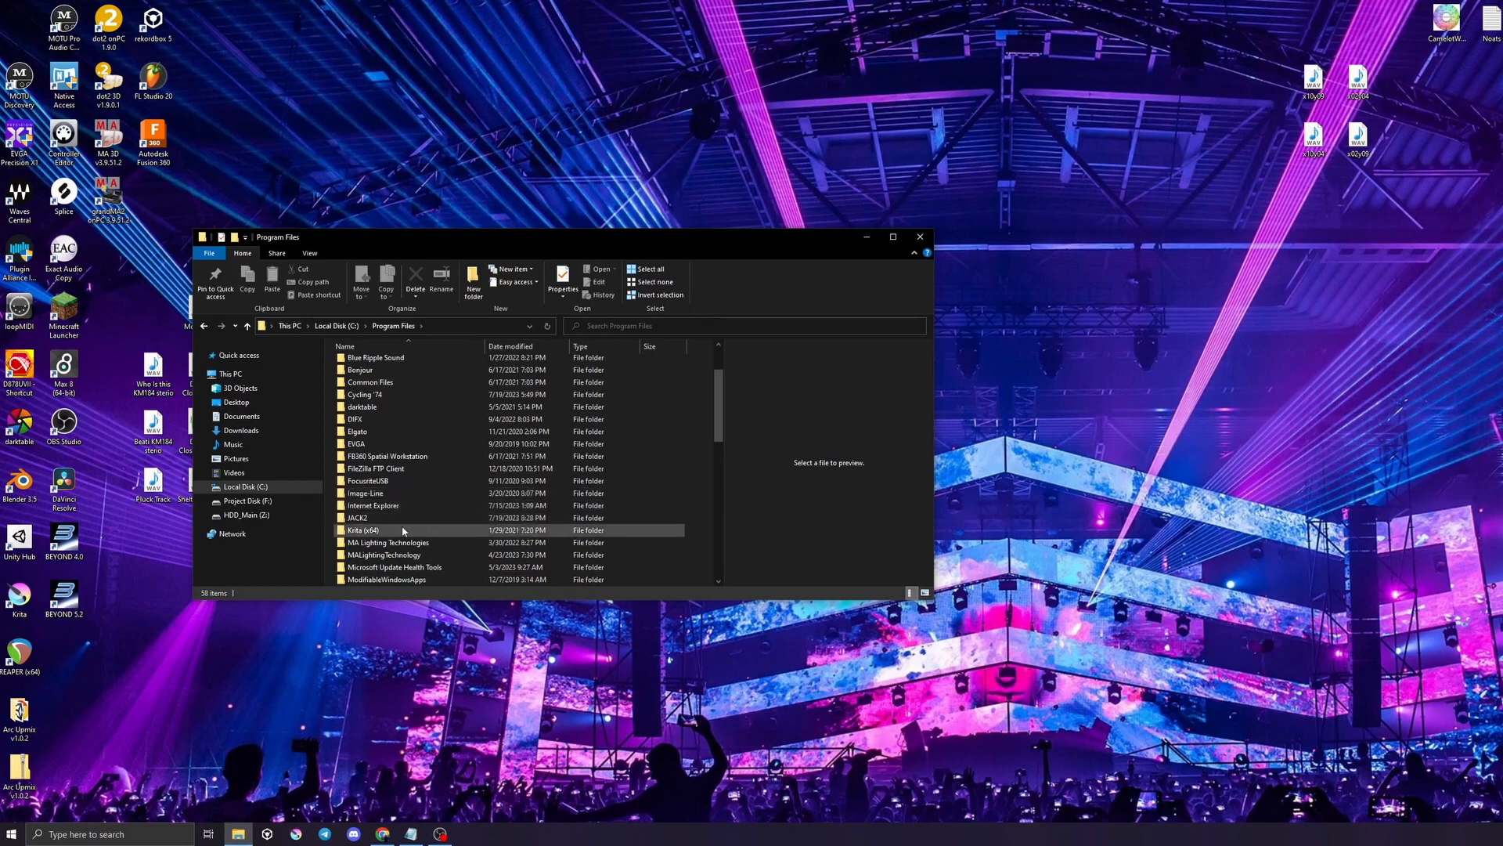
left_click(395, 520)
double_click(394, 519)
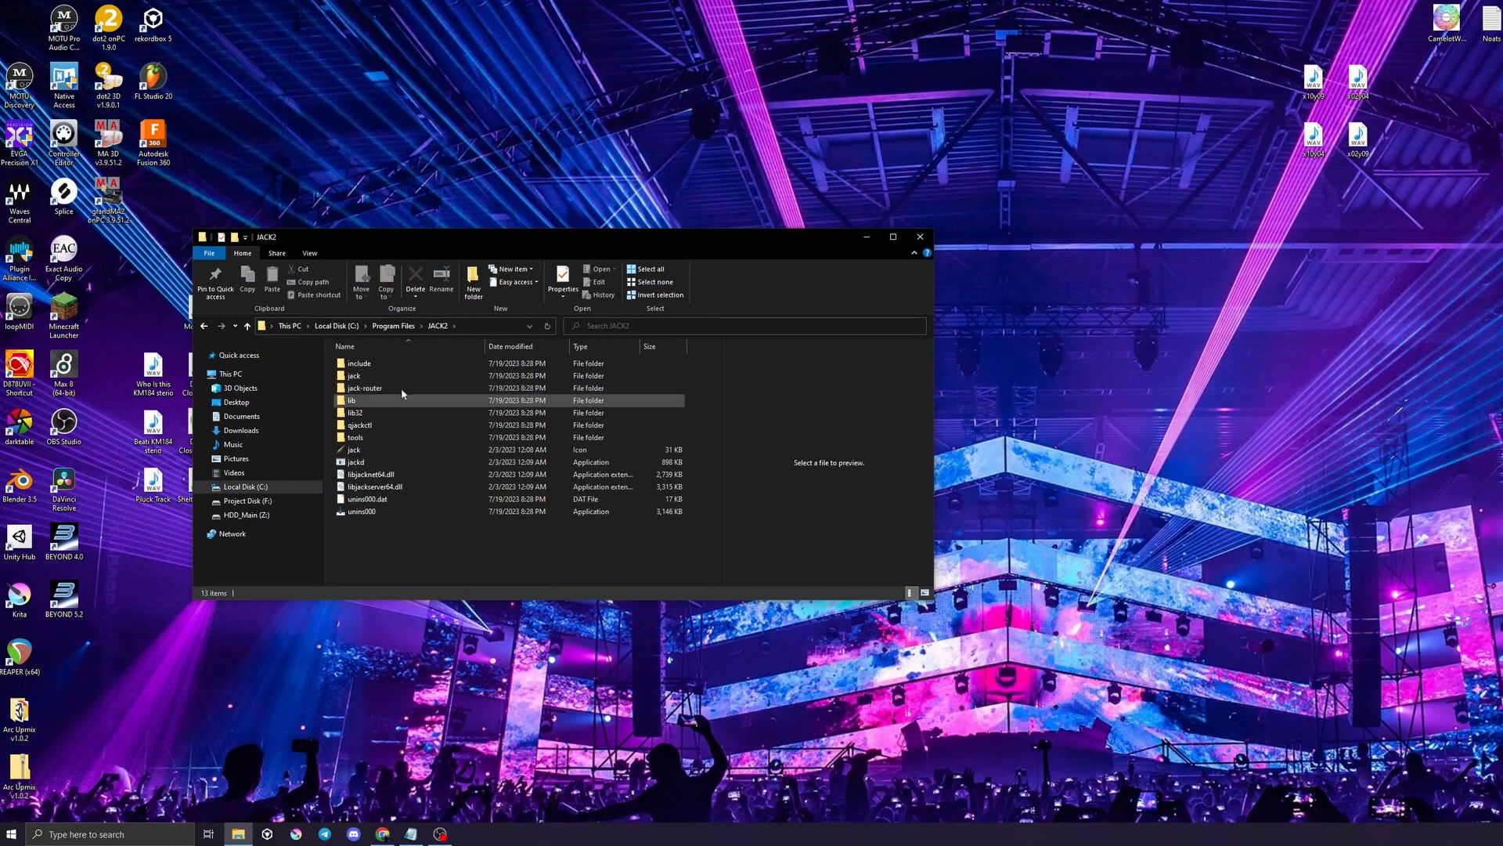
double_click(368, 387)
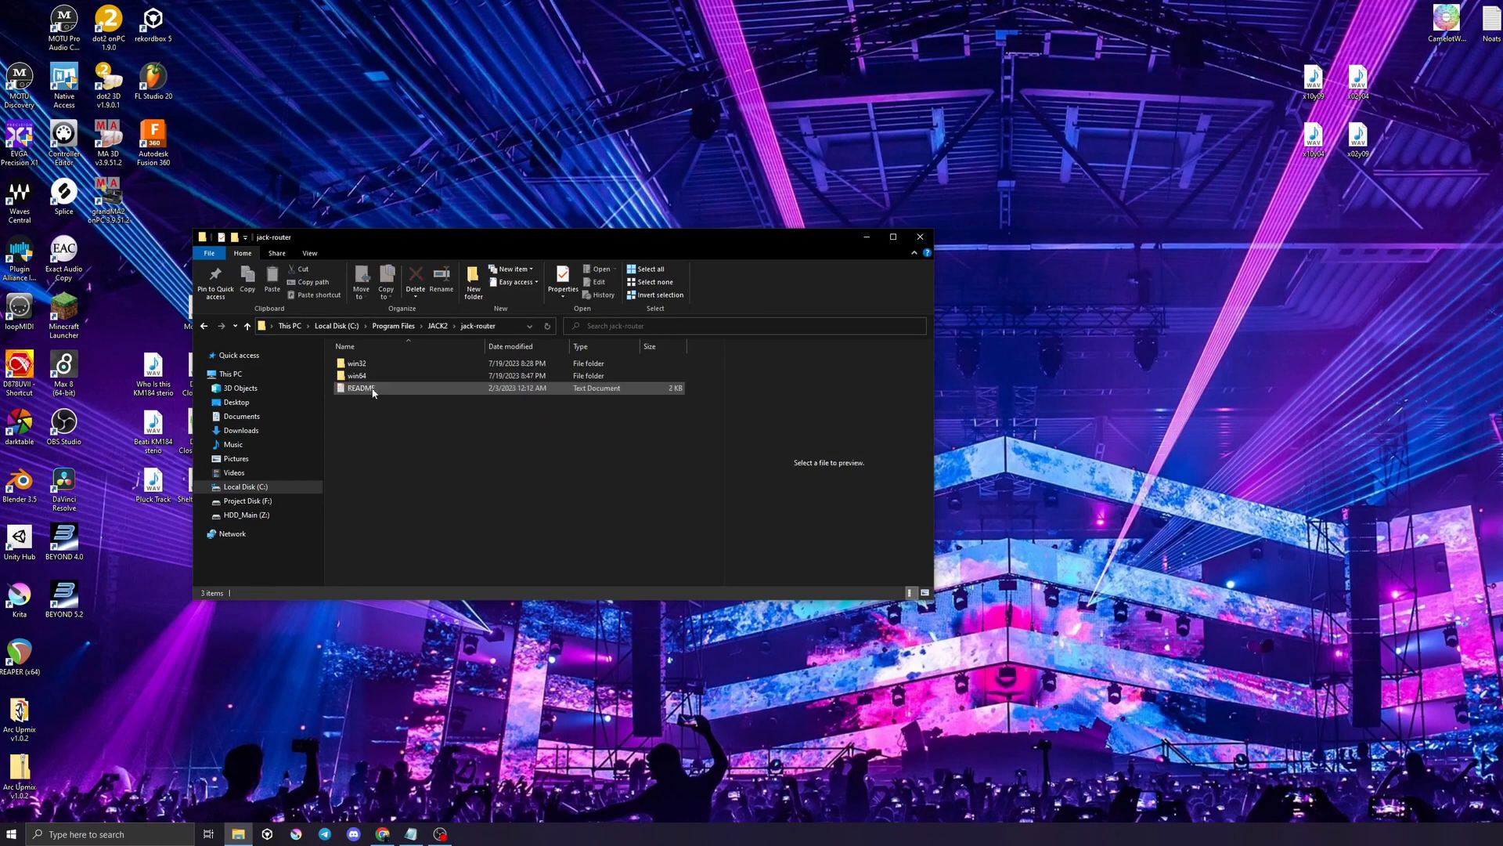
double_click(368, 380)
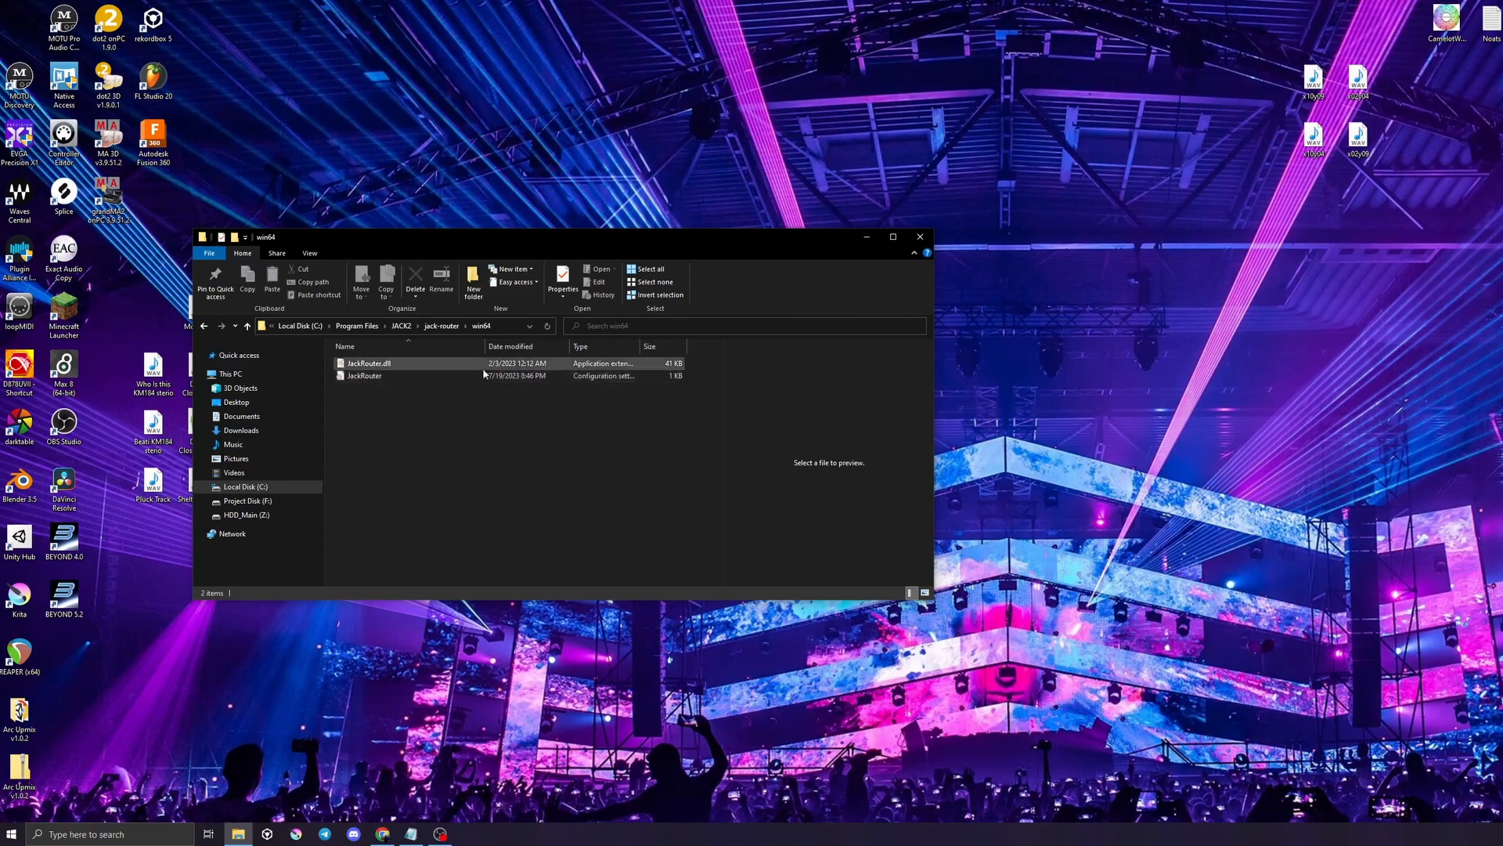
Copy the JackRouter configuration settings file from the win64 folder to the desktop
double_click(385, 377)
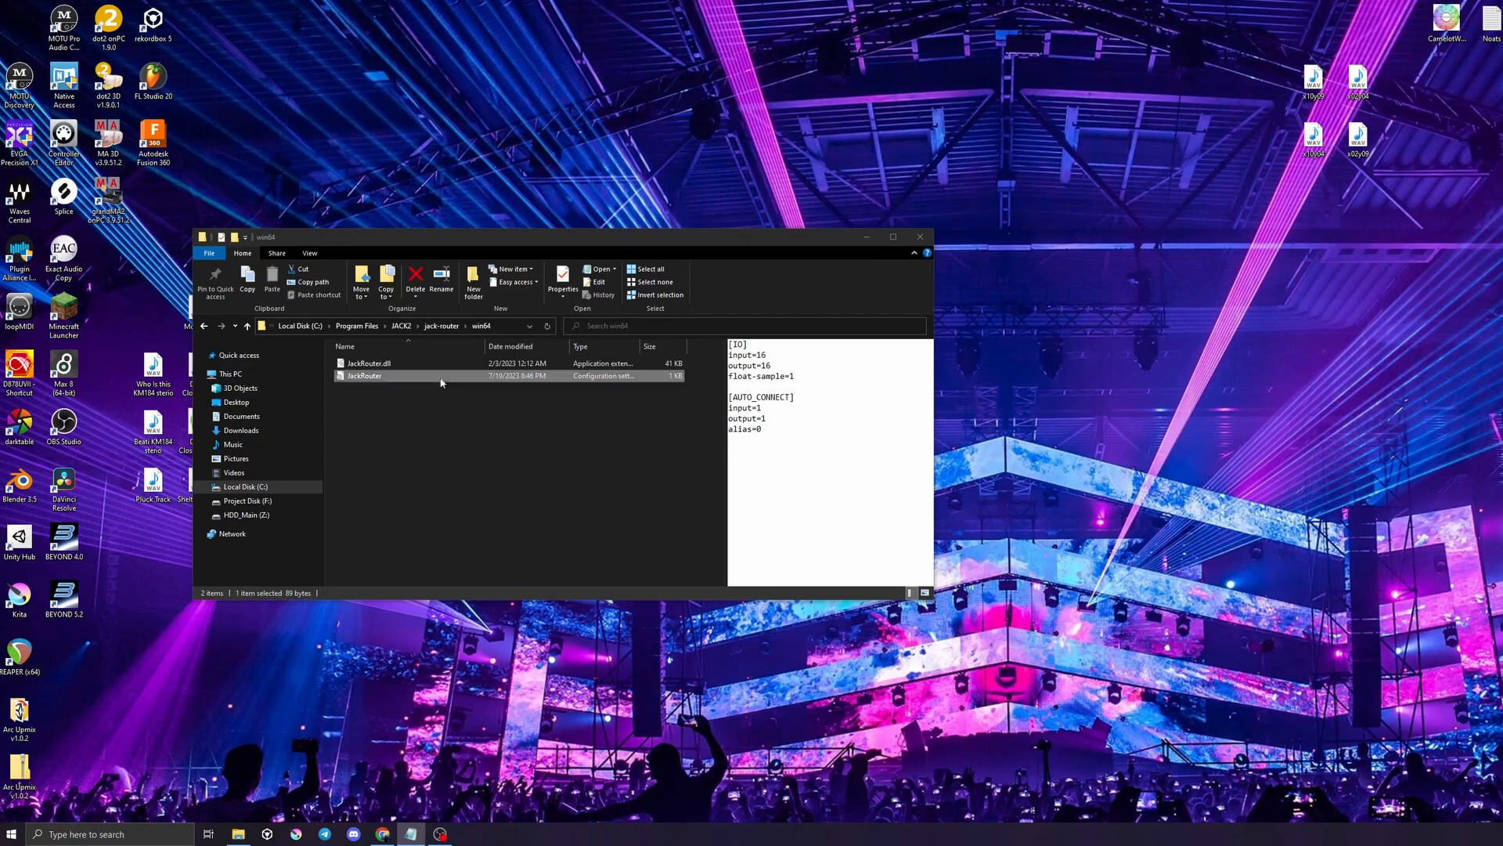
right_click(361, 377)
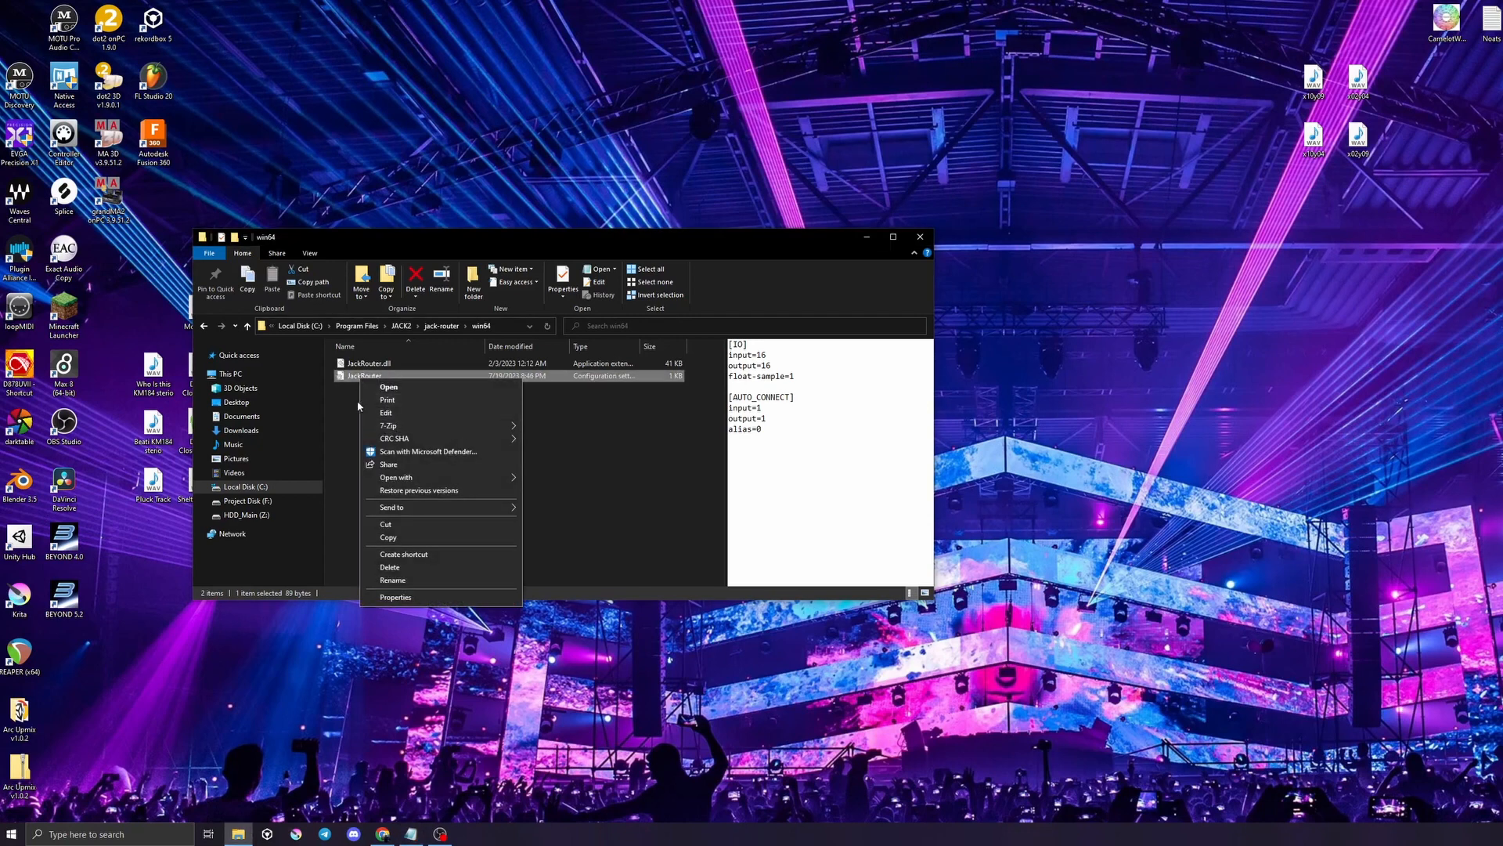
left_click(388, 537)
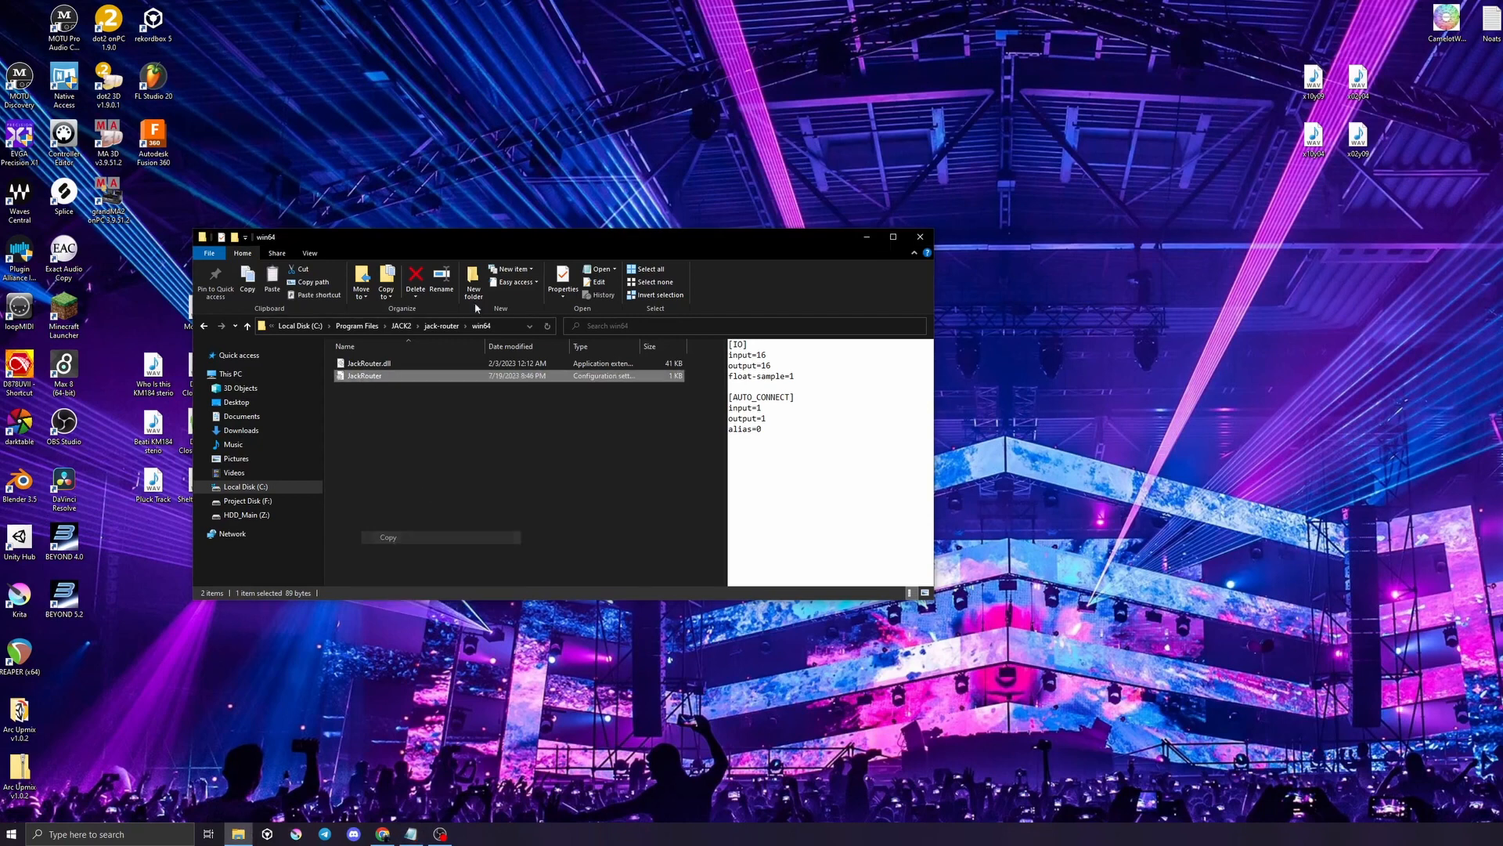
right_click(646, 109)
left_click(678, 161)
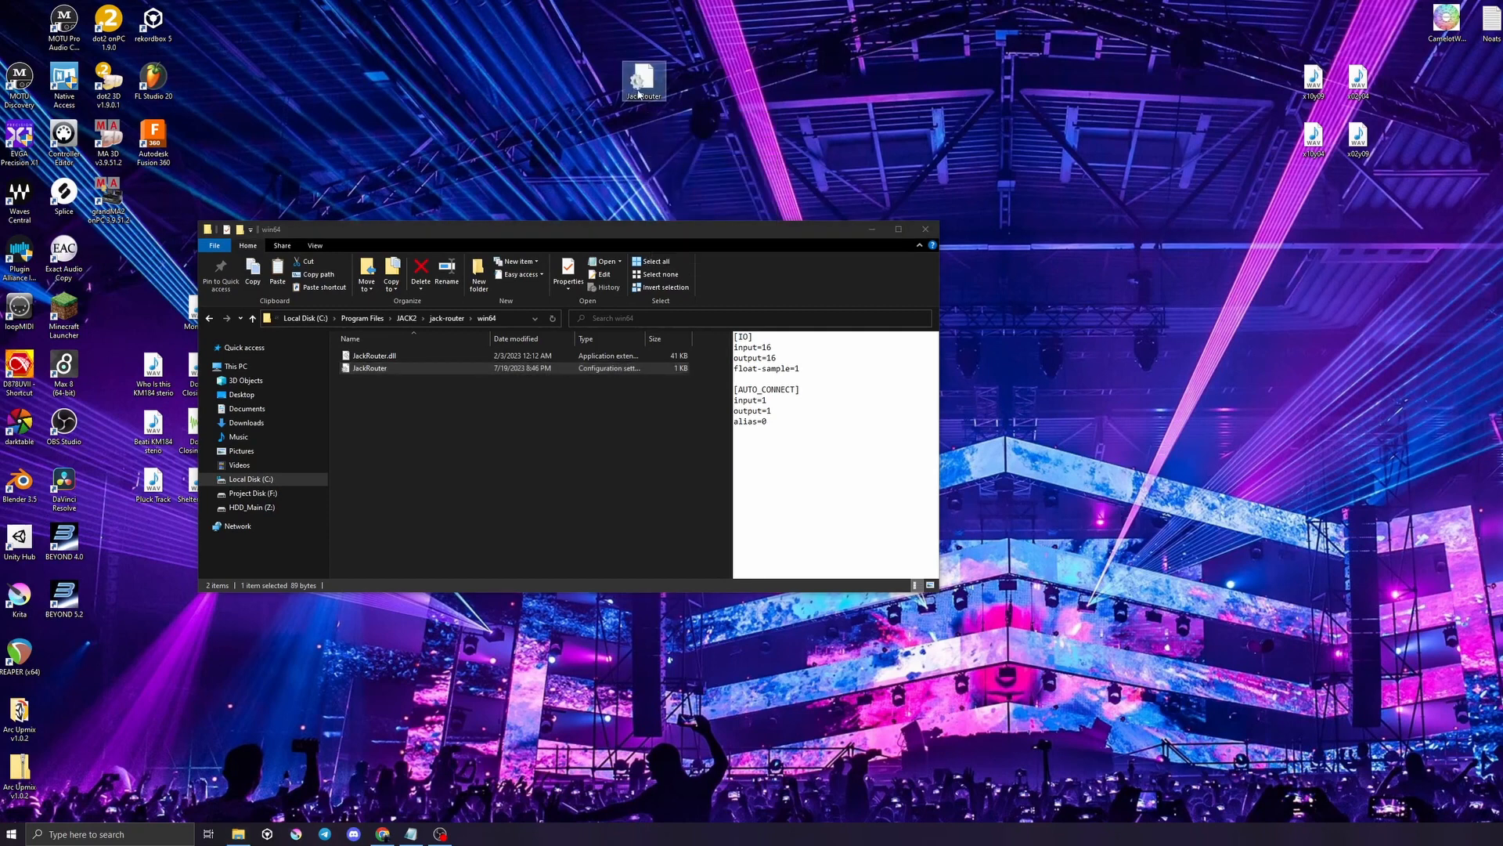
Review the input and output channel counts in the JackRouter file in Notepad, and close it
left_click(410, 834)
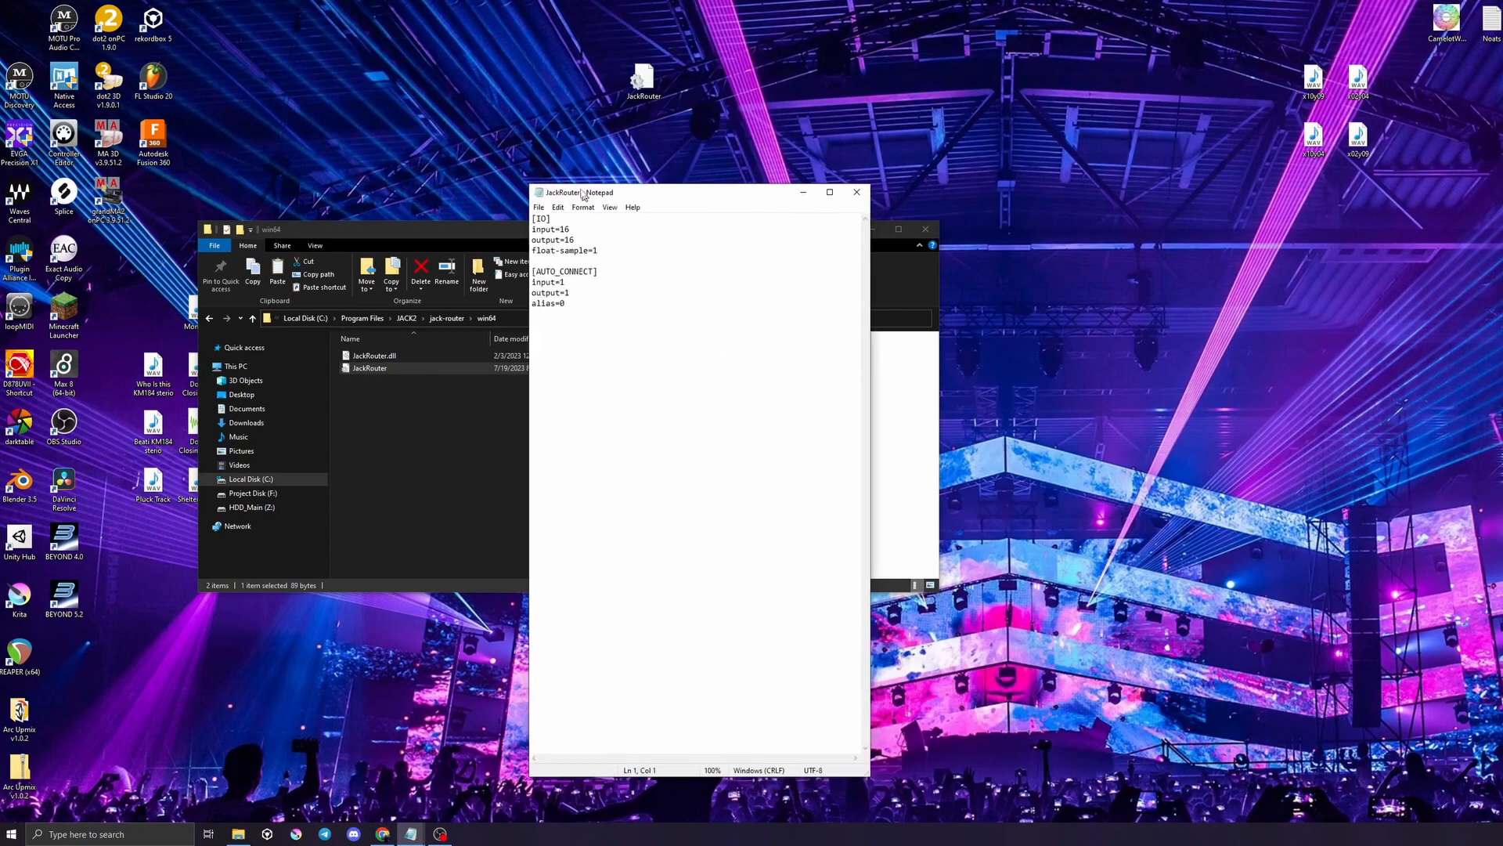
left_click_drag(587, 199, 573, 200)
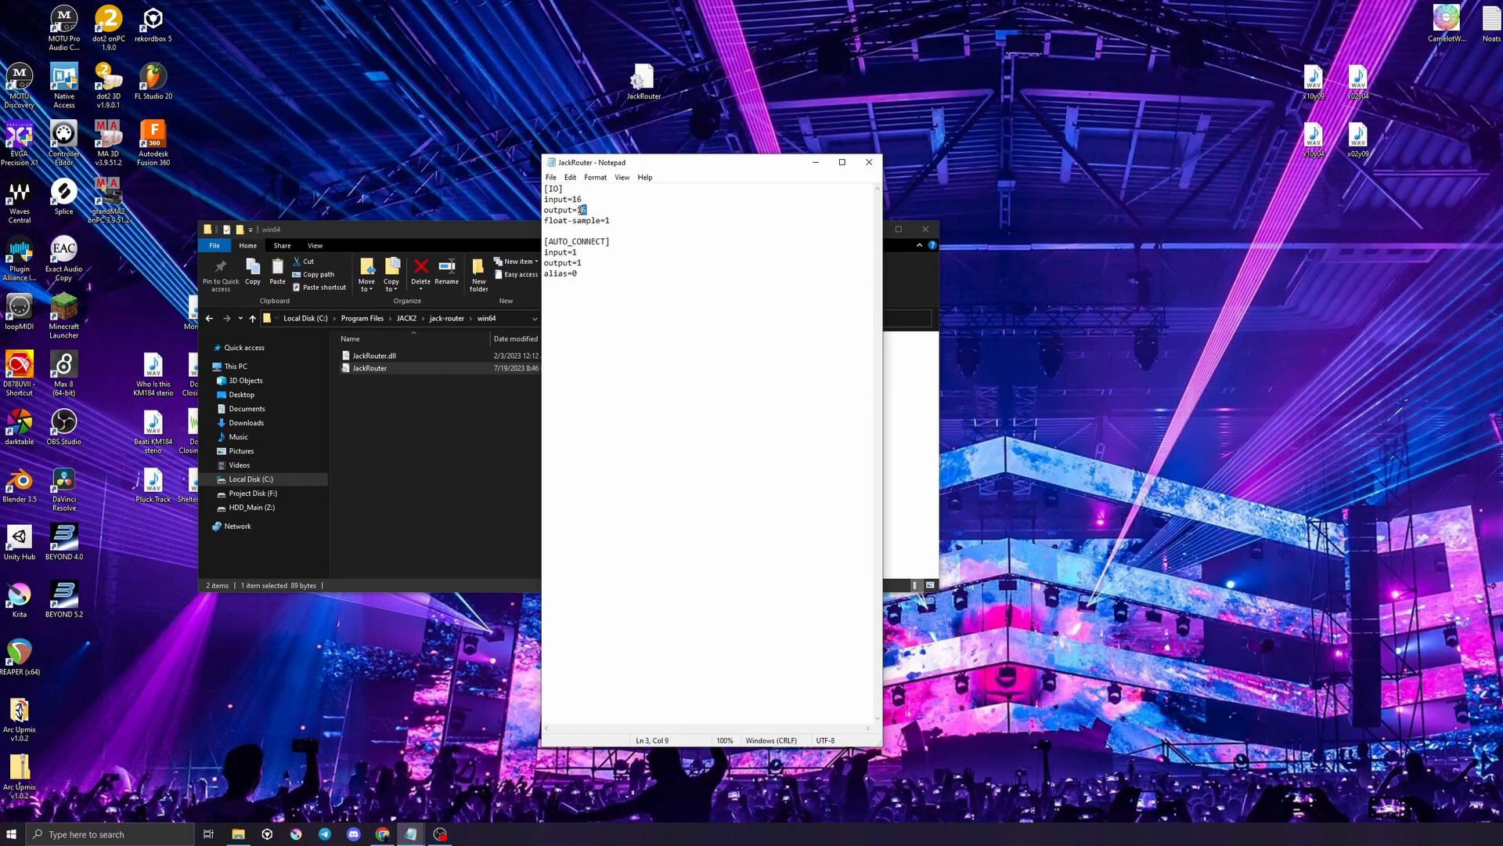
left_click_drag(585, 199, 578, 200)
left_click(594, 208)
left_click(869, 162)
Move the JackRouter file from the desktop into the win64 folder, replacing the existing file with administrator permission, and close the folder
left_click_drag(640, 78, 510, 443)
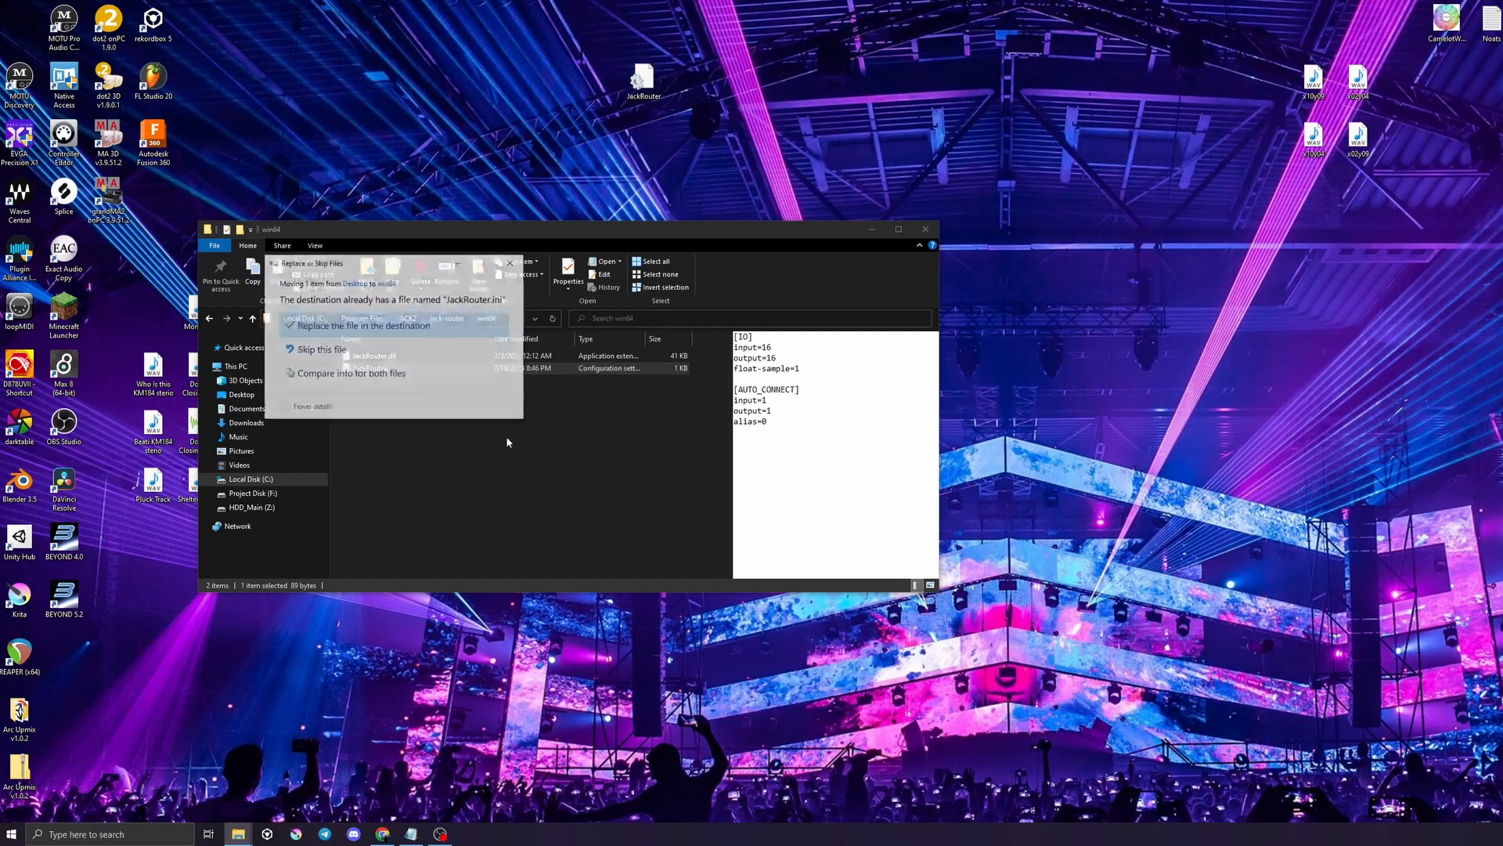
left_click(301, 324)
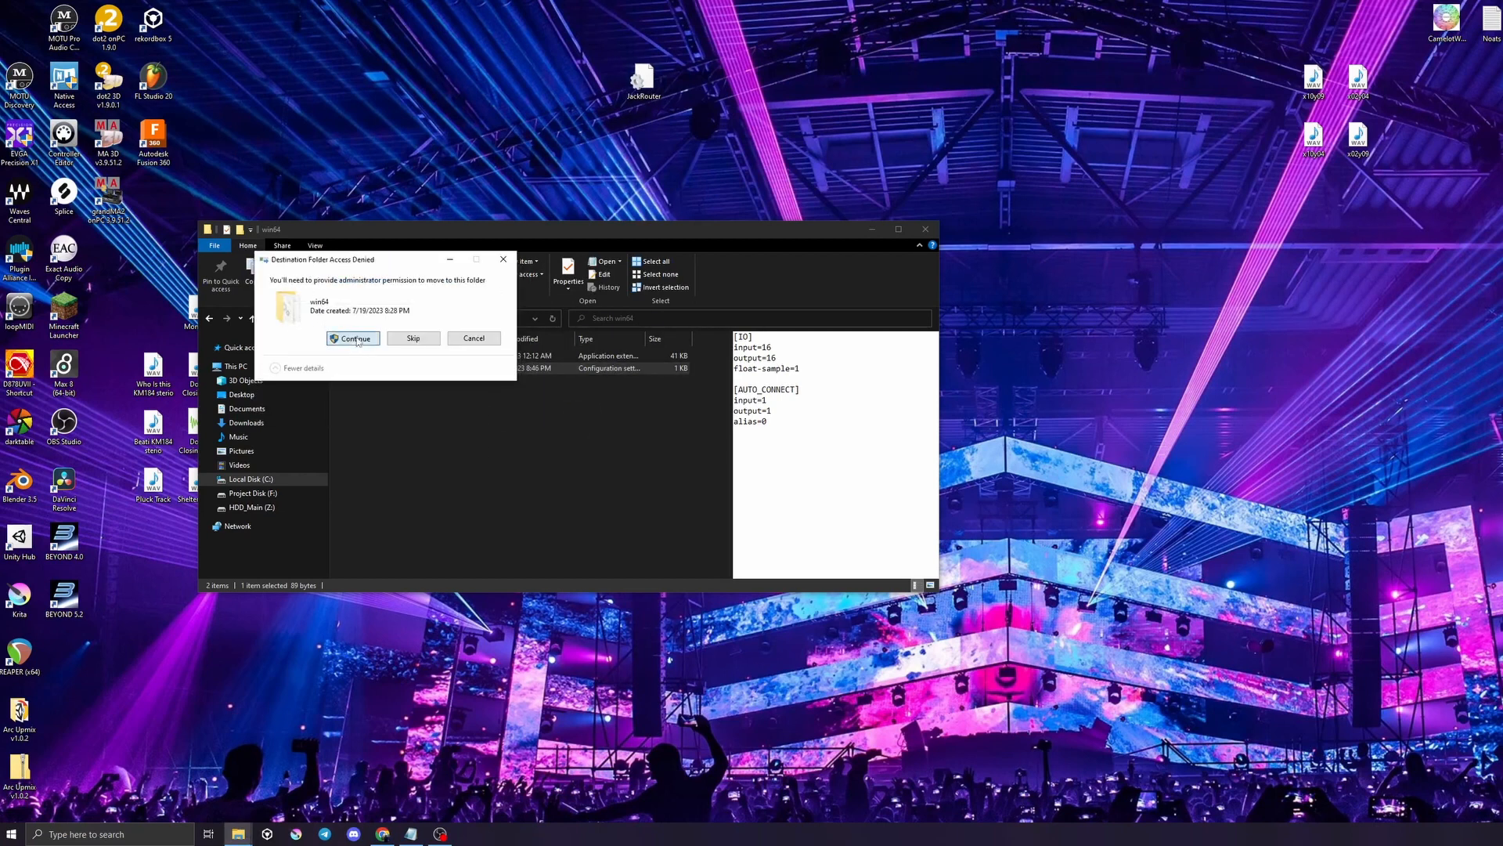
left_click(356, 338)
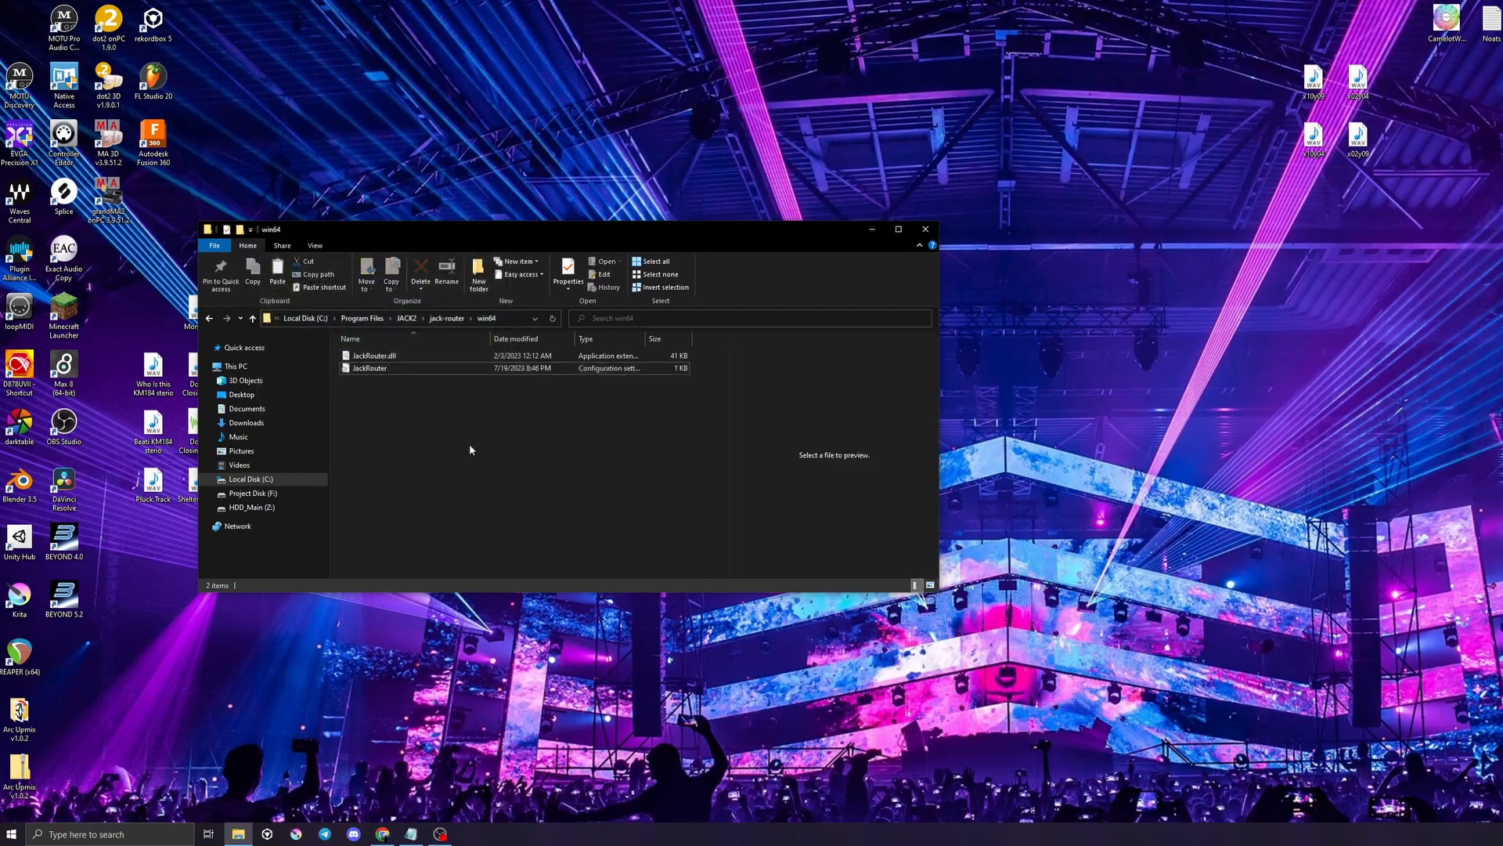
left_click(926, 229)
Launch QjackCtl and bring its JACK Audio Connection Kit control window to the front
left_click(11, 833)
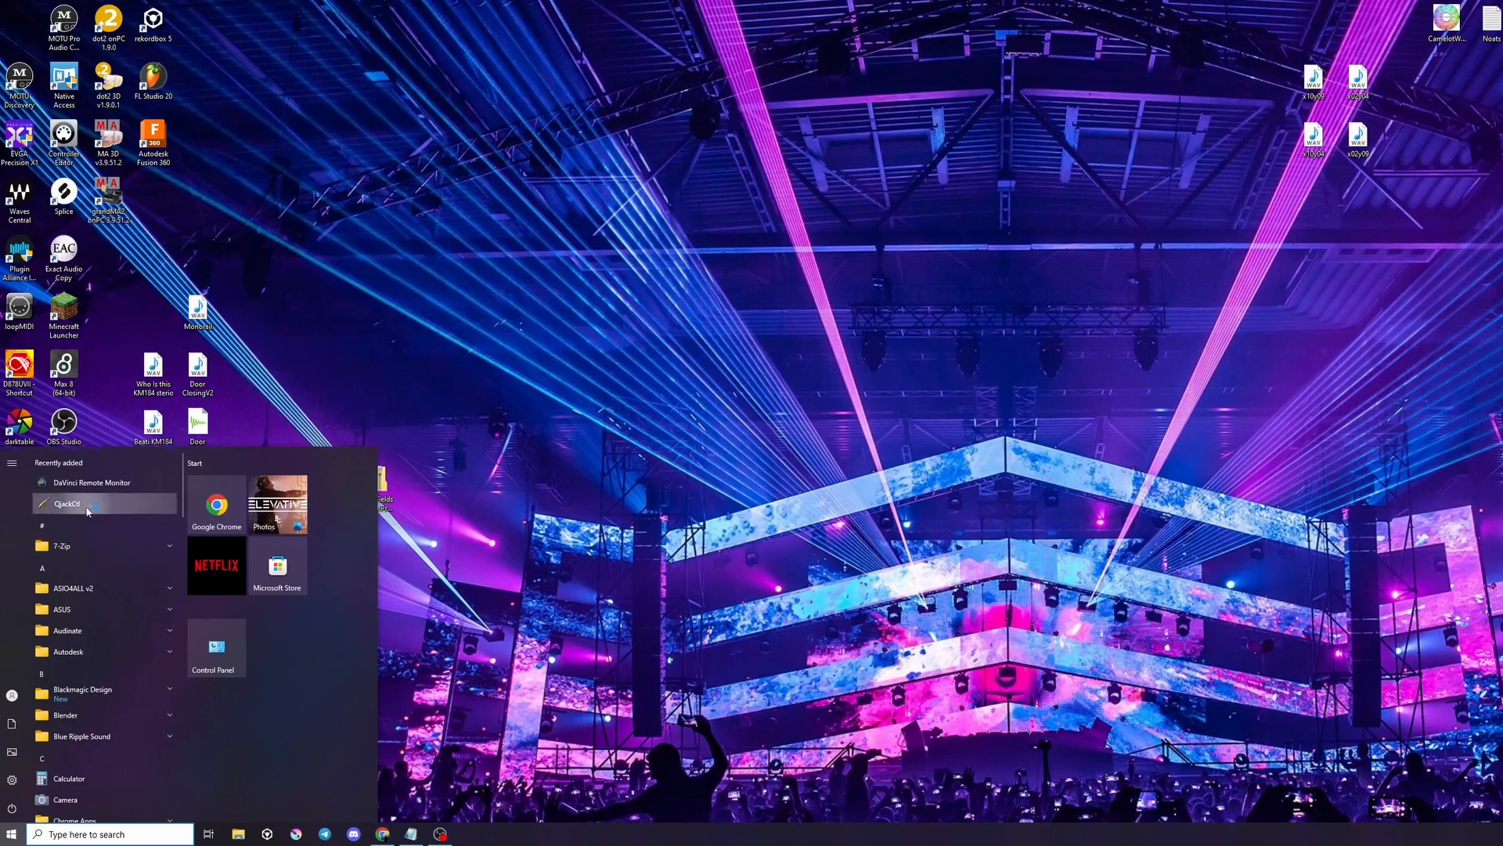
left_click(86, 504)
left_click(10, 833)
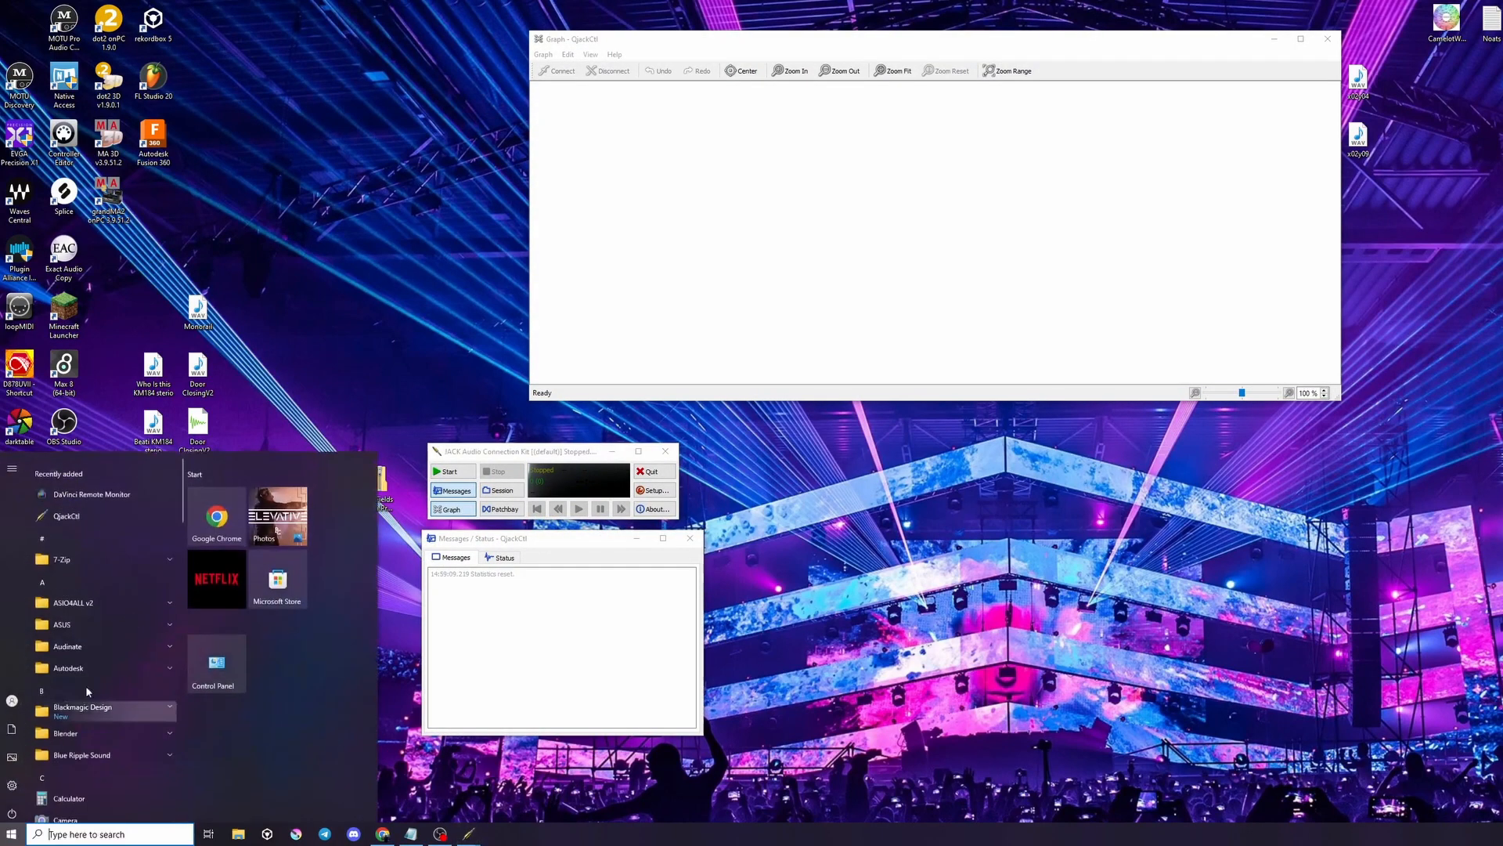
left_click(494, 452)
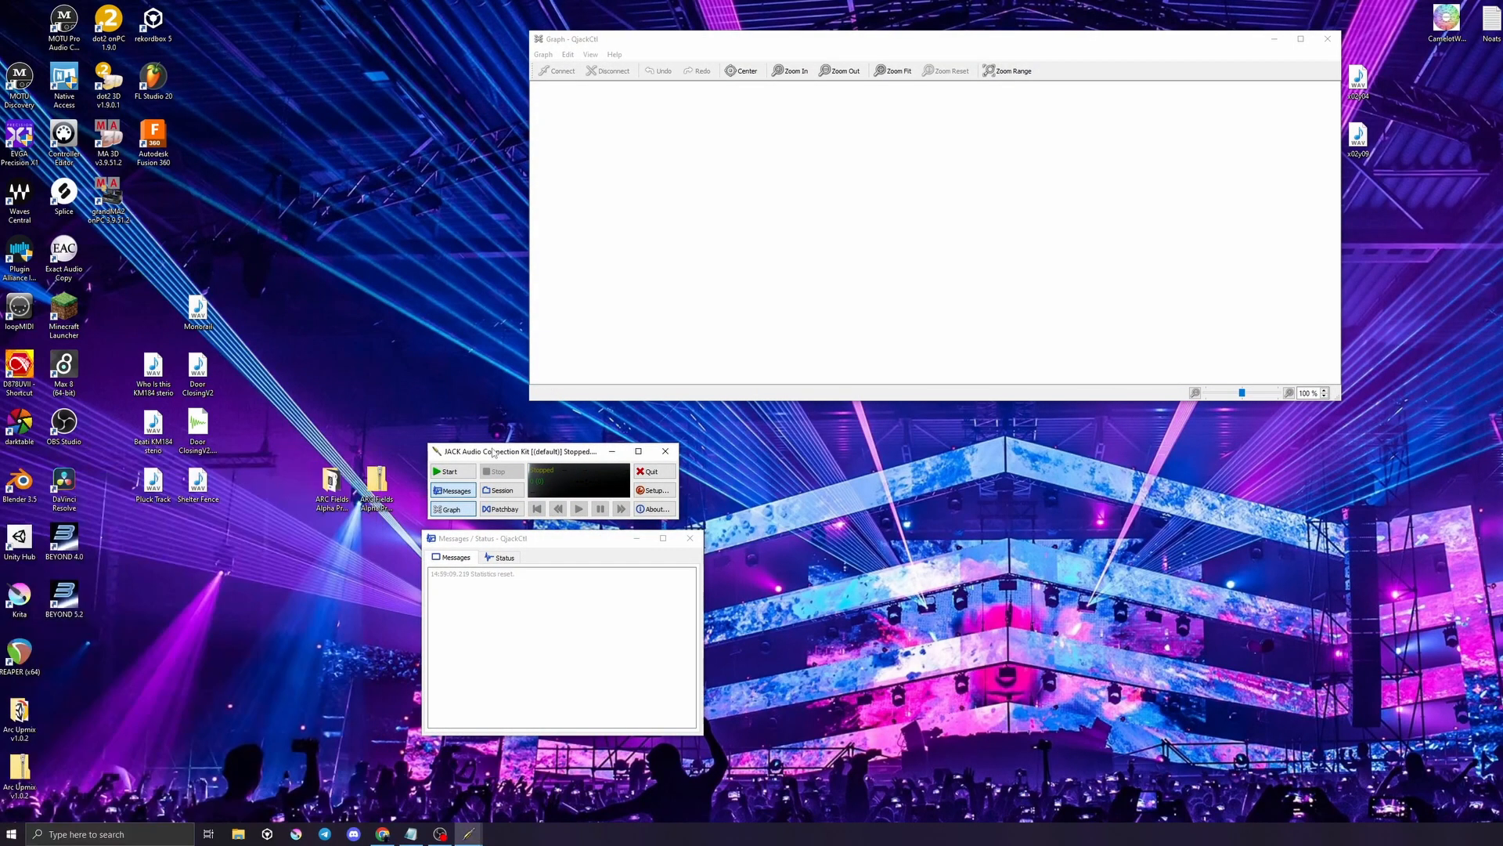
left_click_drag(512, 453, 503, 457)
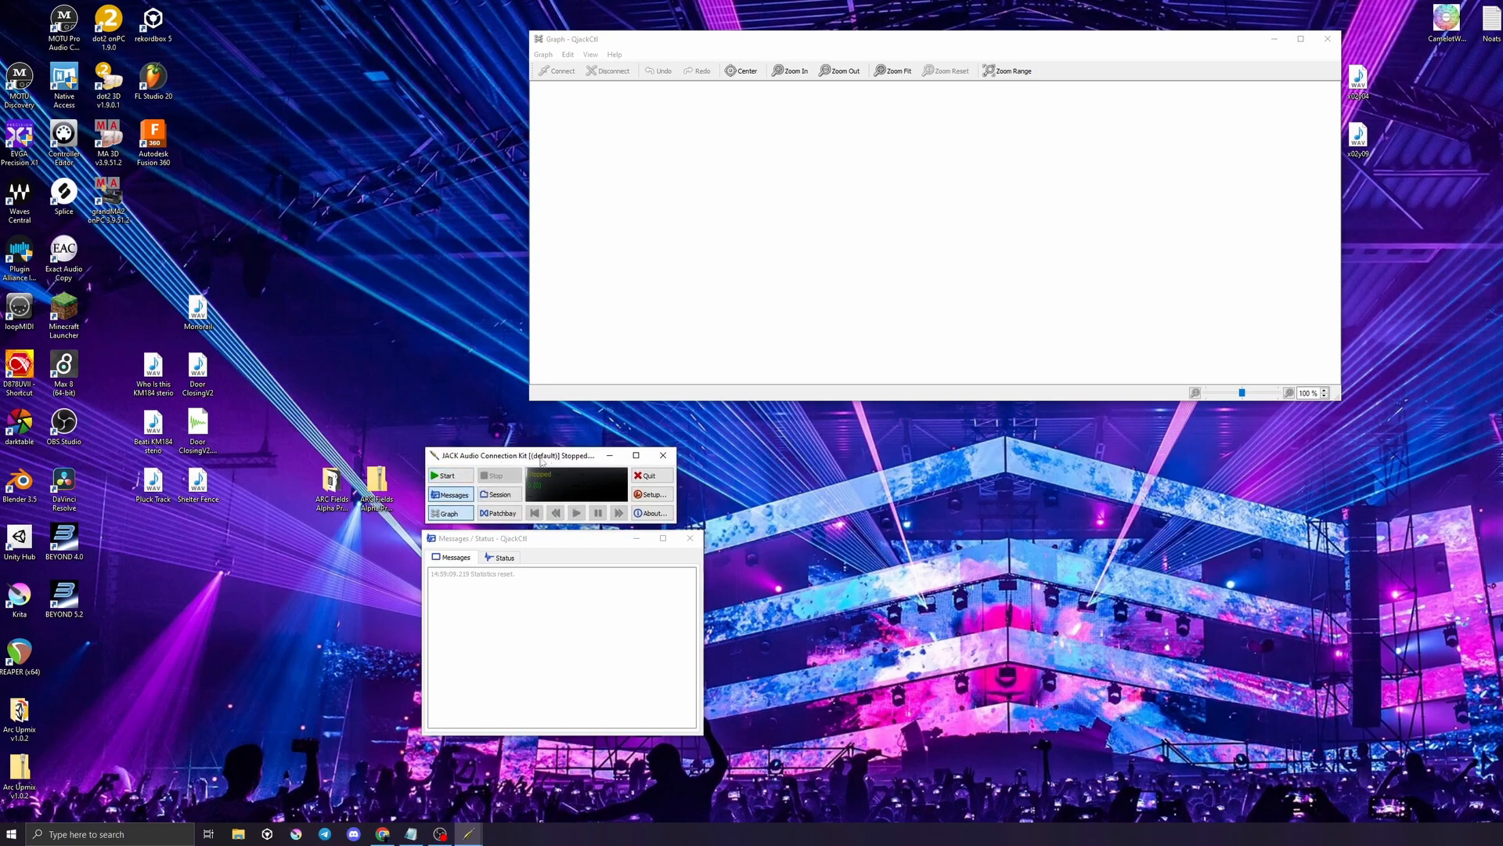
Open the QjackCtl setup and select ASIO::ASIO4ALL v2 as the audio interface
left_click(652, 494)
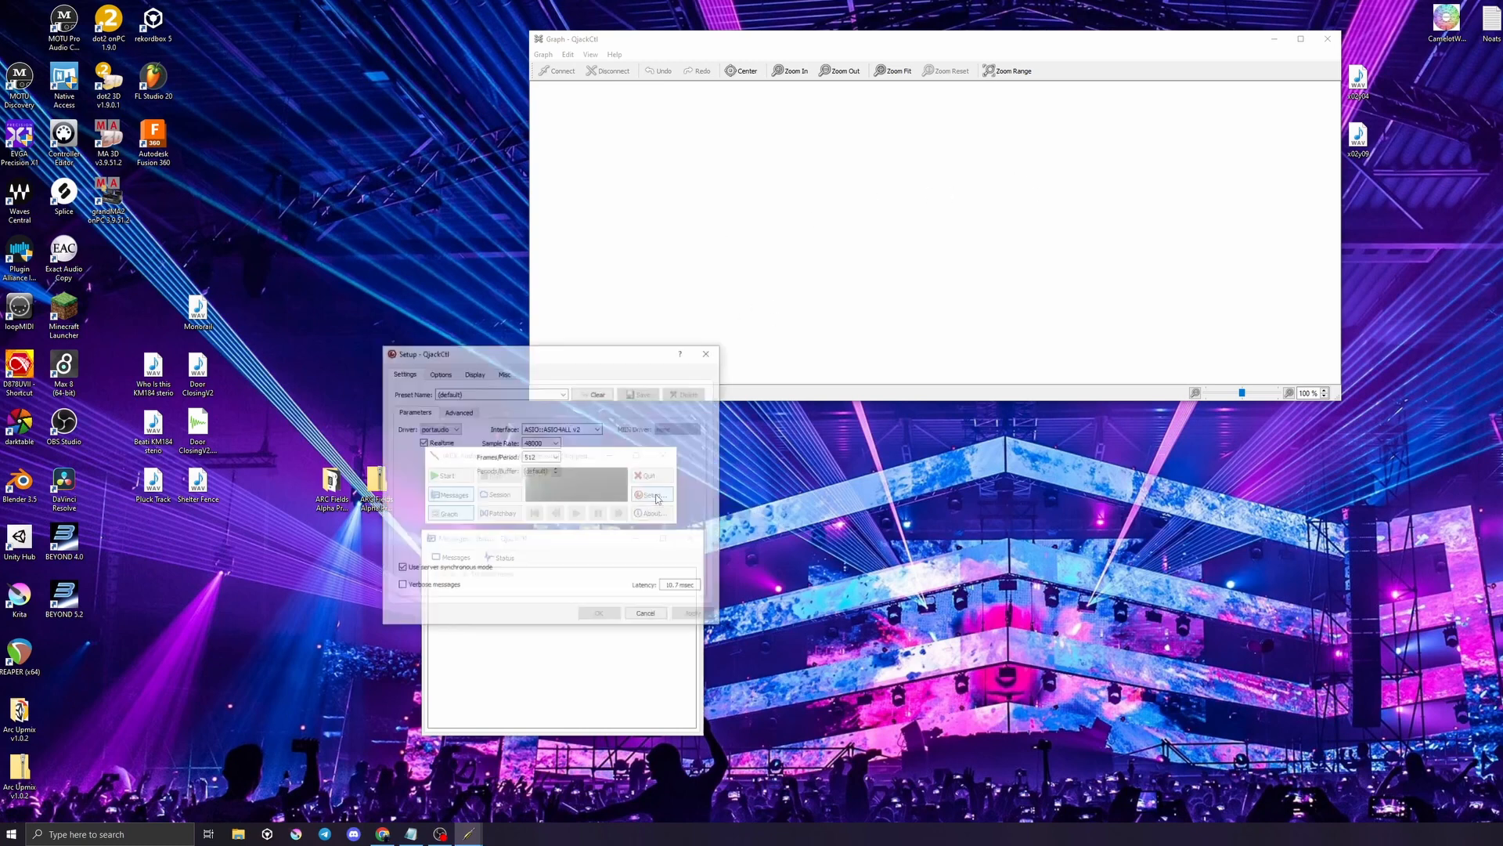
left_click_drag(505, 363, 660, 287)
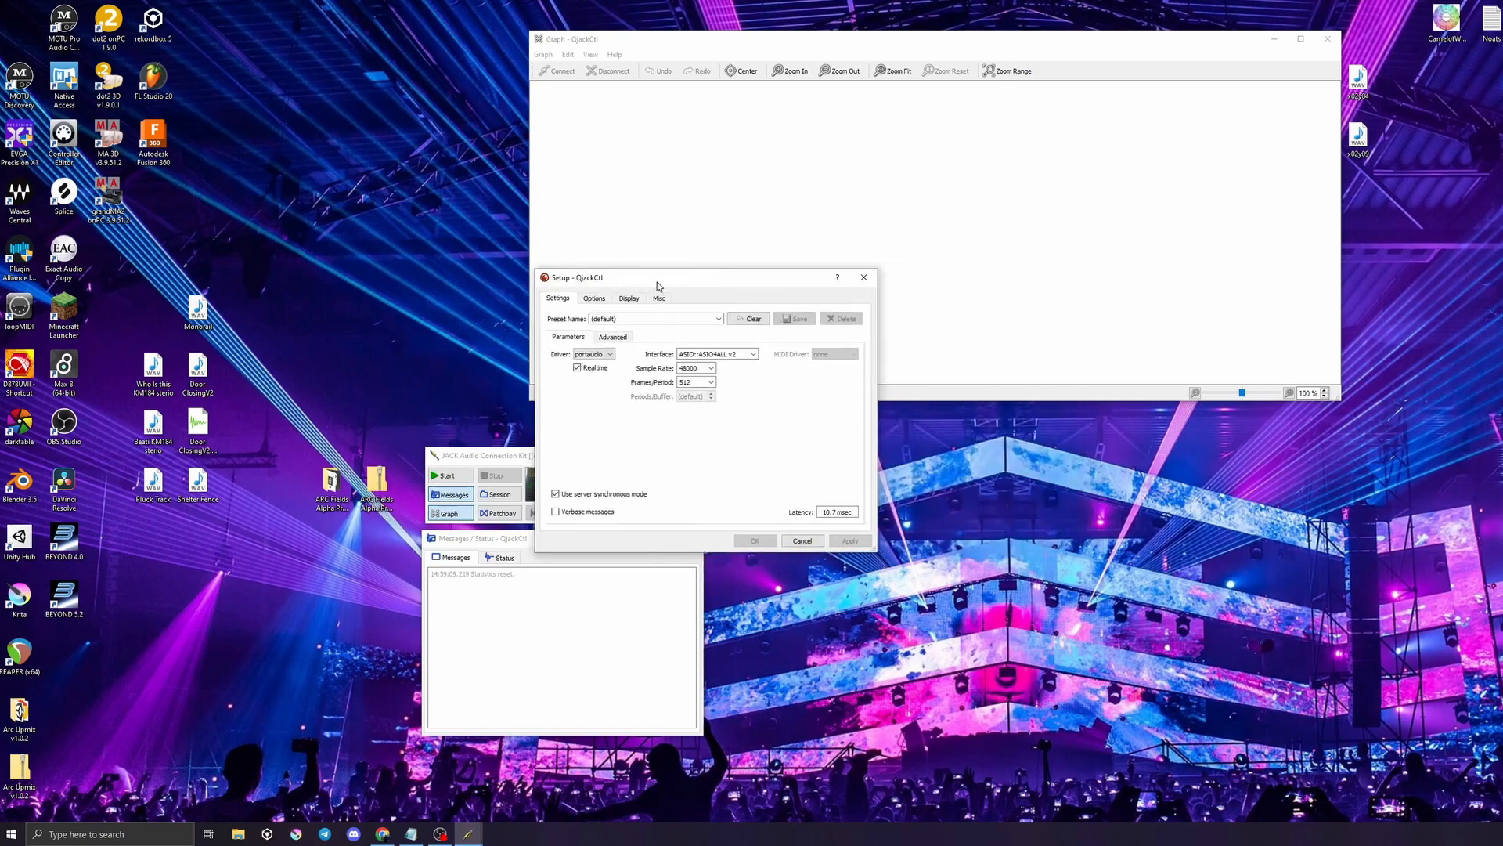
left_click(753, 354)
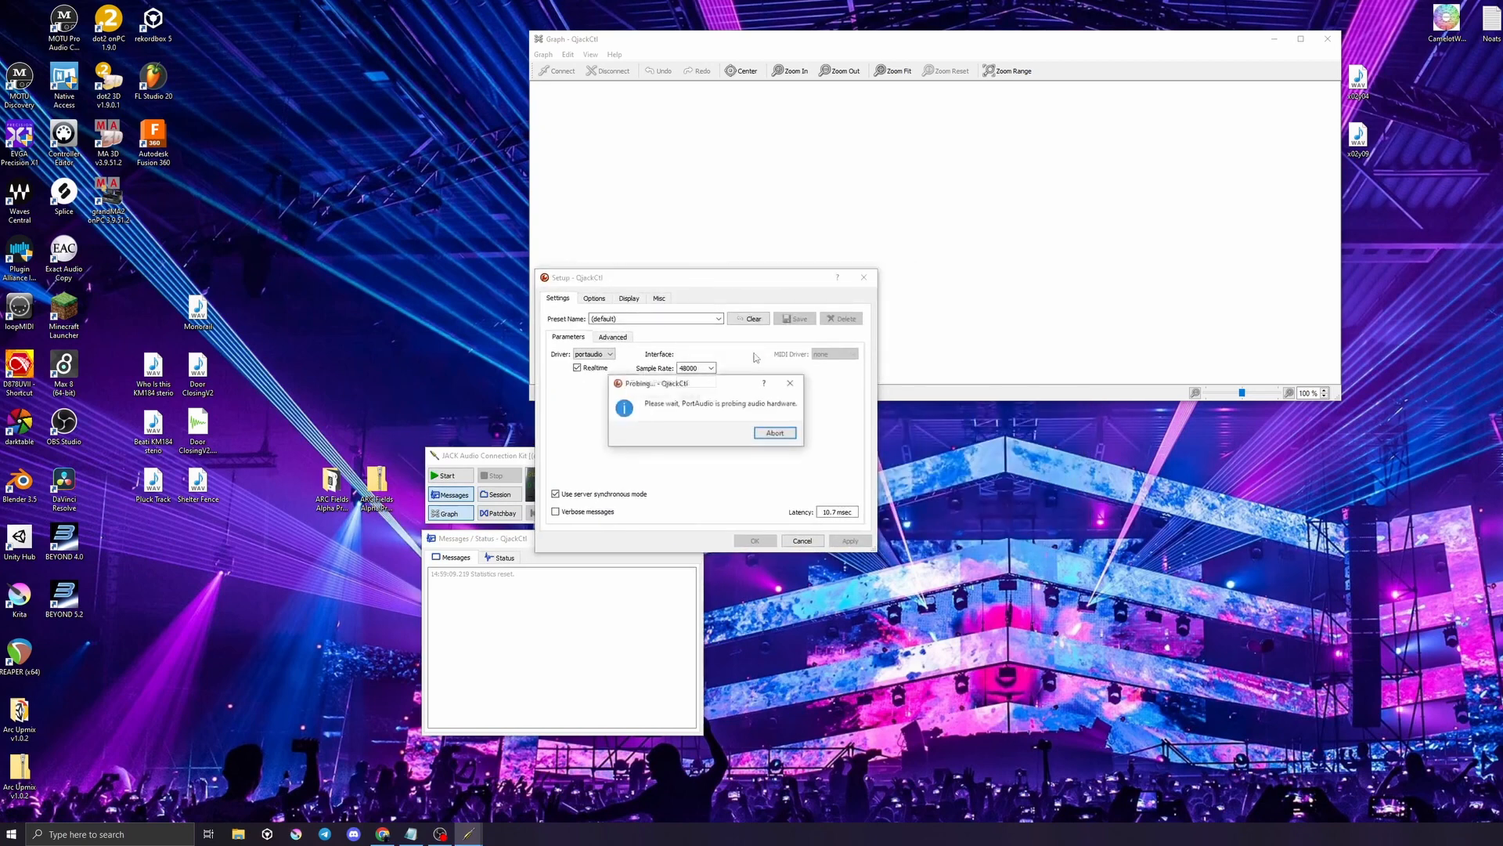
left_click_drag(833, 461, 836, 415)
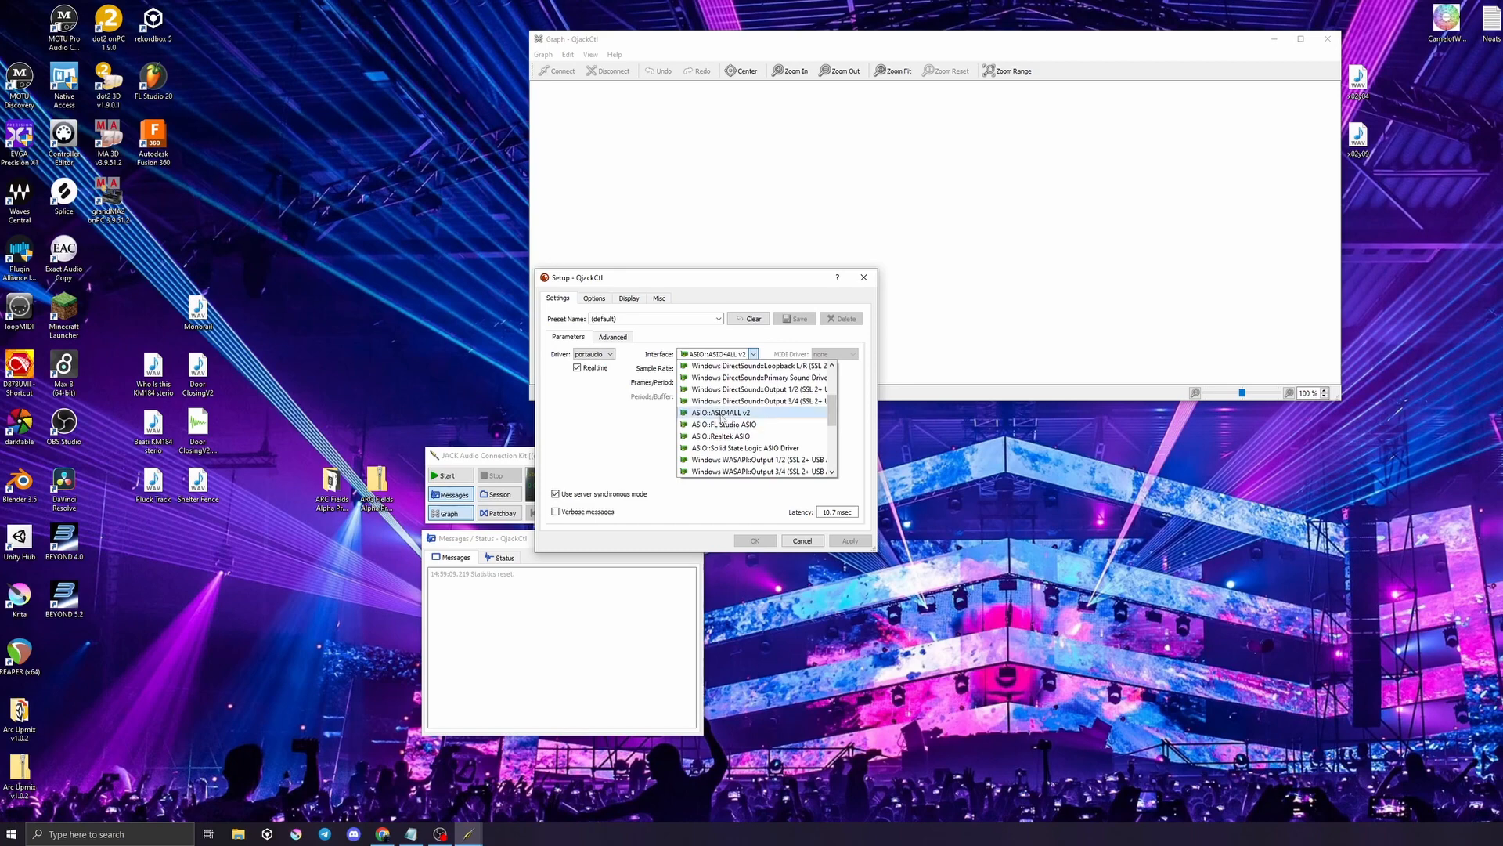
left_click(721, 413)
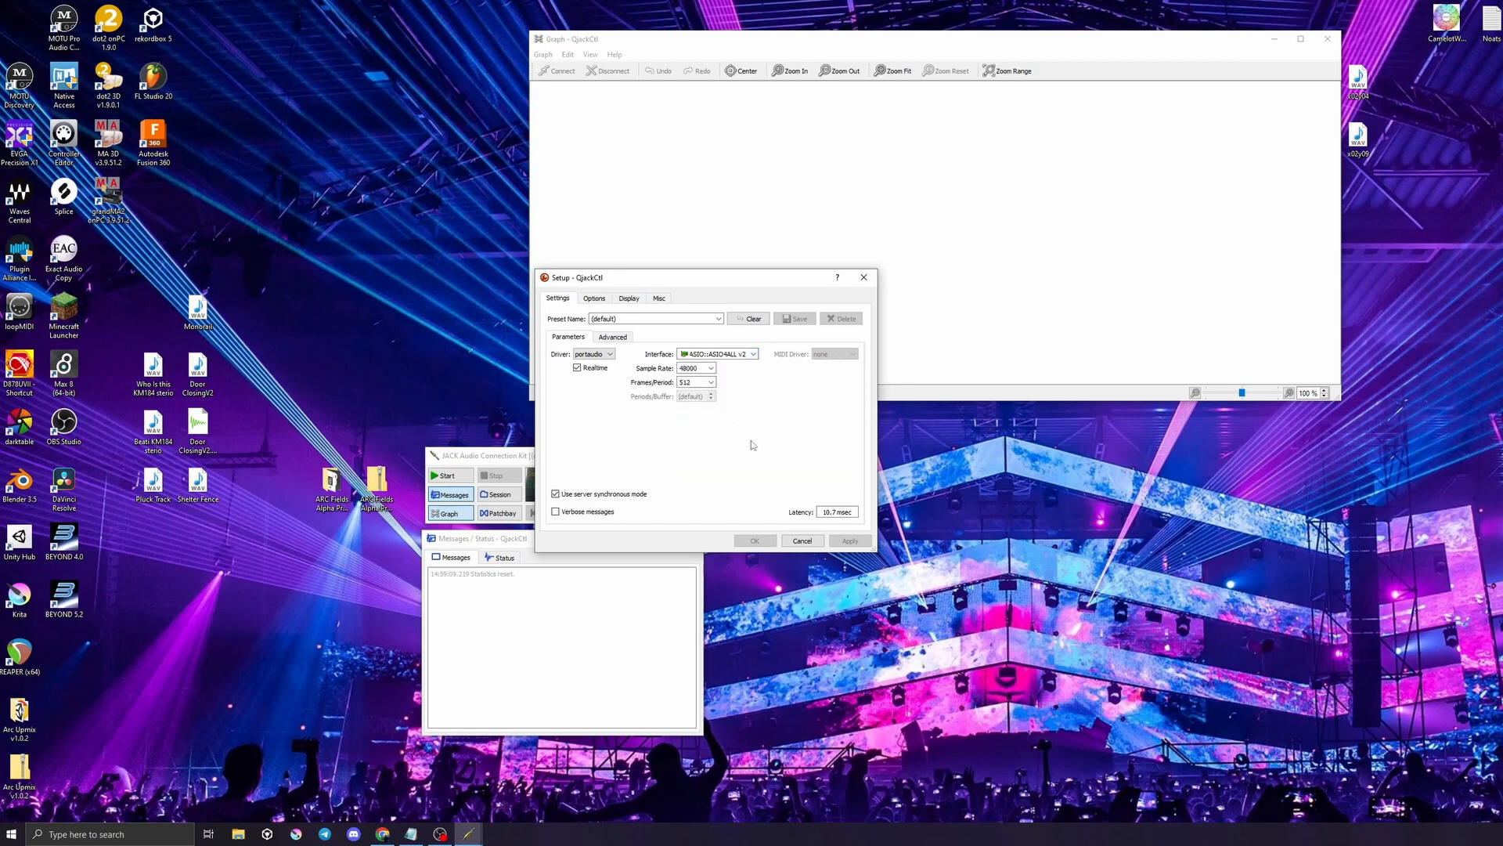
left_click(440, 834)
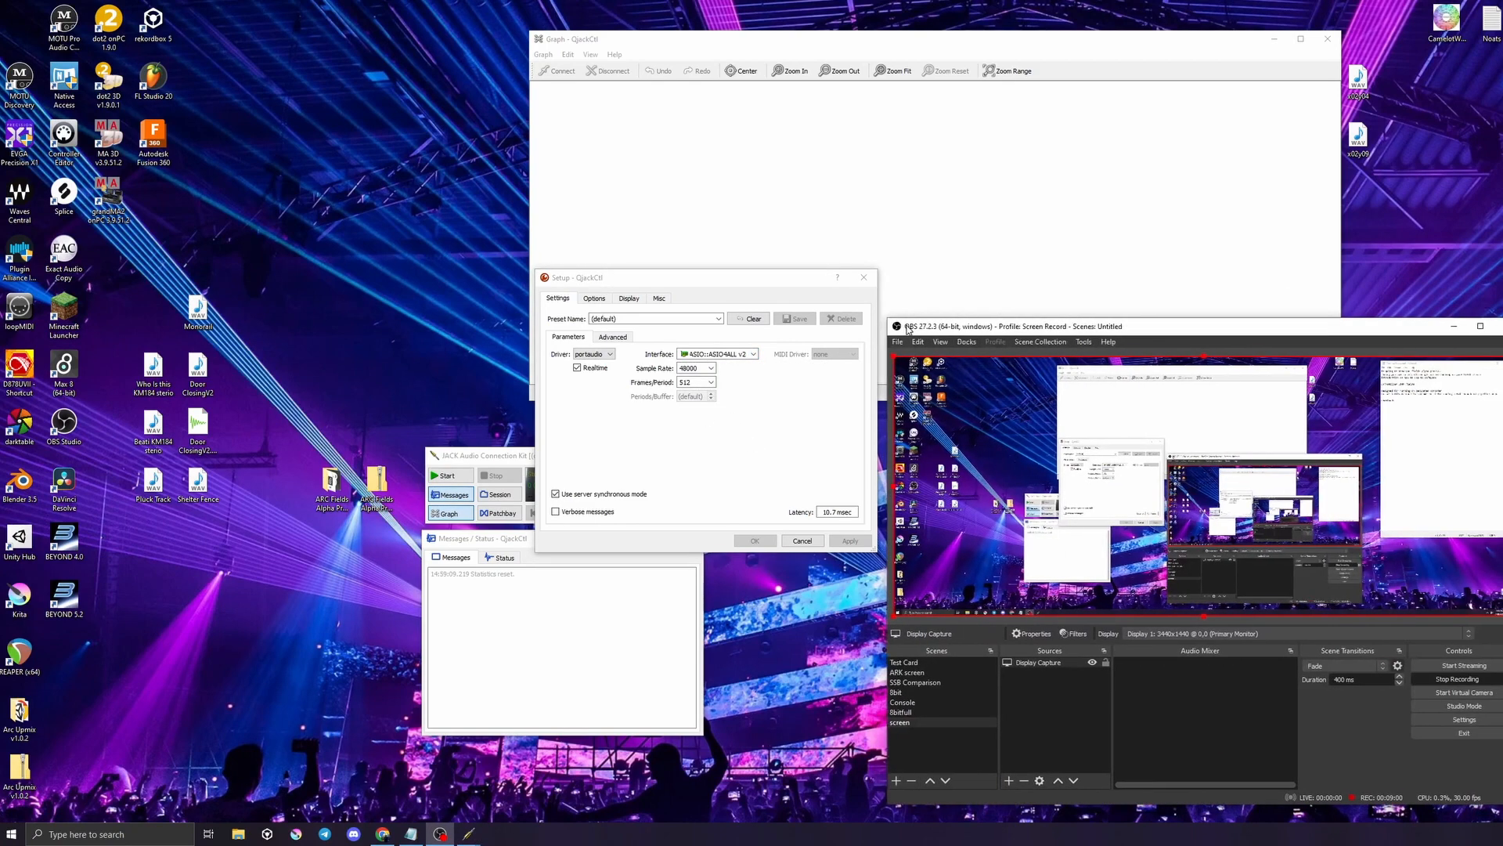
left_click(440, 834)
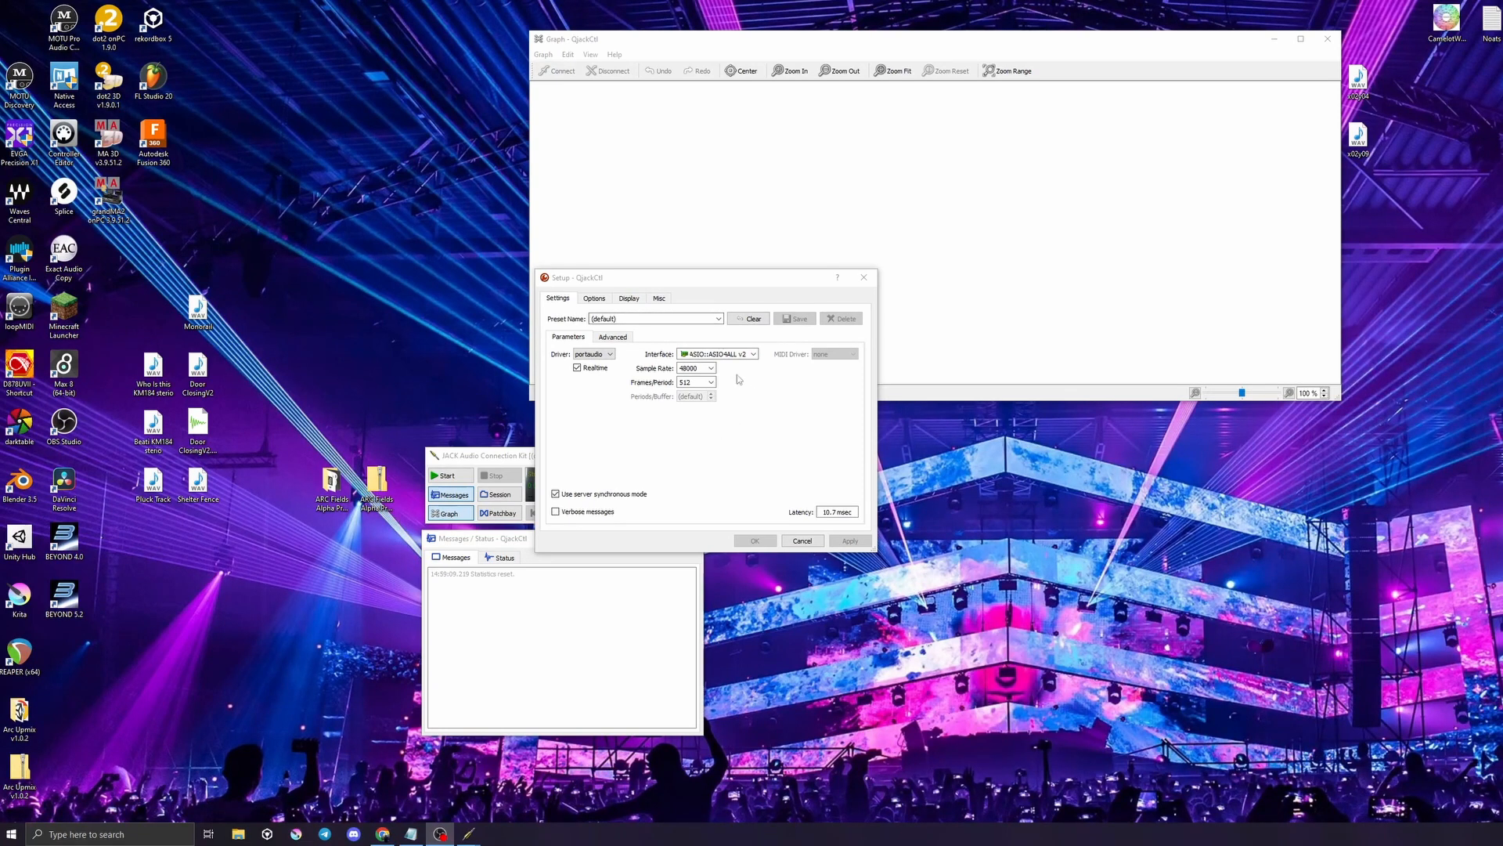
Check the sample rate and frames/period settings in the QjackCtl setup, and close the dialog
left_click(681, 370)
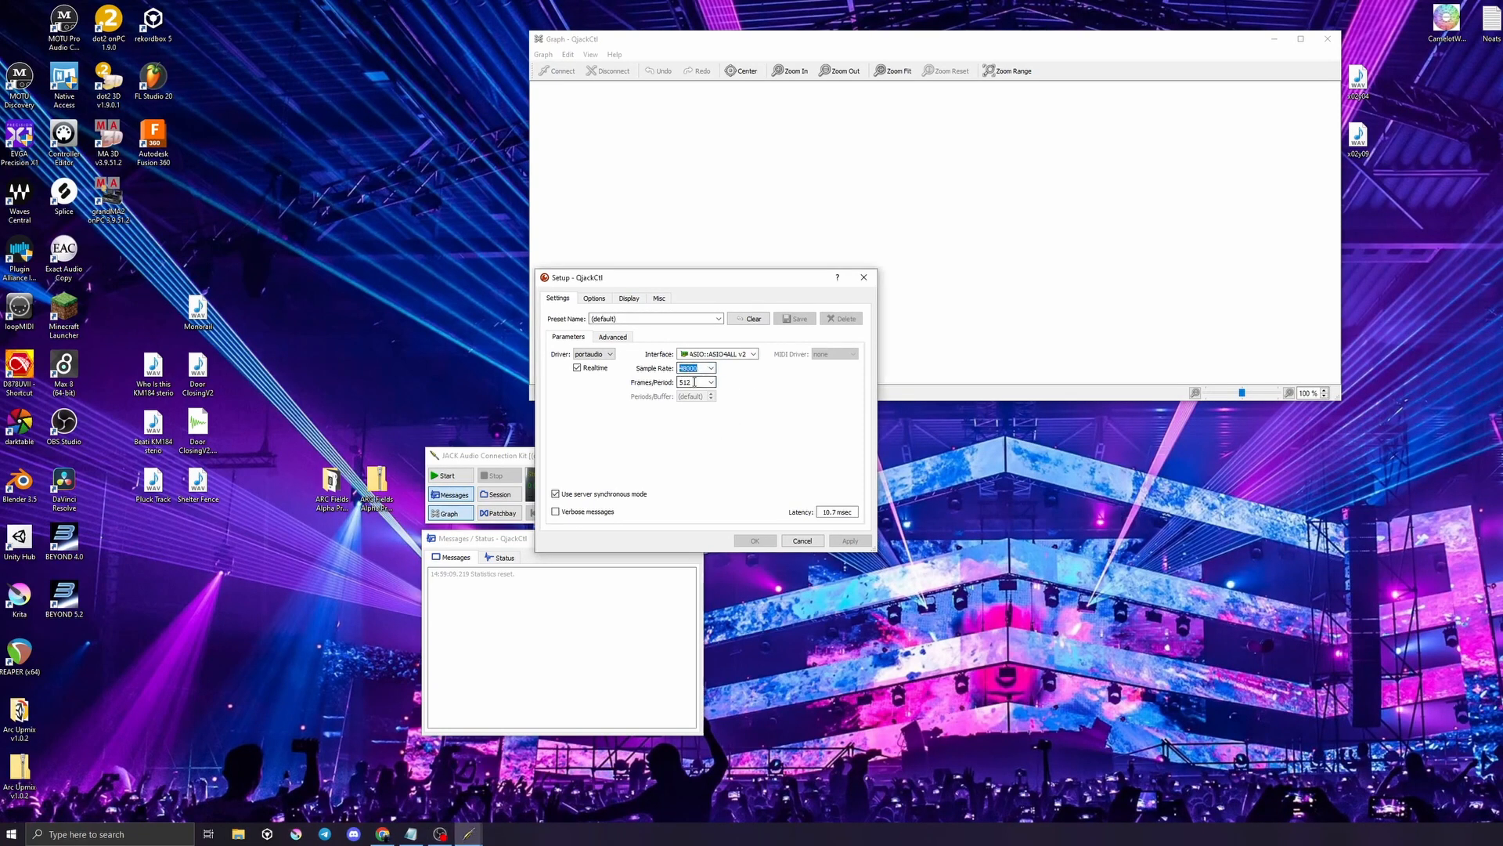
key("Tab")
left_click(691, 379)
left_click(863, 277)
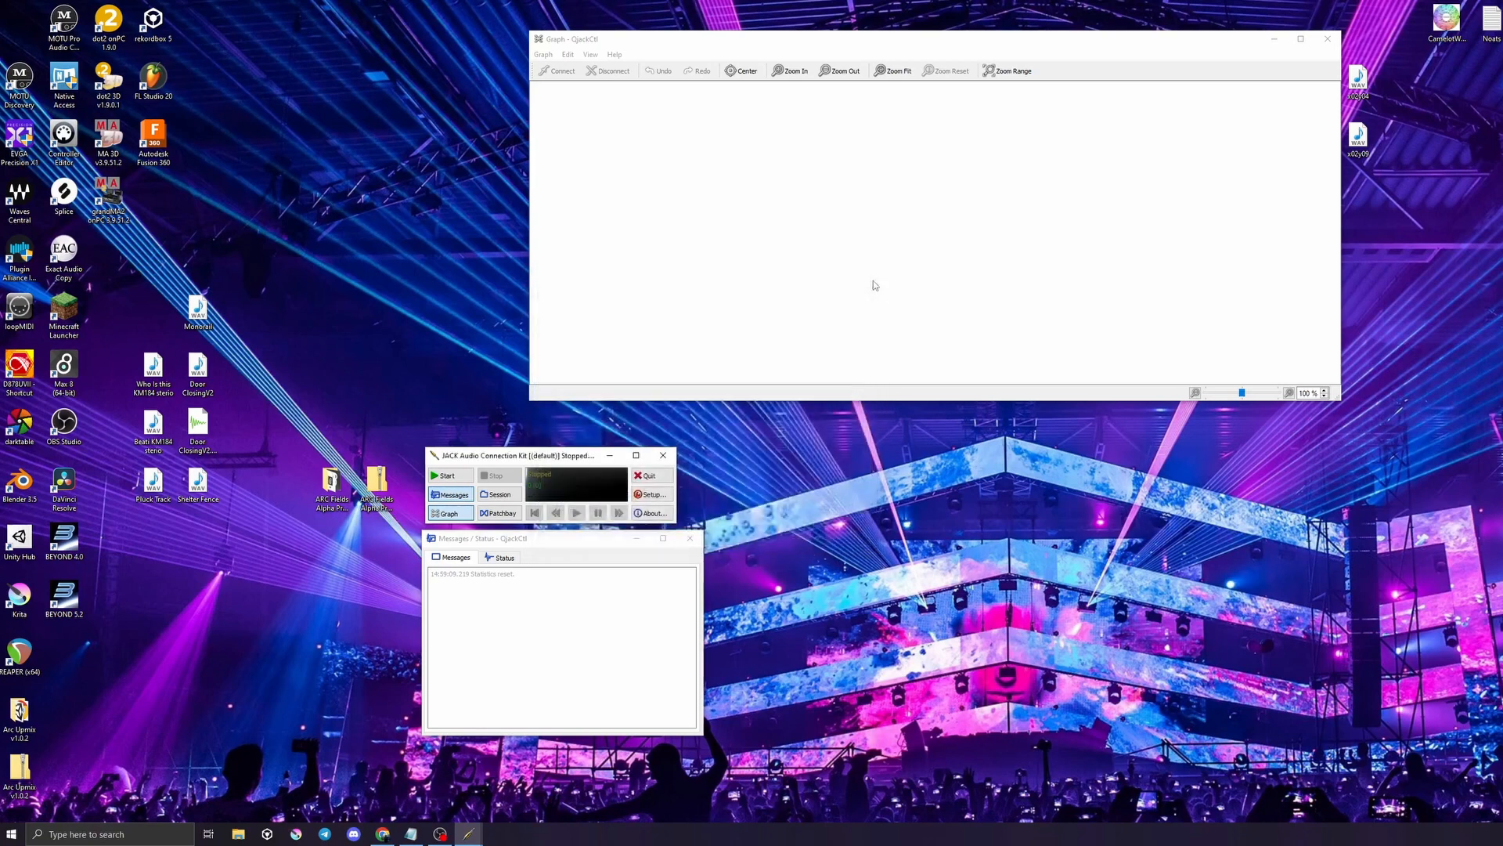
Start the JACK server and examine the system and MIDI nodes in the graph, nudging the system capture node slightly
left_click(450, 478)
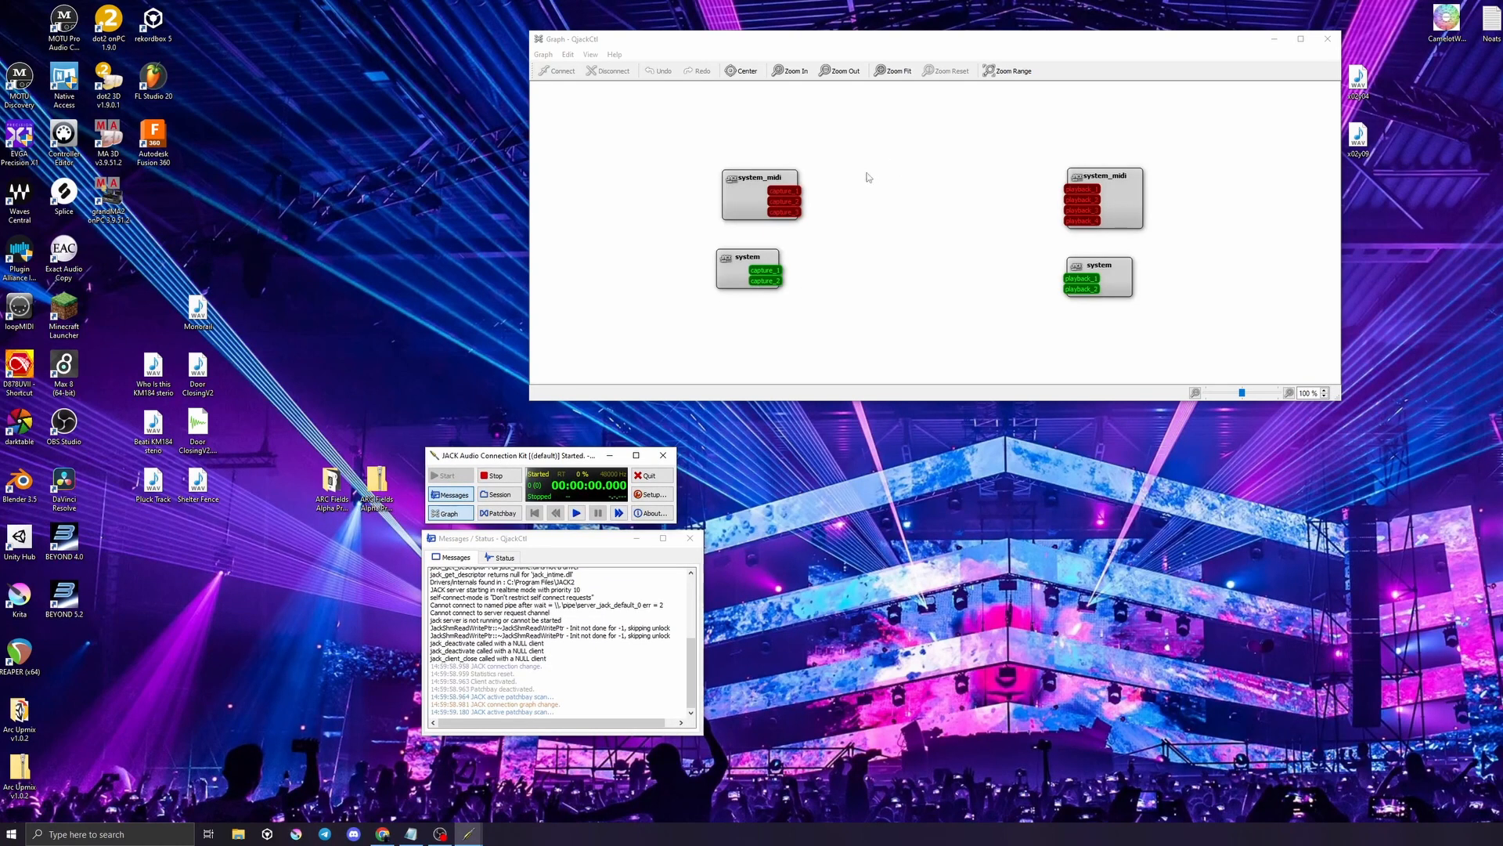
left_click_drag(736, 271, 743, 269)
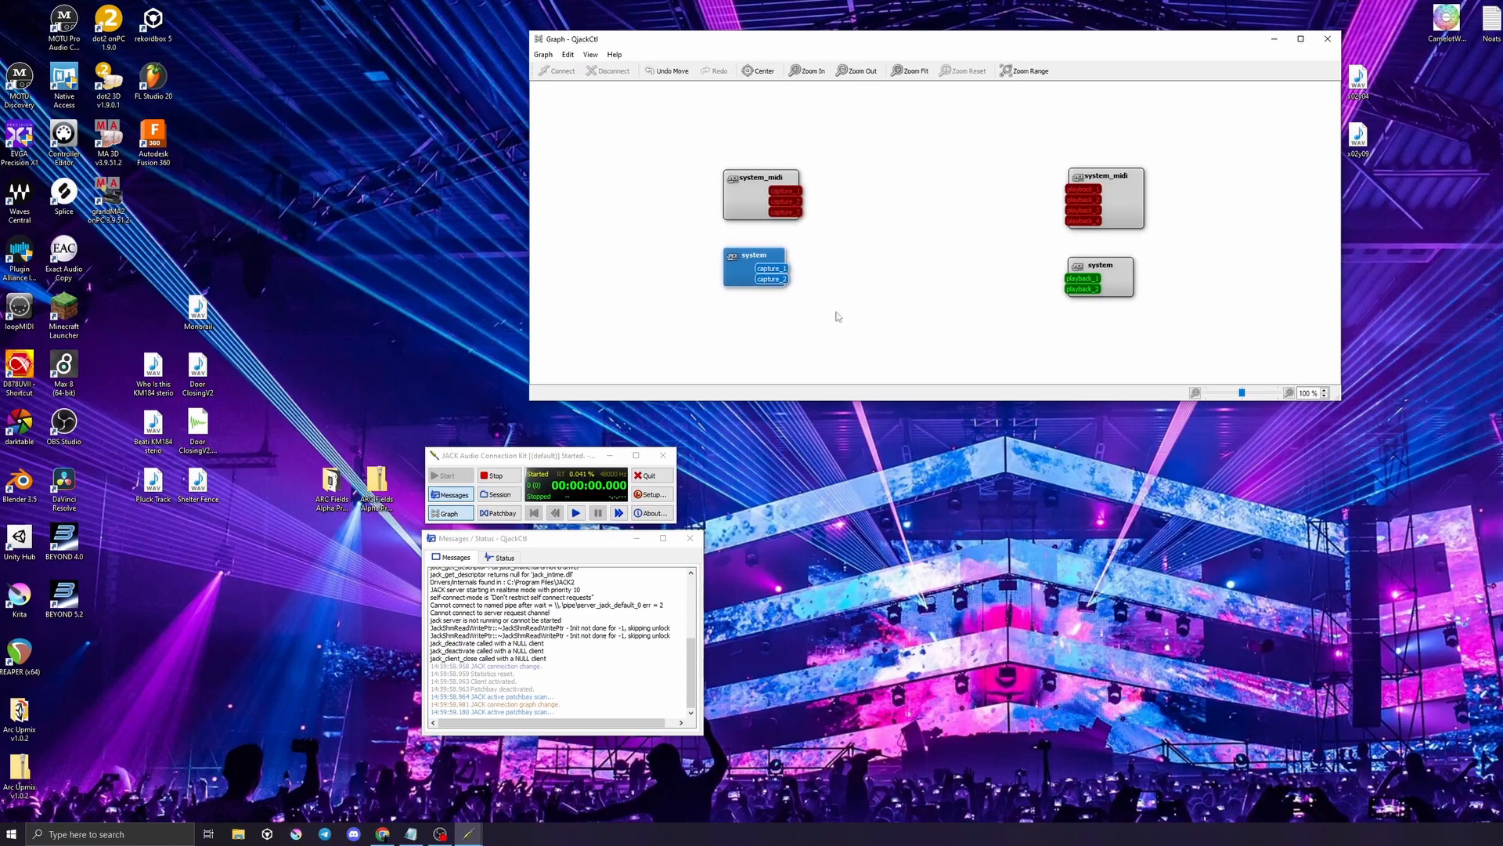
left_click(1113, 271)
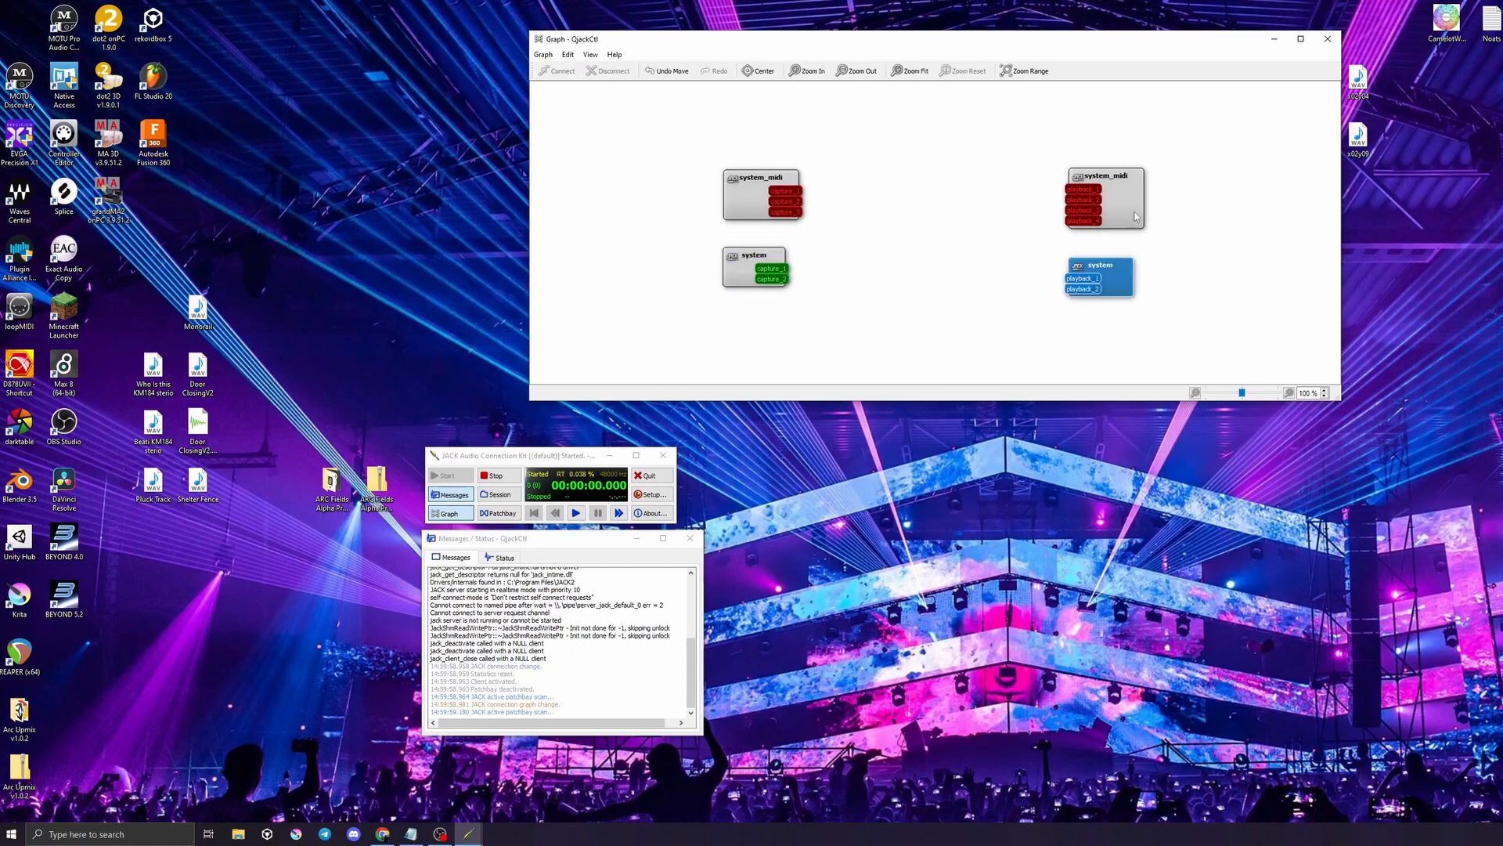
left_click(1136, 217)
left_click(750, 210)
left_click_drag(739, 272, 737, 278)
left_click(876, 283)
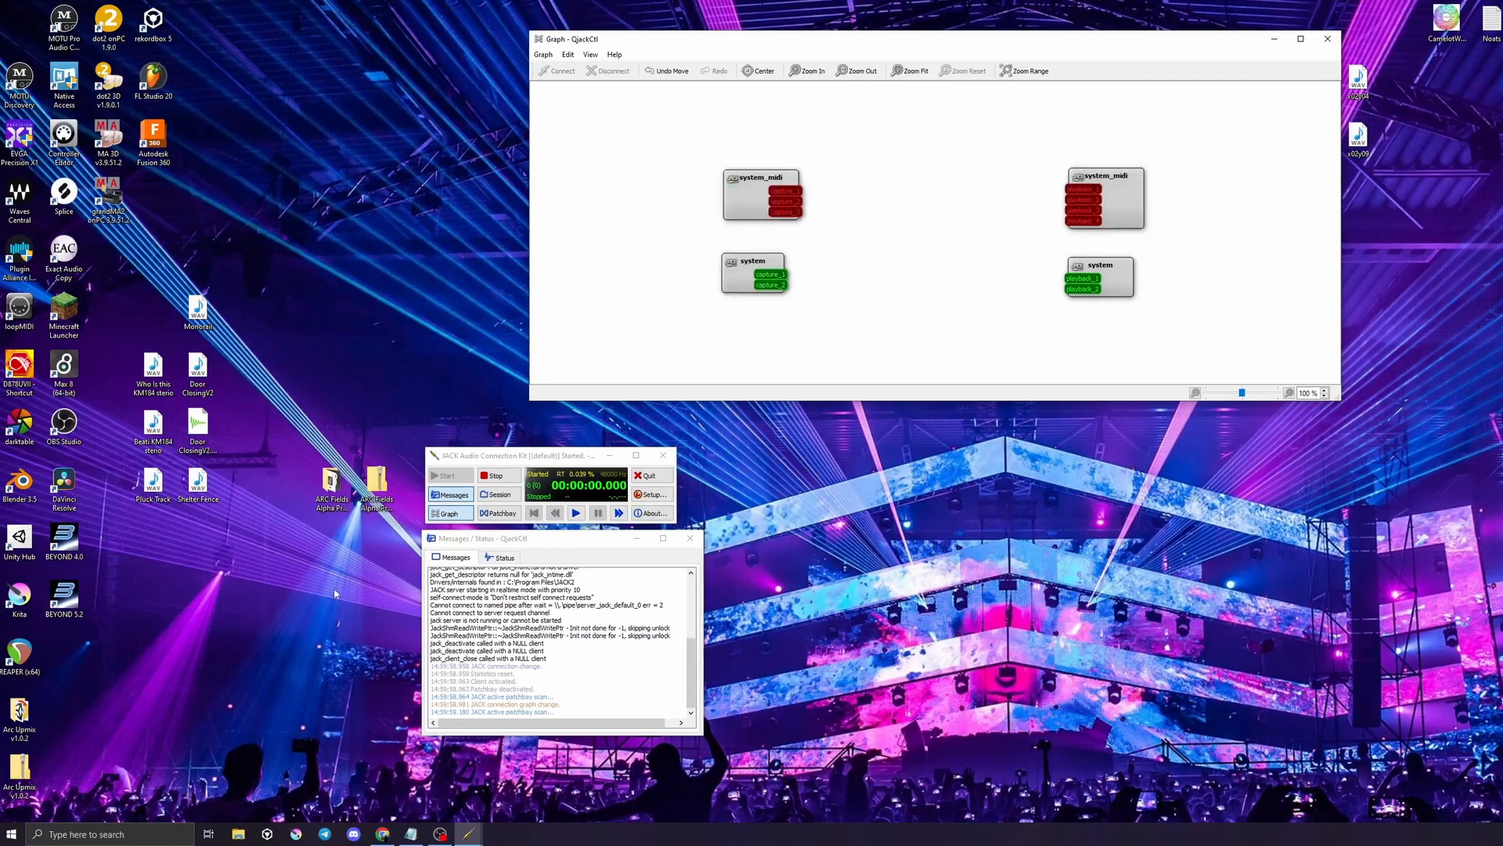
Launch the ARC Fields Alpha Preview v0.0.1 application from its desktop folder, and close the folder window
double_click(331, 485)
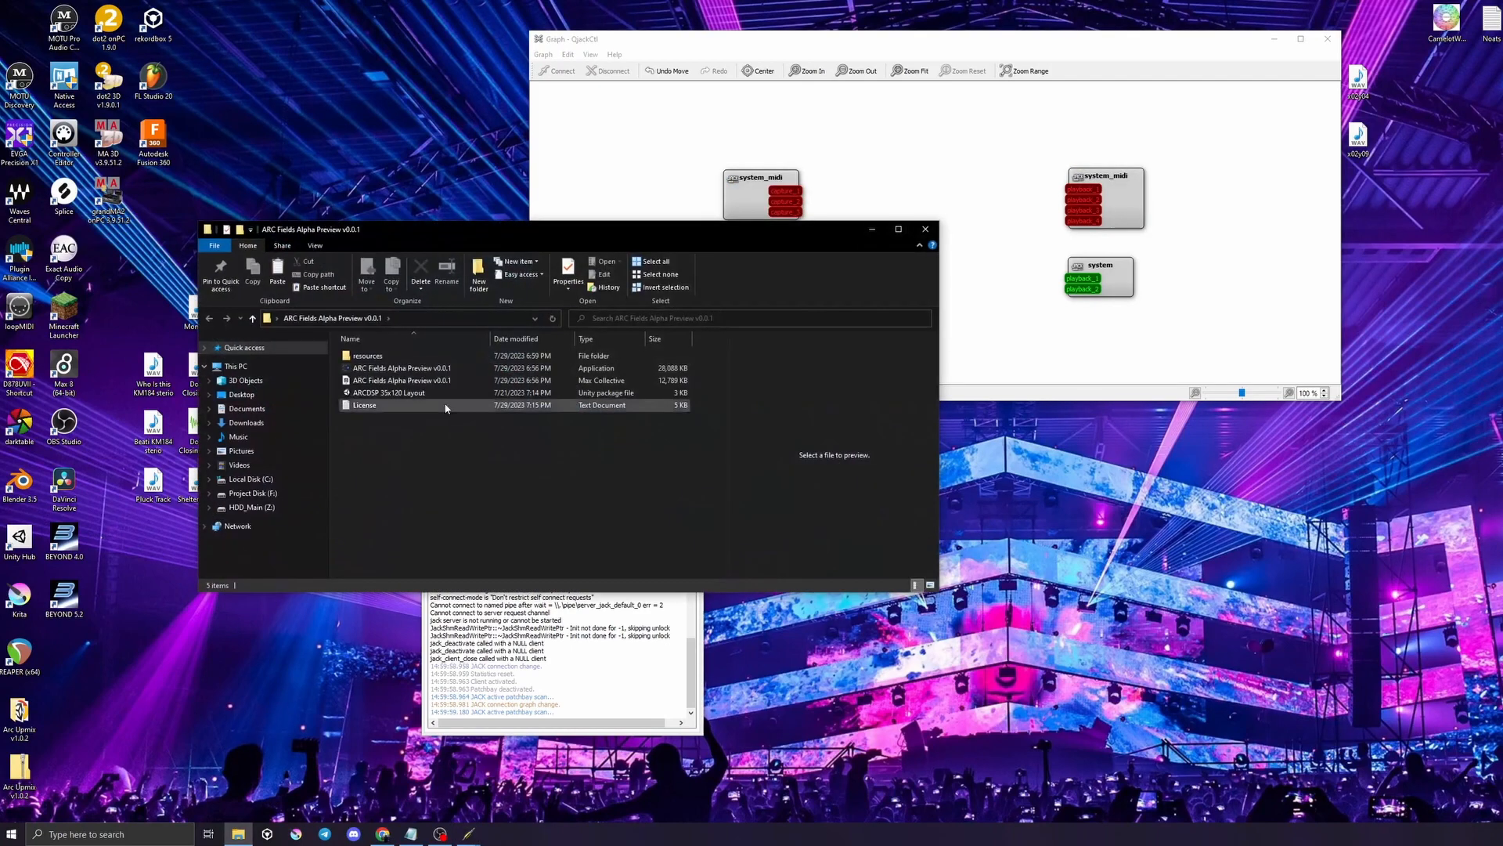
left_click_drag(439, 233, 489, 195)
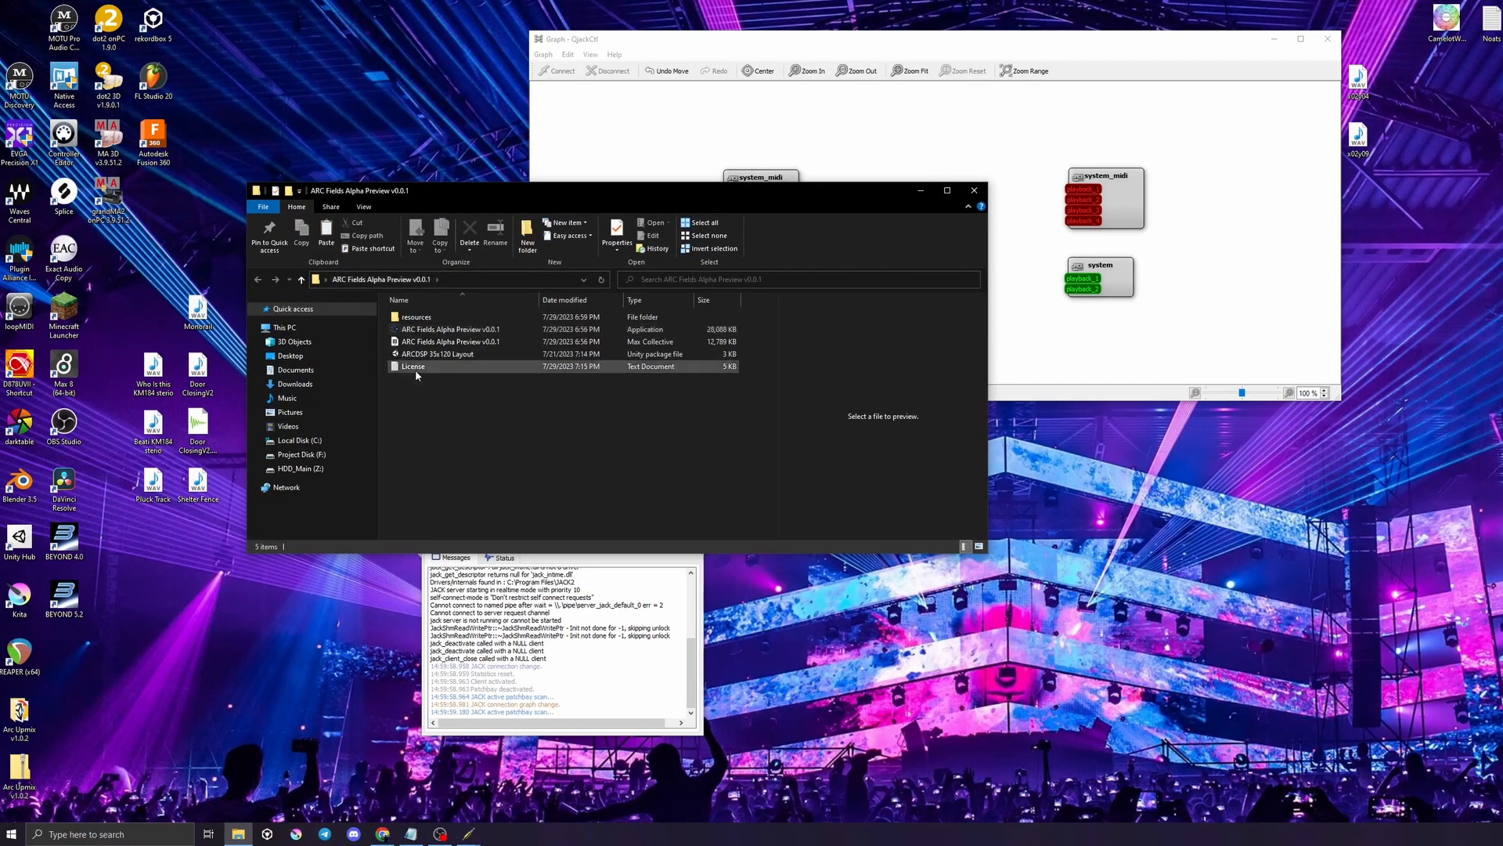
left_click(430, 332)
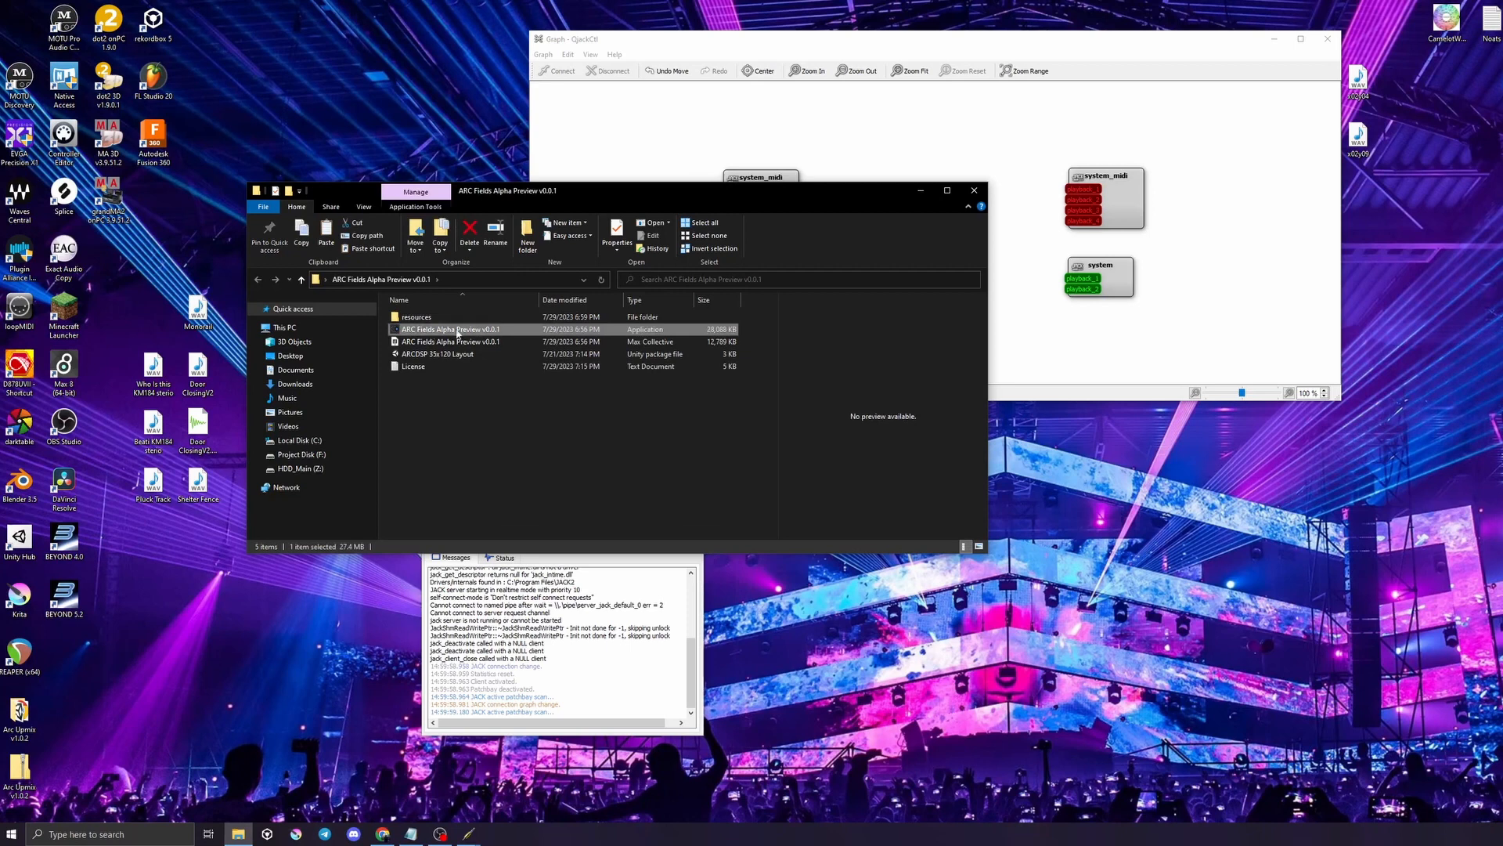
right_click(431, 332)
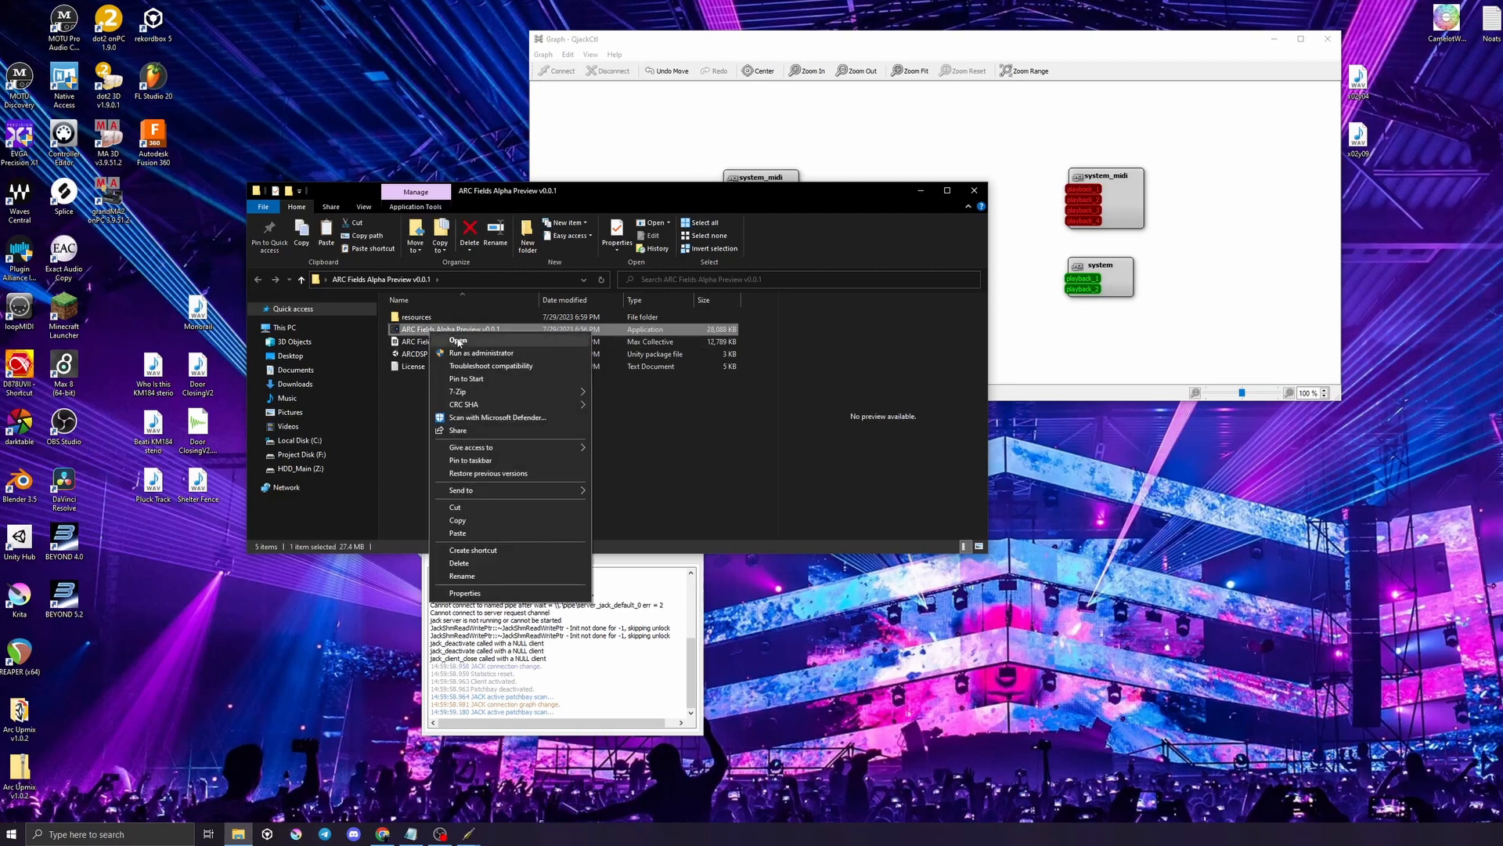
left_click(461, 343)
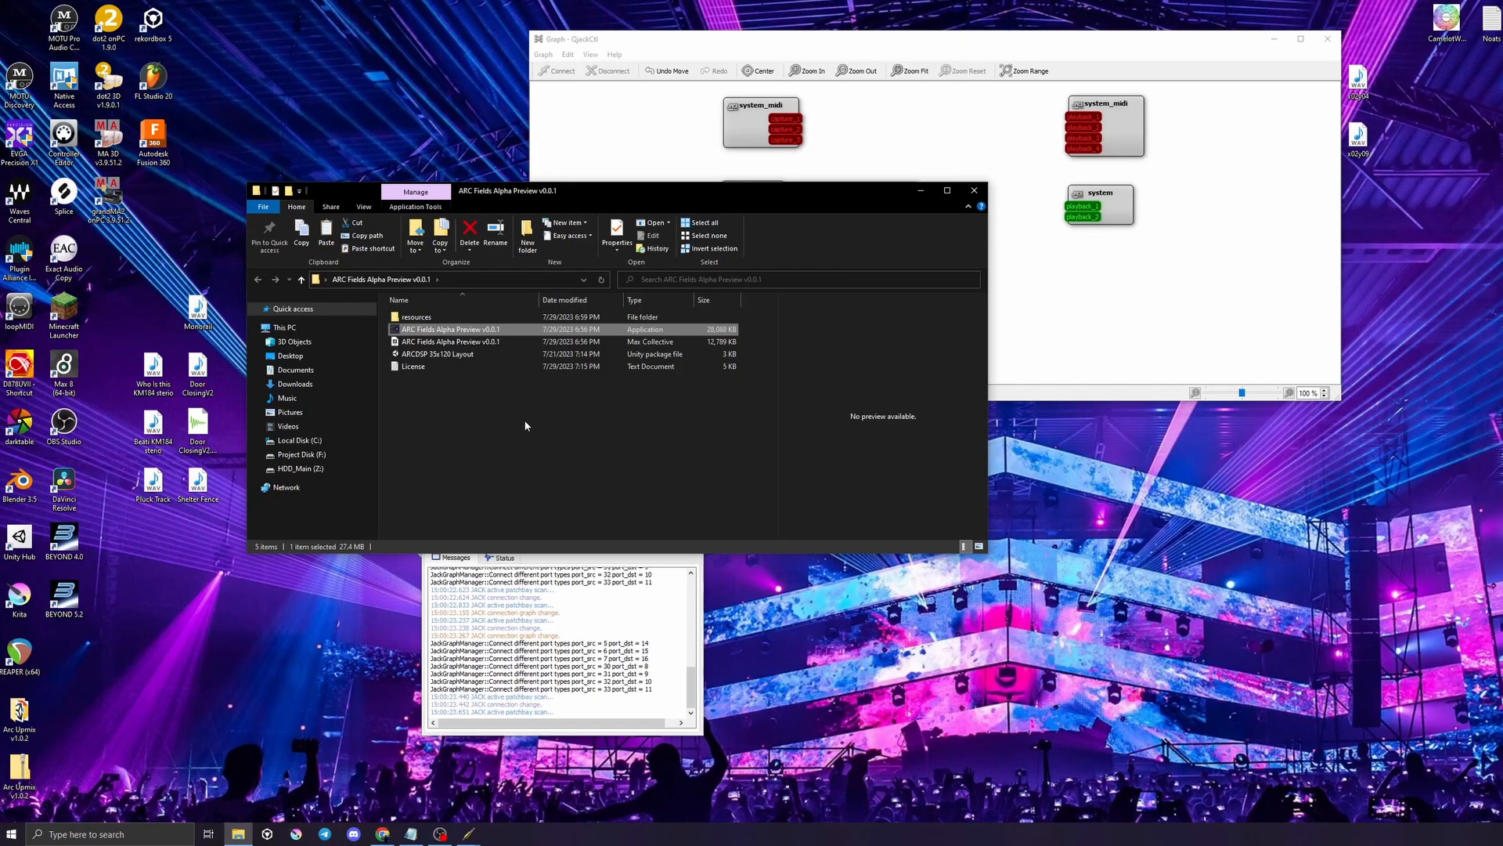
left_click(617, 567)
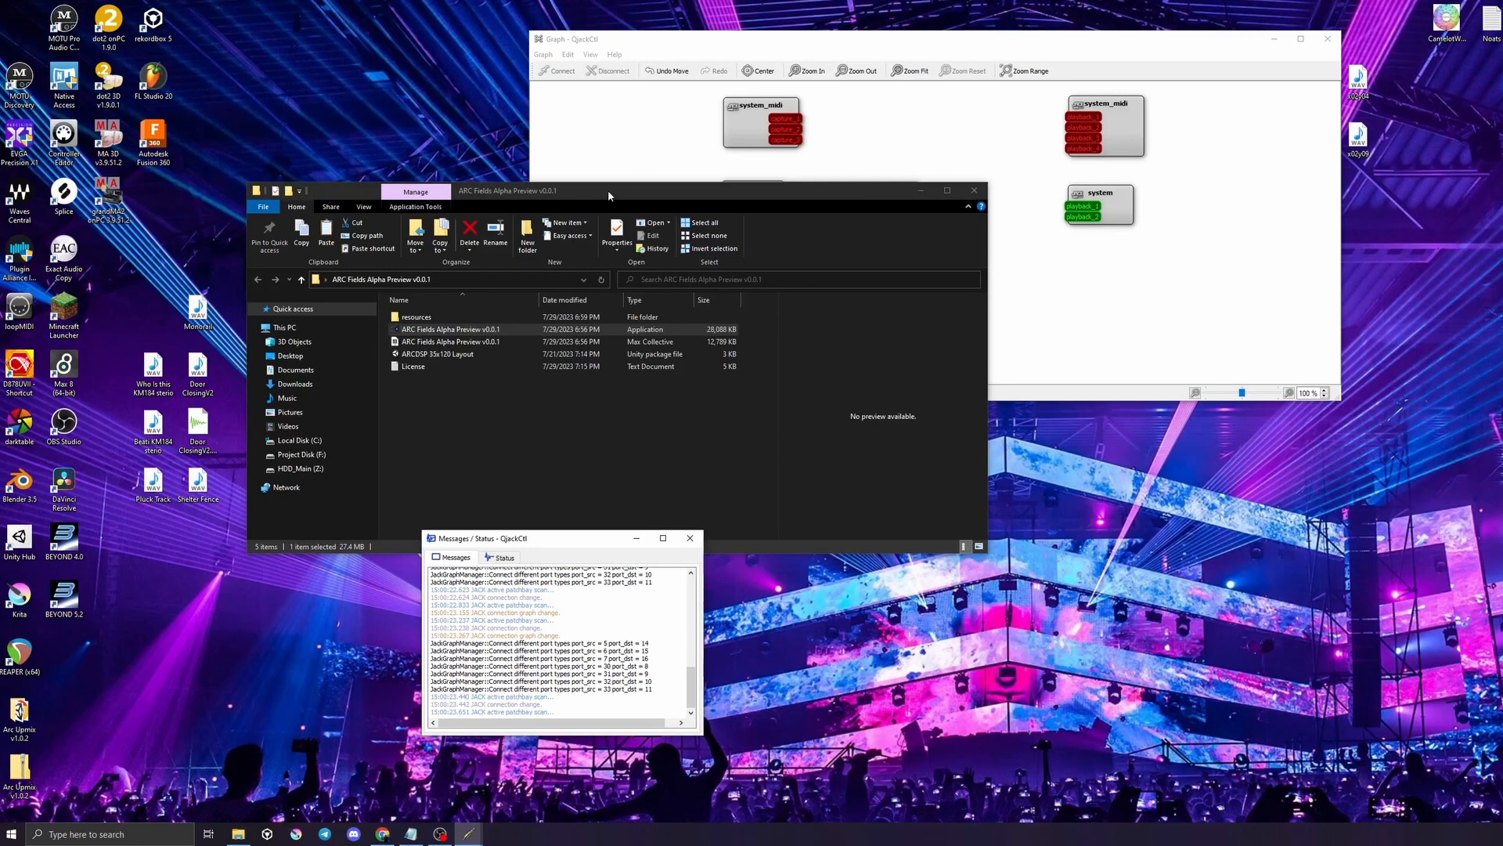
left_click_drag(647, 197, 613, 216)
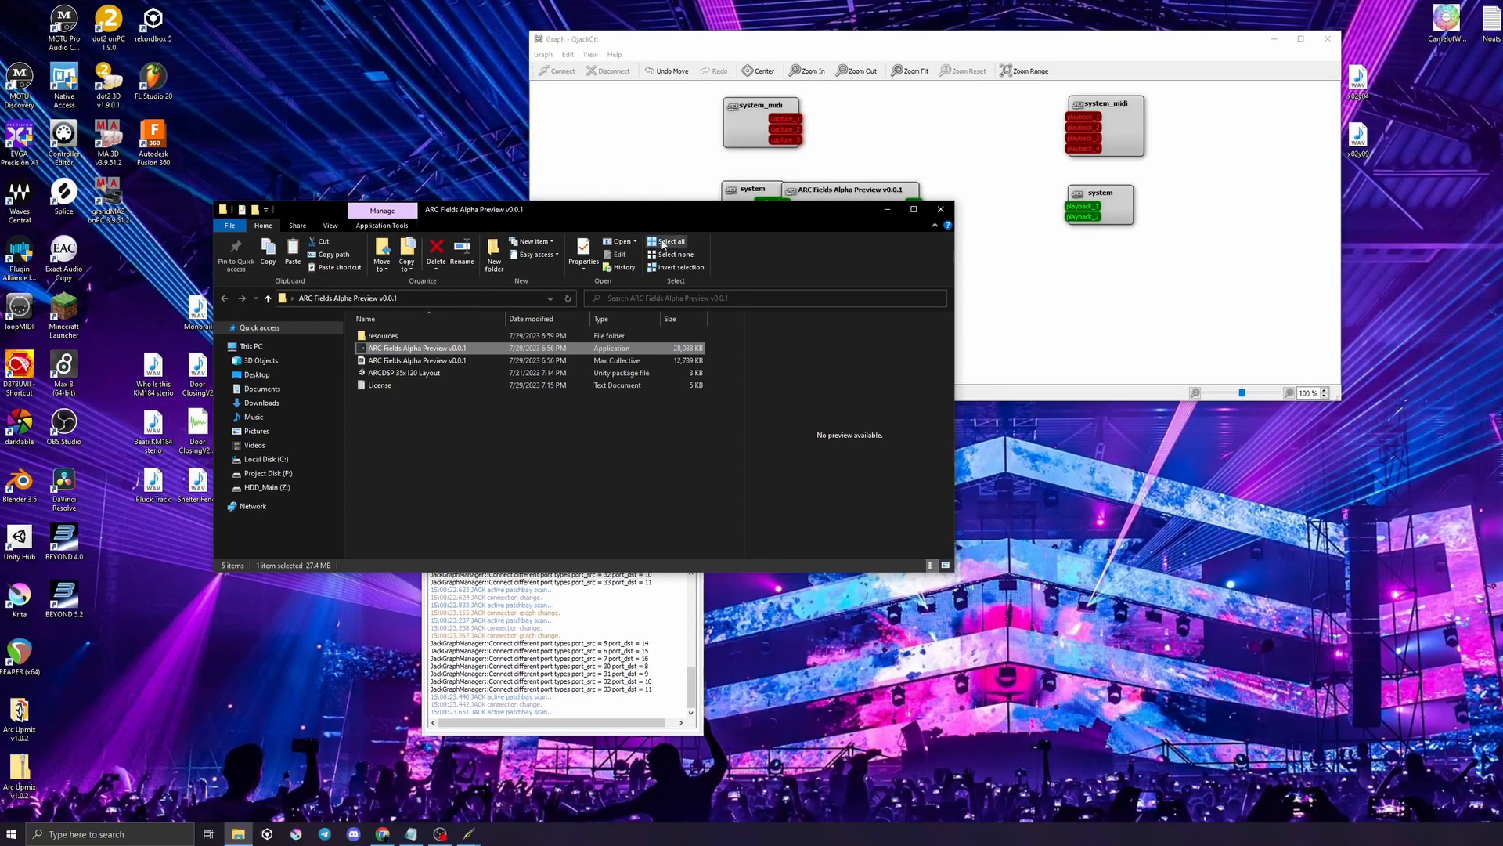
left_click_drag(690, 207, 687, 237)
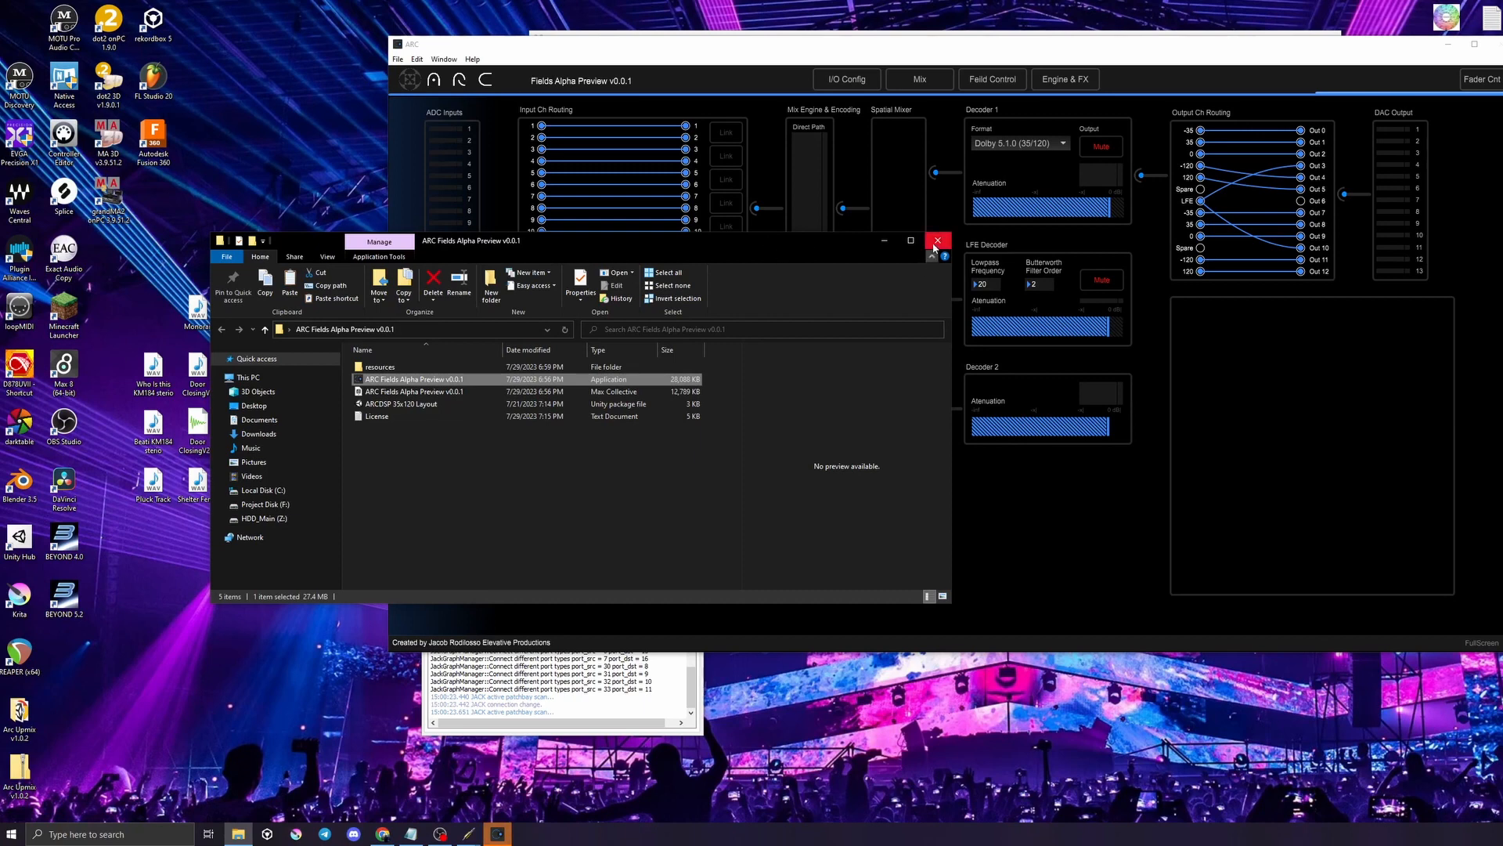
left_click(939, 242)
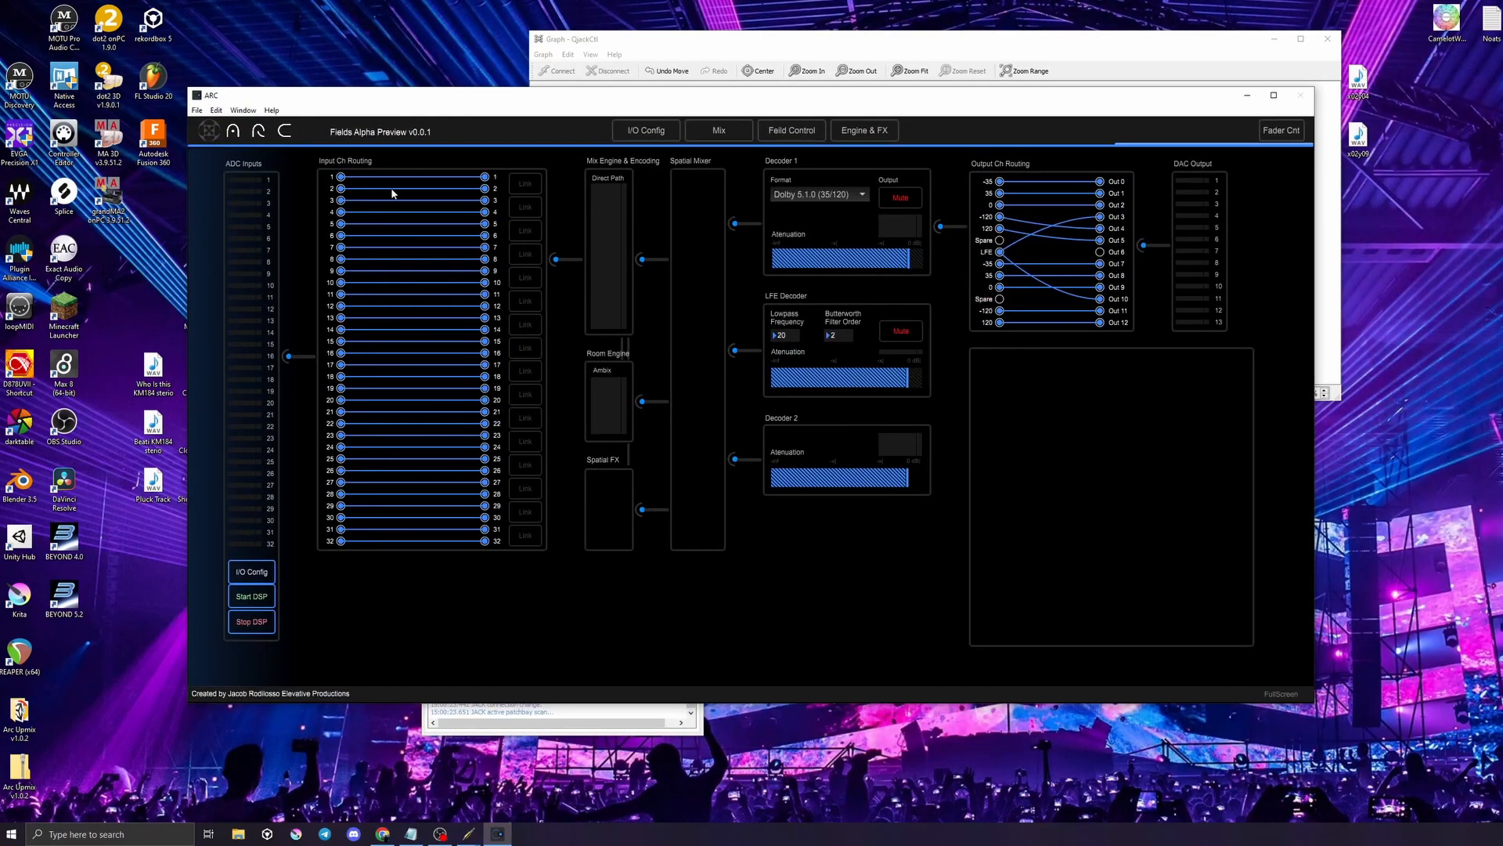
Open the I/O configuration in ARC Fields and set the audio driver to ad_asio JackRouter
left_click(261, 578)
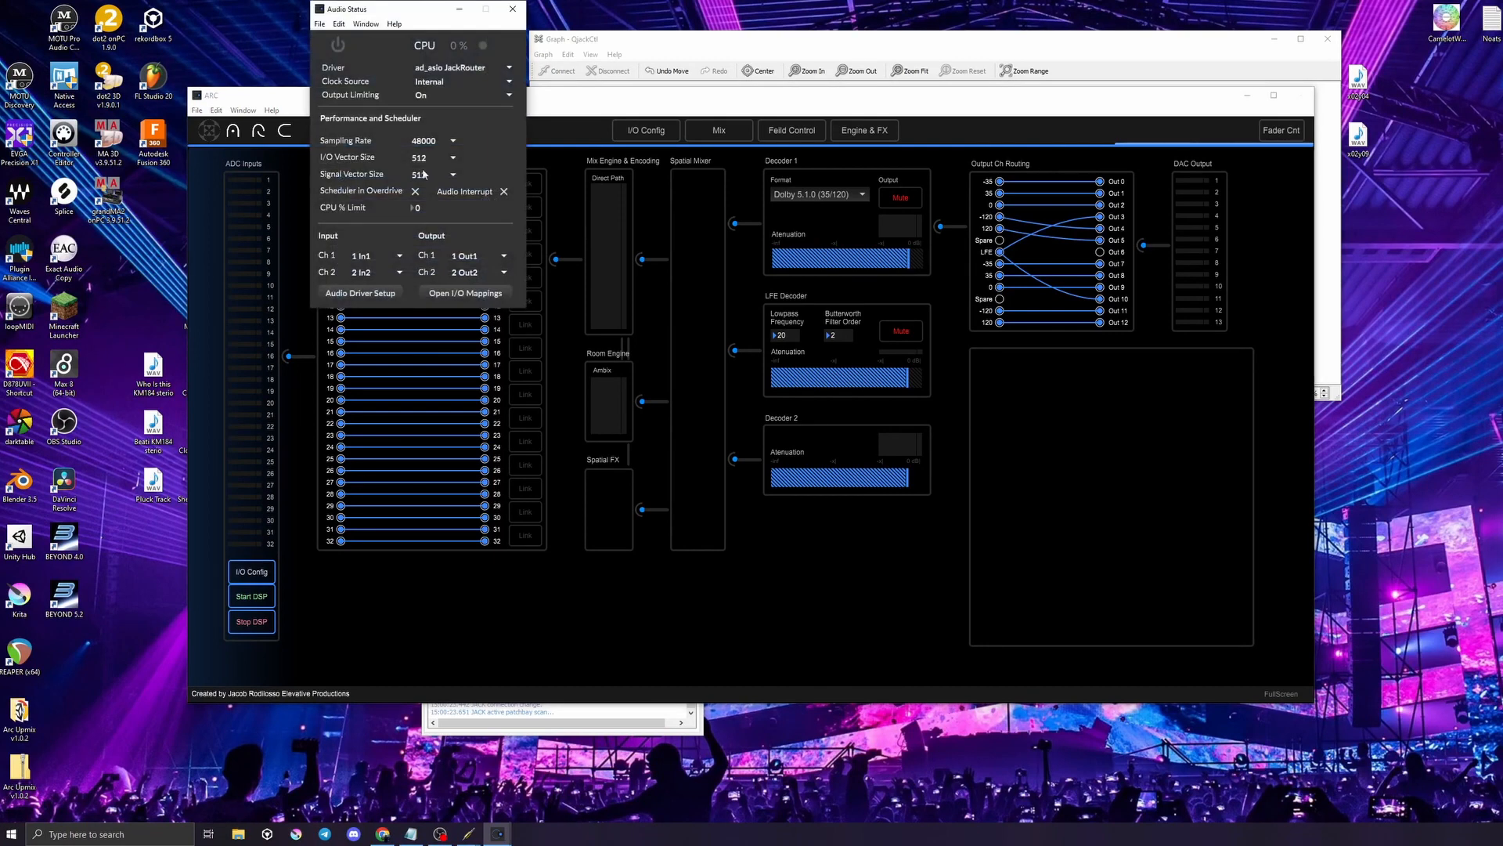
left_click_drag(363, 14, 500, 168)
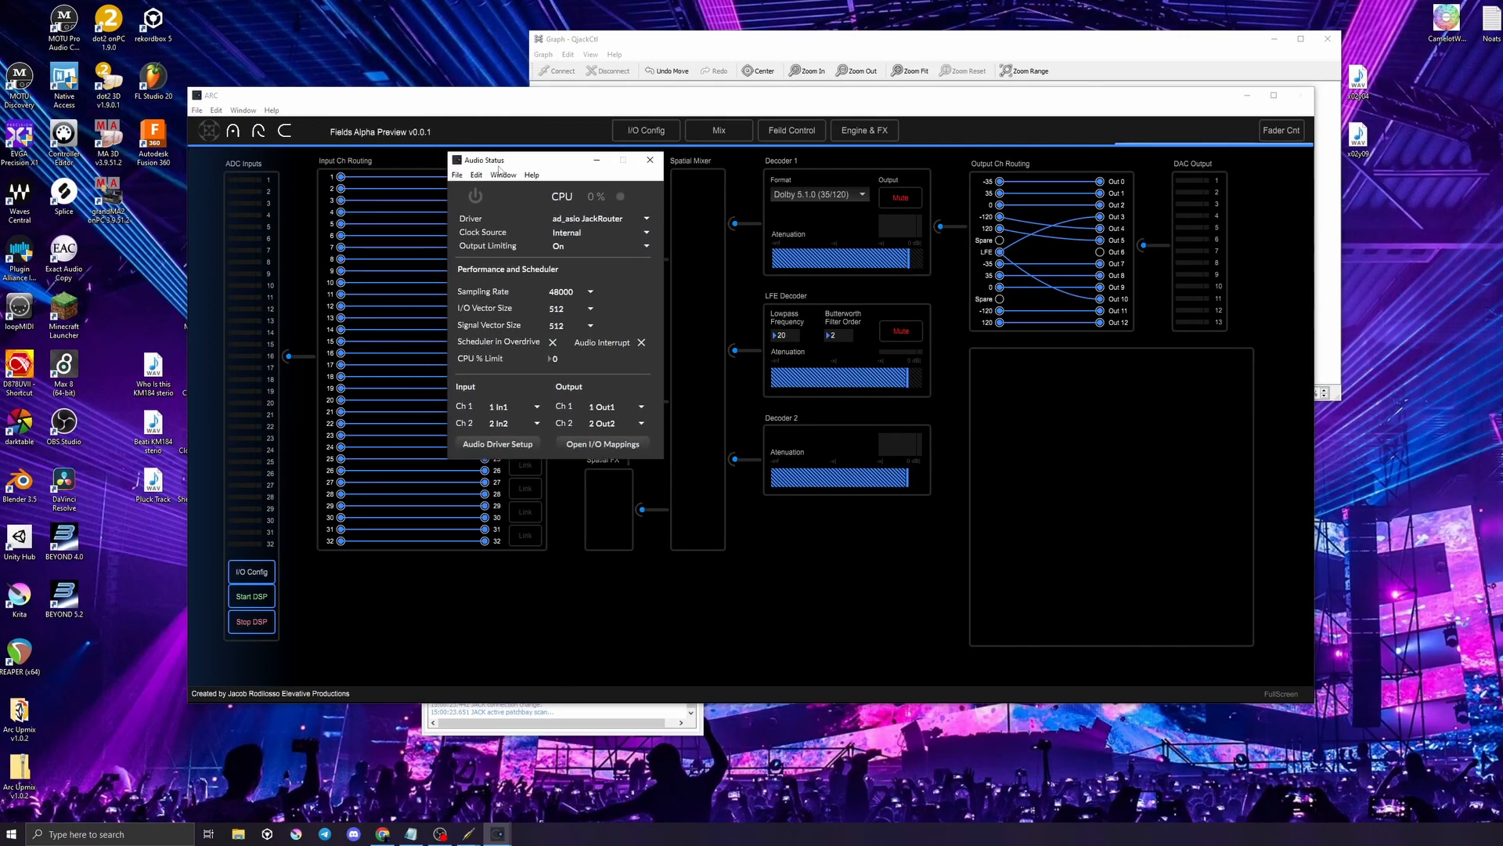
left_click(627, 222)
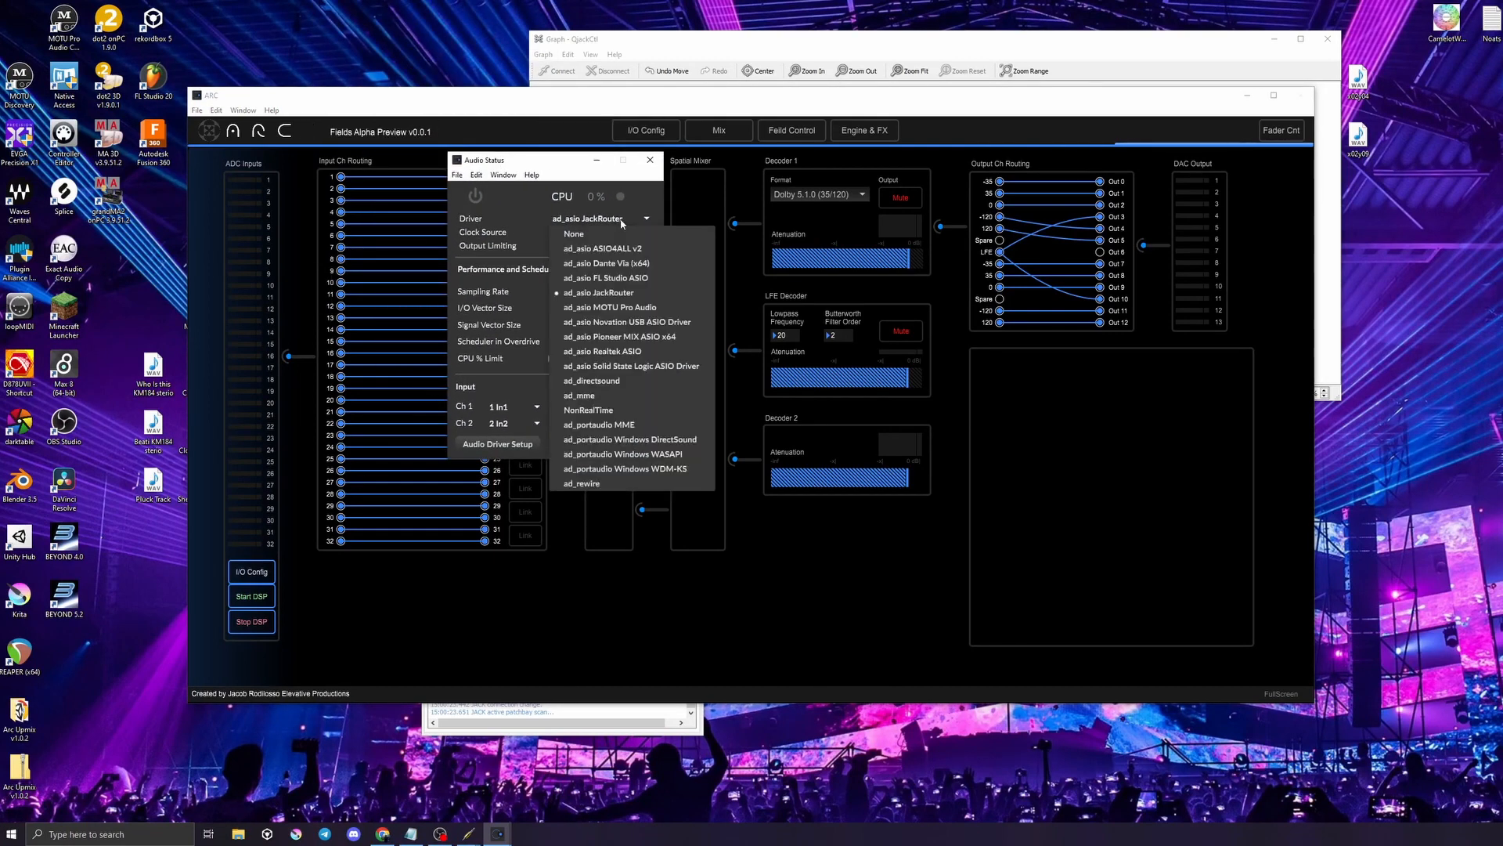
left_click(599, 294)
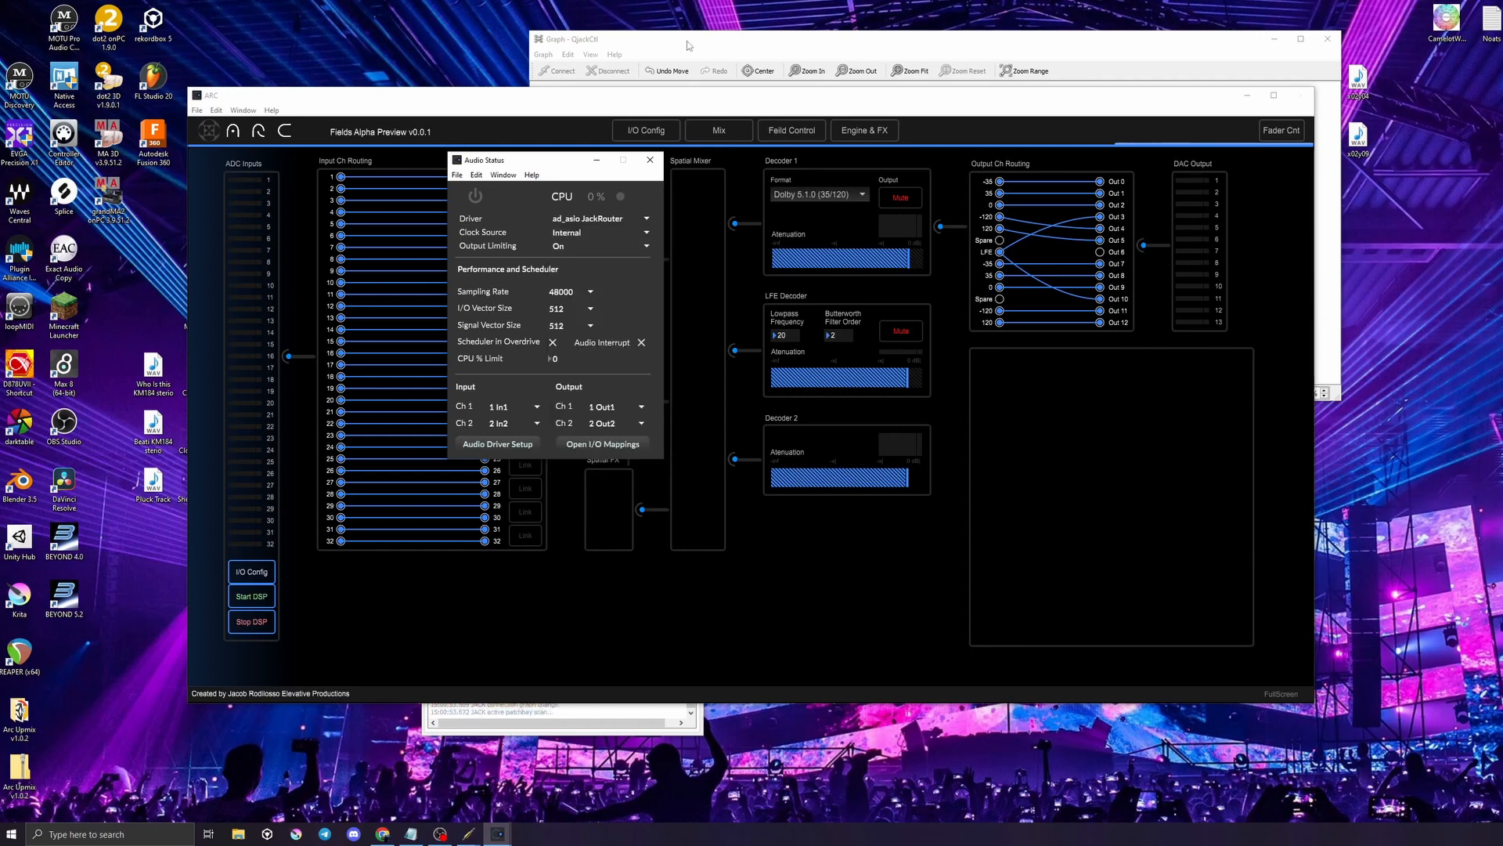
Bring the JACK graph window forward beside ARC and examine the ARC Fields node, nudging it slightly
left_click_drag(688, 46, 872, 49)
left_click(1081, 240)
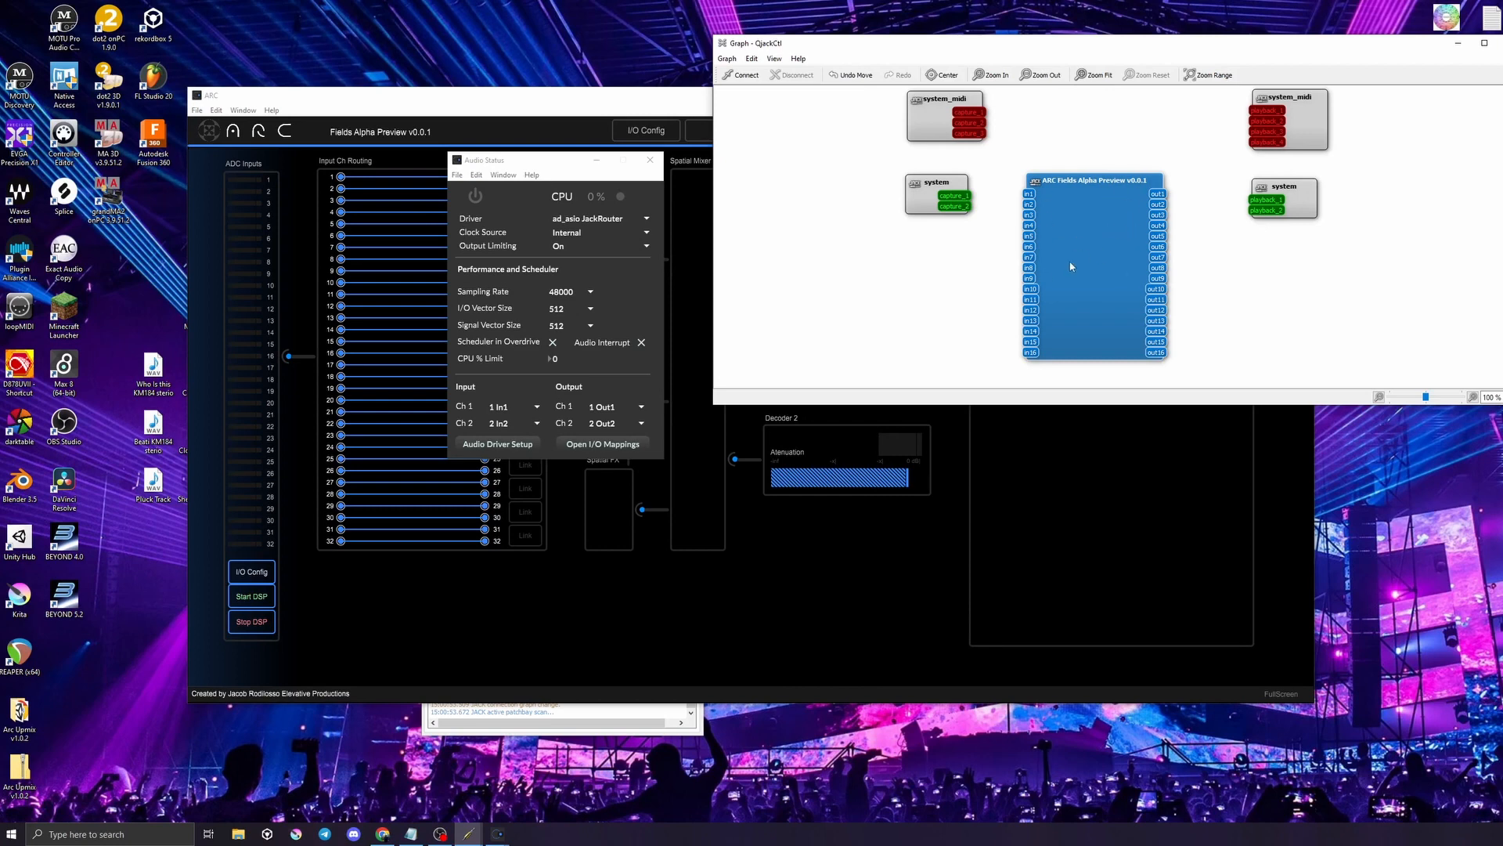
left_click_drag(1102, 230, 1106, 228)
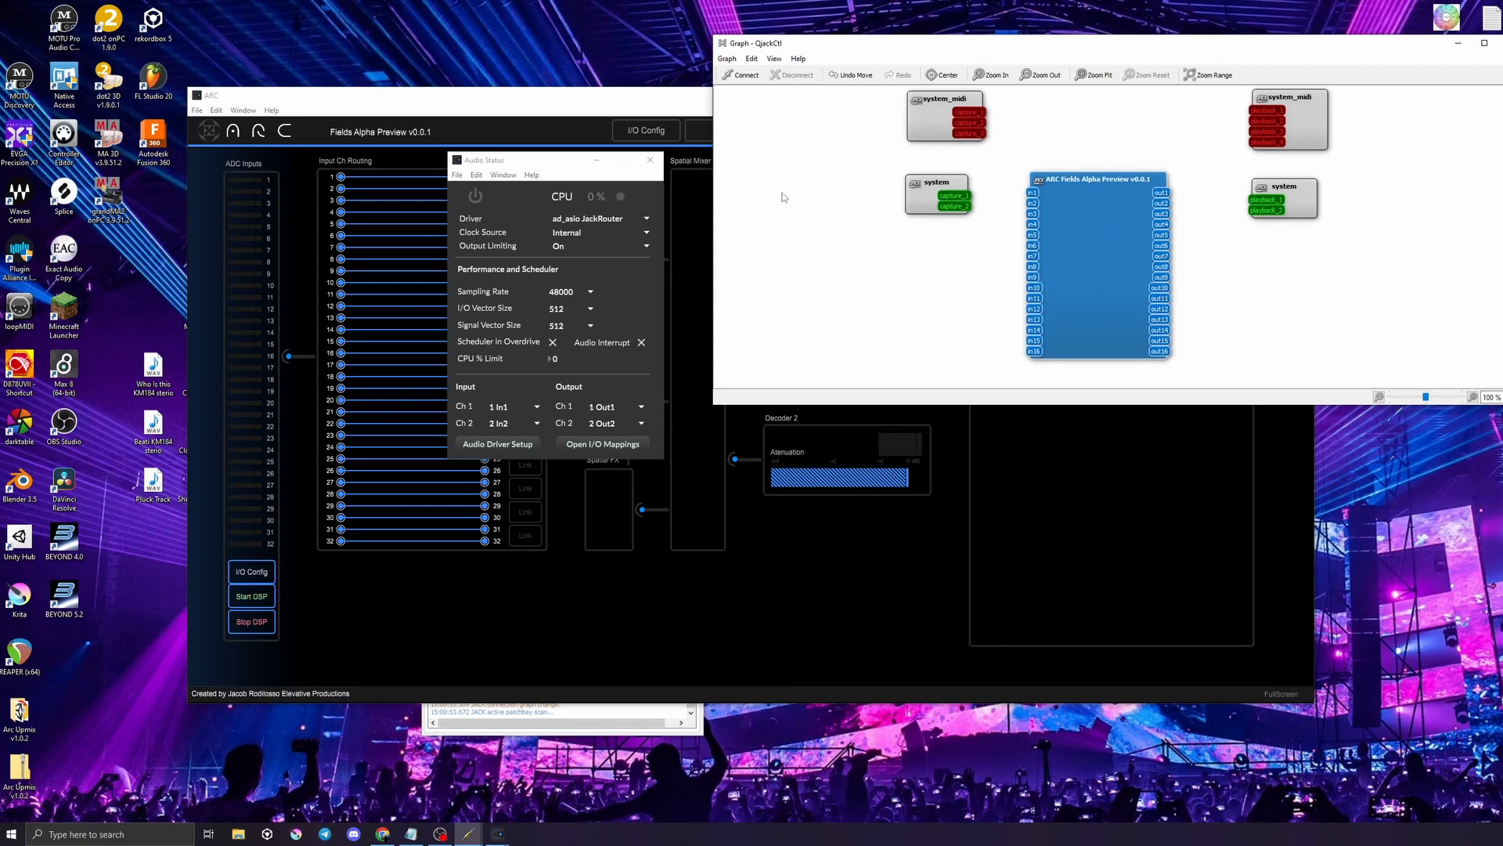
Select 512 as the Signal Vector Size in ARC's Audio Status window, turn the audio on, and close the window
left_click(532, 166)
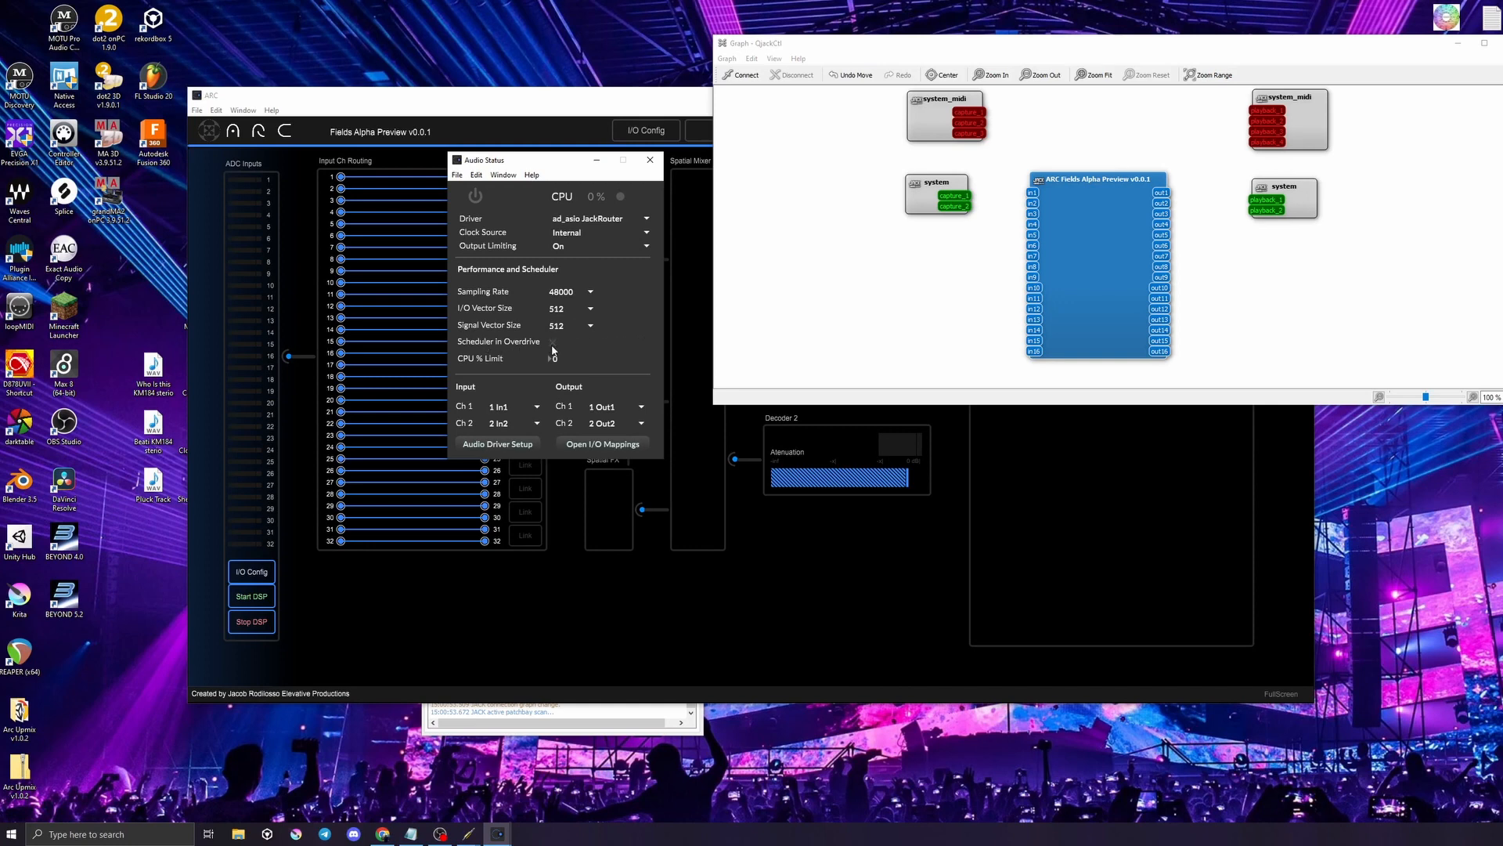
left_click(641, 344)
left_click(582, 327)
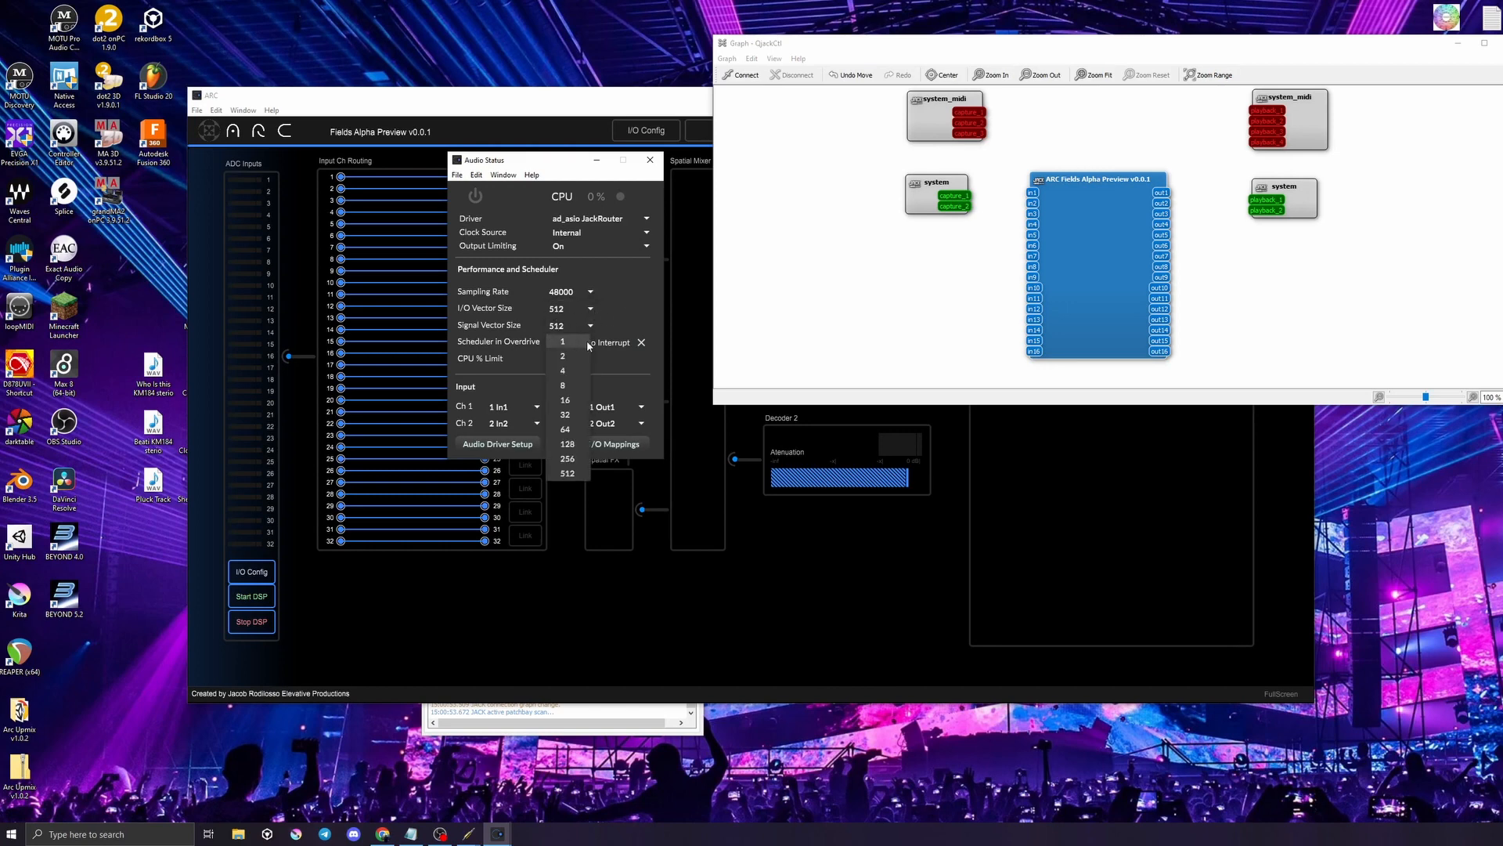
left_click(568, 475)
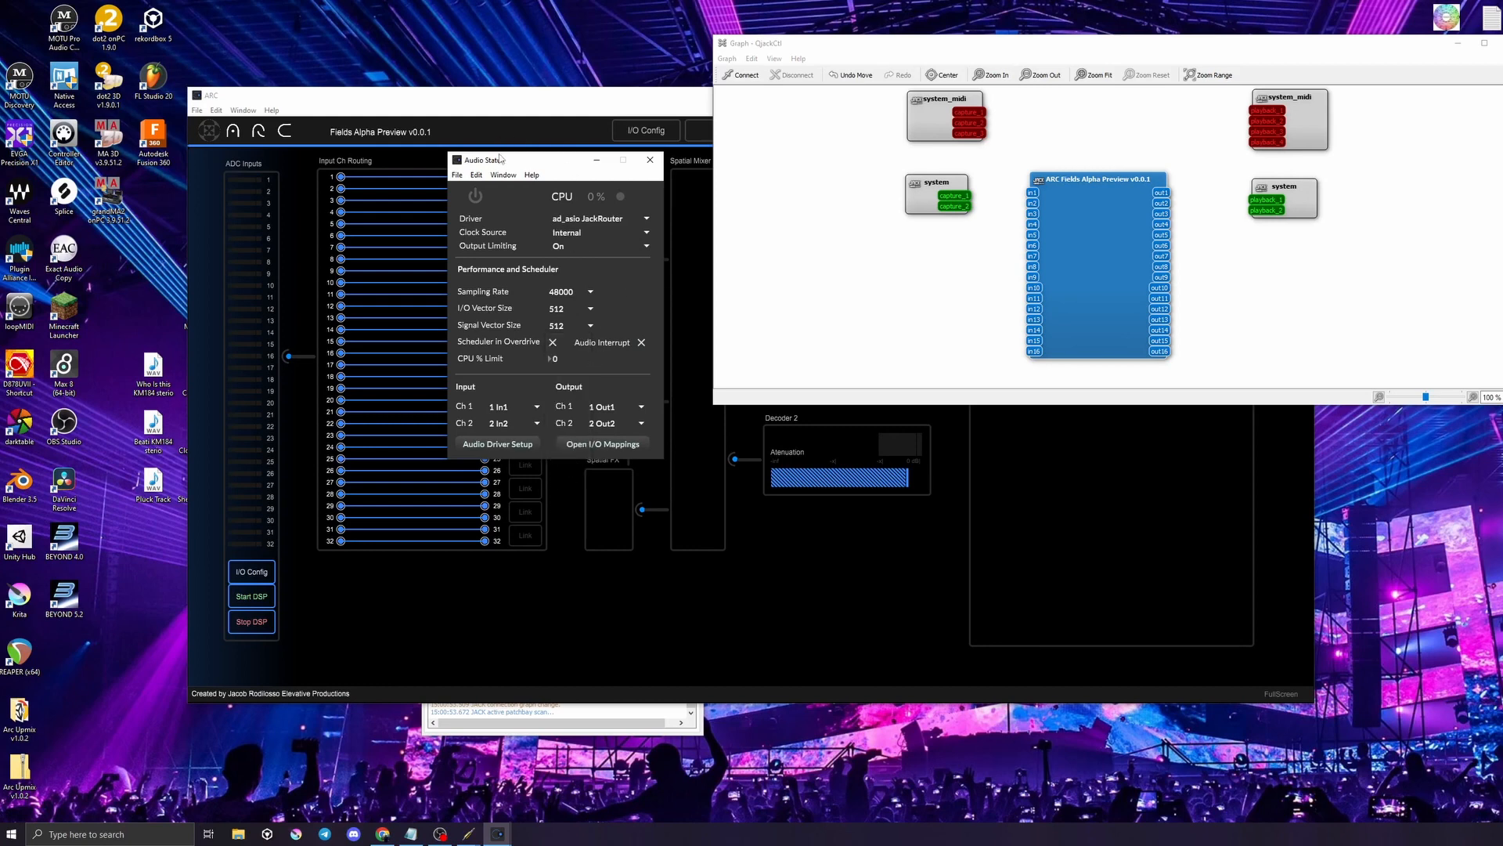
left_click_drag(499, 159, 555, 174)
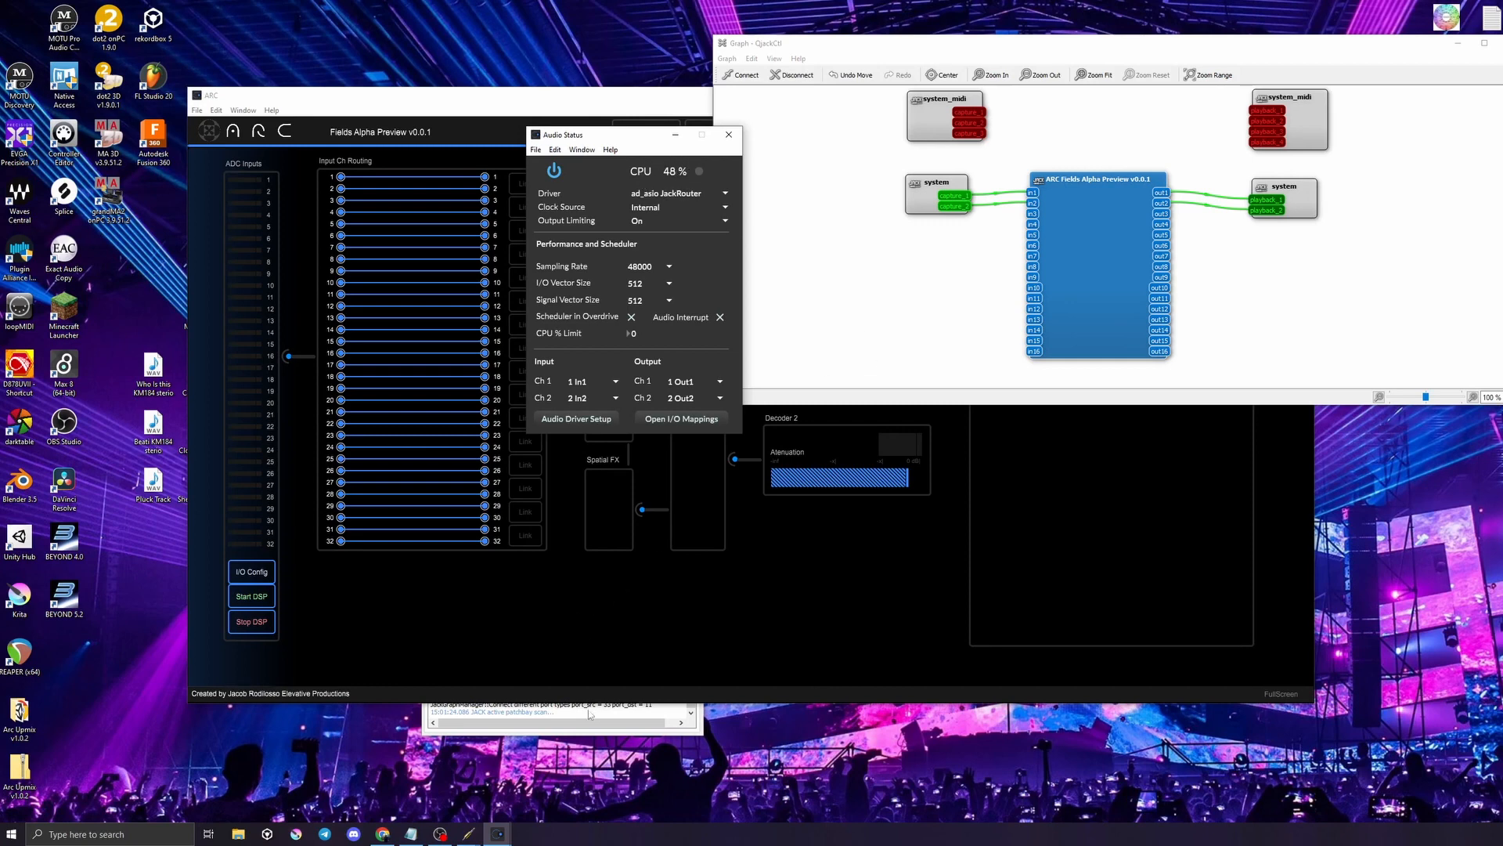
left_click(729, 135)
Move the ARC window clear of the JACK graph and examine the connections between ARC Fields and the system nodes
left_click_drag(636, 100, 1210, 139)
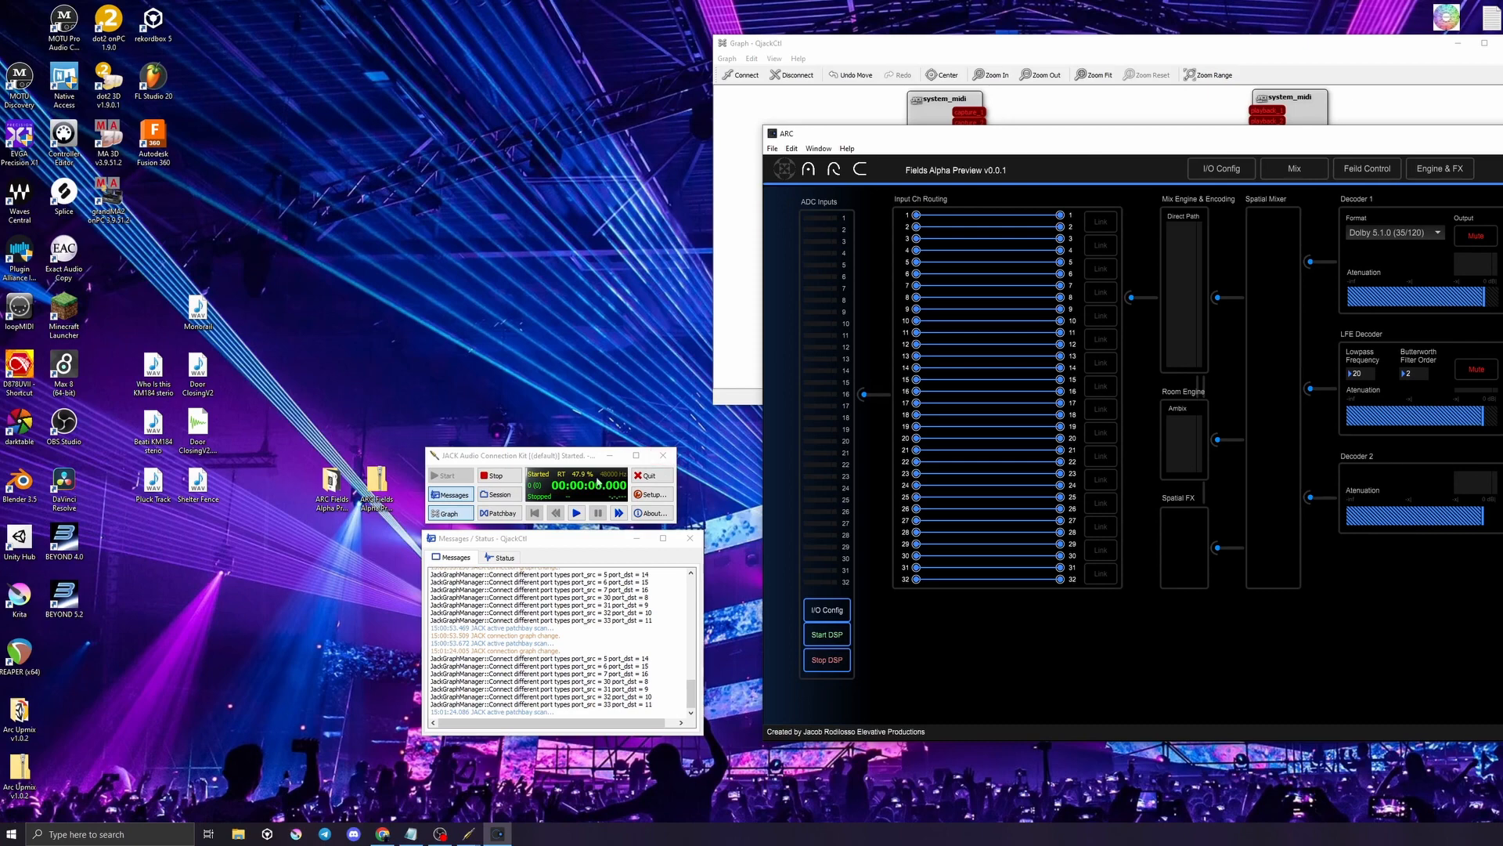
left_click_drag(1084, 160, 539, 184)
left_click(935, 46)
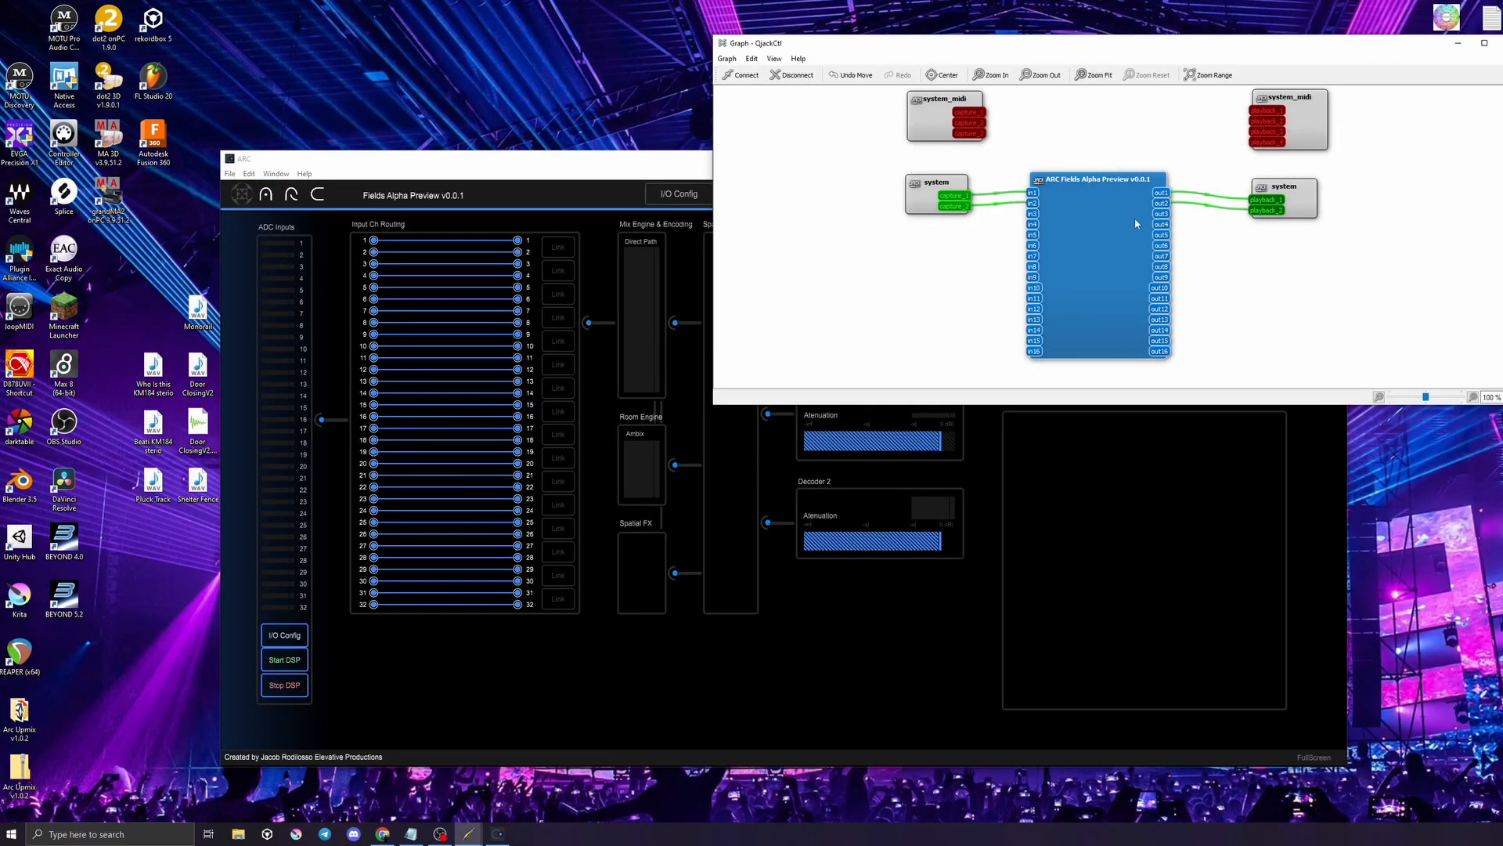
left_click_drag(1112, 219, 1117, 218)
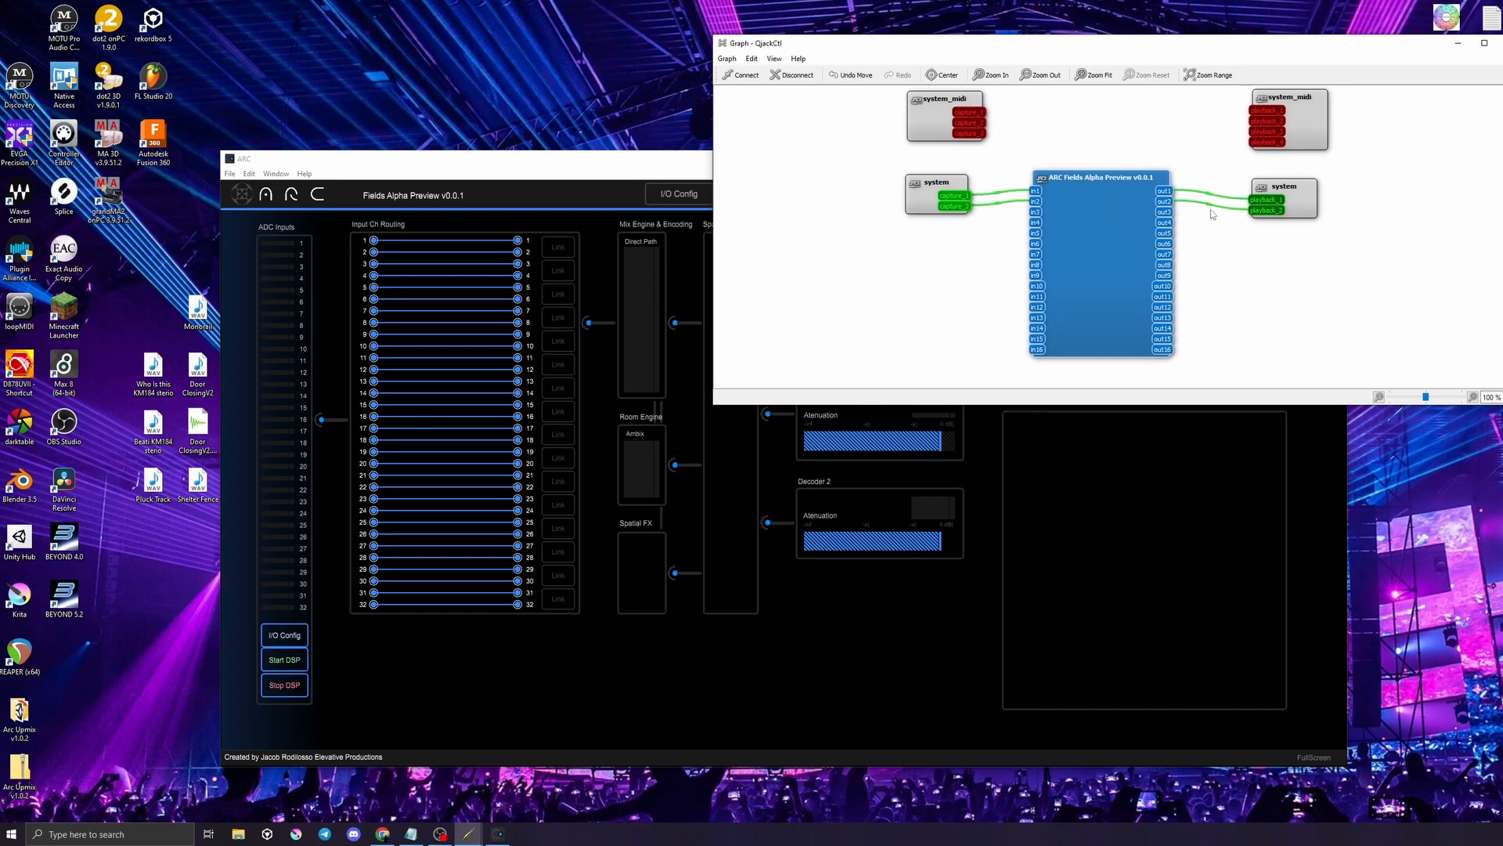
left_click(1219, 209)
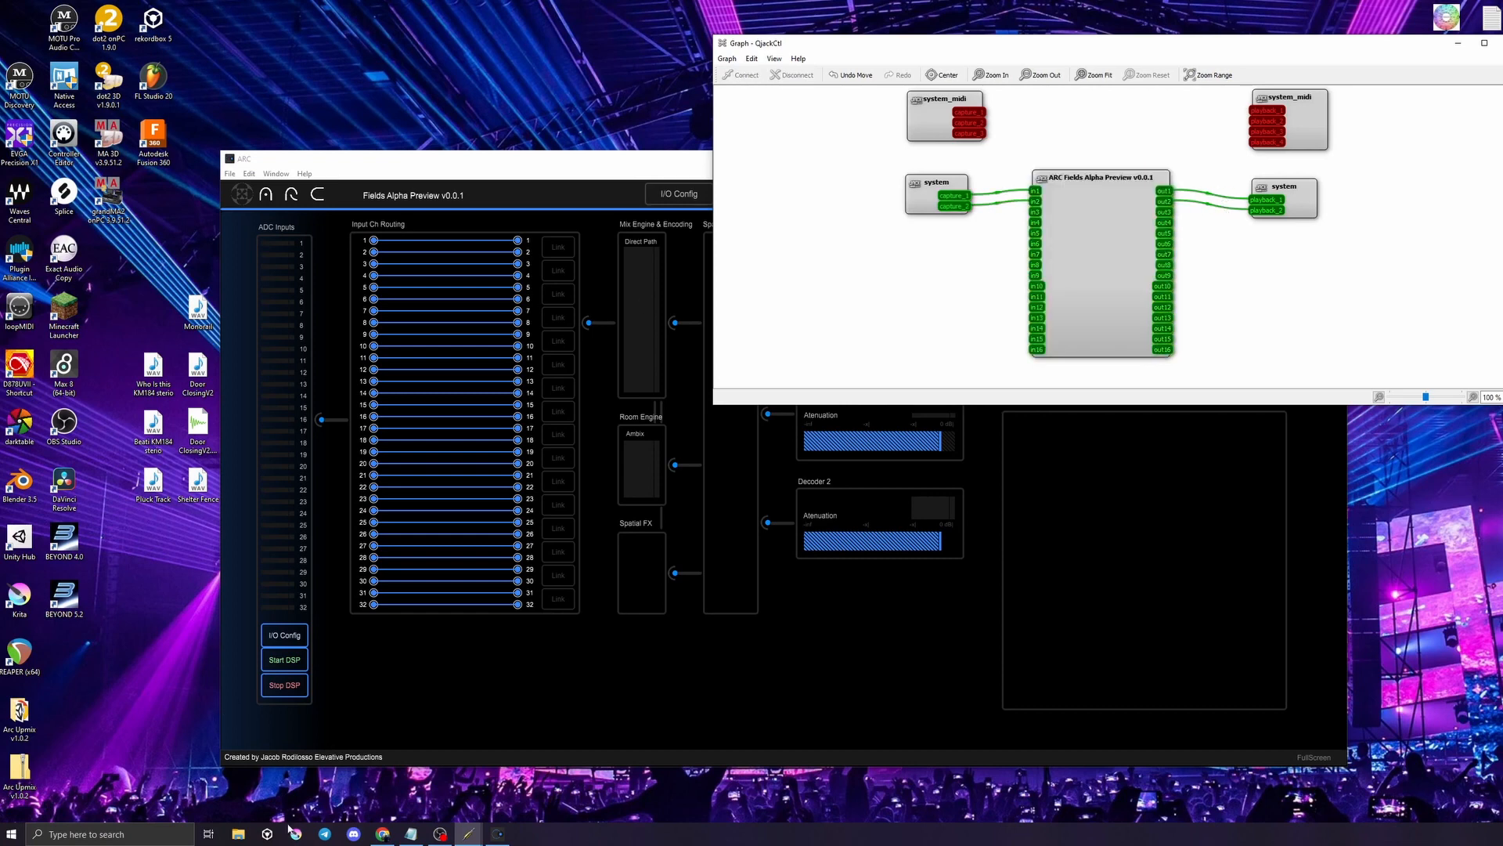
Launch rekordbox 5 and shift its window slightly upward
right_click(267, 833)
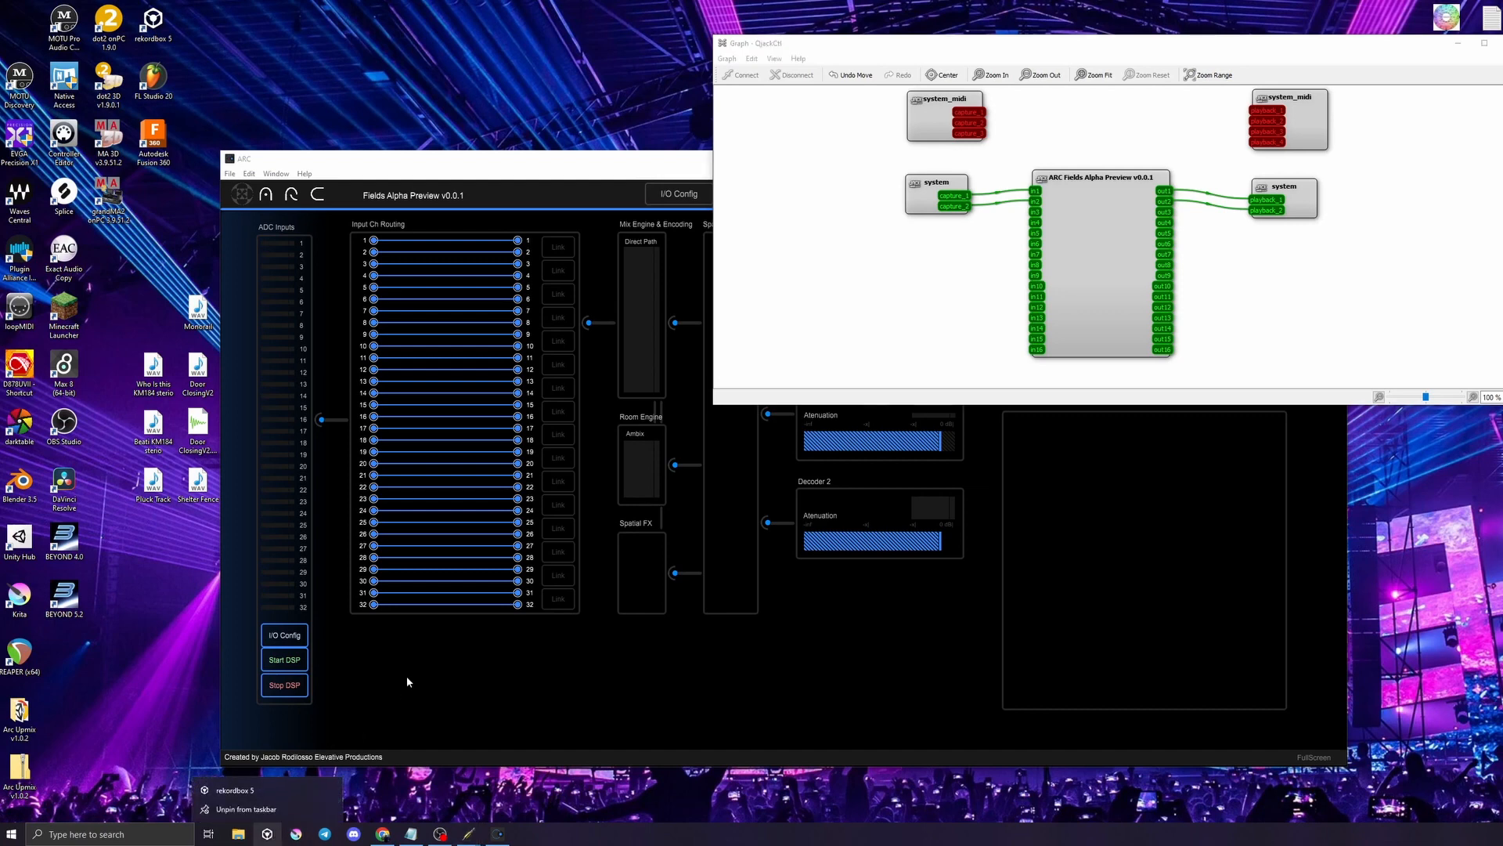
left_click(407, 681)
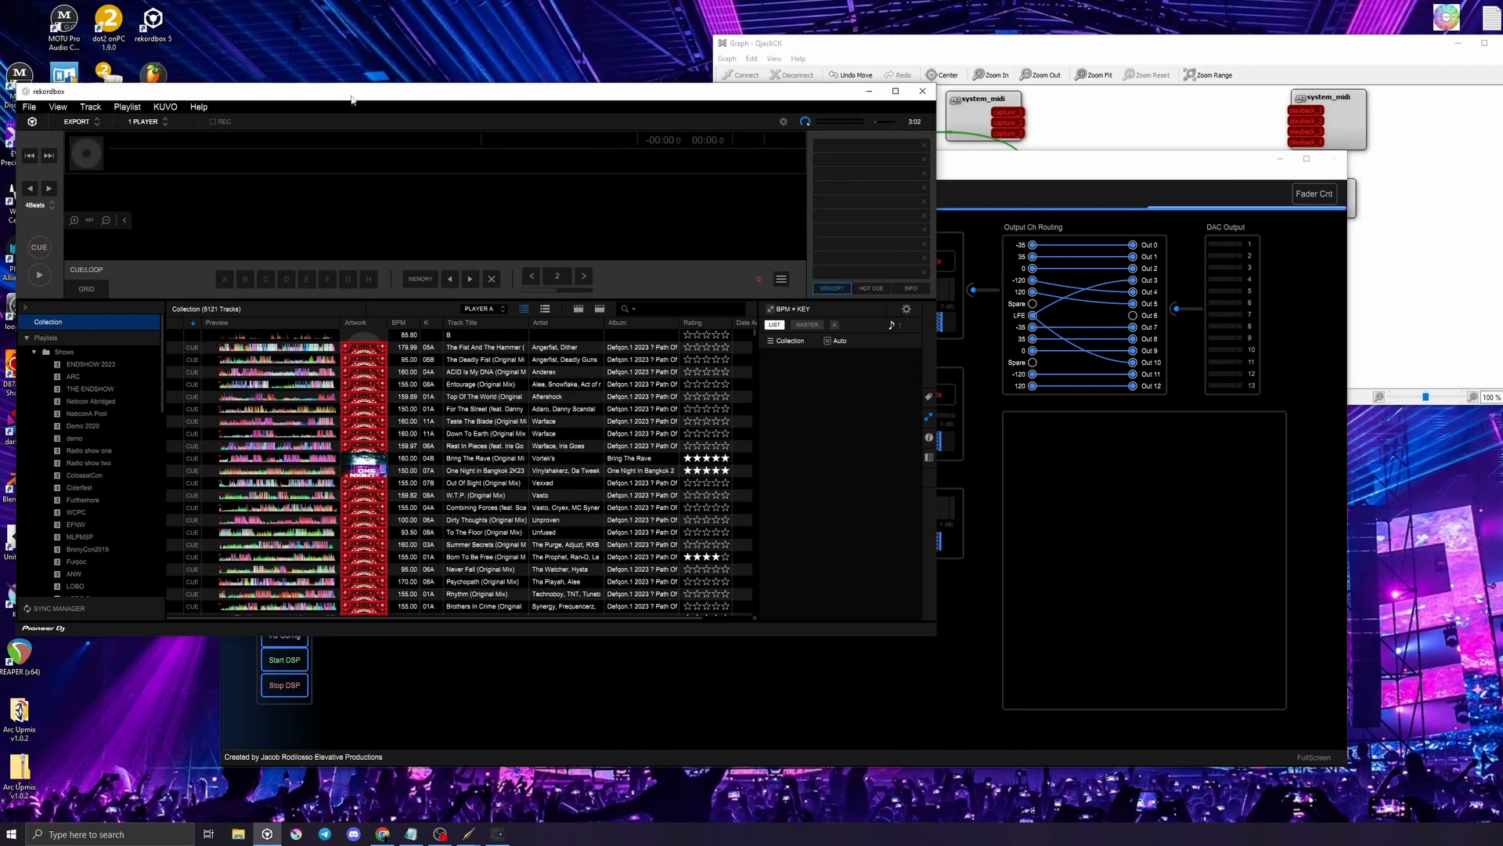
left_click_drag(345, 94, 344, 81)
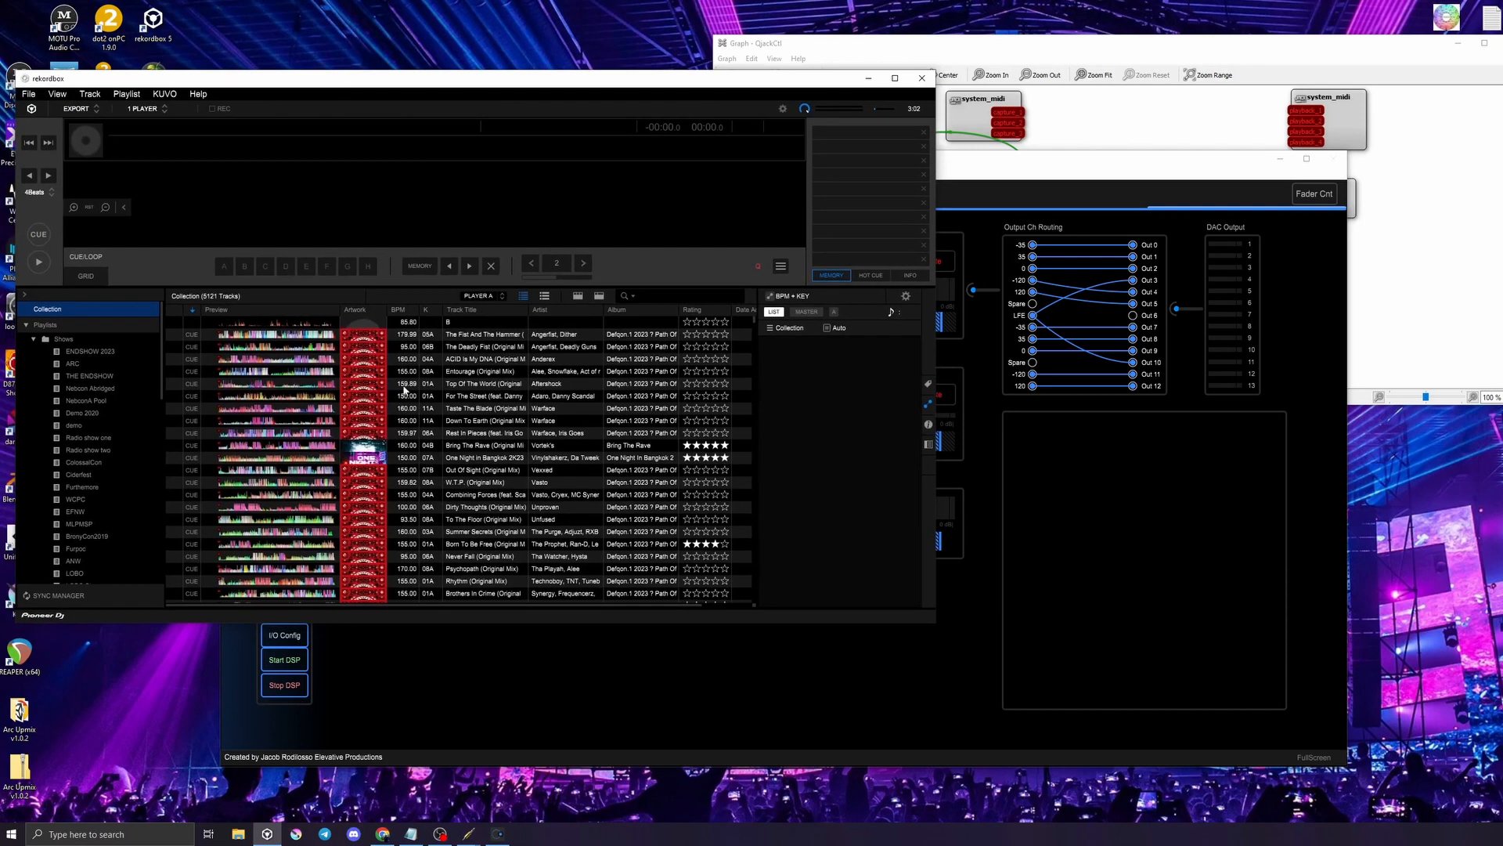
Choose JackRouter as the audio device in the rekordbox preferences, and bring the JACK graph into view
left_click(28, 93)
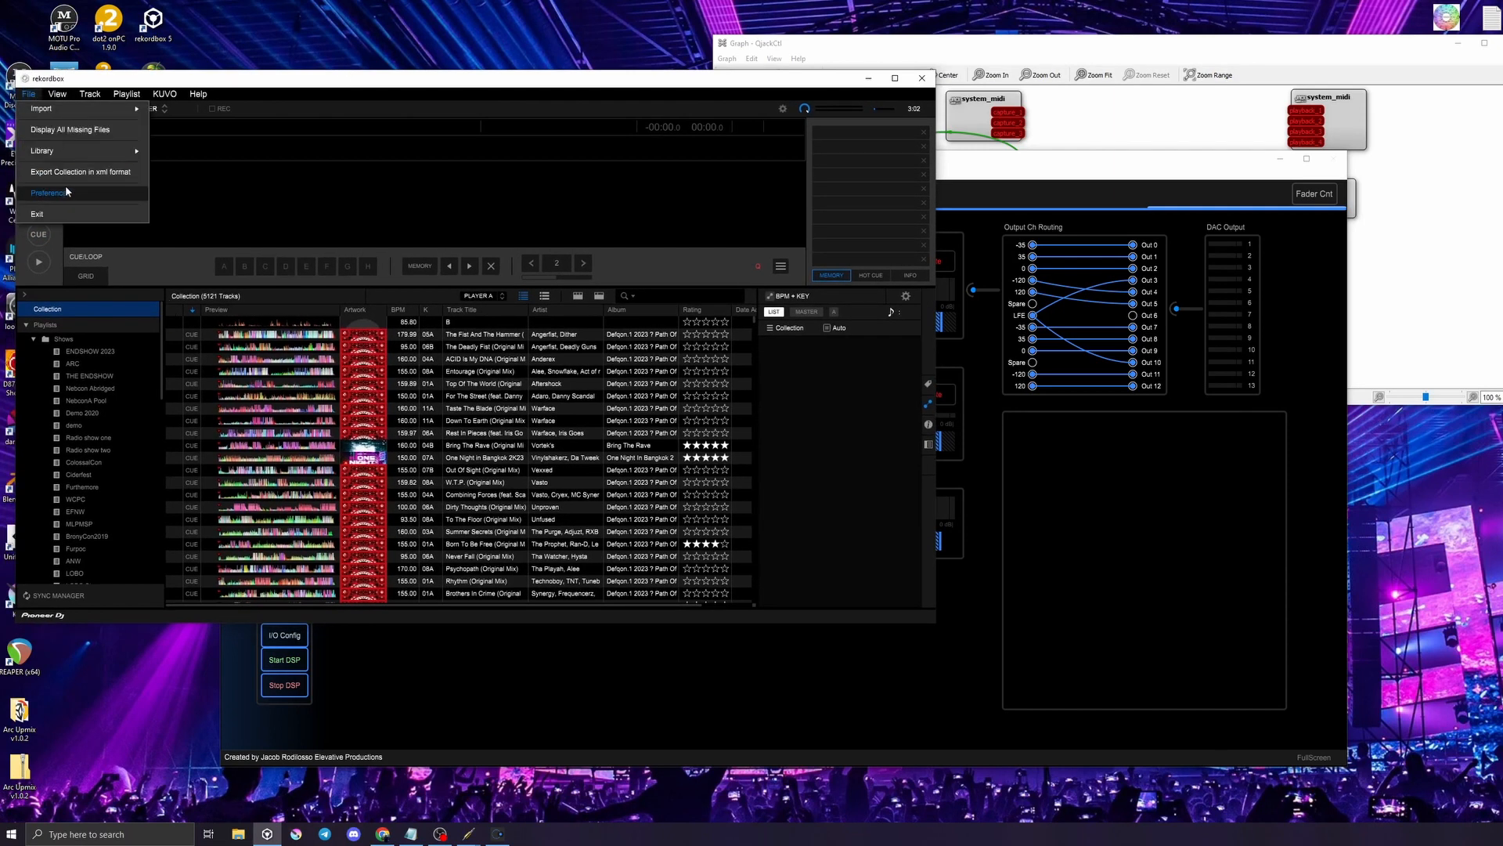
left_click(86, 194)
left_click(403, 255)
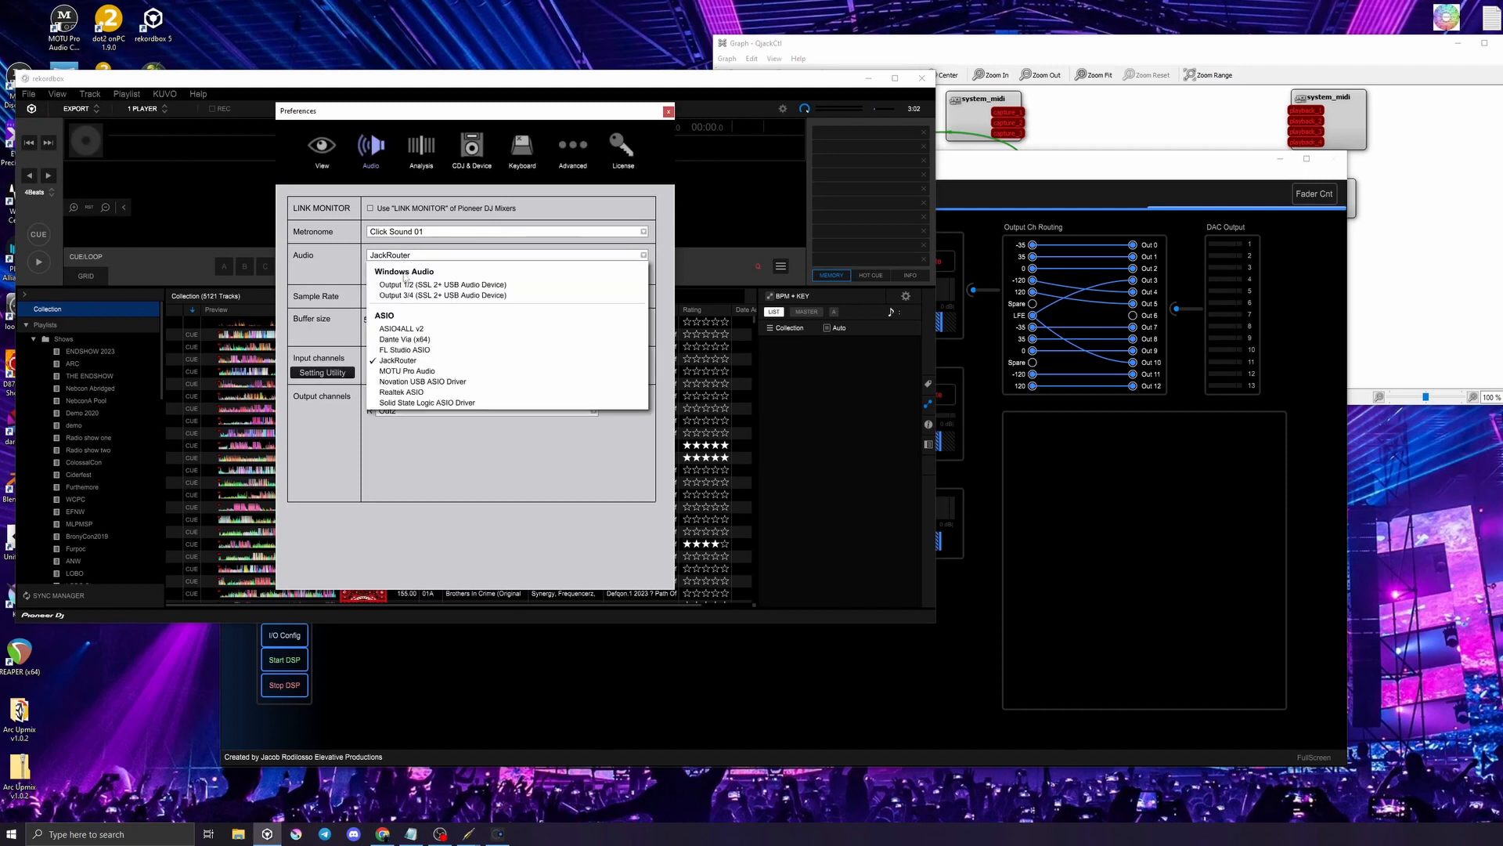
left_click(395, 361)
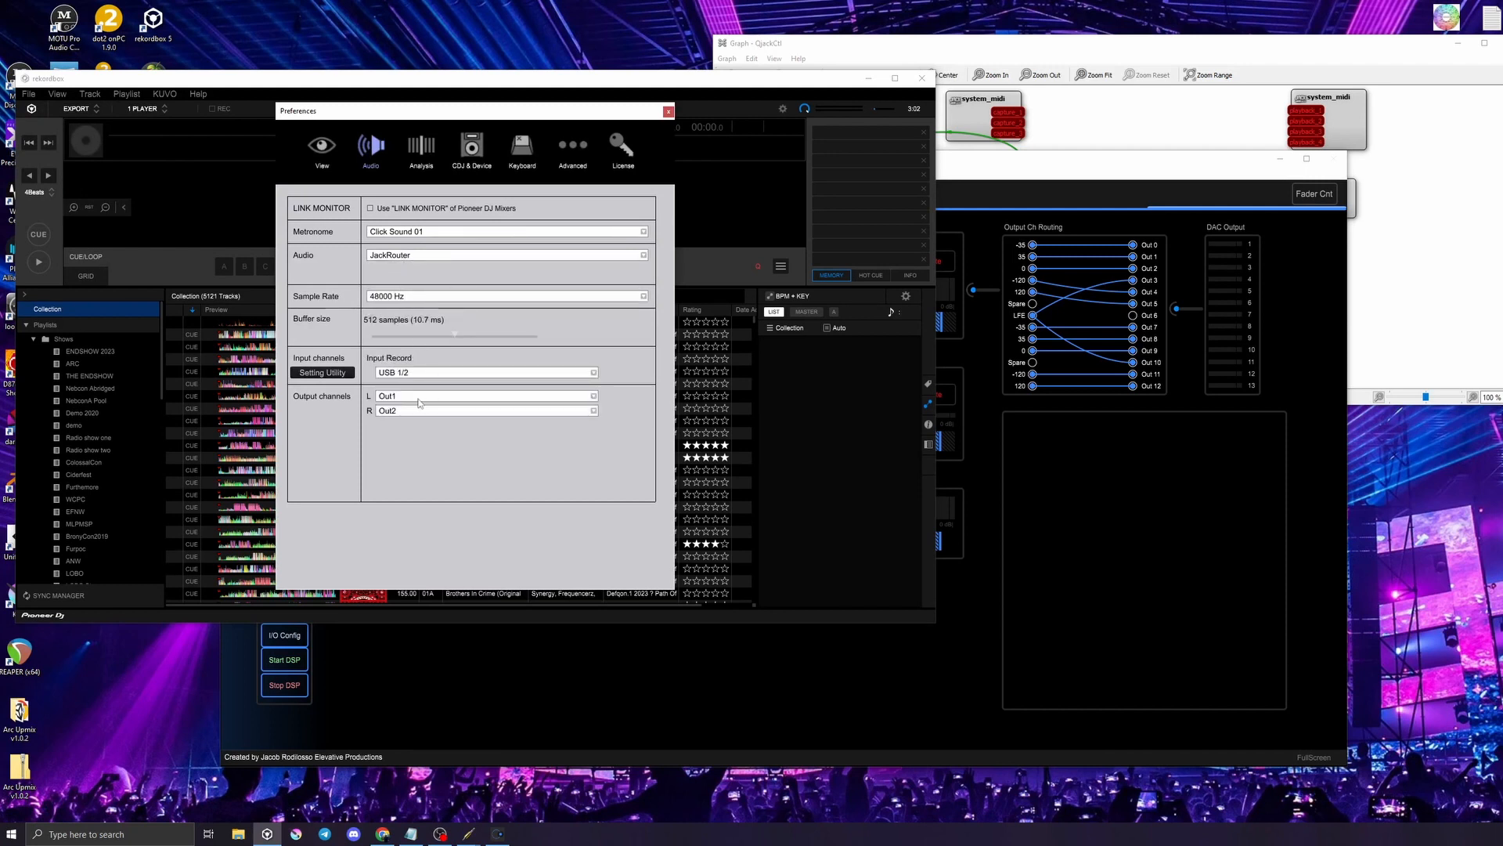
left_click(668, 111)
left_click_drag(538, 78, 533, 72)
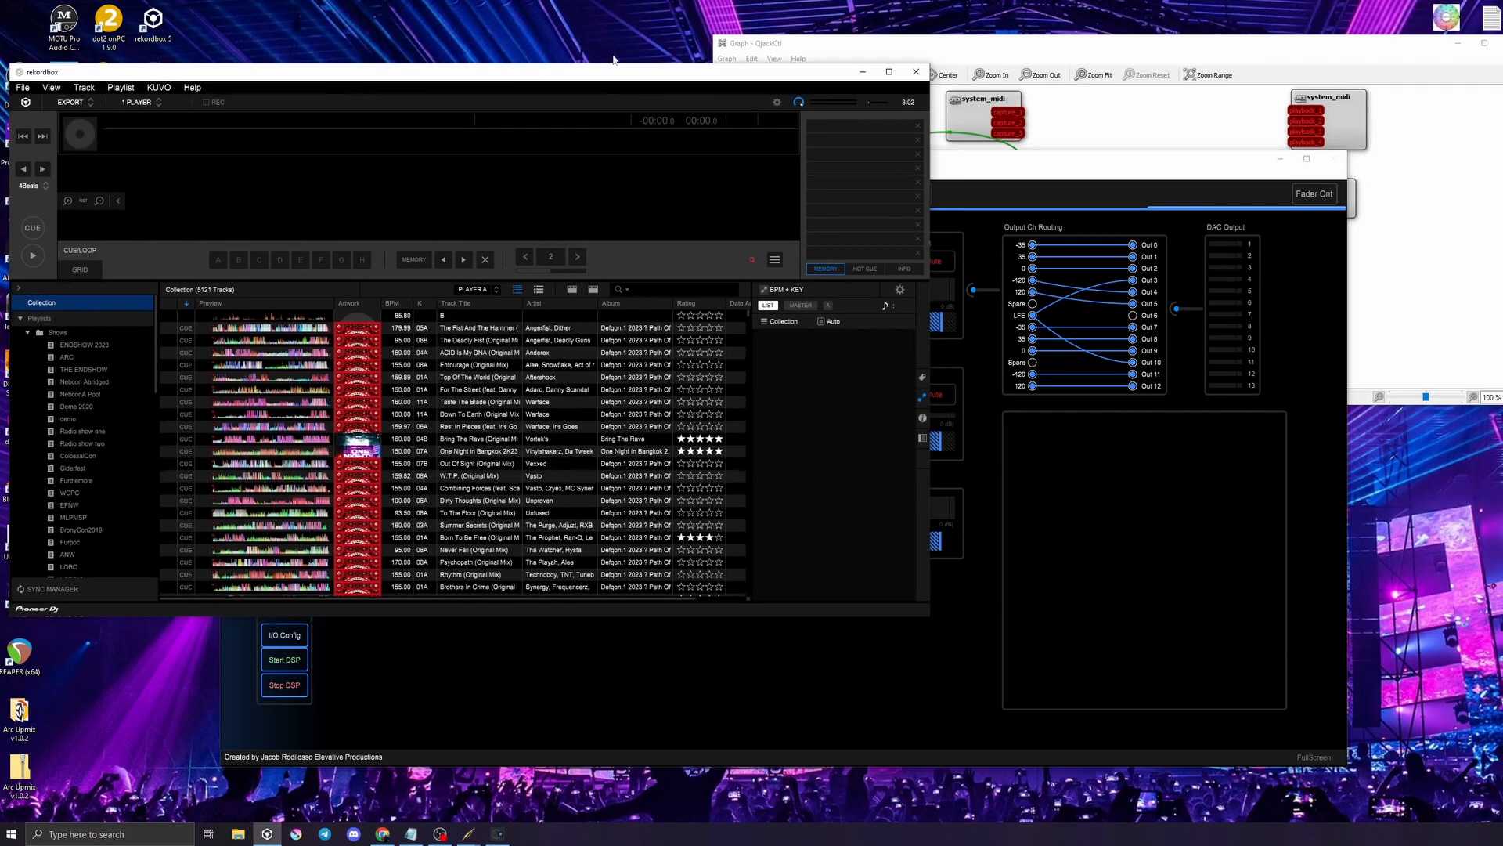
left_click(919, 55)
left_click_drag(918, 55, 780, 50)
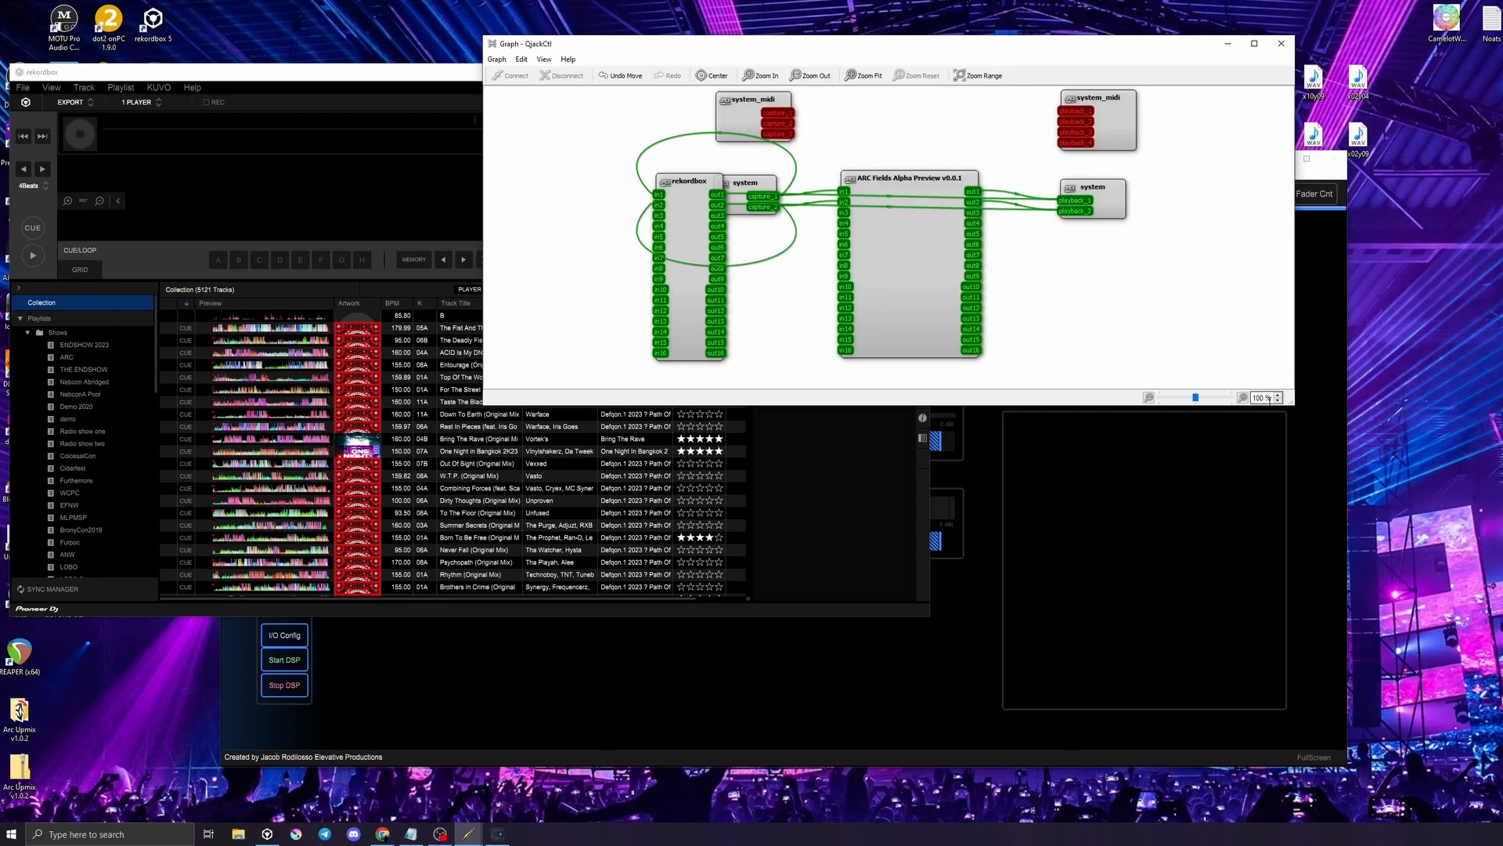
Switch to OBS and create a new ASIO Input Capture source in the screen scene
left_click_drag(1502, 321, 906, 246)
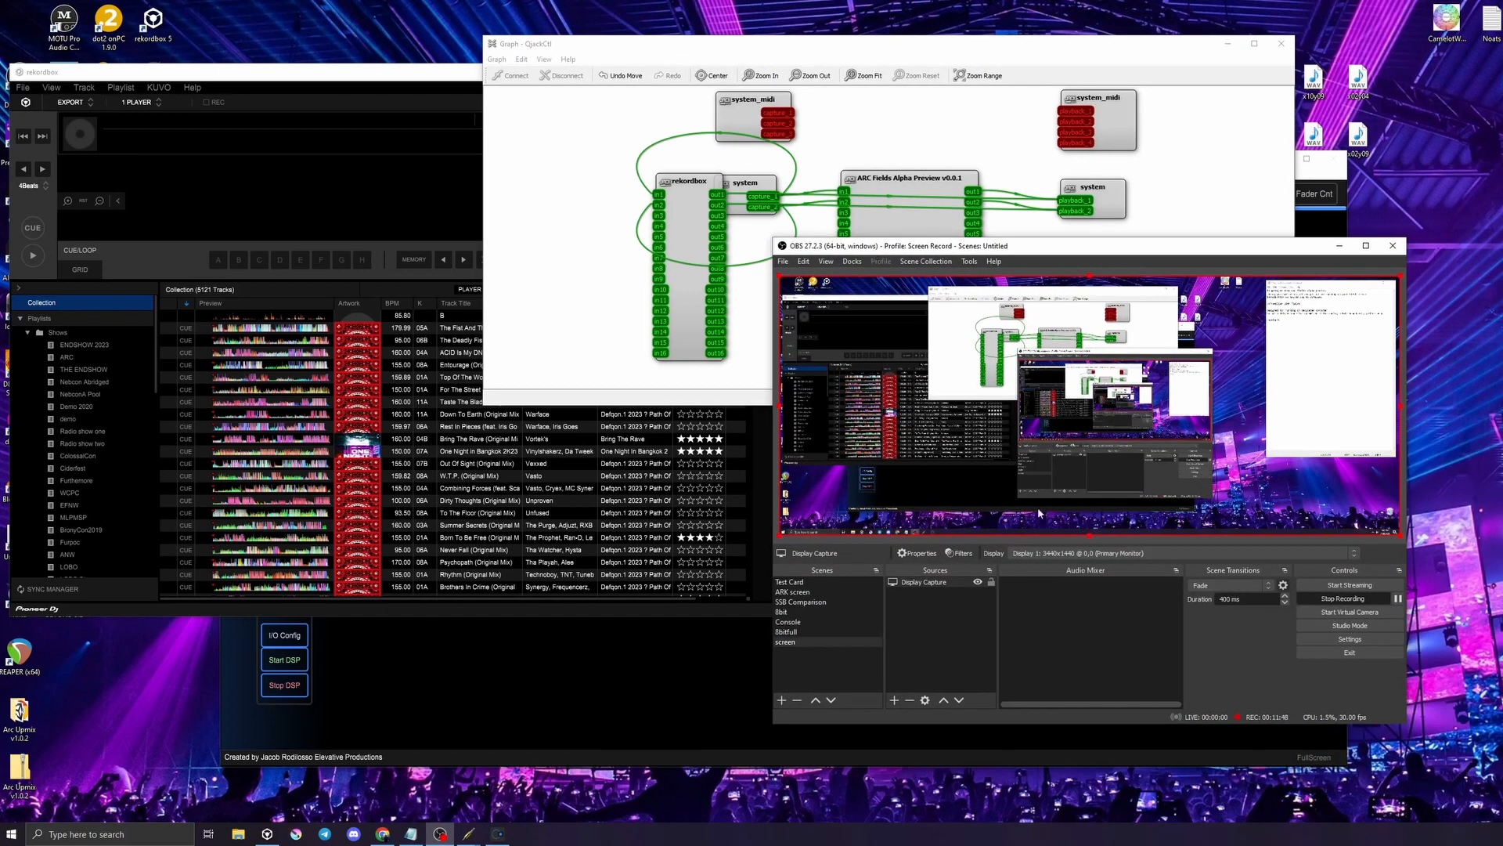
left_click(895, 700)
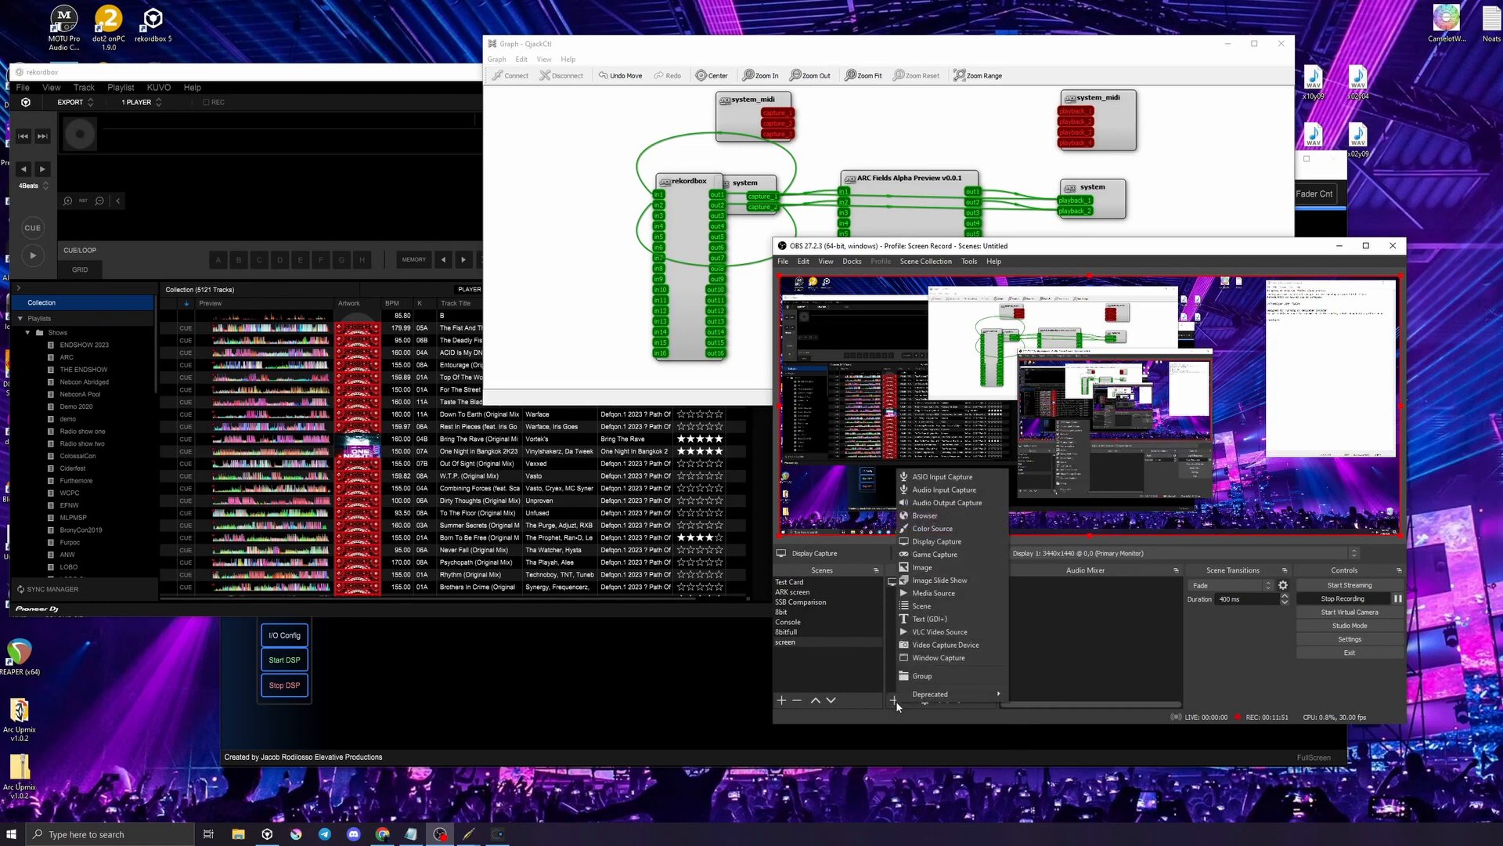
left_click(940, 479)
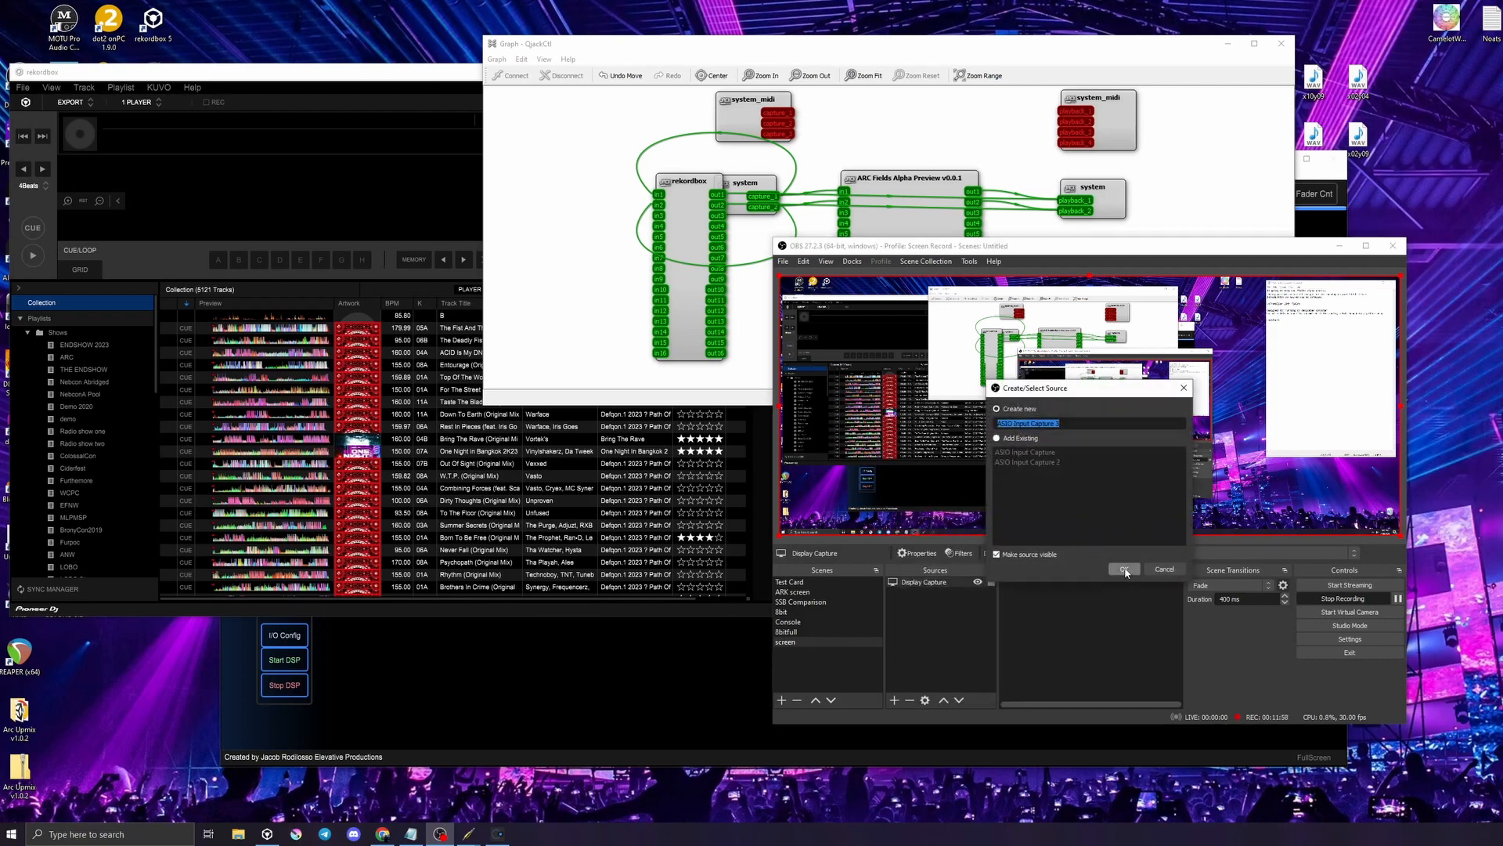
left_click(1123, 569)
Set the ASIO source's device to JackRouter and assign In1 through In6 to OBS channels 1 to 6
left_click(990, 287)
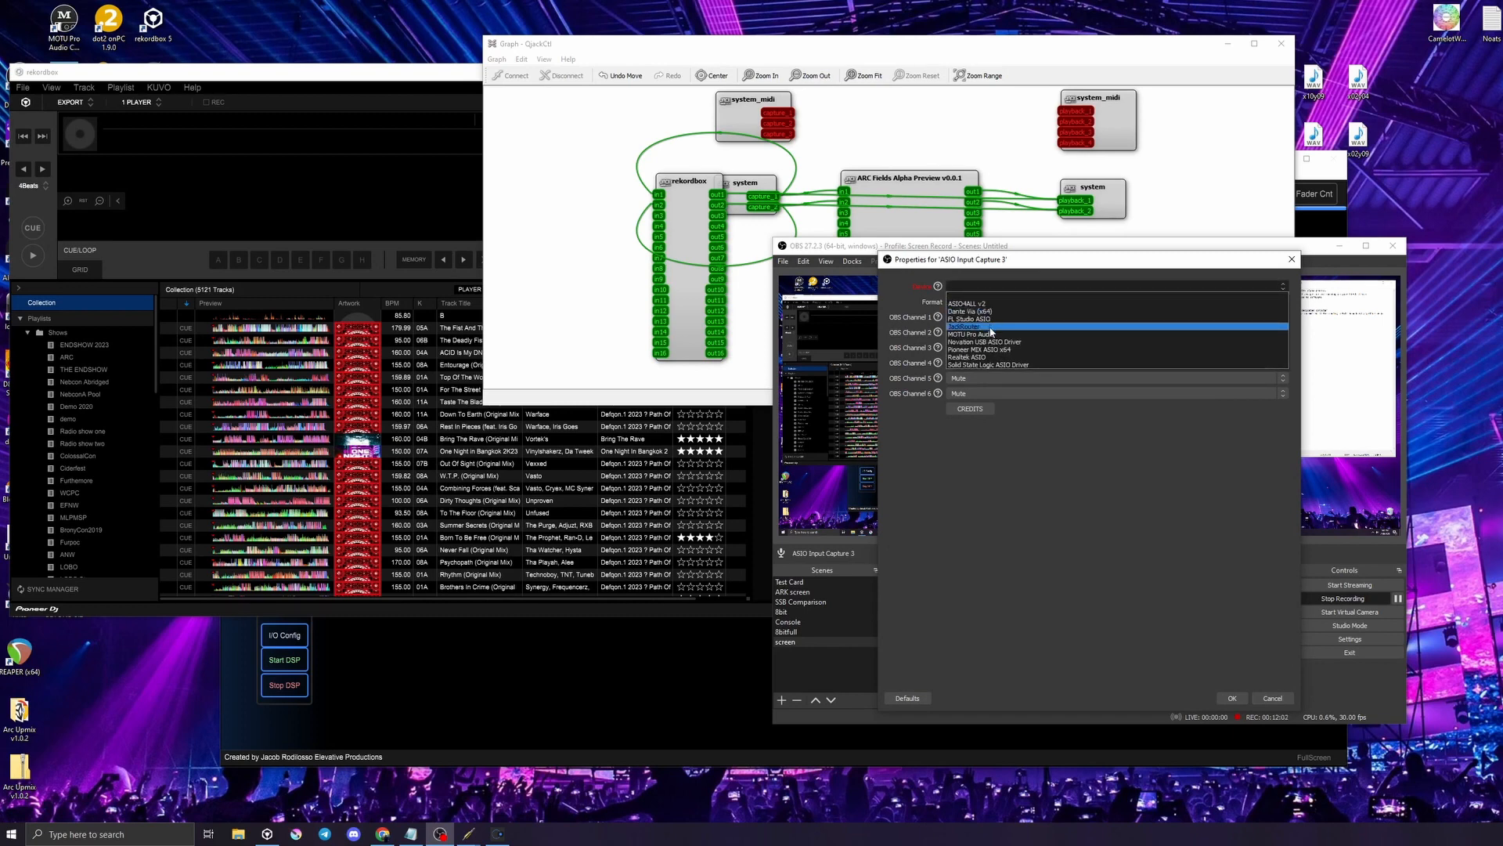
left_click(957, 328)
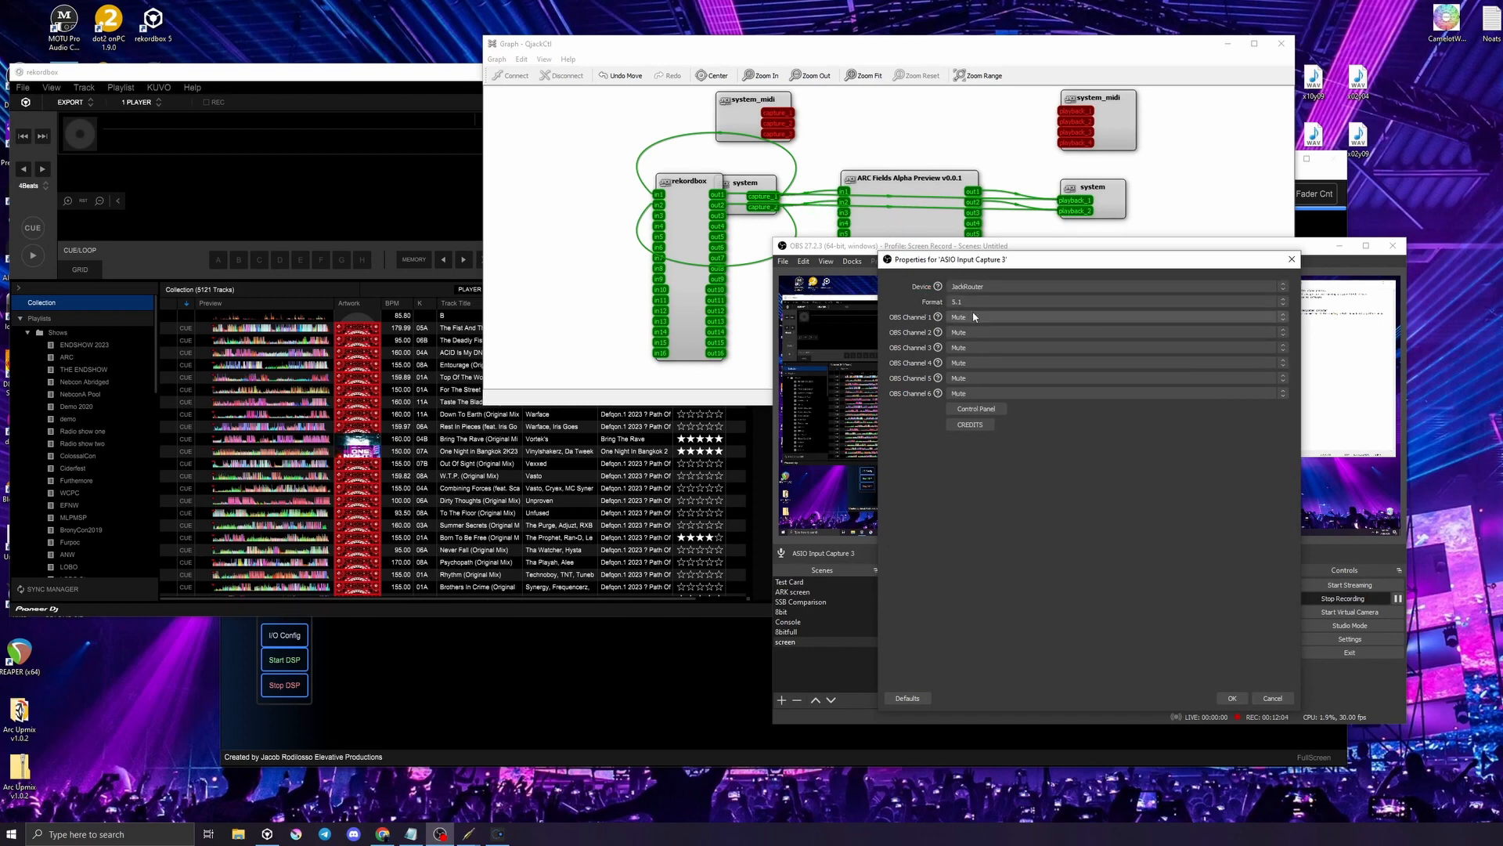
left_click(973, 316)
left_click(975, 337)
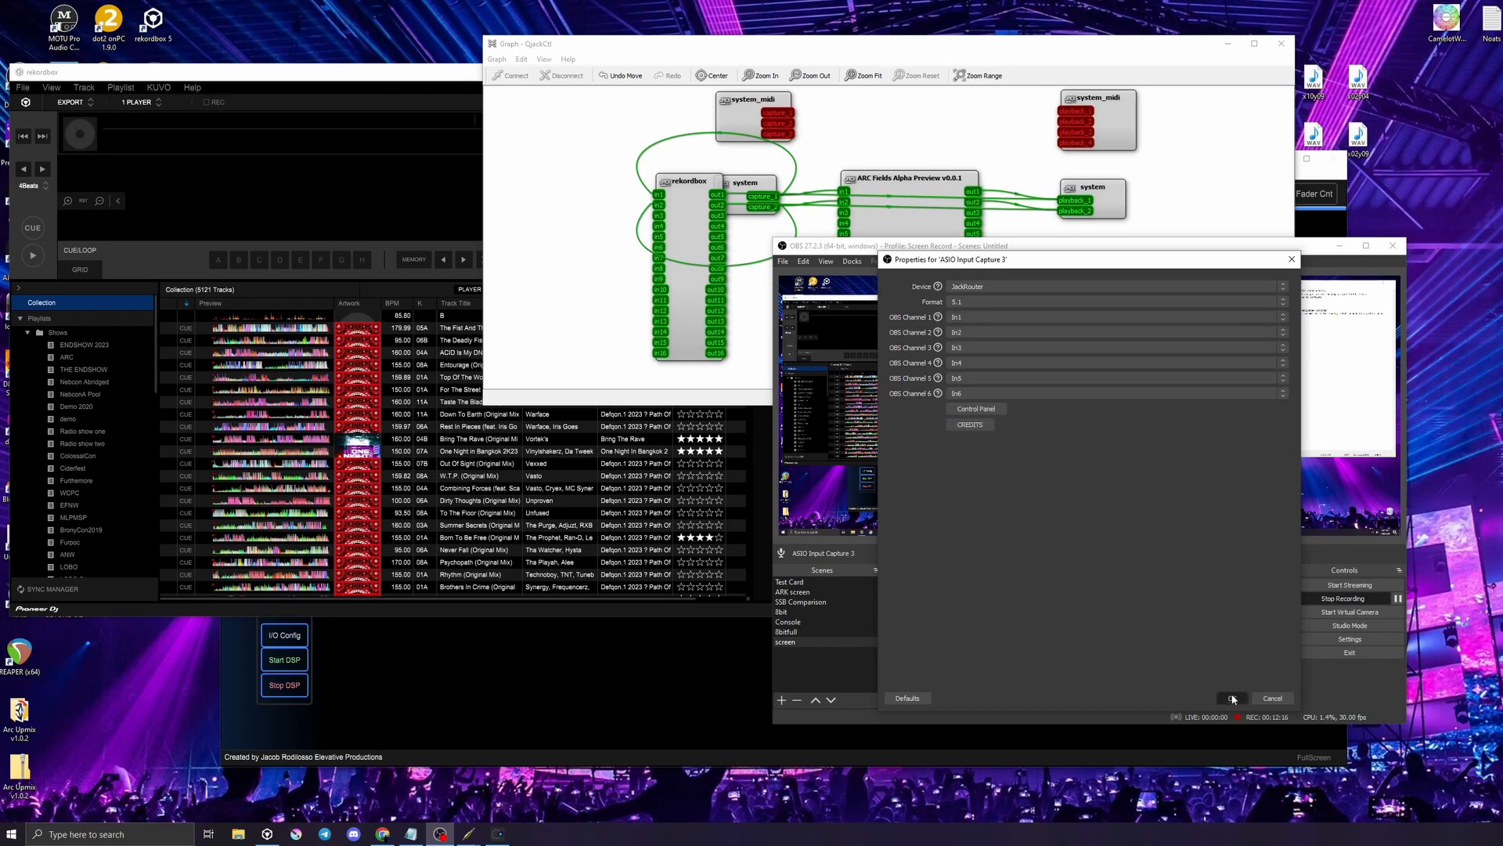
left_click(1232, 698)
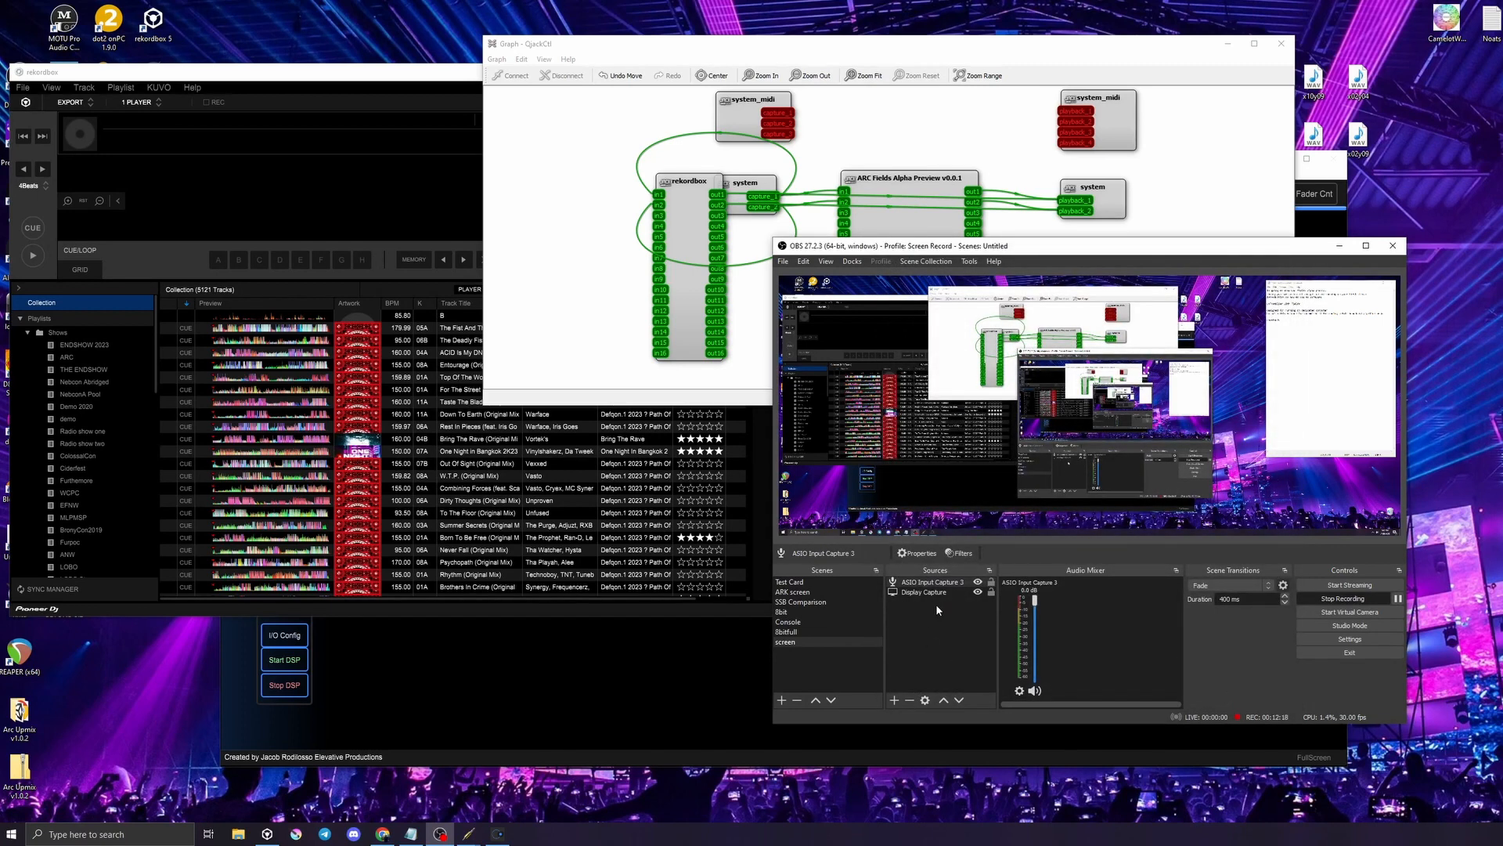
Move OBS out of the way, enlarge the JACK graph window, and reposition the ARC Fields and rekordbox nodes
left_click_drag(986, 252, 1026, 229)
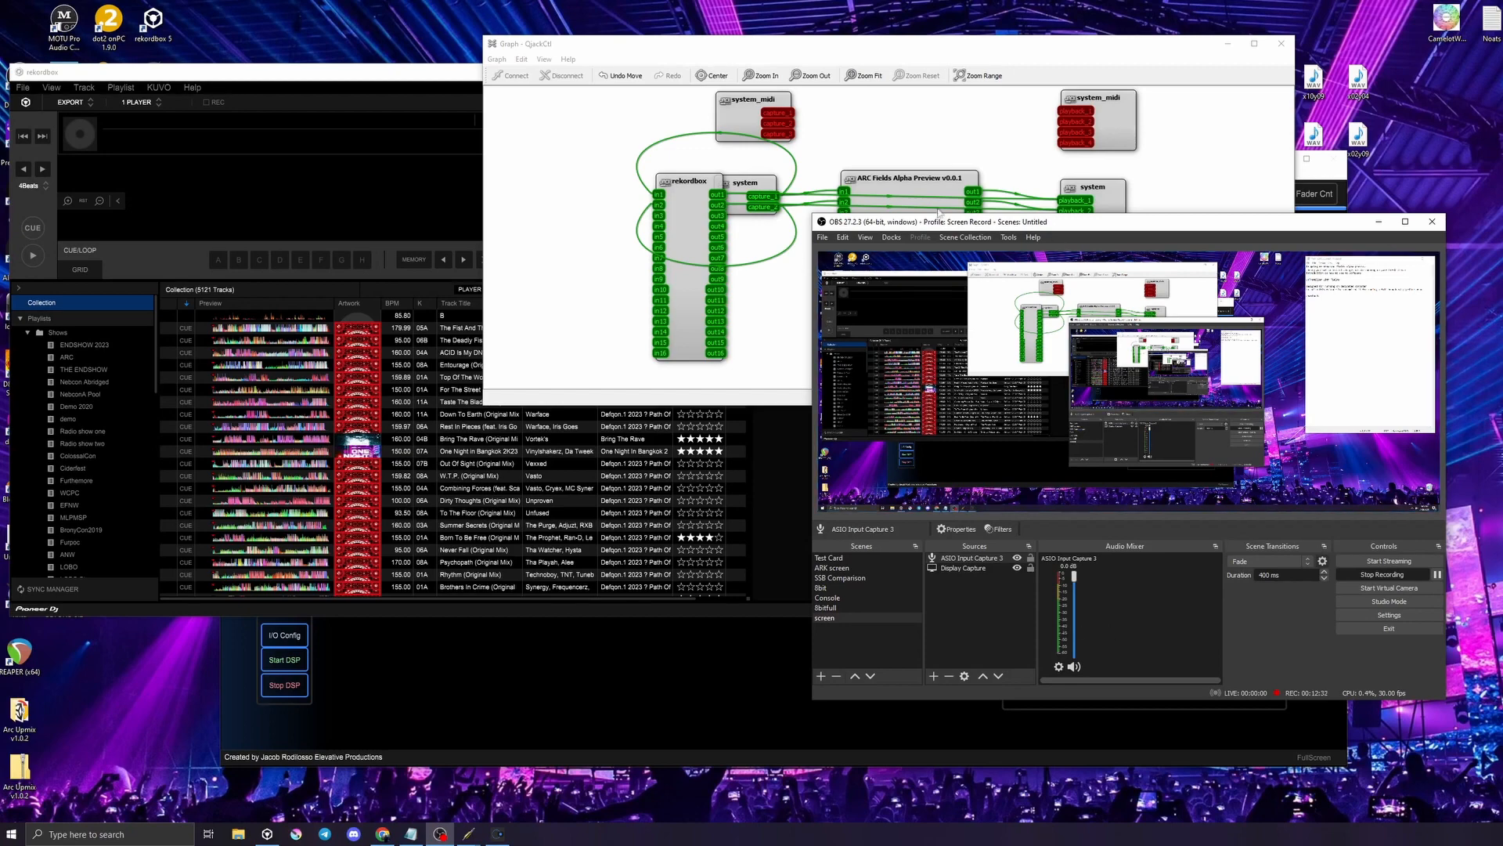
left_click_drag(879, 226, 1502, 263)
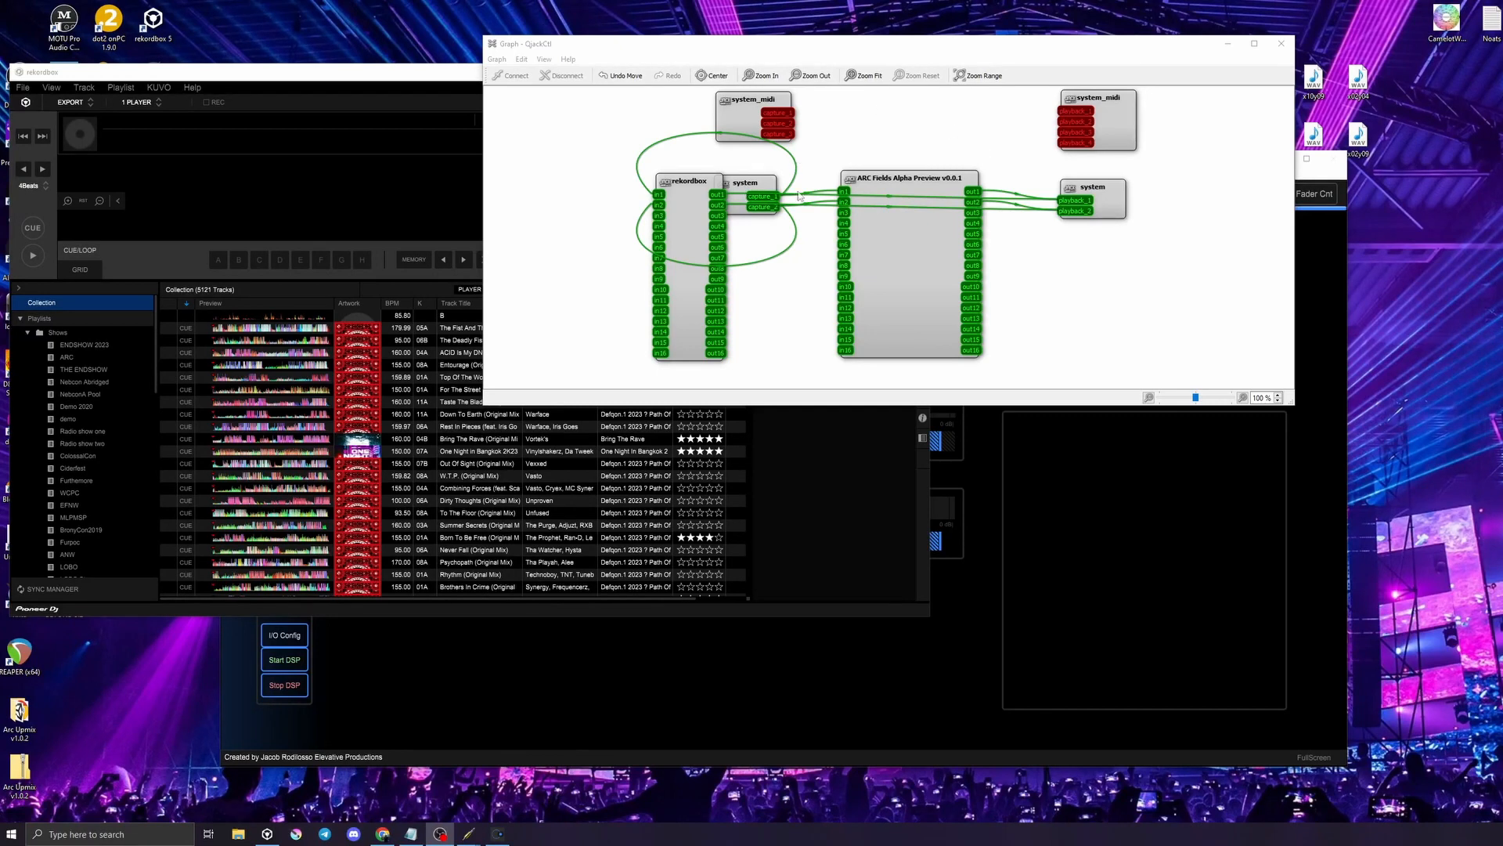
left_click_drag(880, 405, 880, 487)
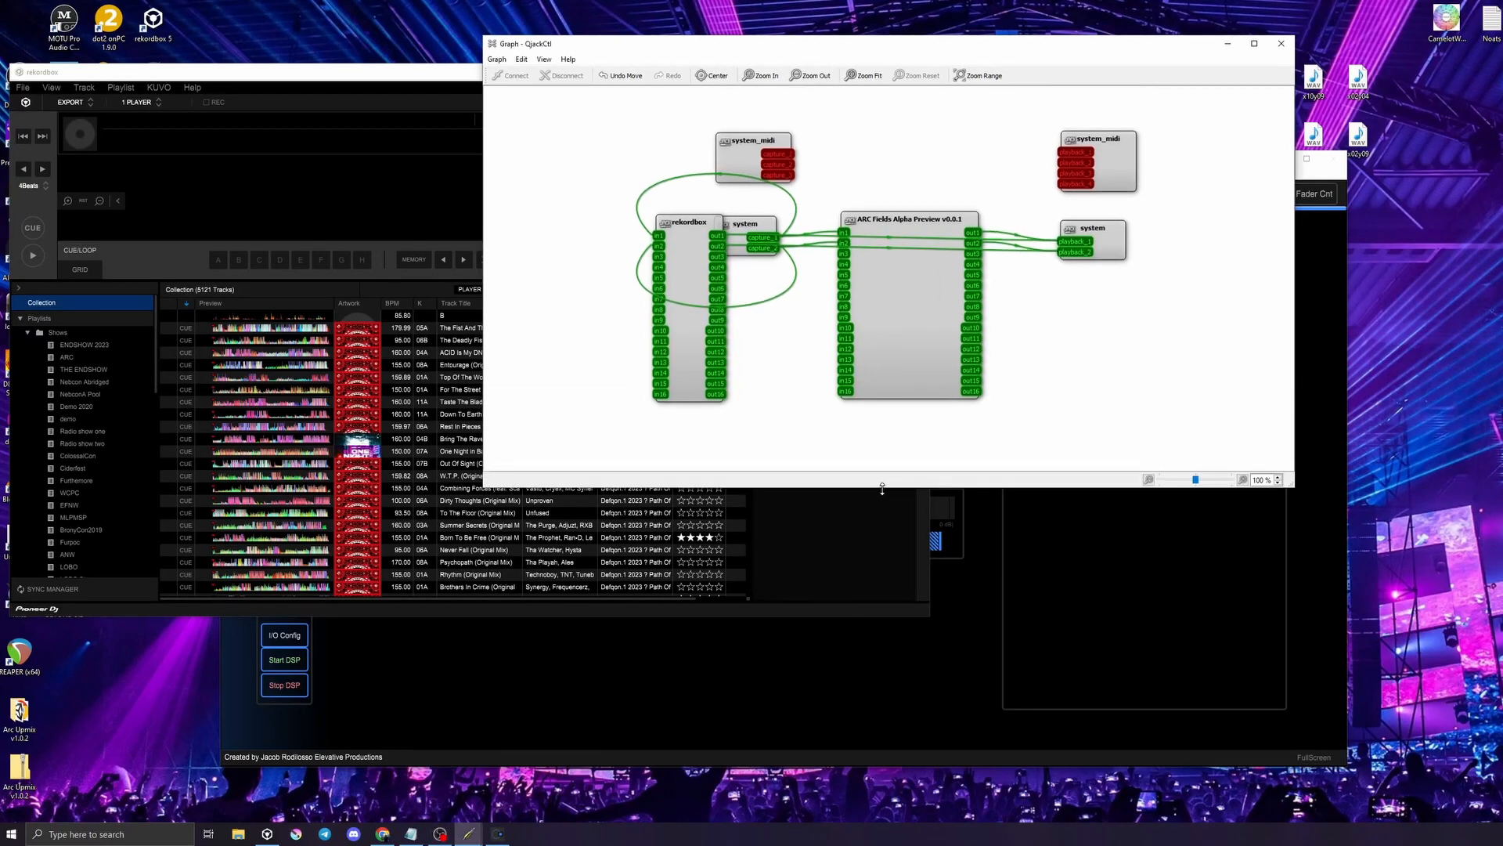
mouse_move(893, 218)
left_mouse_down()
mouse_move(902, 283)
mouse_move(885, 206)
left_mouse_up()
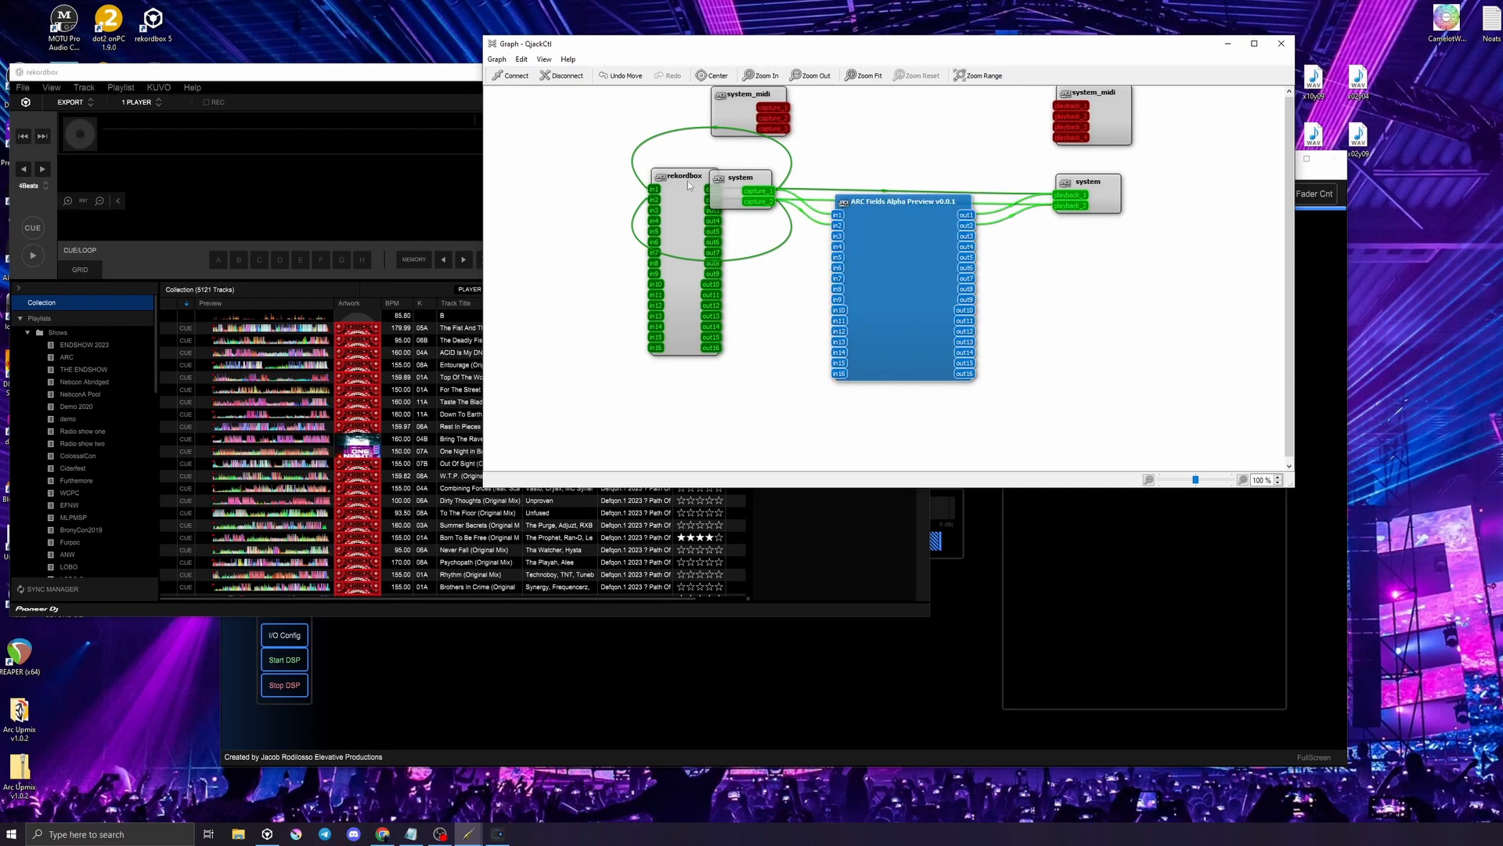
left_click_drag(688, 181, 1069, 298)
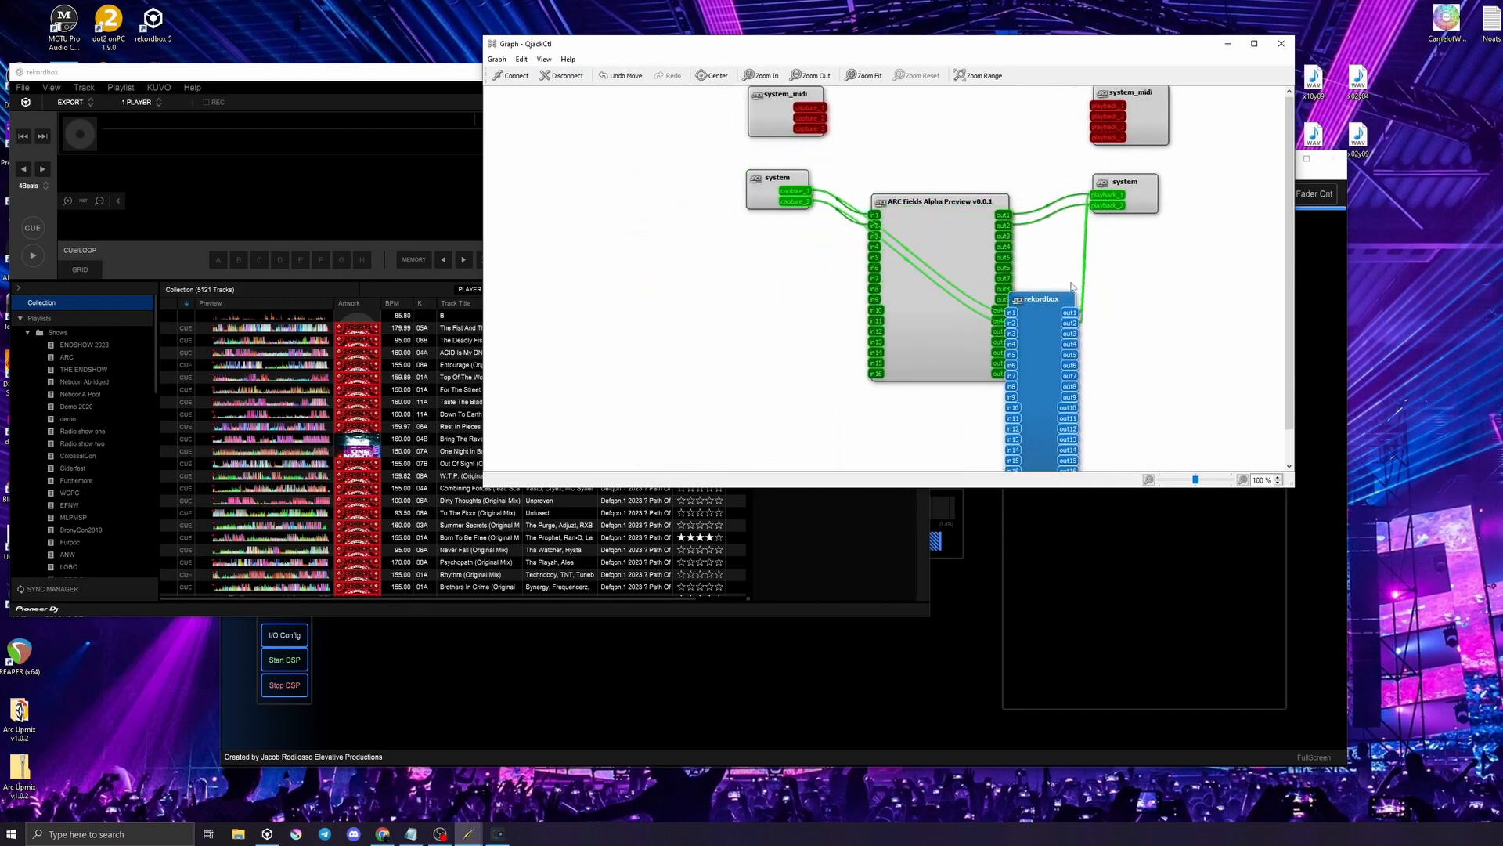
Delete the connections from the ARC Fields outputs to the system playback ports
left_click(1065, 216)
left_click(1063, 210)
key("Delete")
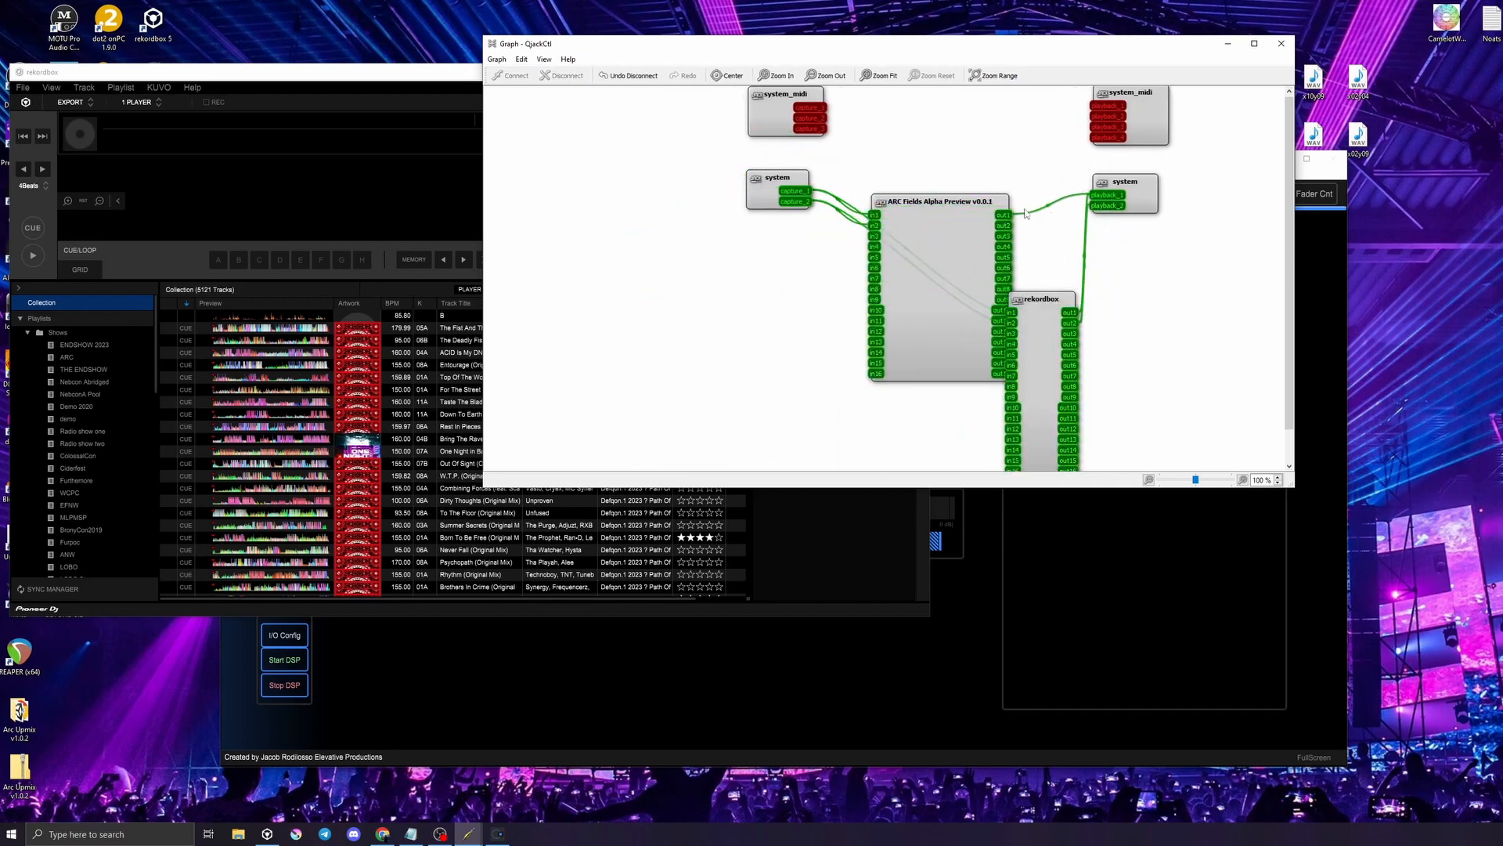
left_click(1025, 213)
key("Delete")
Delete the connections from the system capture ports to the ARC Fields and rekordbox inputs
left_click(847, 209)
key("Delete")
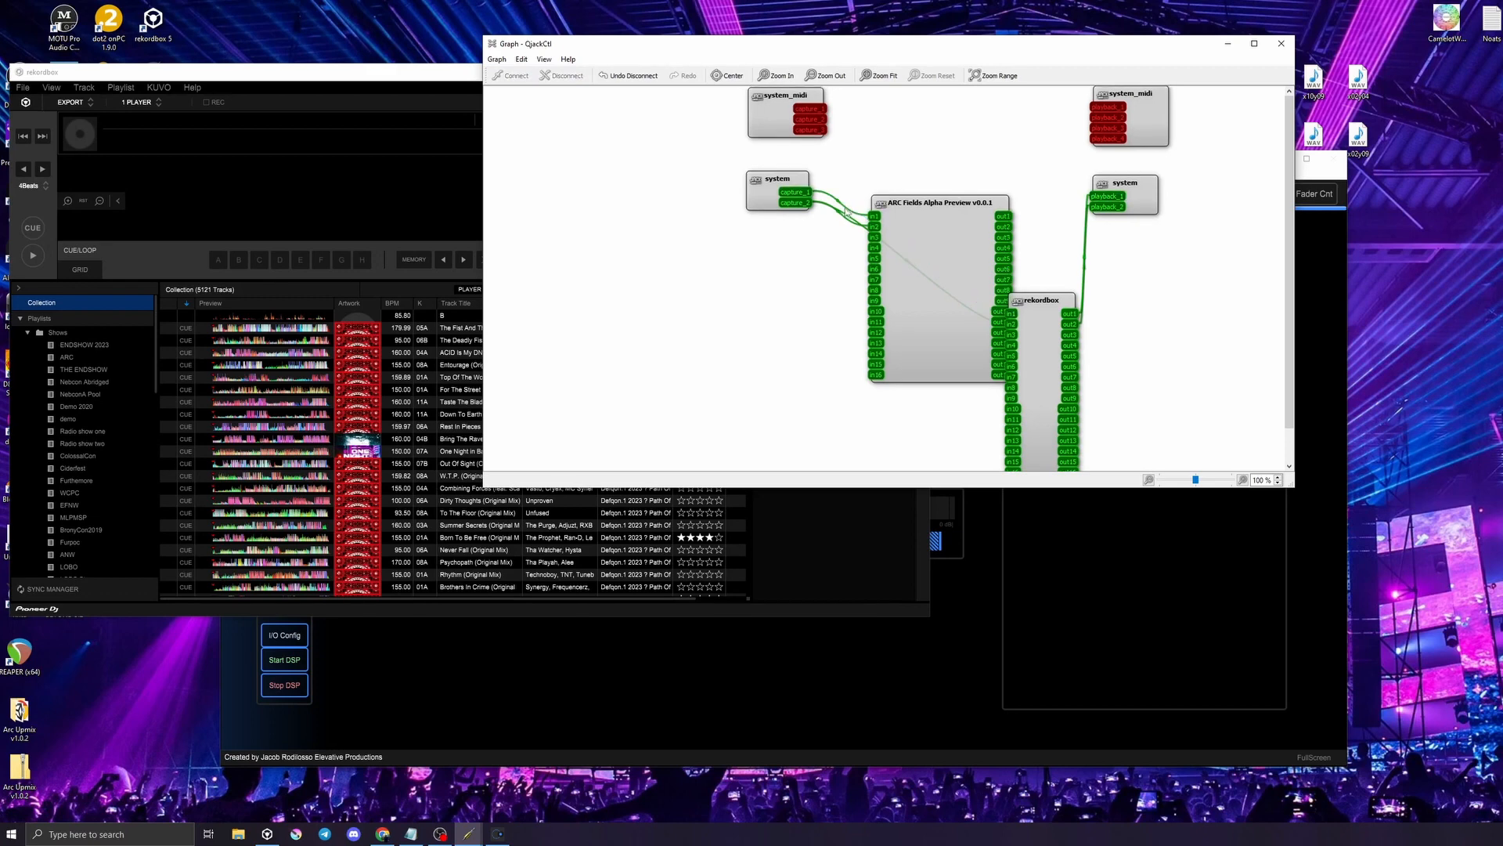
left_click(848, 216)
key("Delete")
left_click(848, 220)
key("Delete")
Delete the remaining connections from the rekordbox outputs to the system playback ports
left_click(1082, 301)
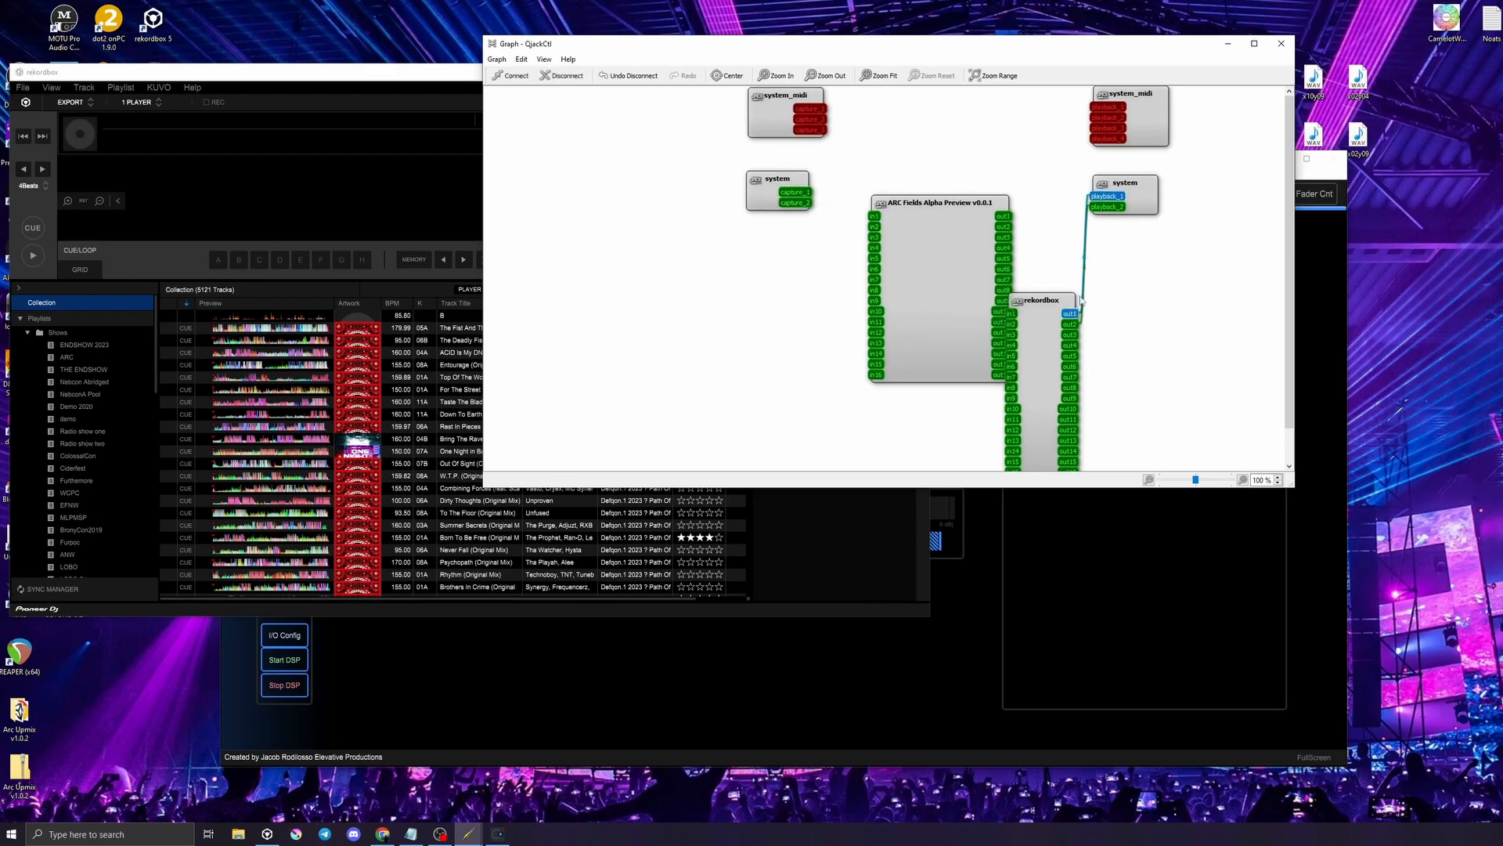
key("Delete")
left_click(1084, 301)
key("Delete")
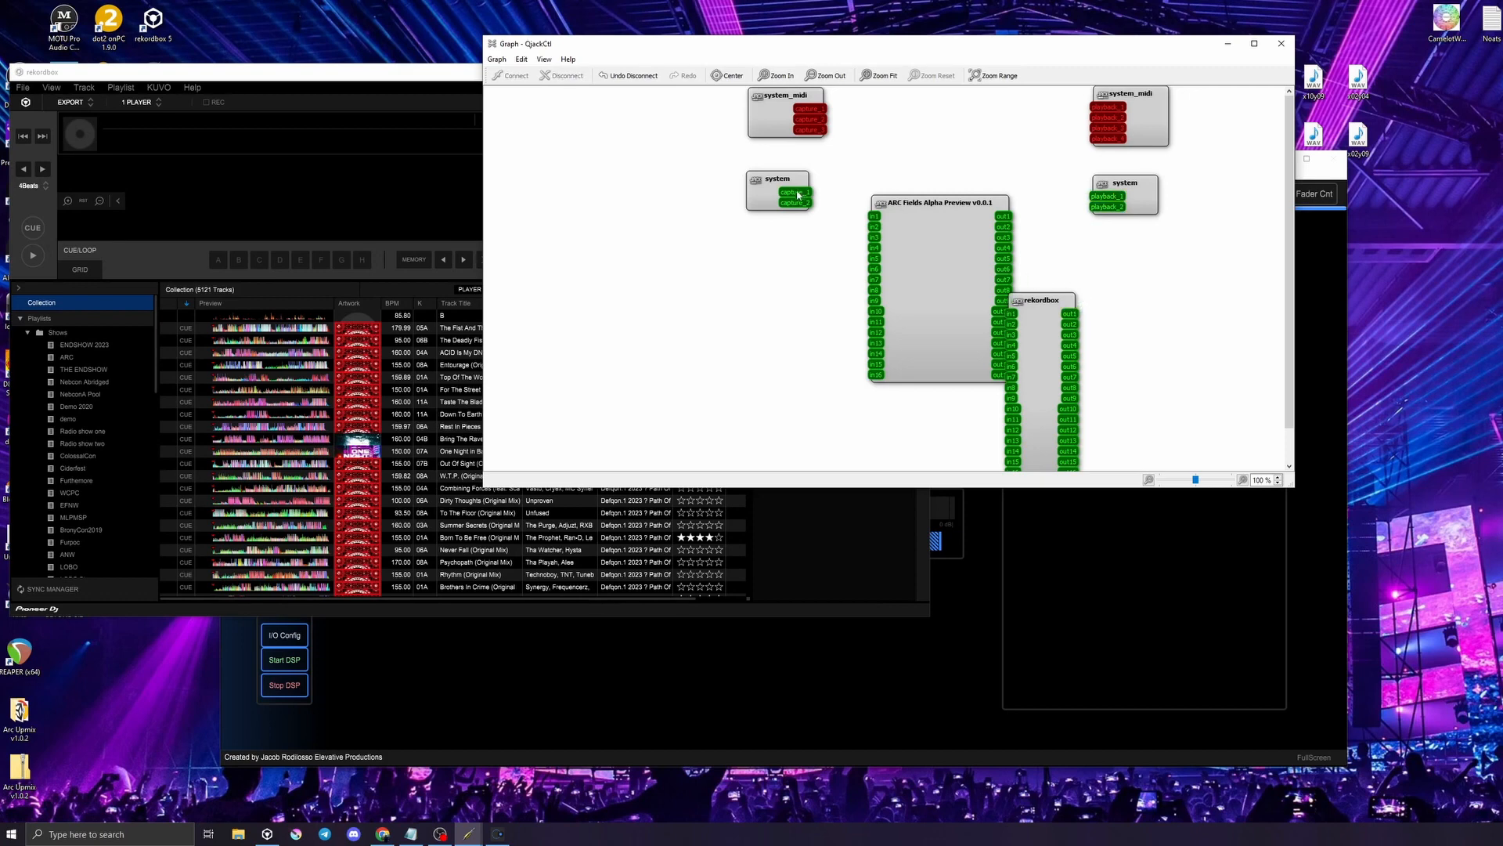
Arrange the system capture, ARC Fields and rekordbox nodes side by side in the JACK graph
left_click_drag(758, 191, 636, 175)
left_click_drag(993, 271, 833, 261)
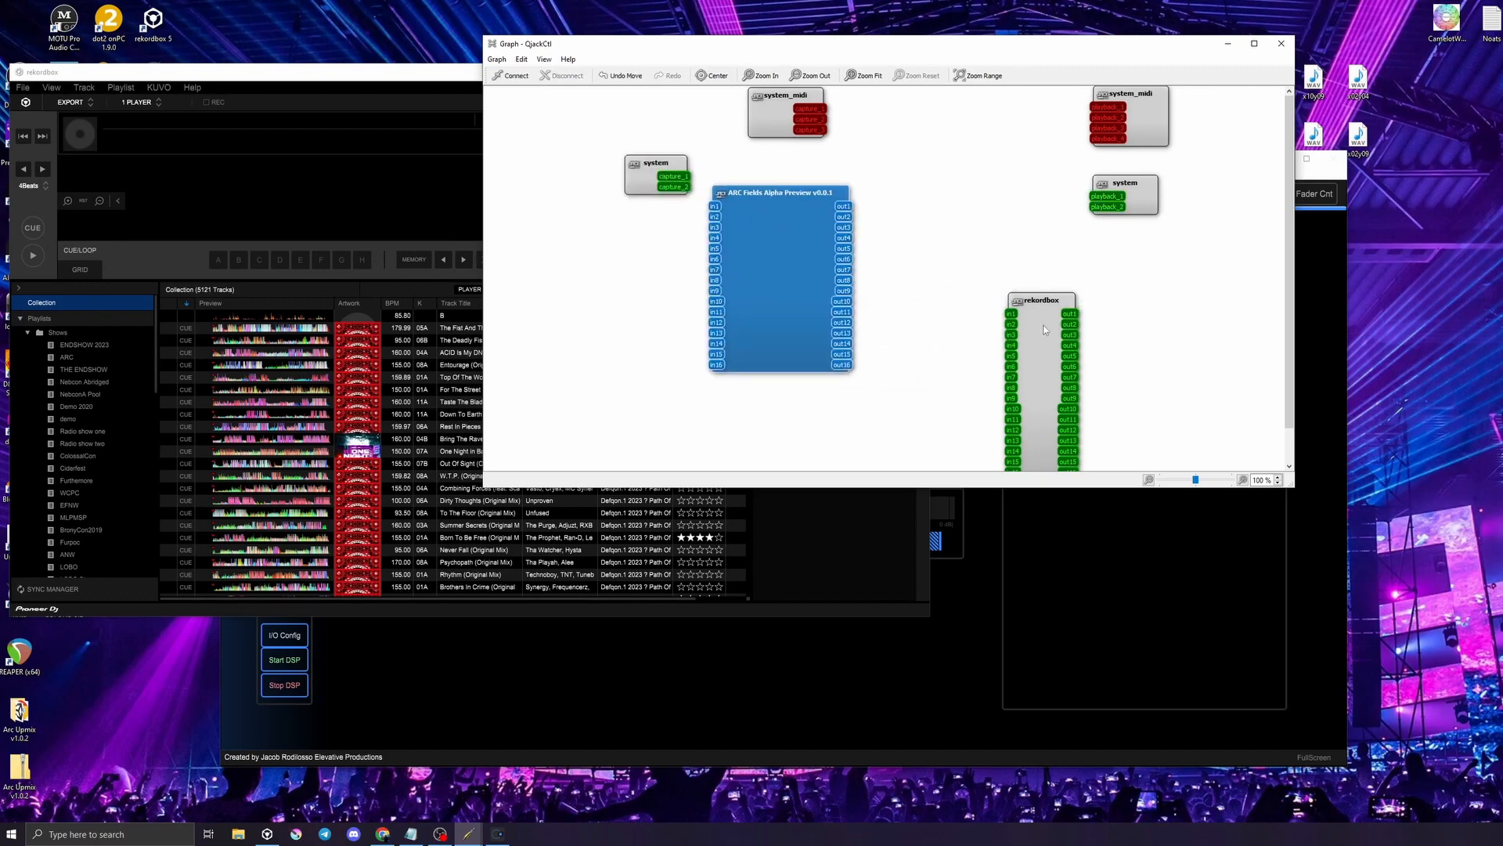
left_click_drag(1044, 329, 932, 223)
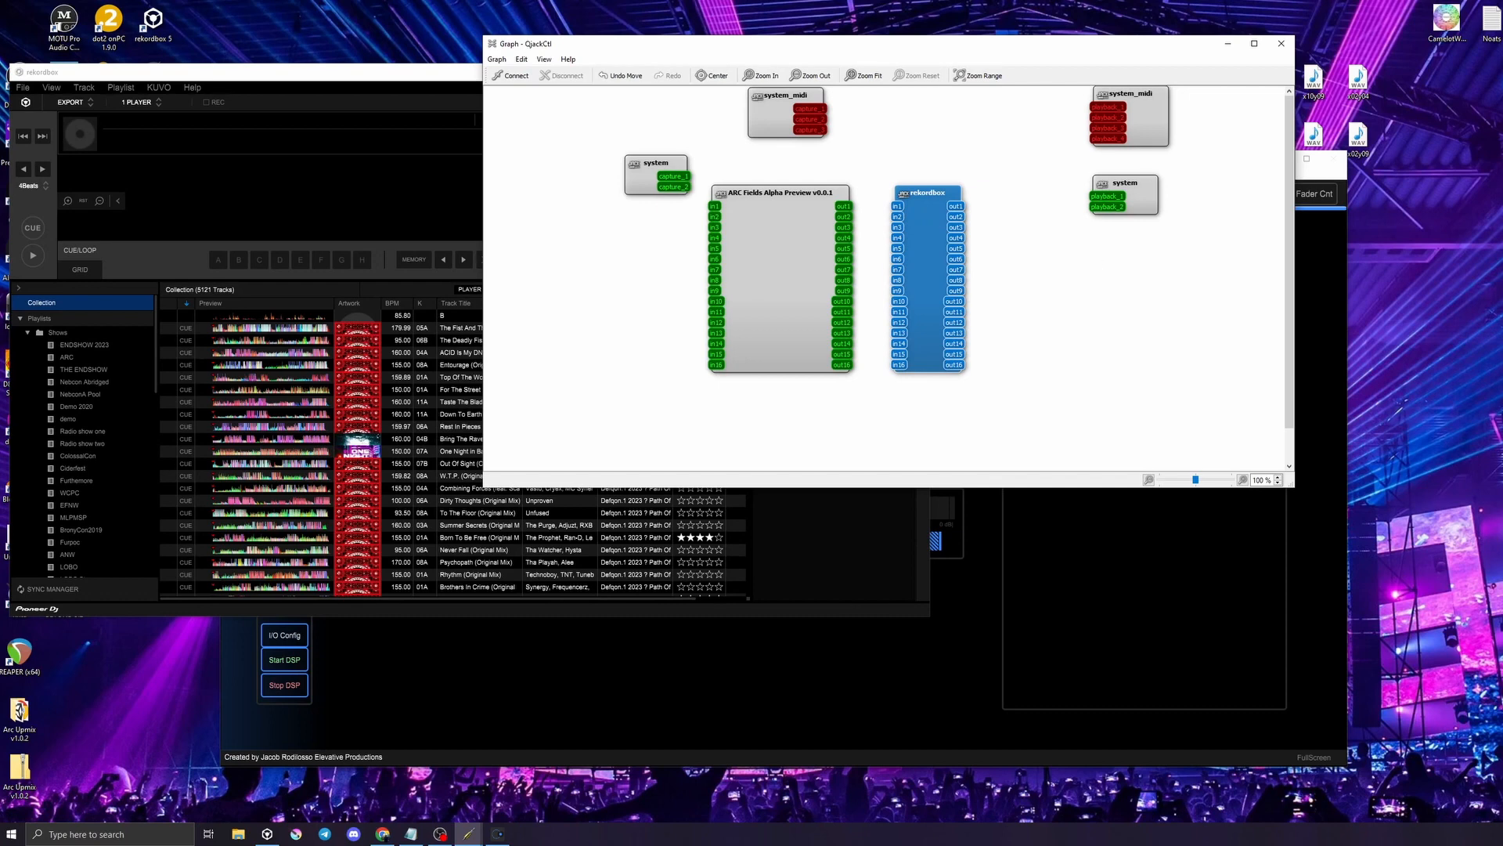
left_click(1015, 268)
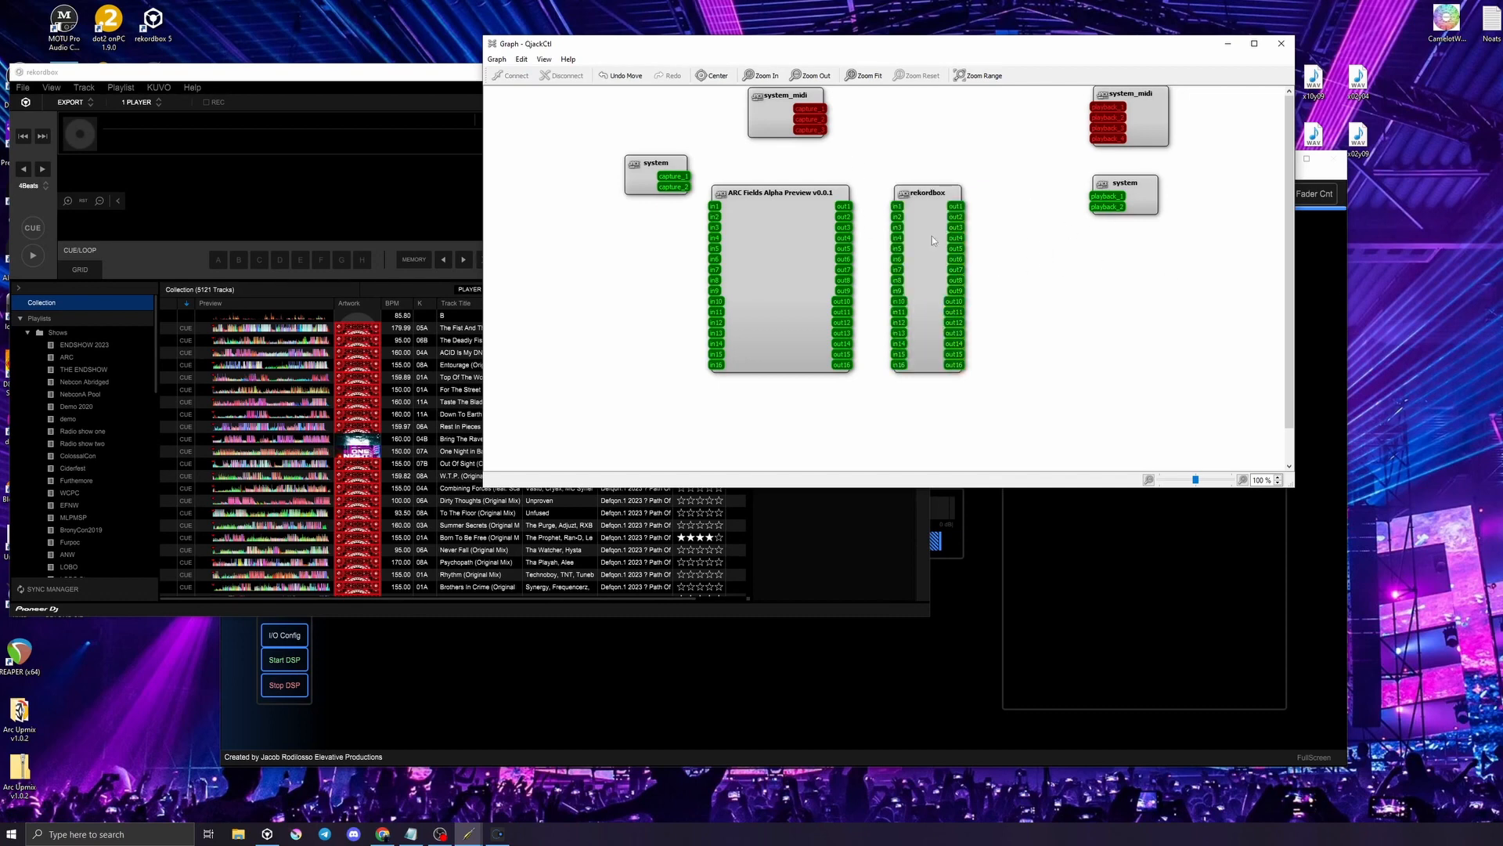
left_click_drag(631, 169, 597, 170)
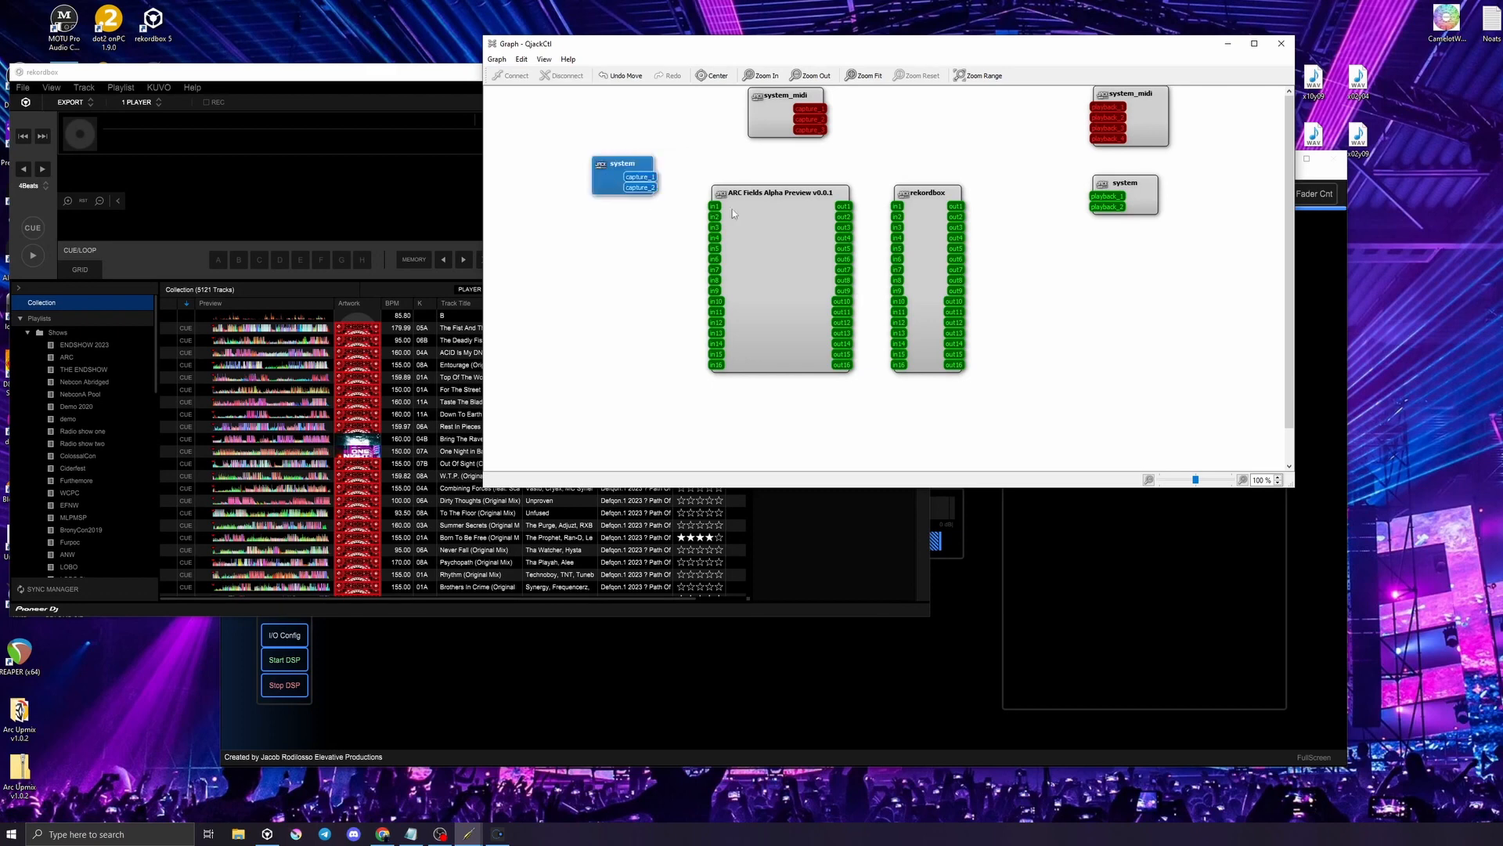
Place the rekordbox node ahead of ARC Fields and connect rekordbox out1 and out2 to ARC Fields in1 and in2
left_click_drag(902, 196, 661, 184)
left_click_drag(767, 223, 861, 222)
left_click_drag(717, 196, 816, 217)
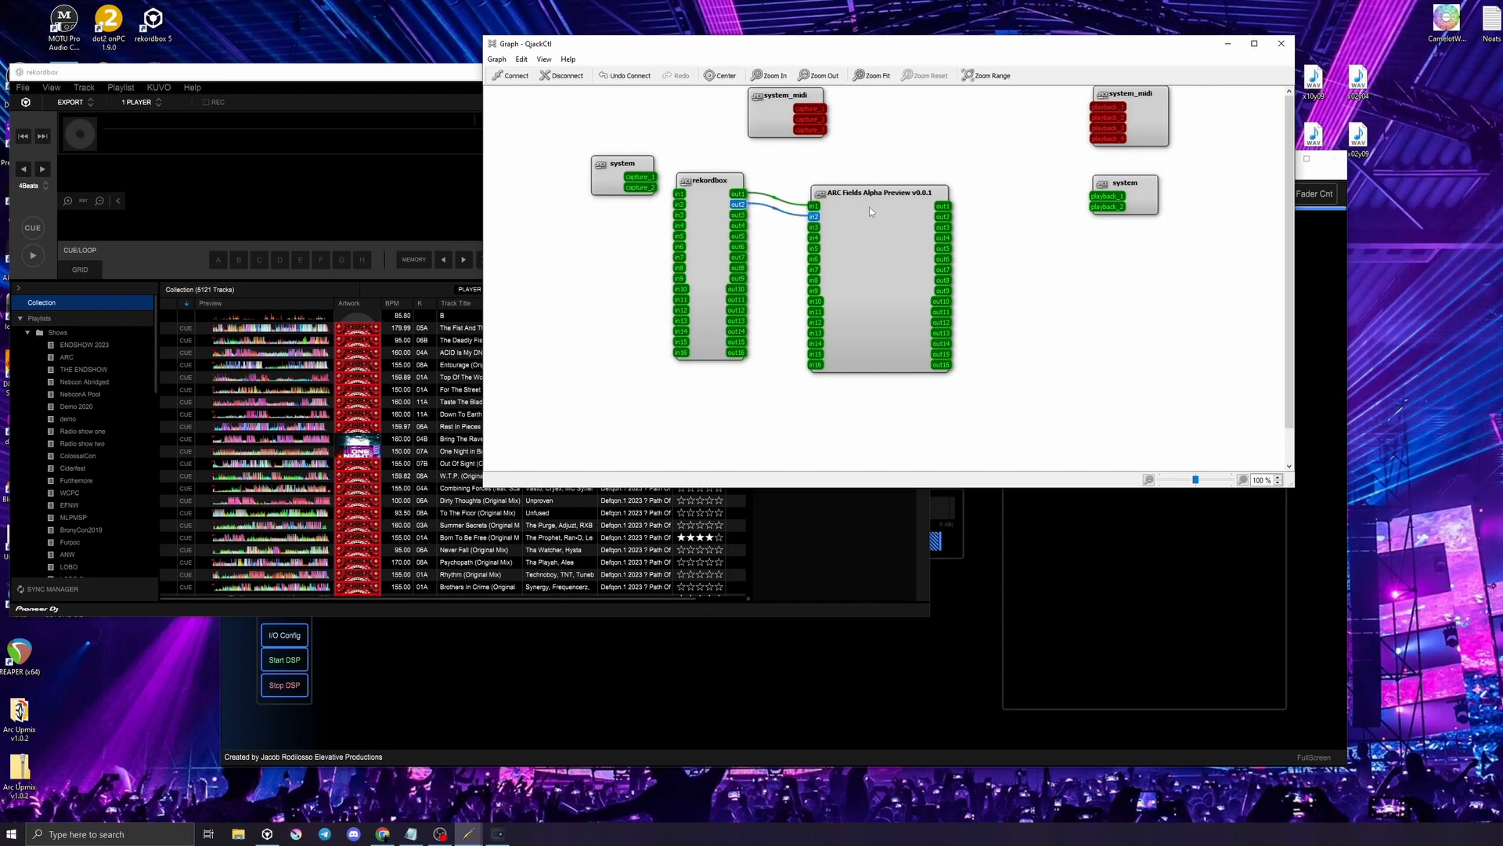
left_click_drag(728, 233, 734, 245)
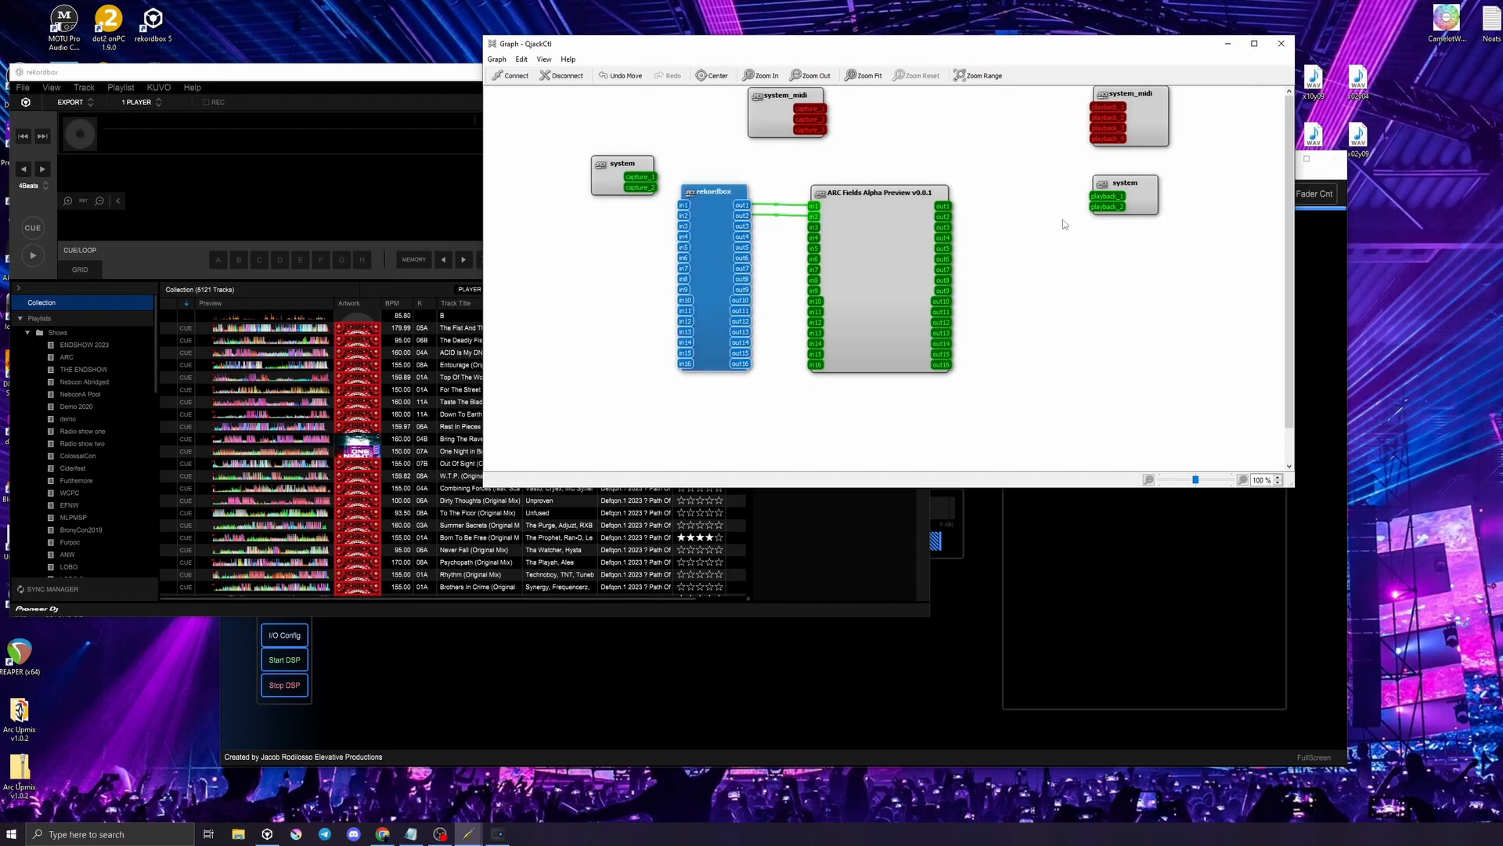
left_click(1118, 196)
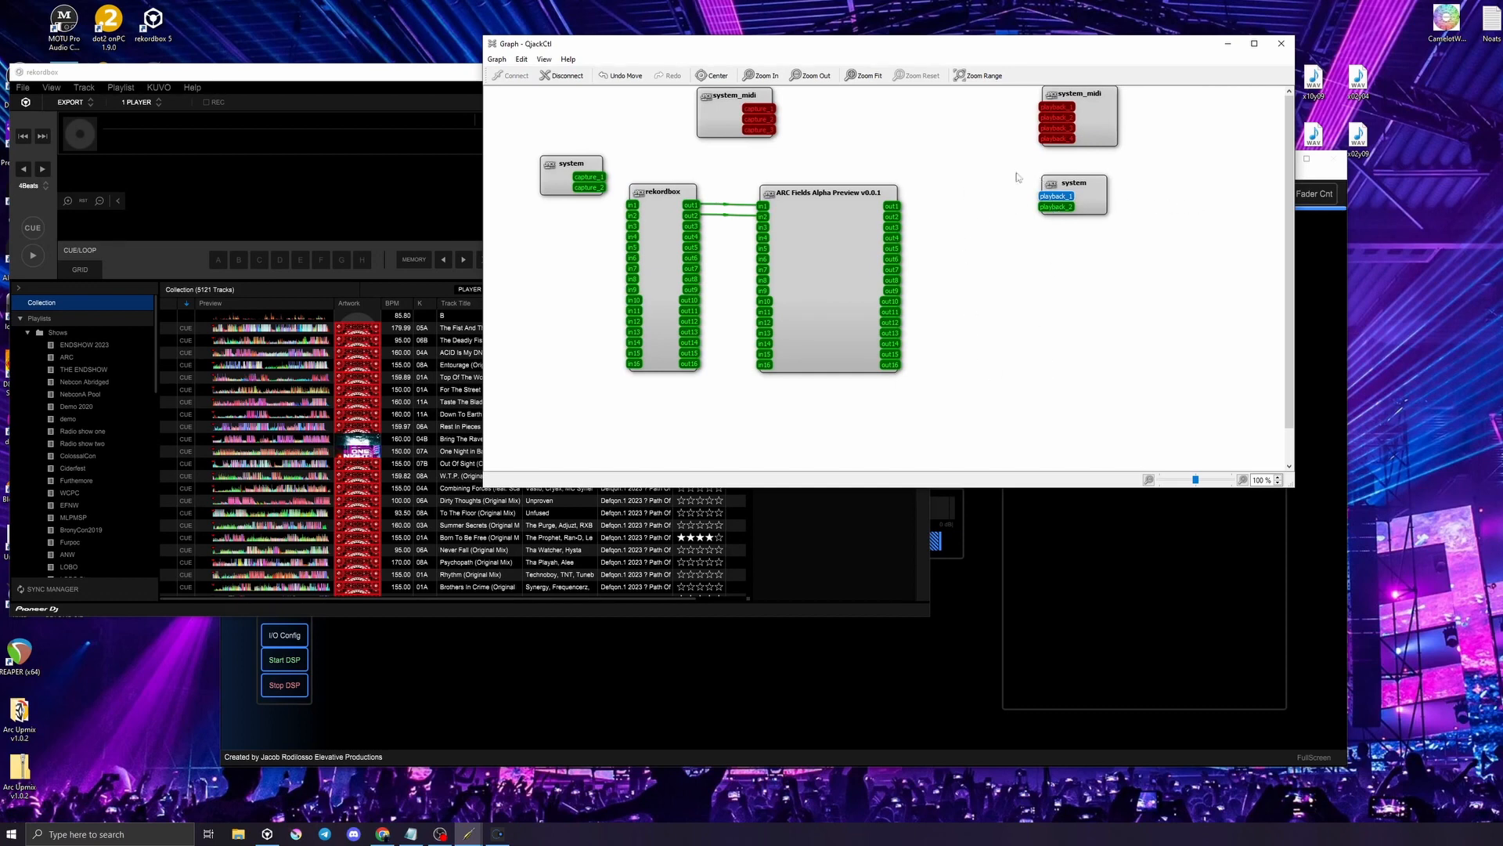
left_click(905, 214)
left_click_drag(893, 206, 946, 235)
left_click(956, 258)
Bring the ARC Fields and JACK control windows to the front and place them apart so they do not overlap
left_click(843, 710)
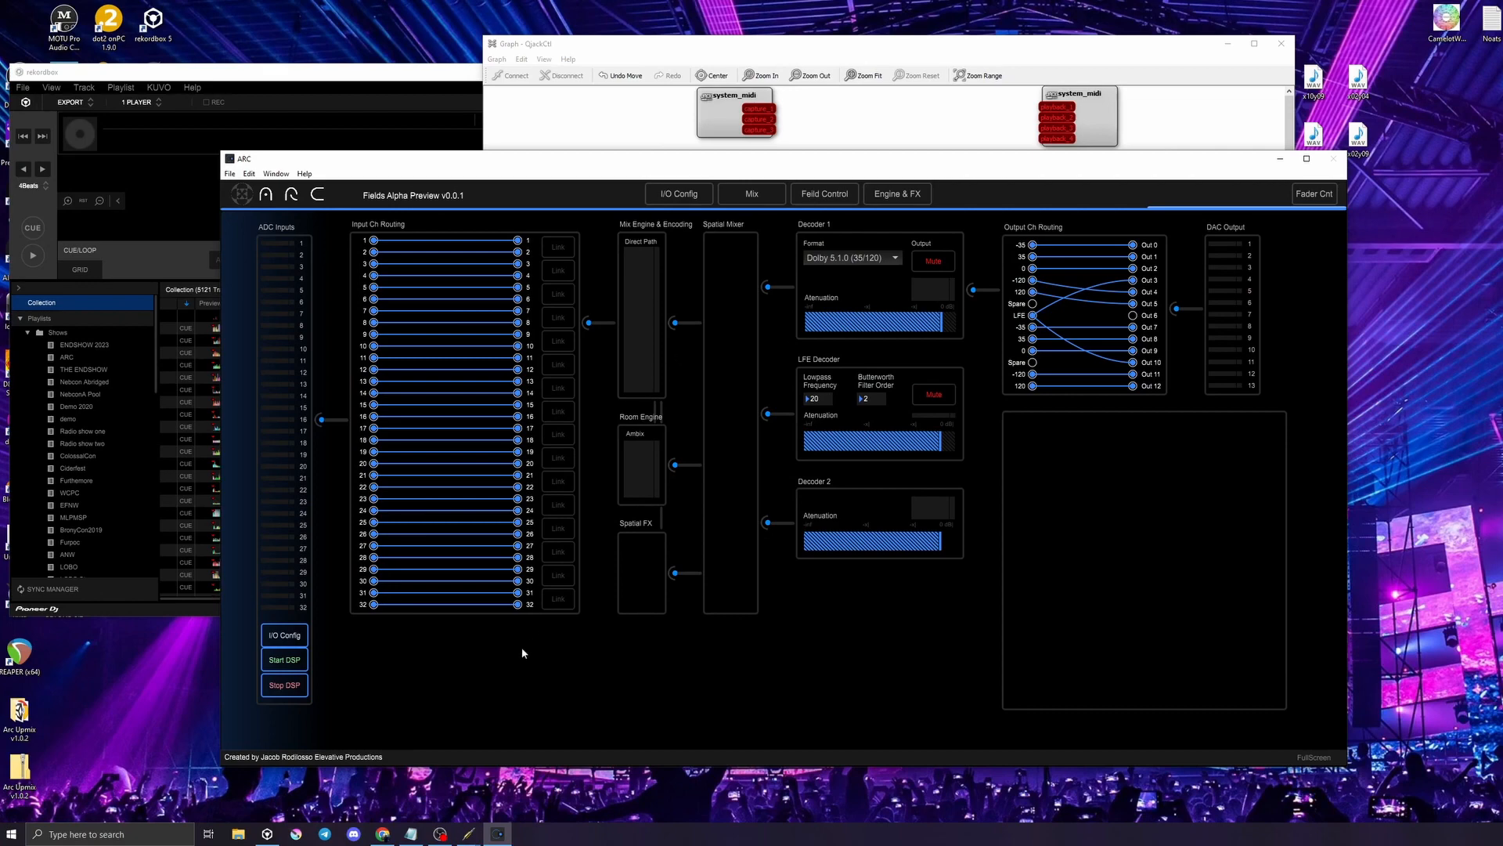
left_click(468, 833)
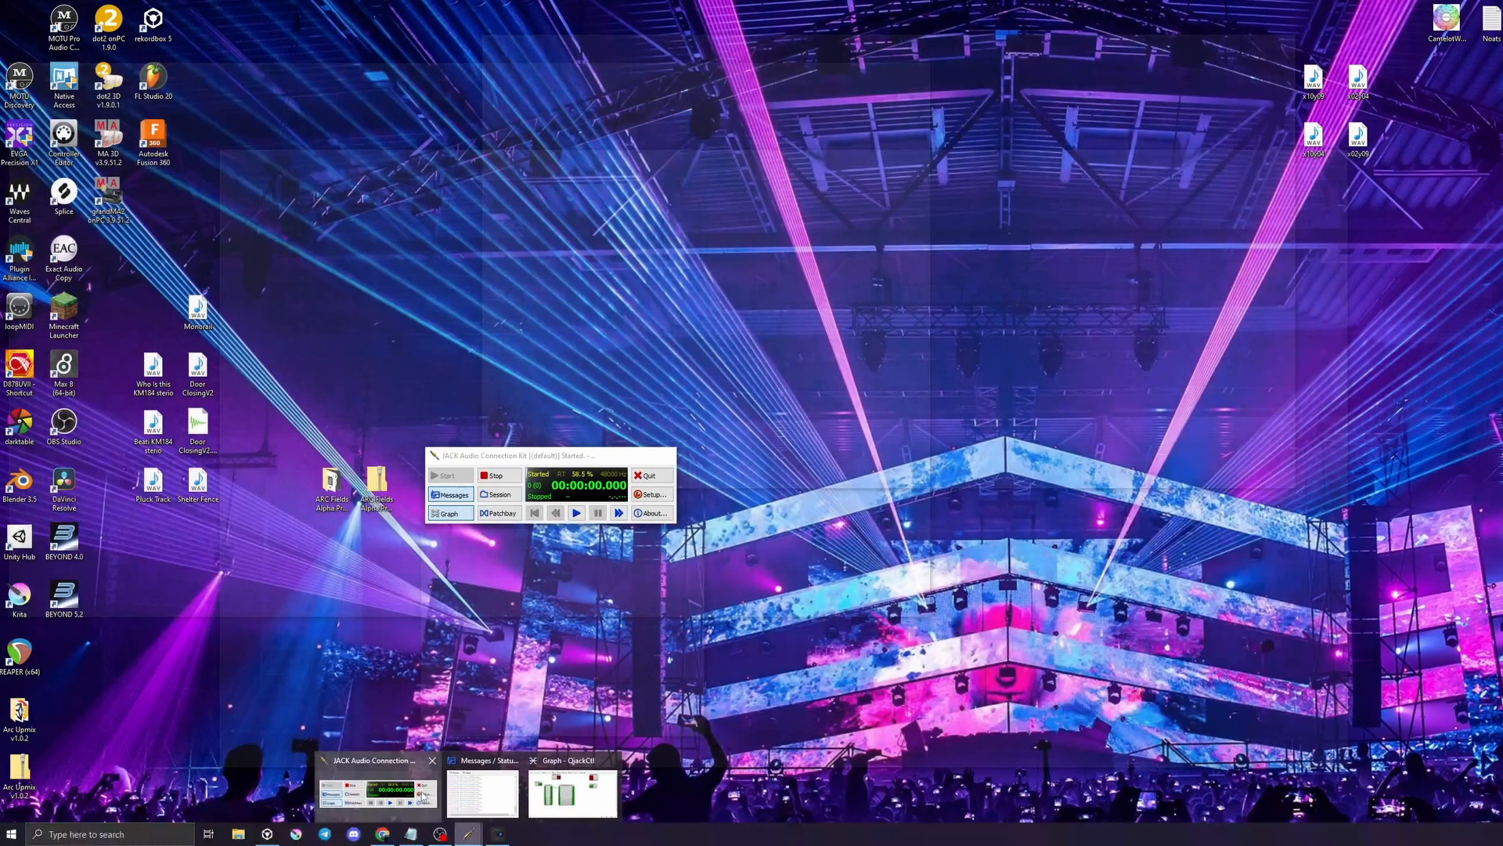
left_click(378, 793)
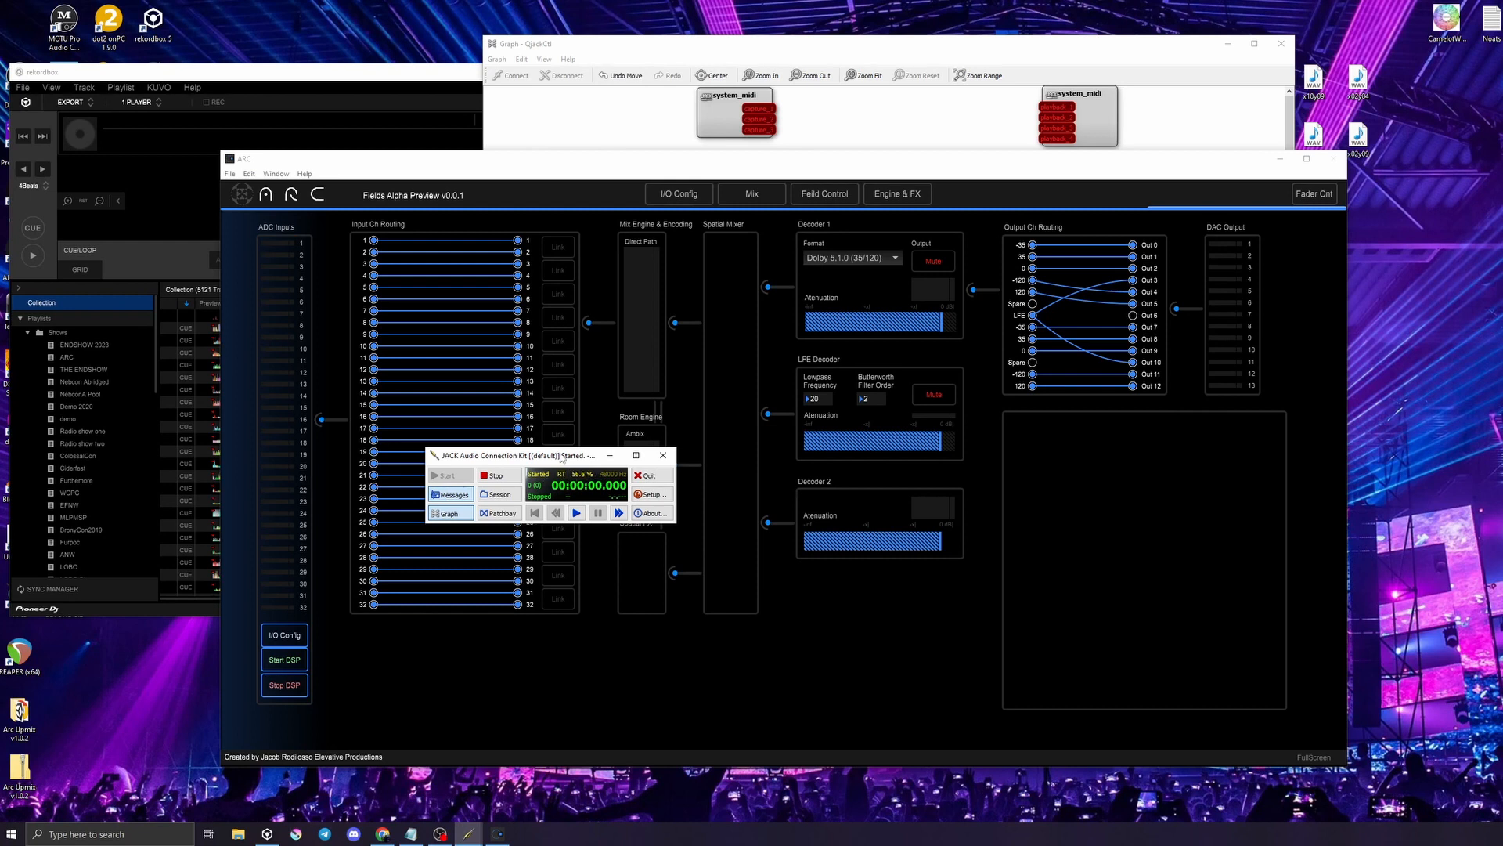
left_click_drag(561, 458, 668, 446)
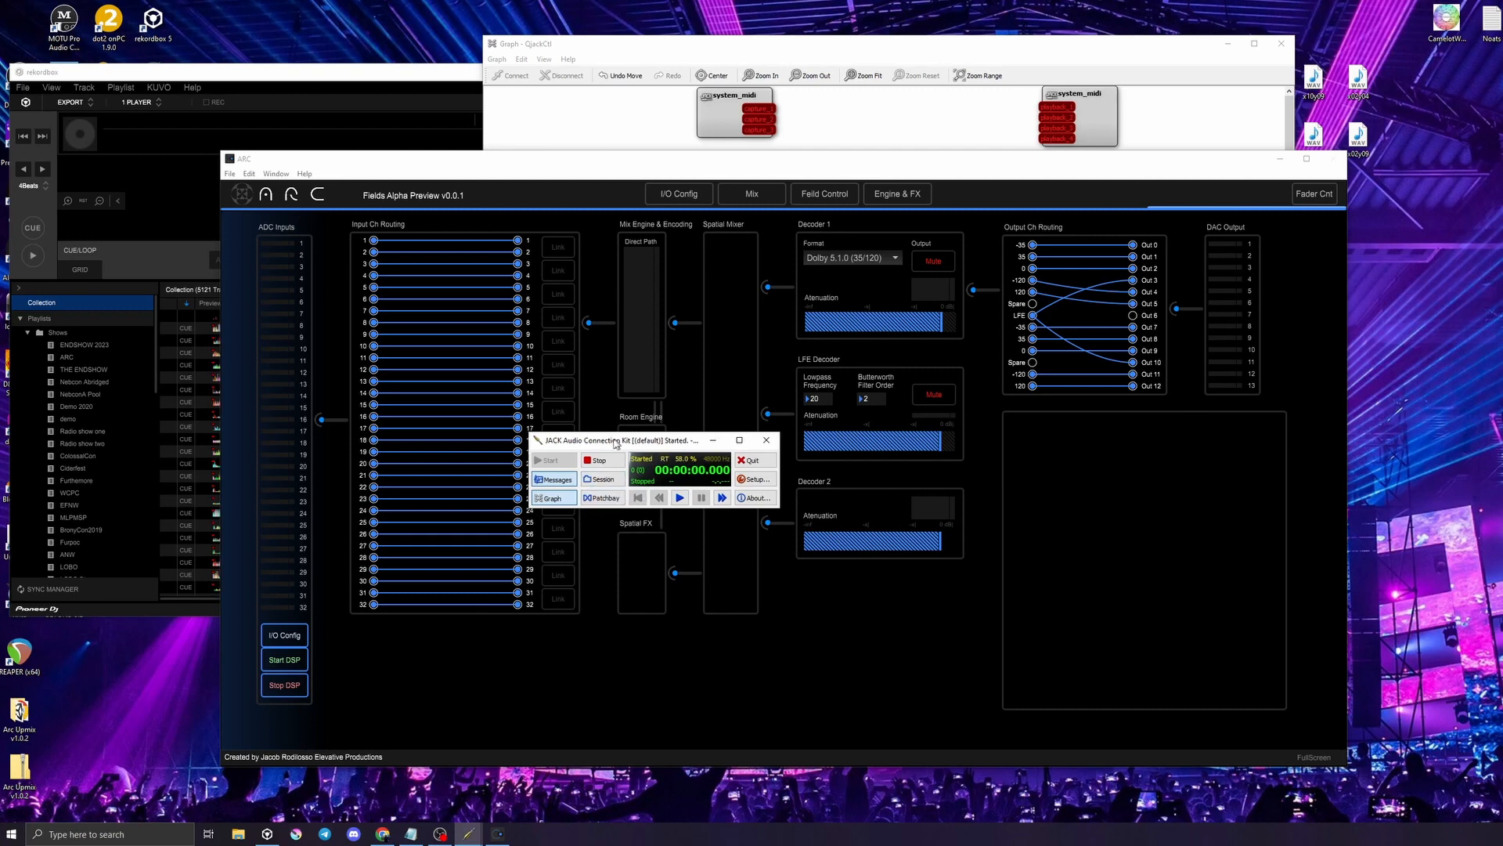
left_click_drag(621, 433, 1339, 401)
left_click_drag(654, 169, 779, 79)
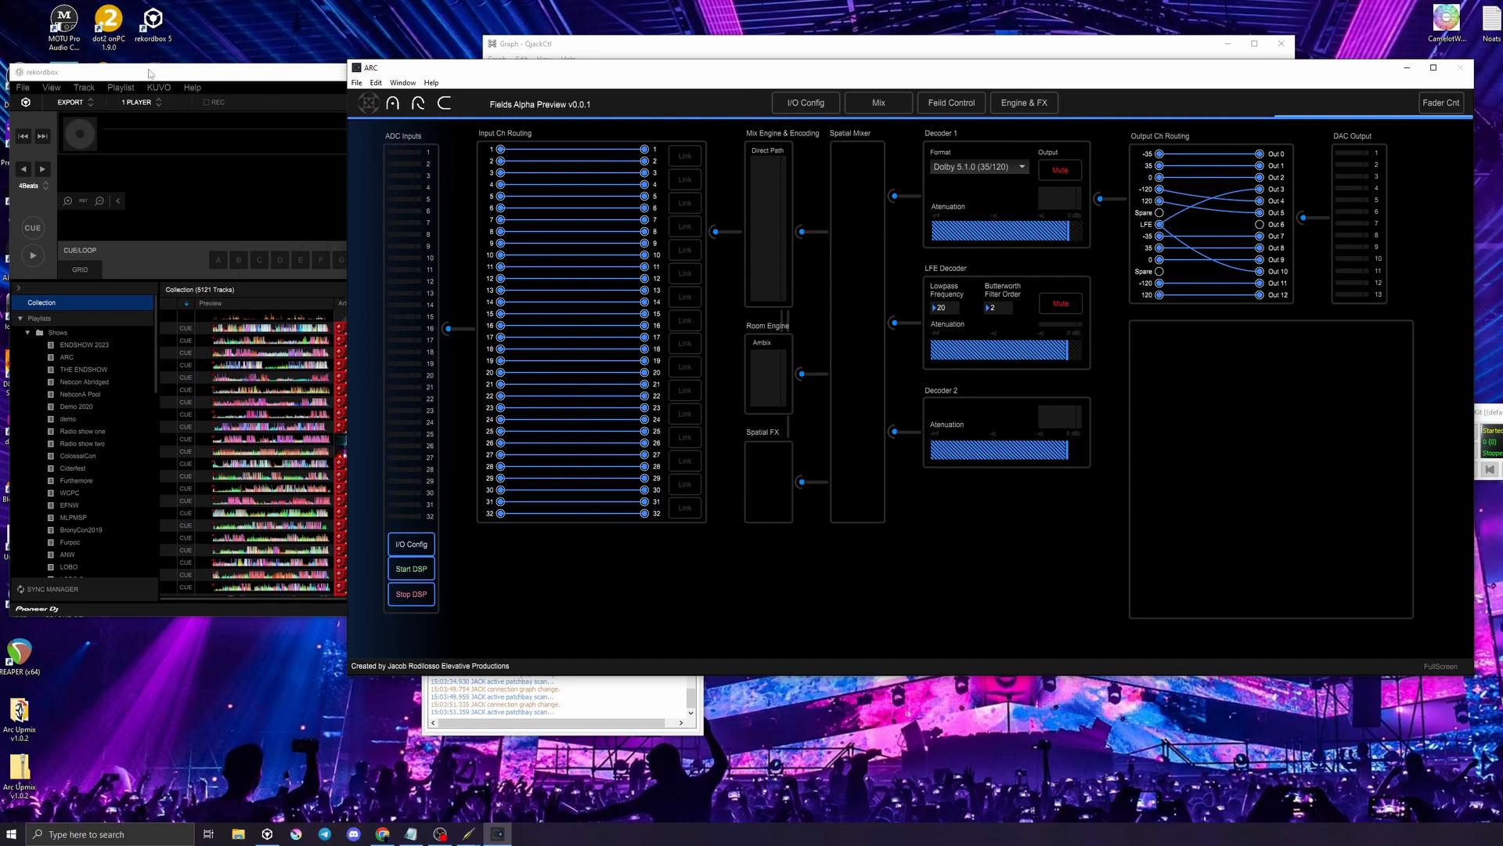
Load the track Devil's Night (Original Mix) in rekordbox and start playback
left_click(332, 364)
scroll(413, 441, "down", 5)
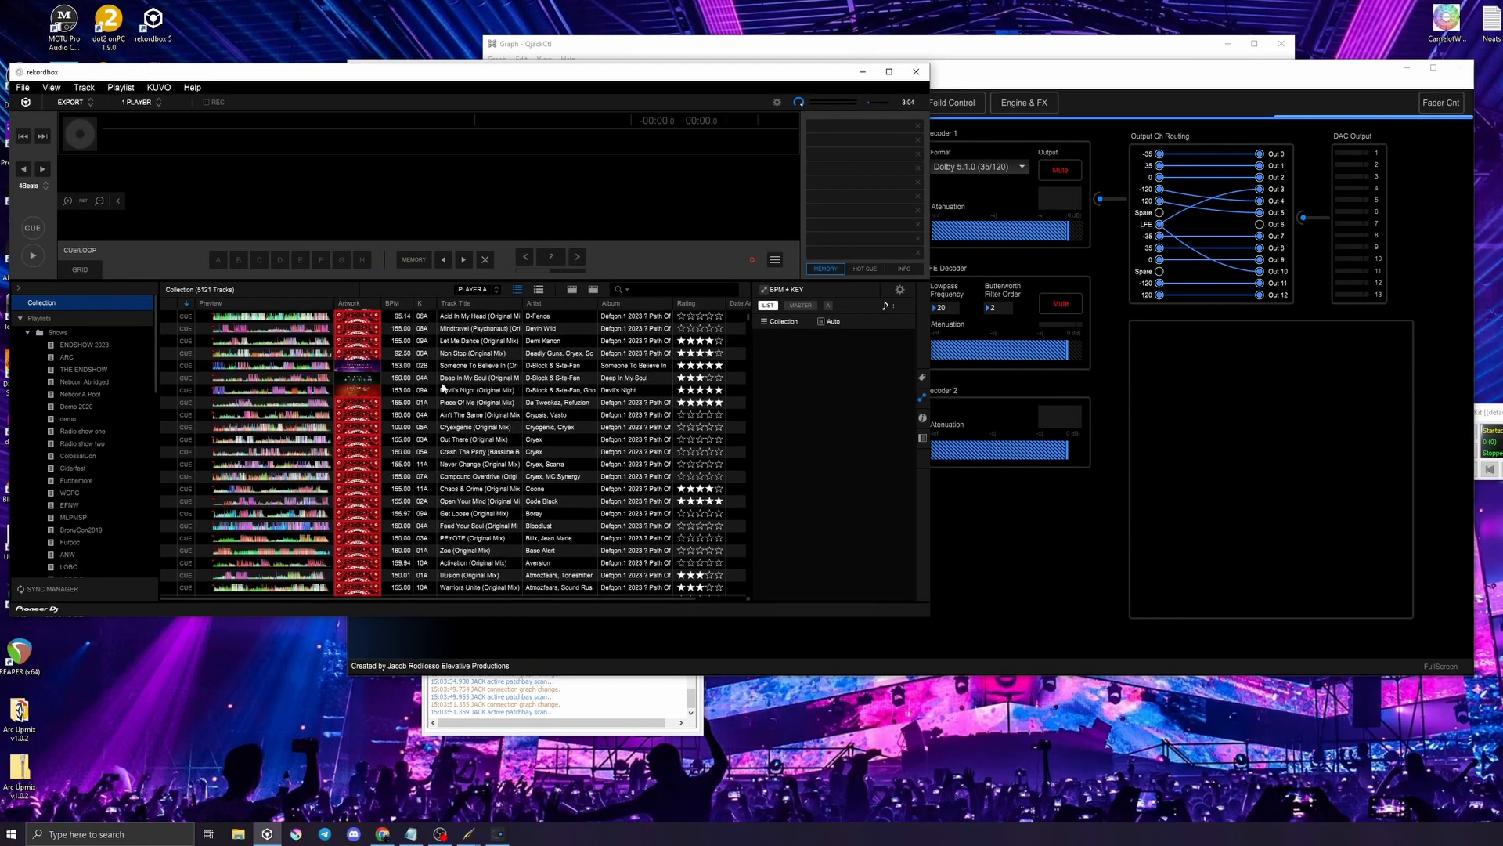
double_click(448, 390)
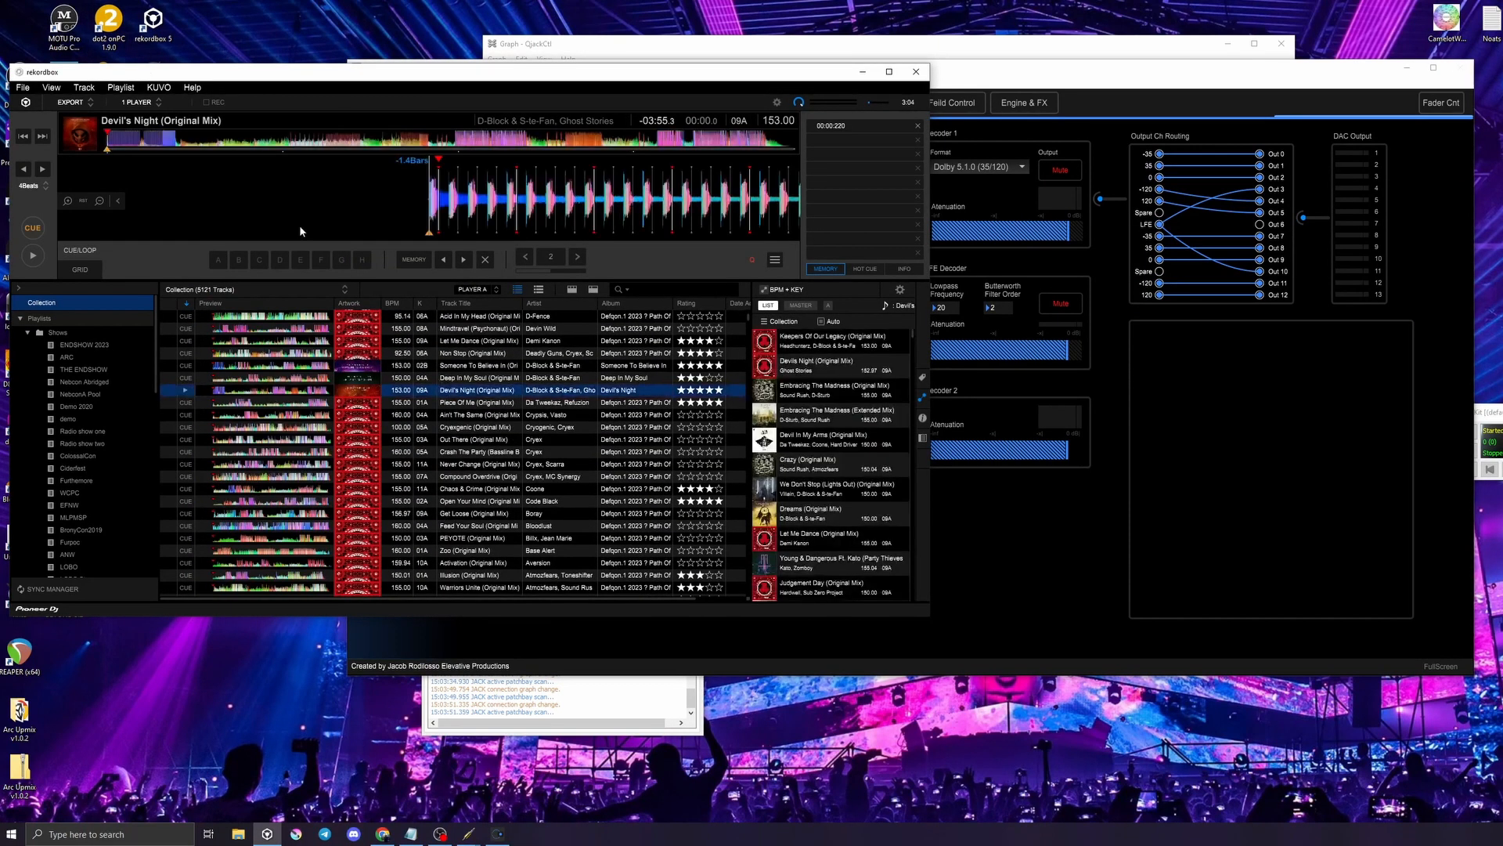
key("space")
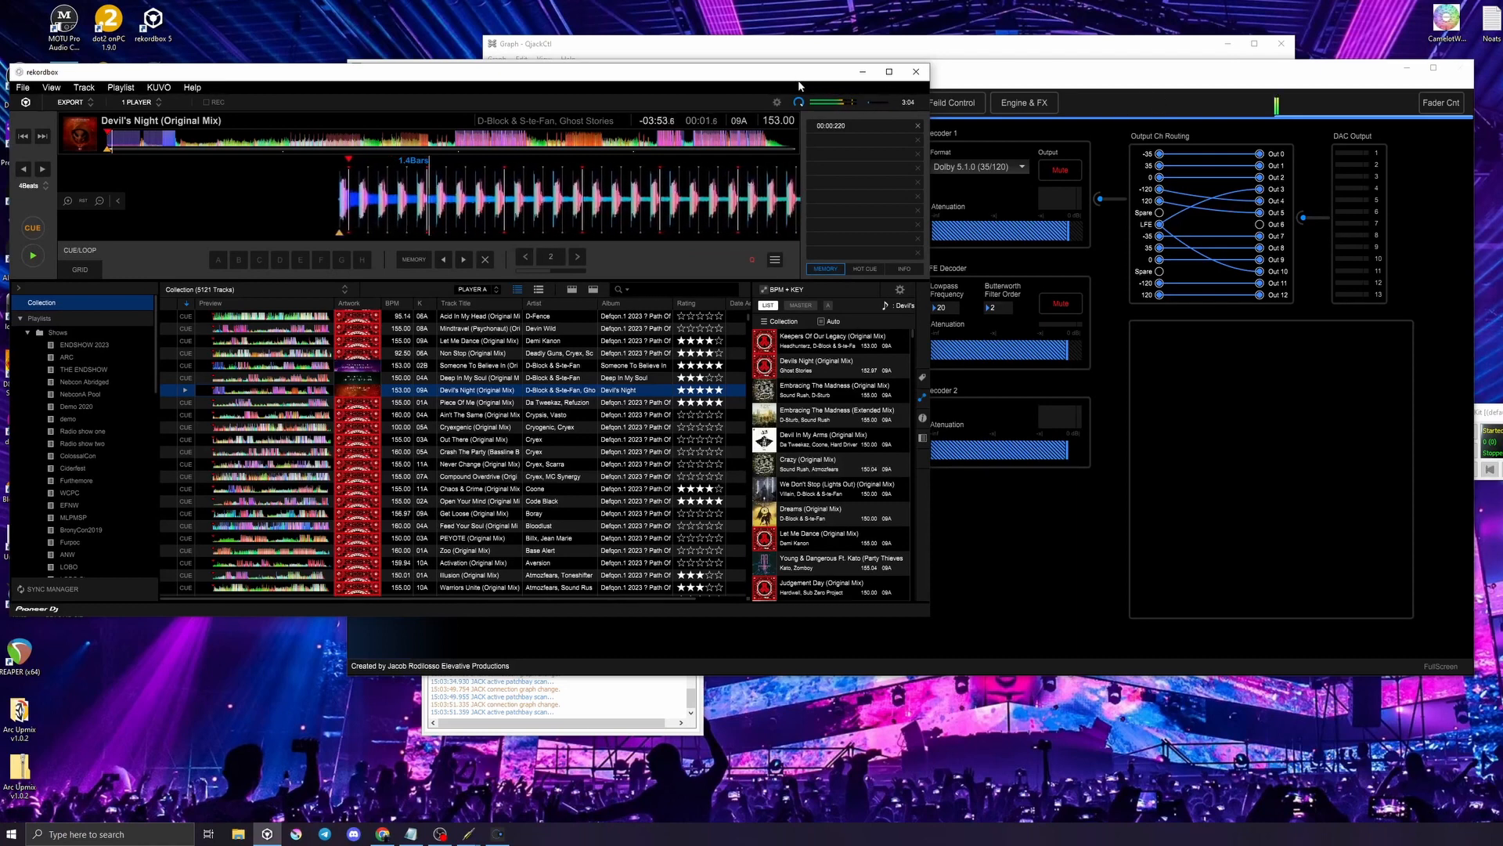
Bring ARC Fields forward and compare its ADC input meters with the rekordbox connections in the JACK graph
left_click_drag(1007, 72, 898, 87)
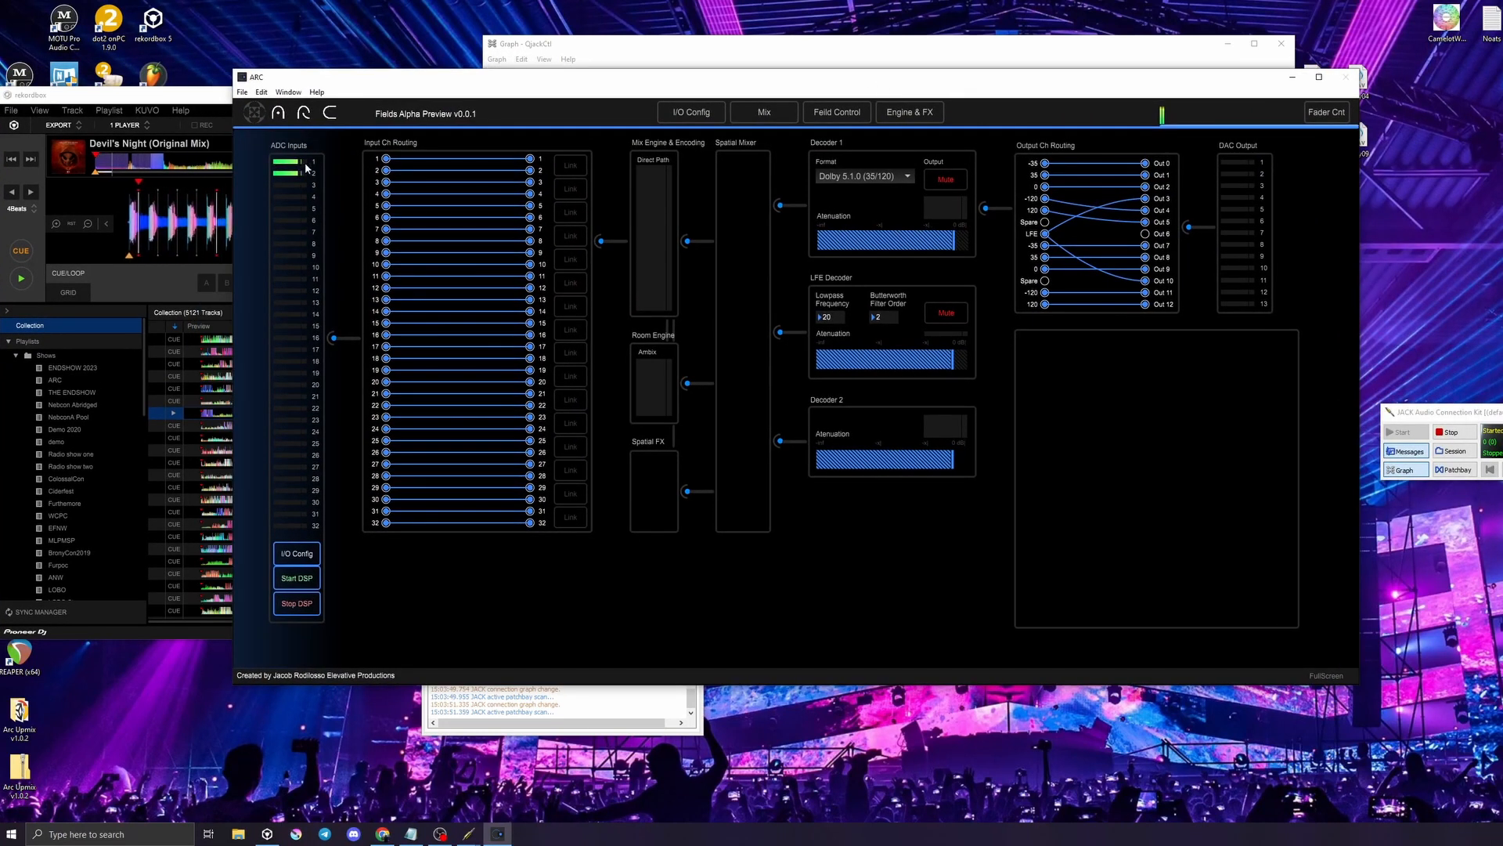
left_click_drag(681, 118, 550, 88)
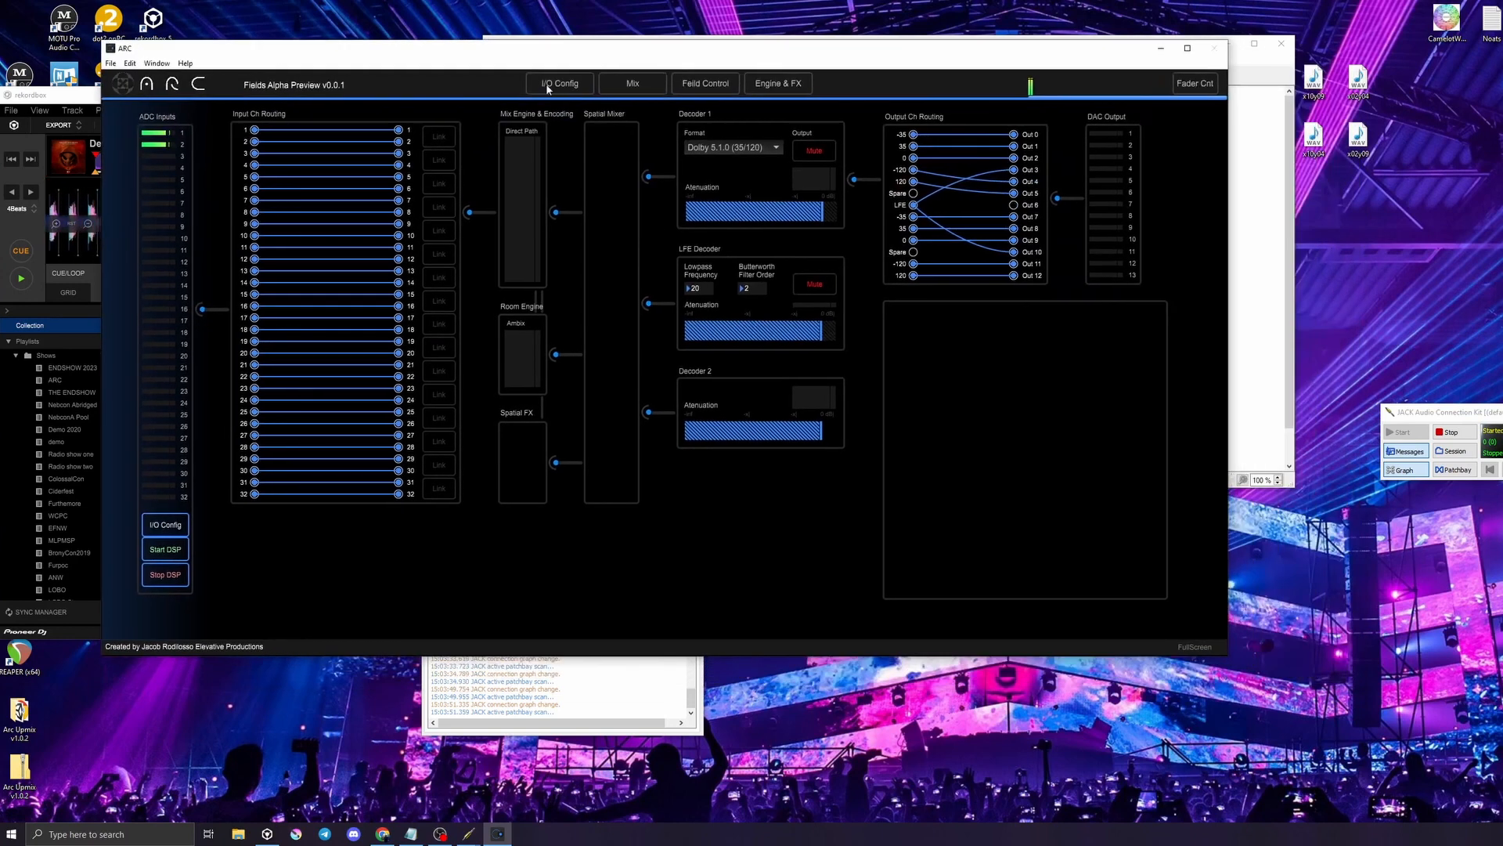
left_click(1264, 176)
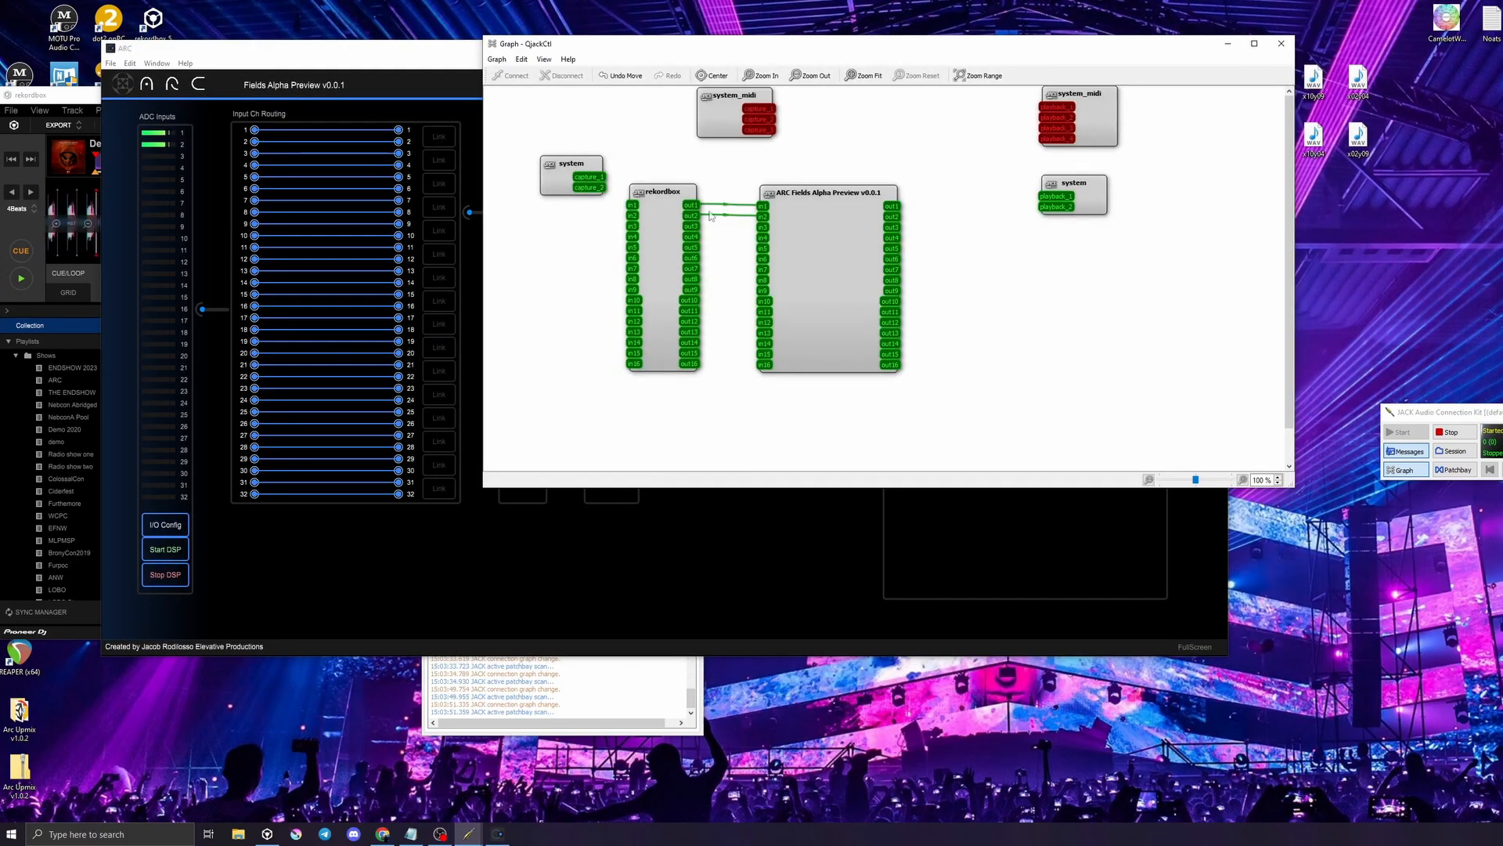
left_click(323, 71)
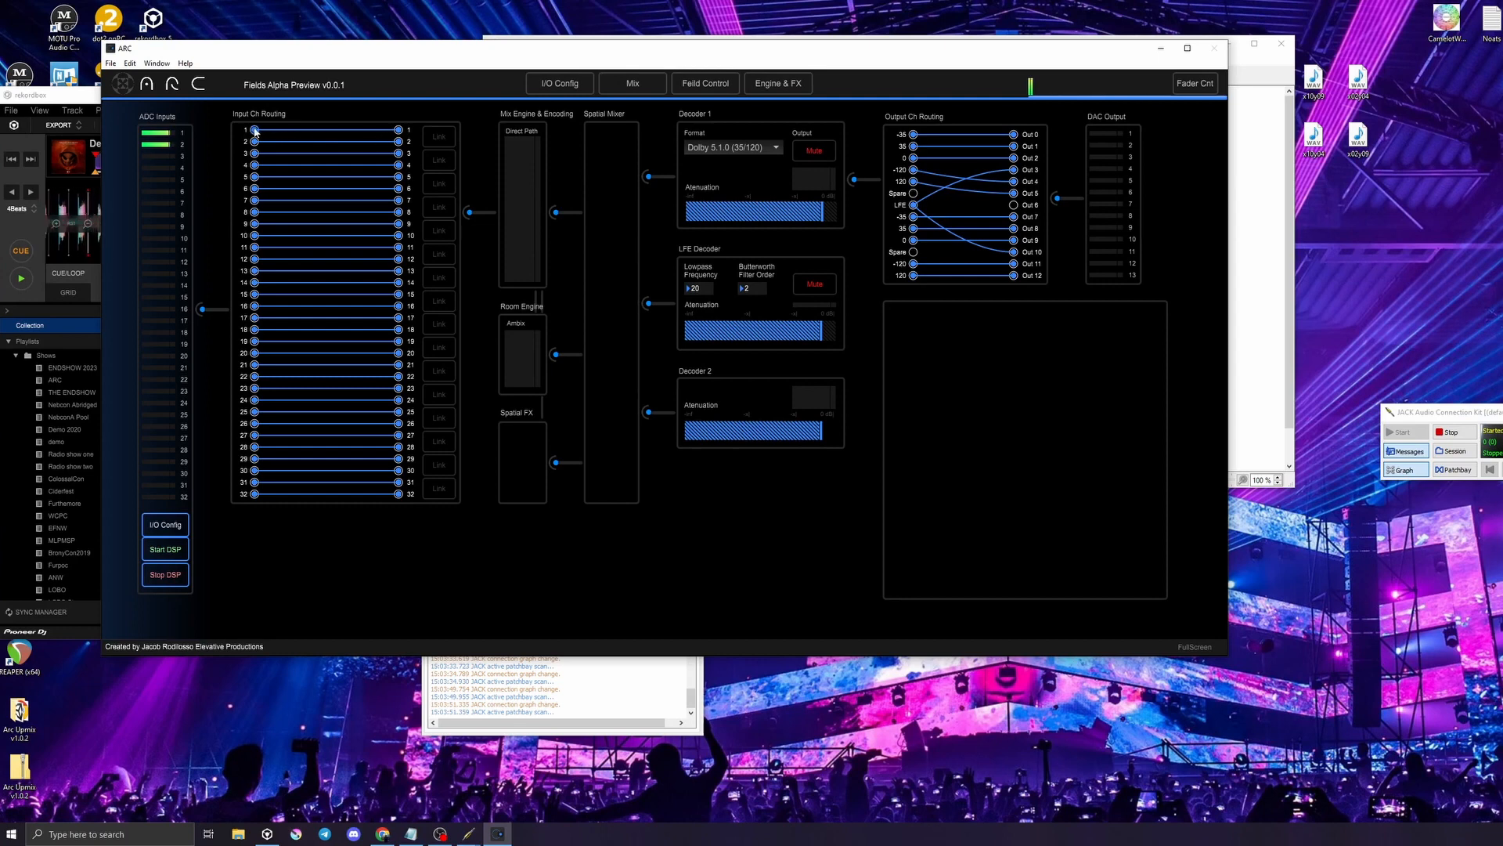
Route input 1 to channel 5 in place of input 5, and remove a trial link from input 1 to channel 12
left_click_drag(255, 131, 398, 178)
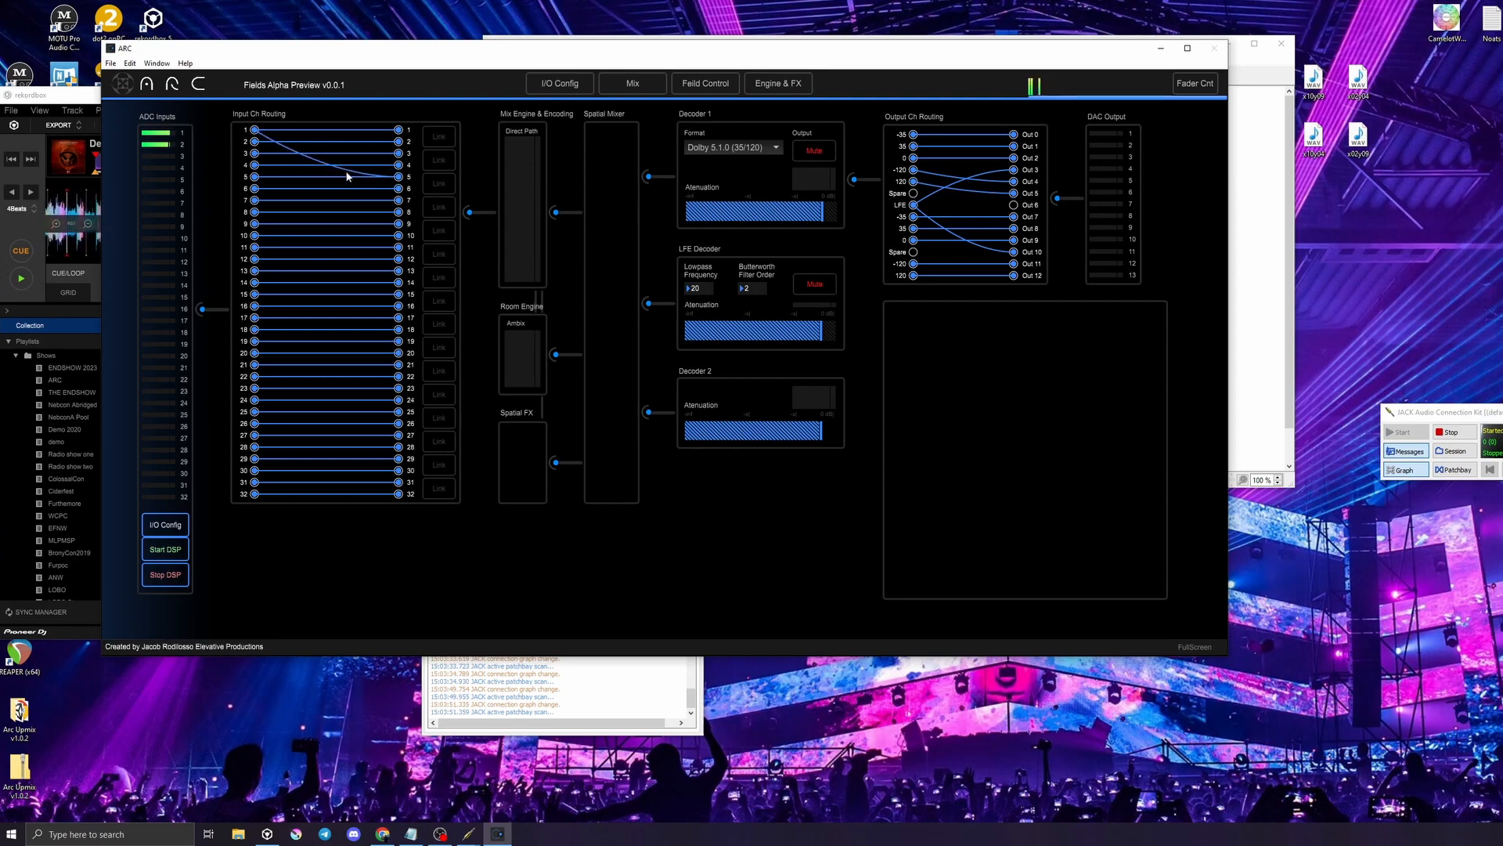
left_click_drag(254, 131, 398, 259)
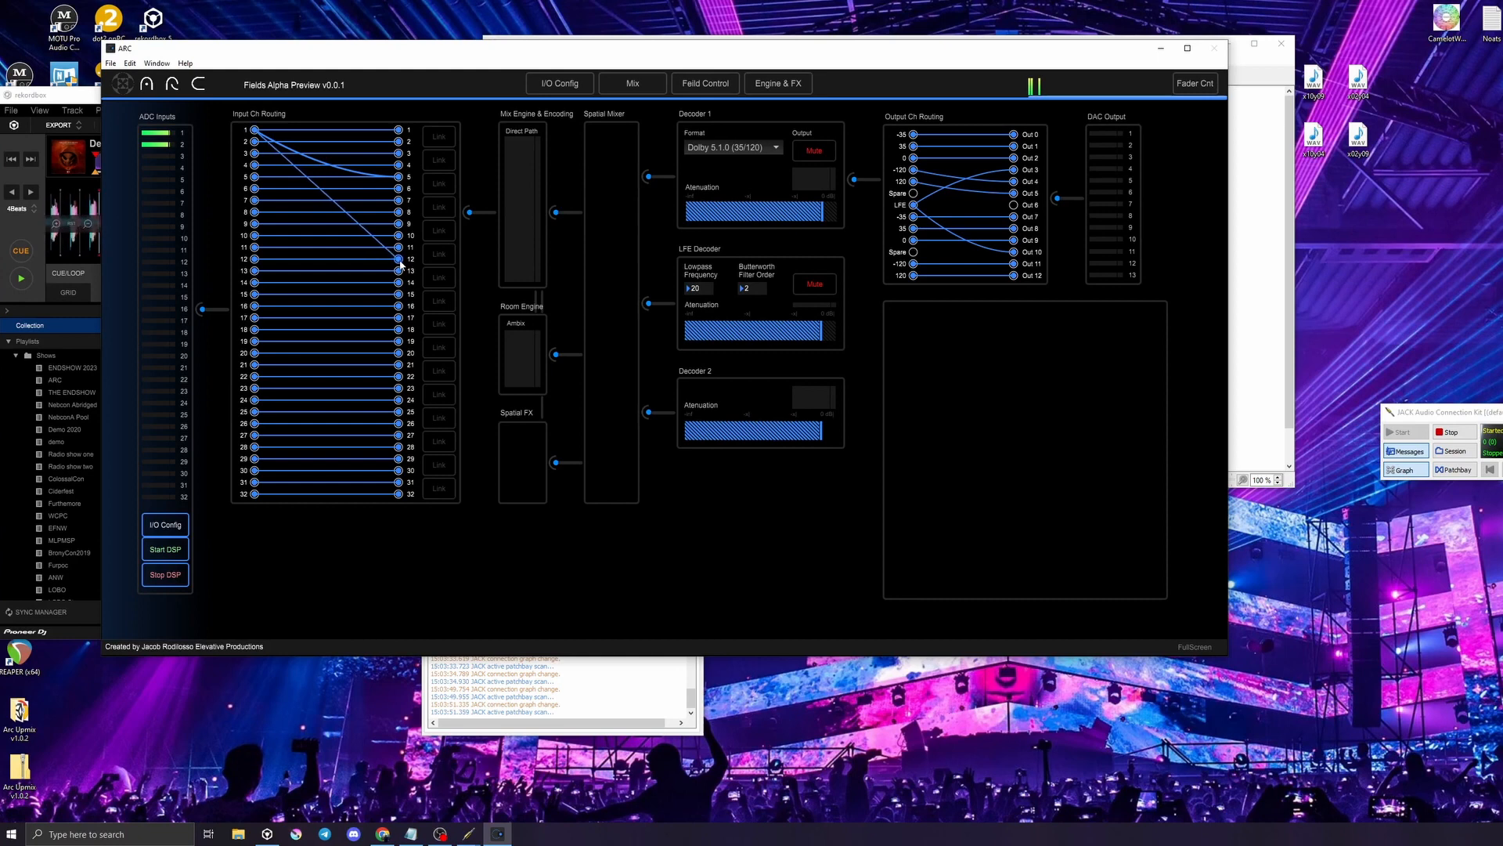
left_click(299, 202)
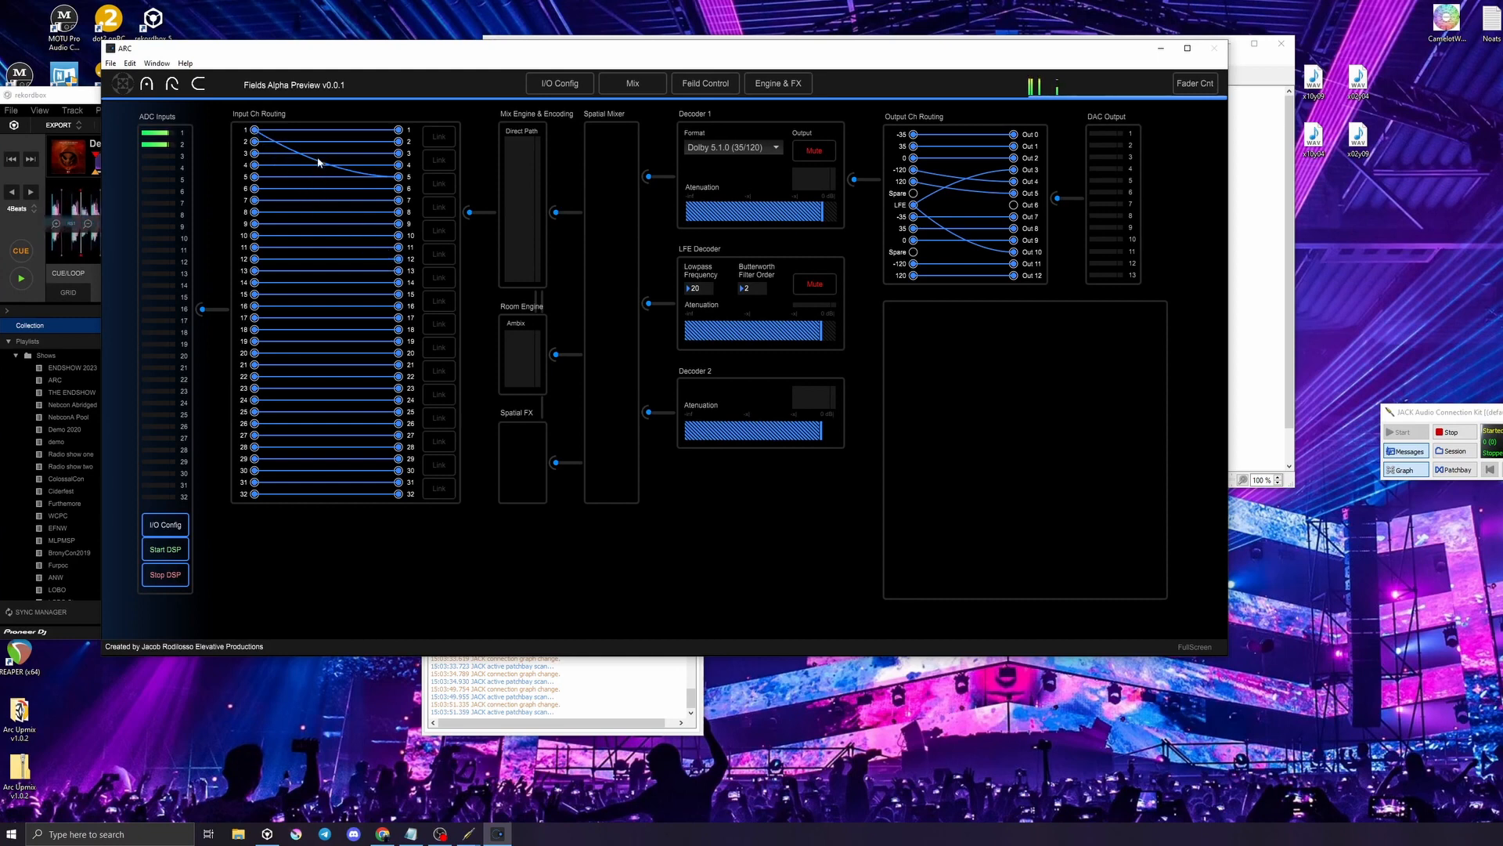
left_click(318, 167)
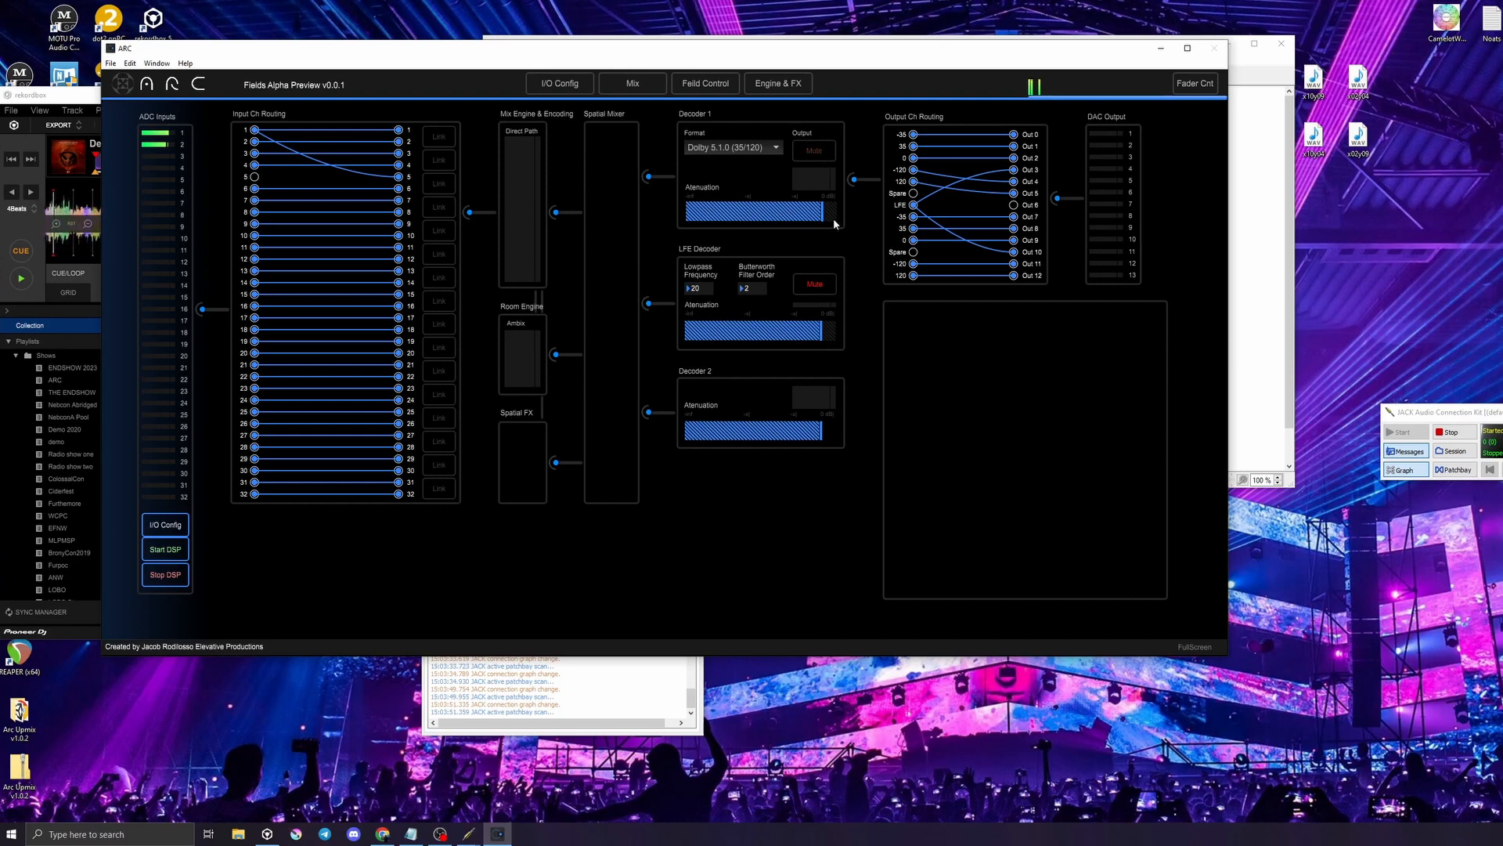
Set Decoder 1's format to Dolby 5.1.0 (35/120) and link input channels 1 and 2
left_click(703, 148)
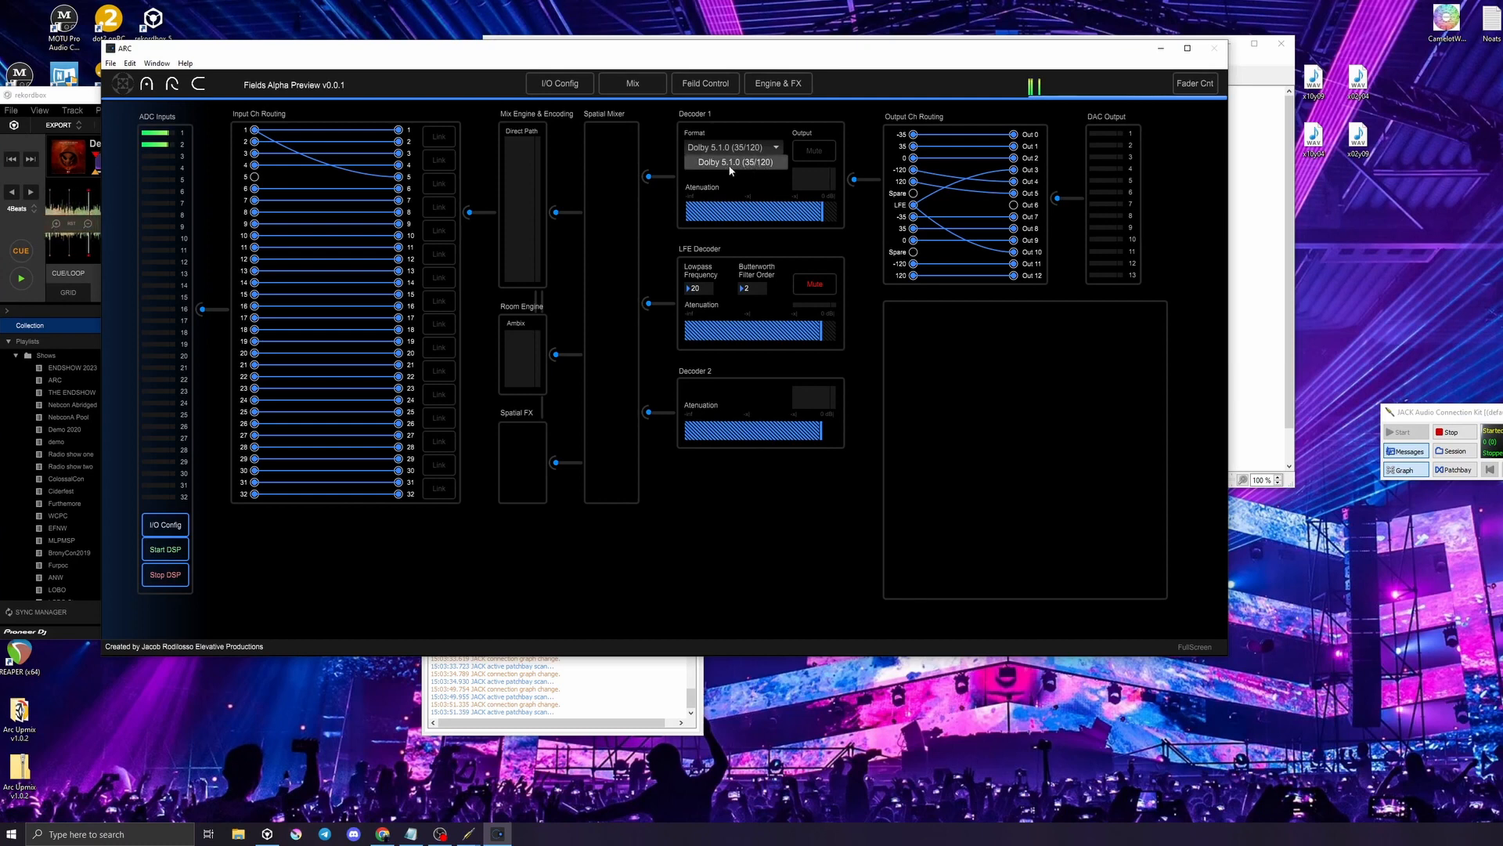
left_click(742, 167)
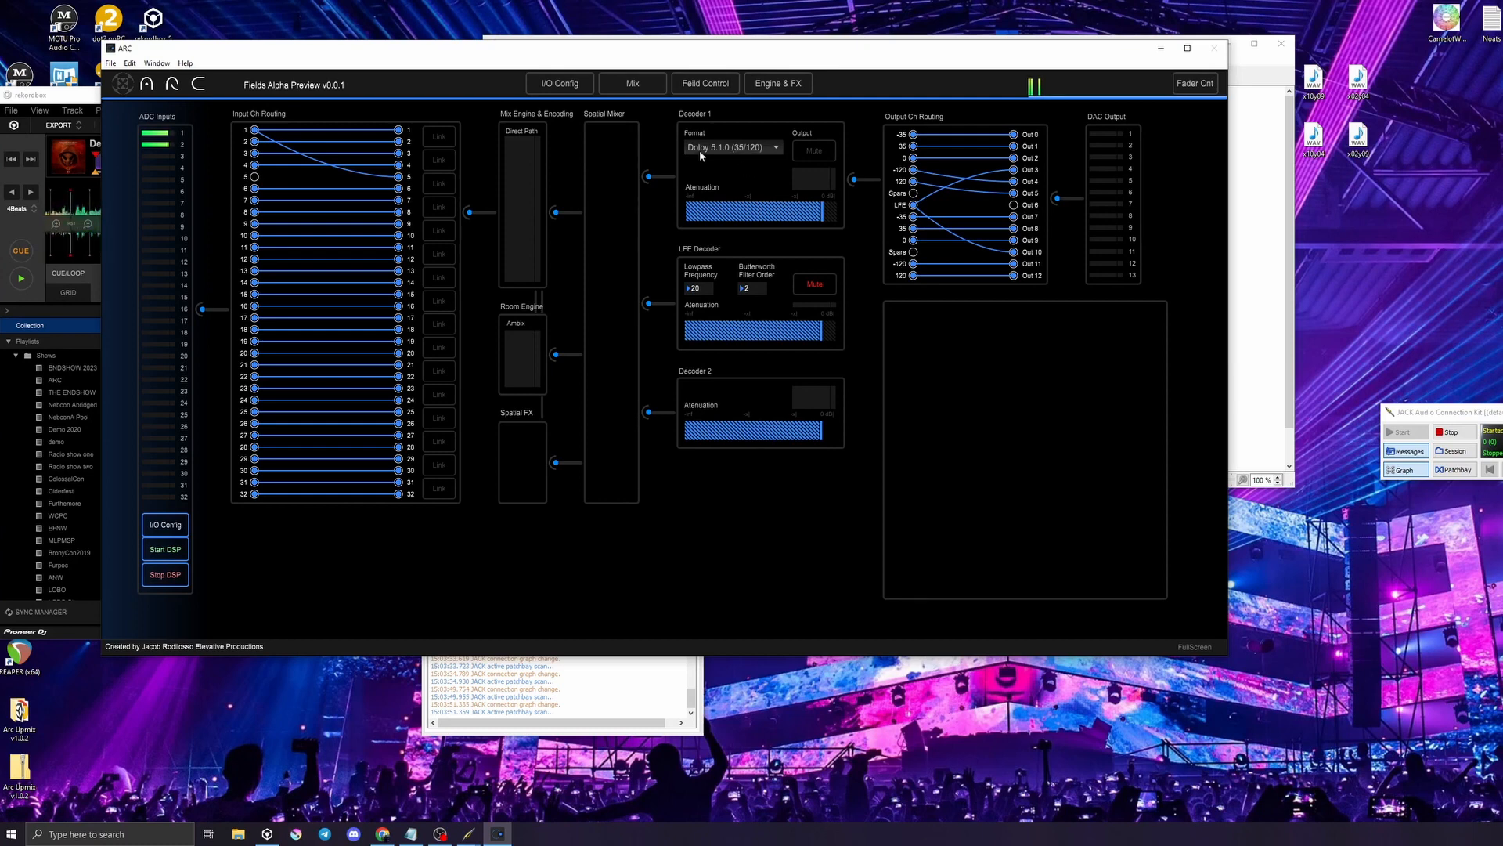
left_click(441, 138)
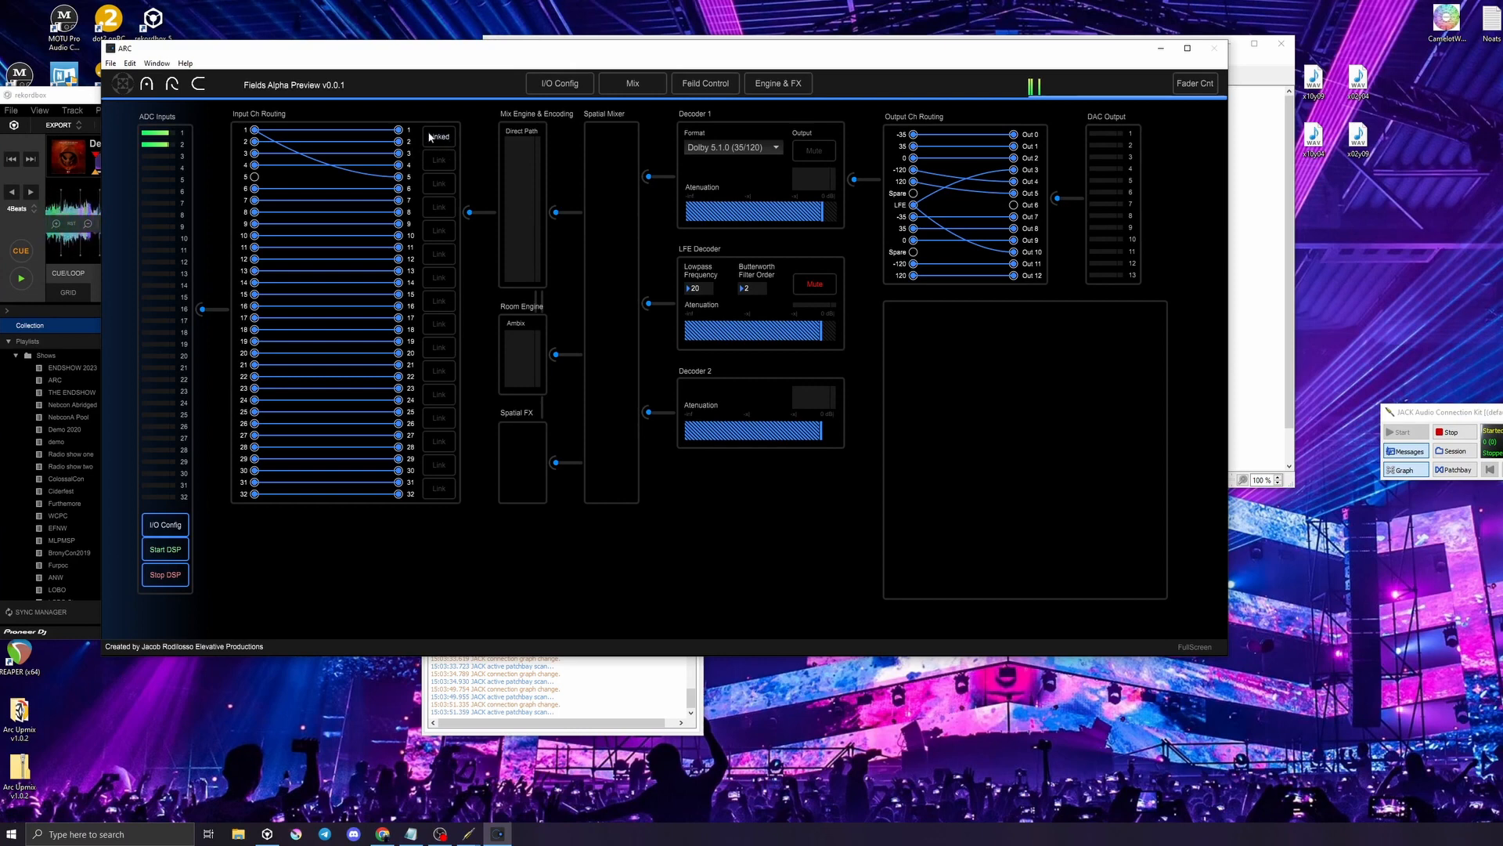
Examine channel 1's mix view, the JACK control window's status and the ARC Fields input routing
left_click(626, 86)
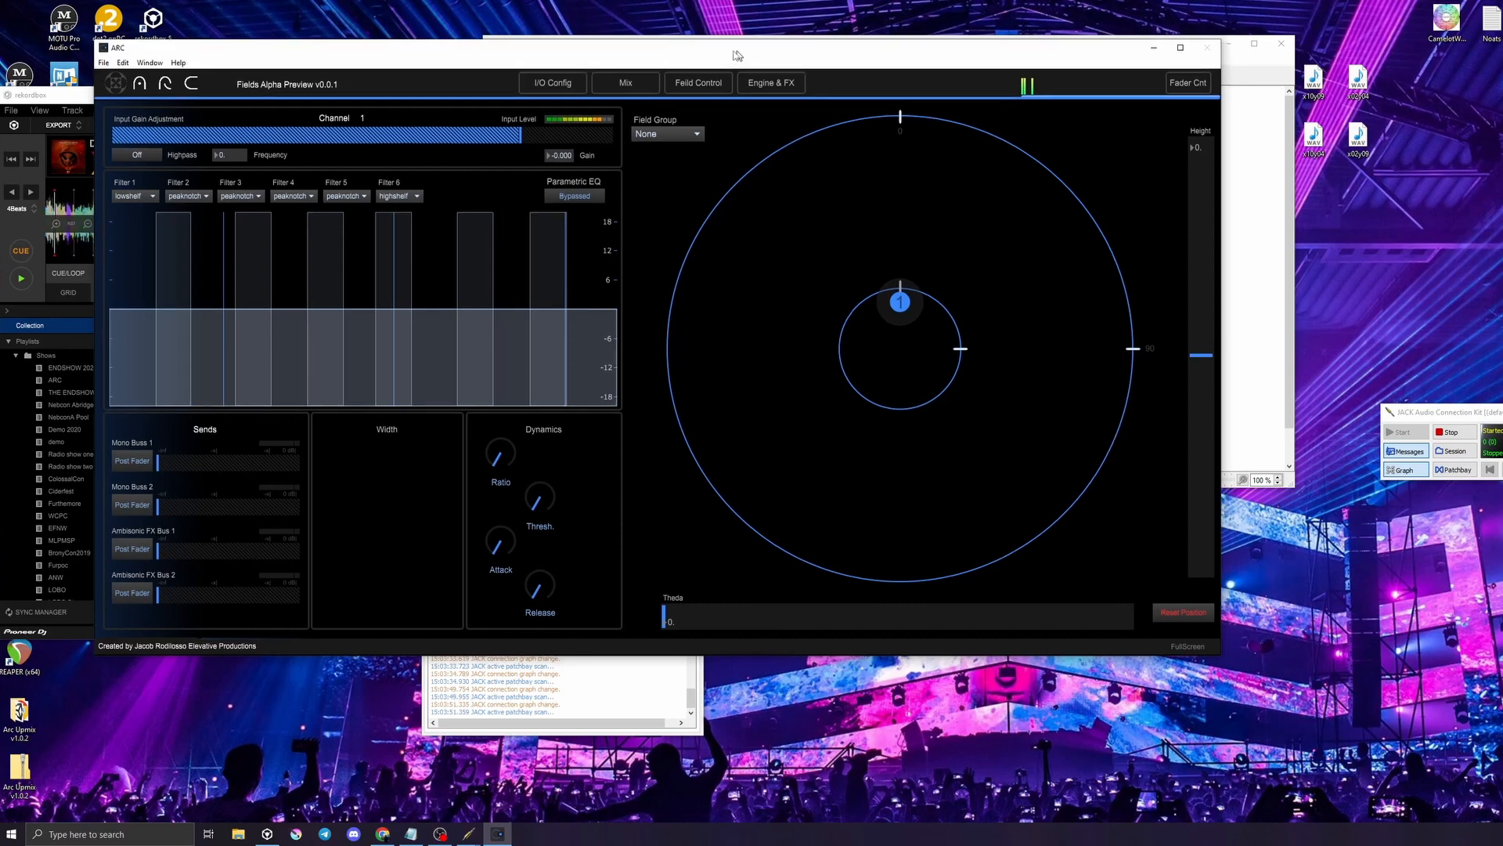
left_click_drag(746, 52, 738, 42)
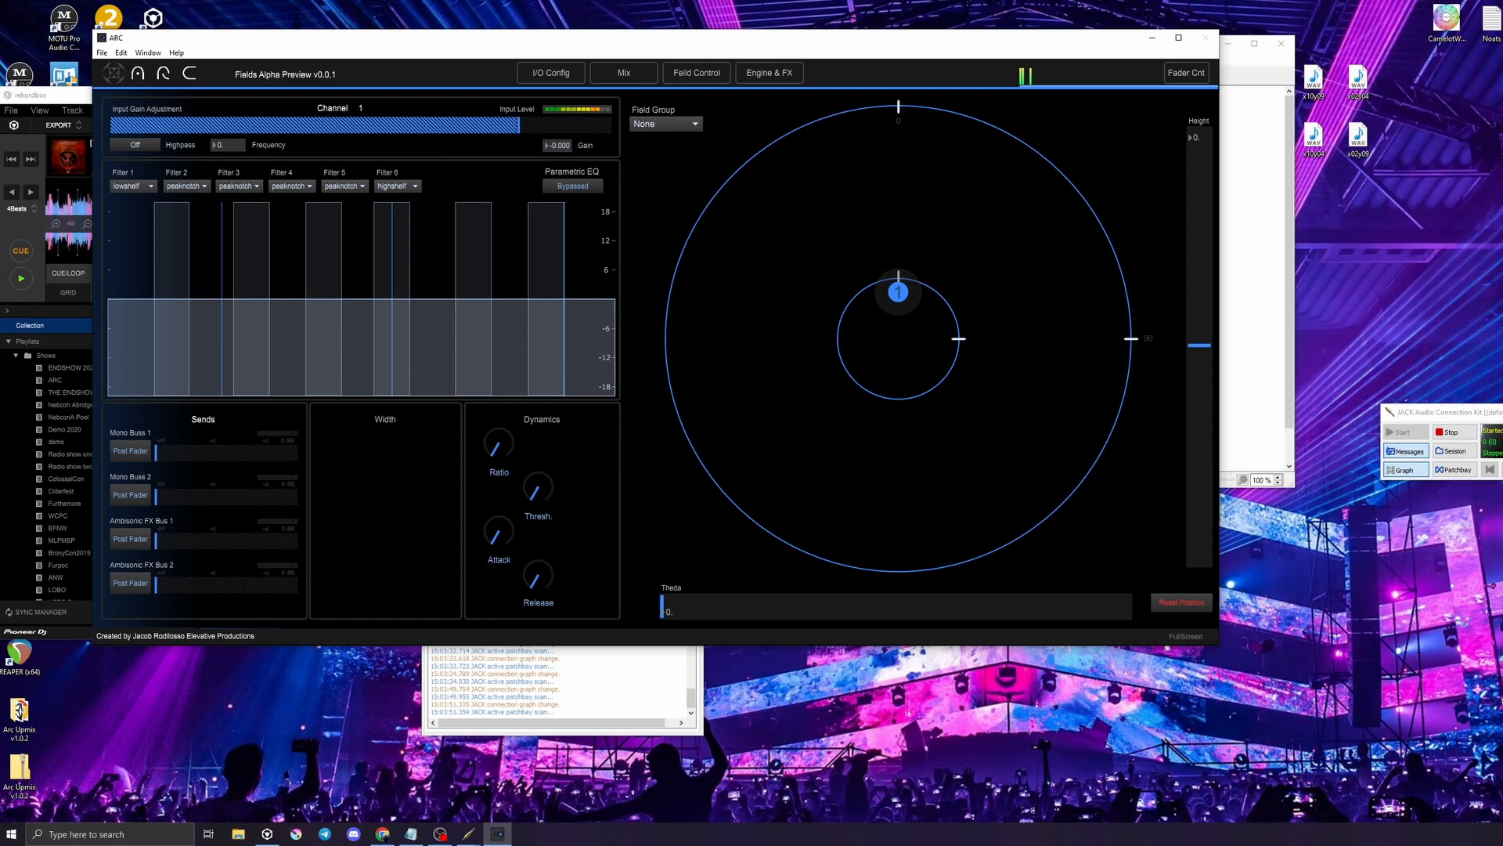
left_click_drag(1481, 420, 1013, 414)
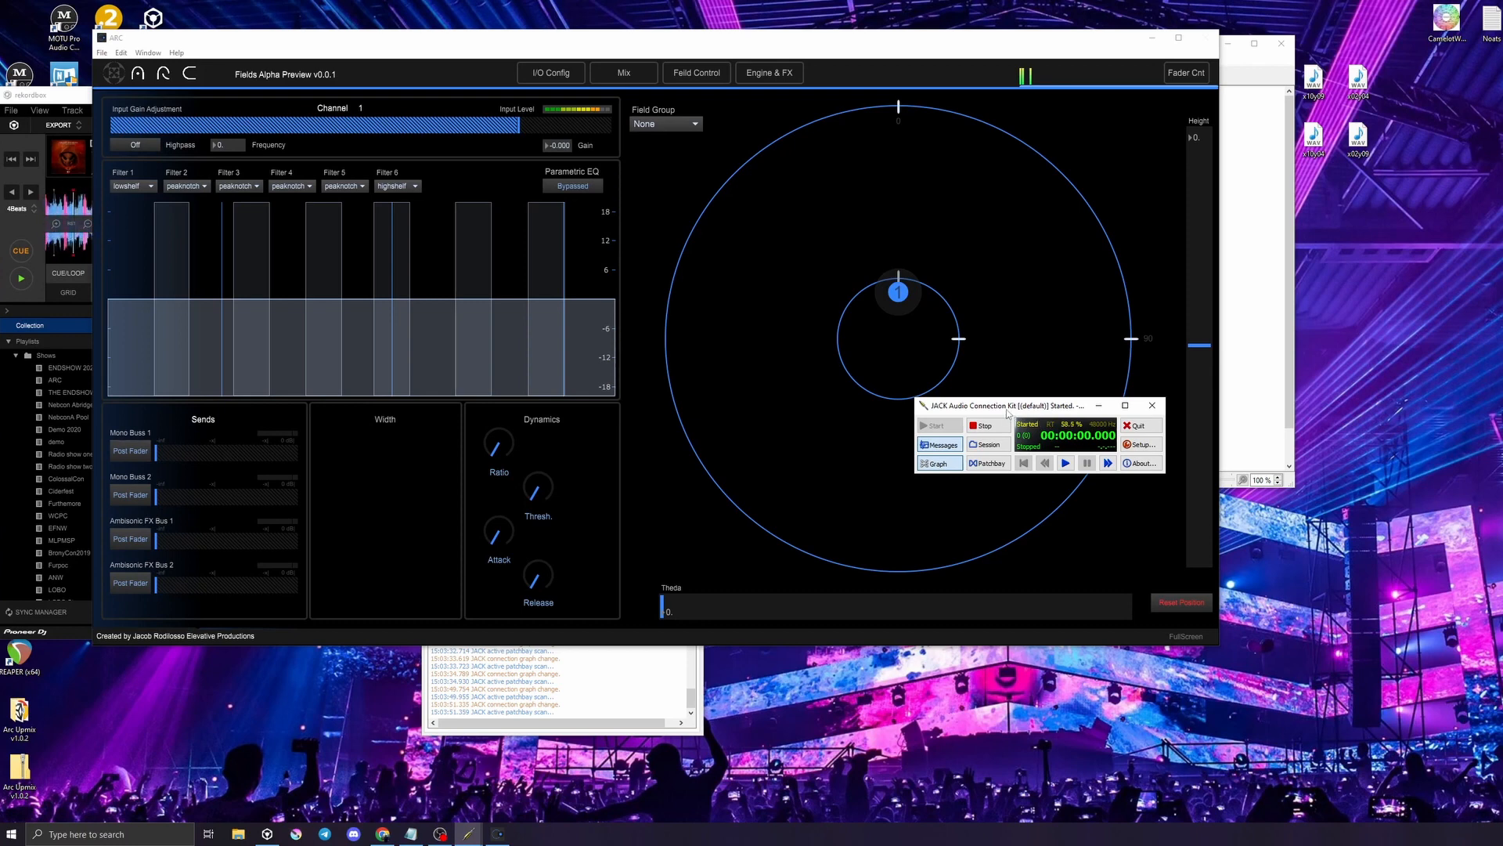
left_click_drag(1005, 413, 1373, 530)
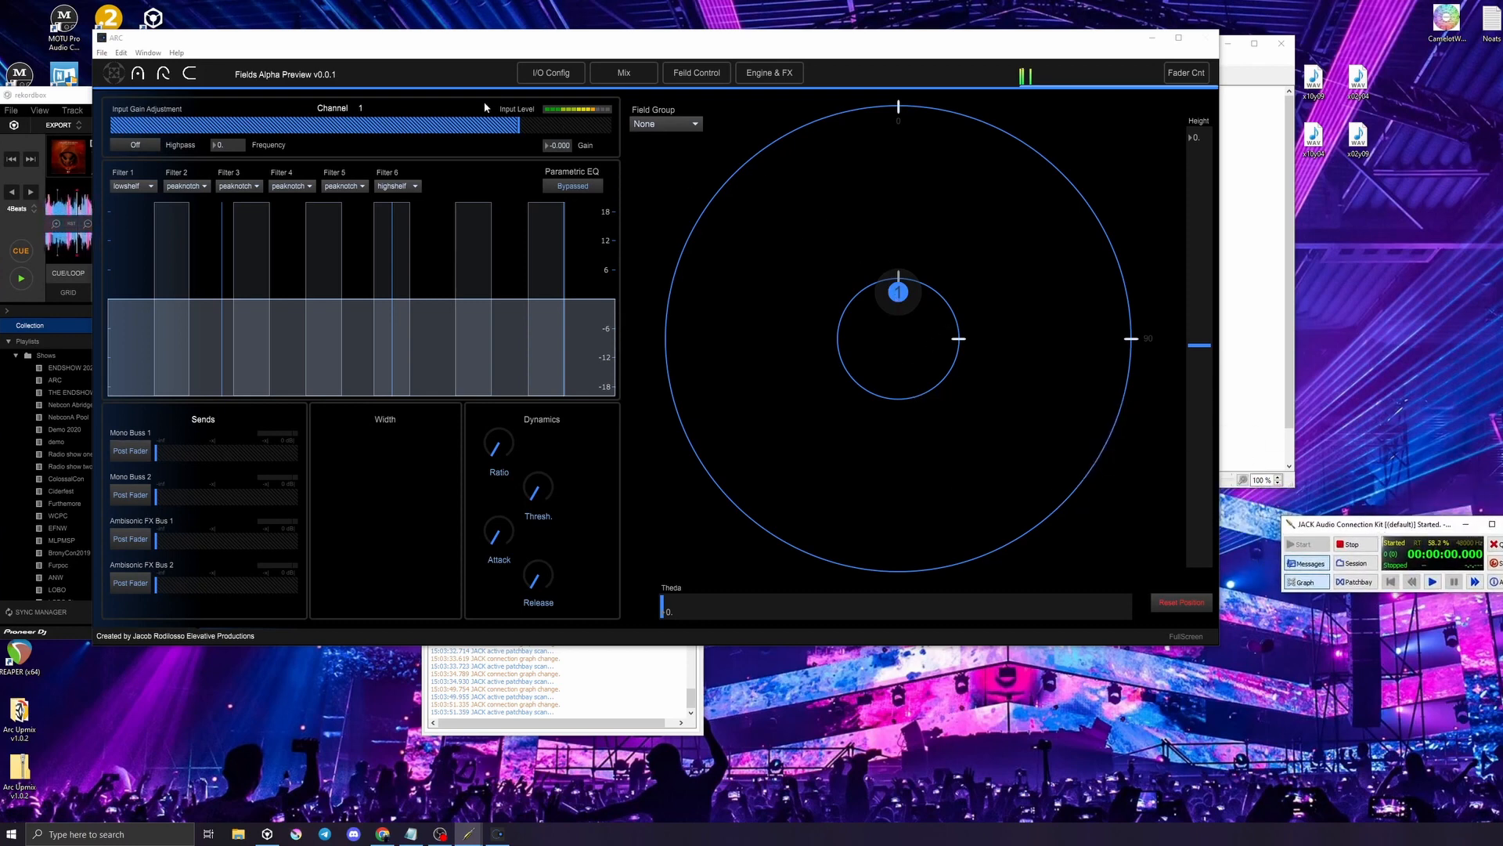
left_click(561, 73)
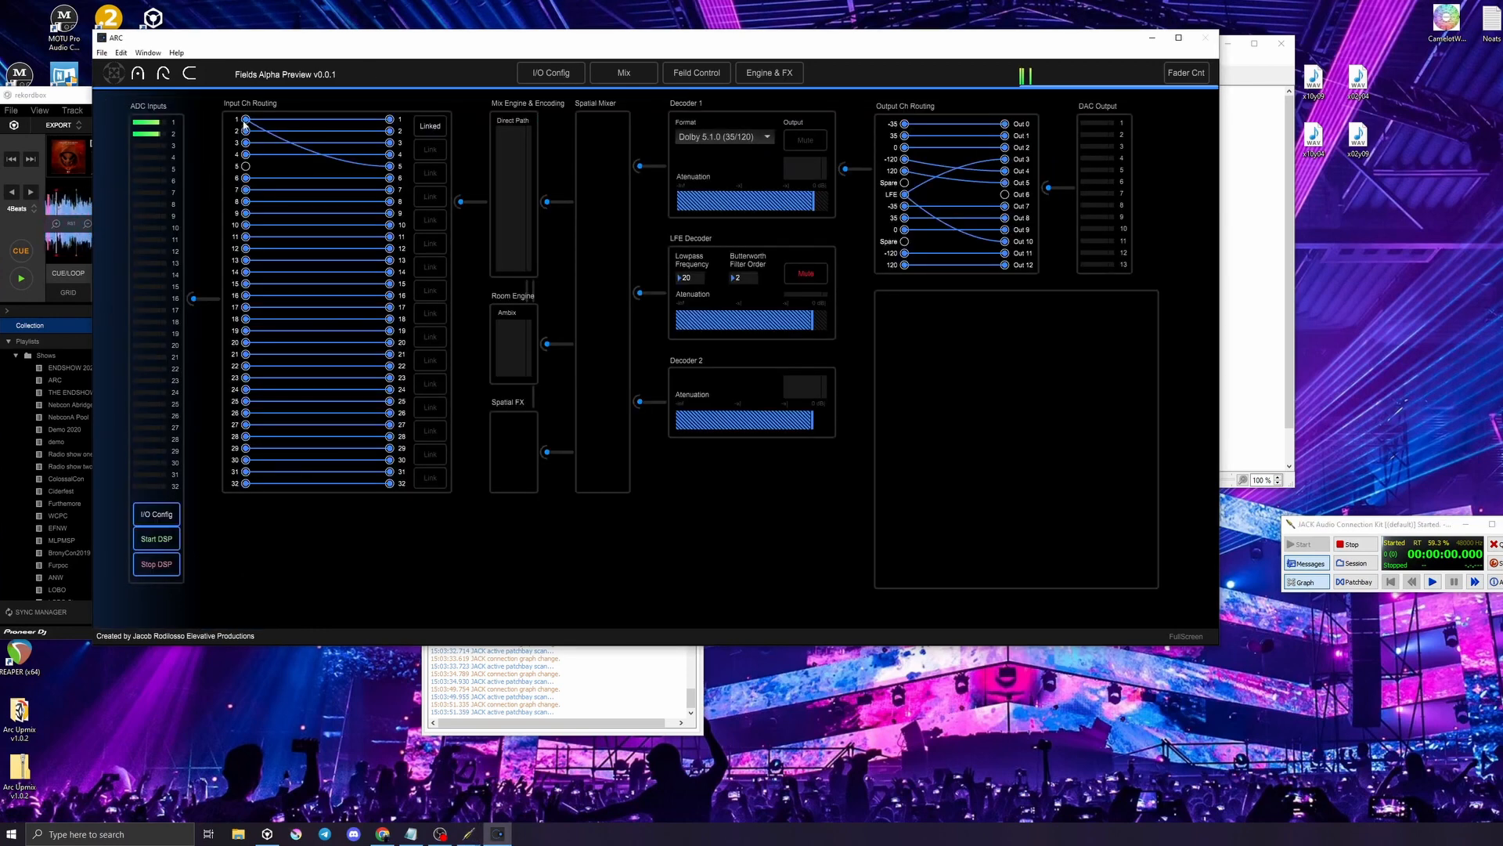
Position linked channel 1 front-left in the mix view's spatial field, at a Theta of about 44.5
left_click(624, 73)
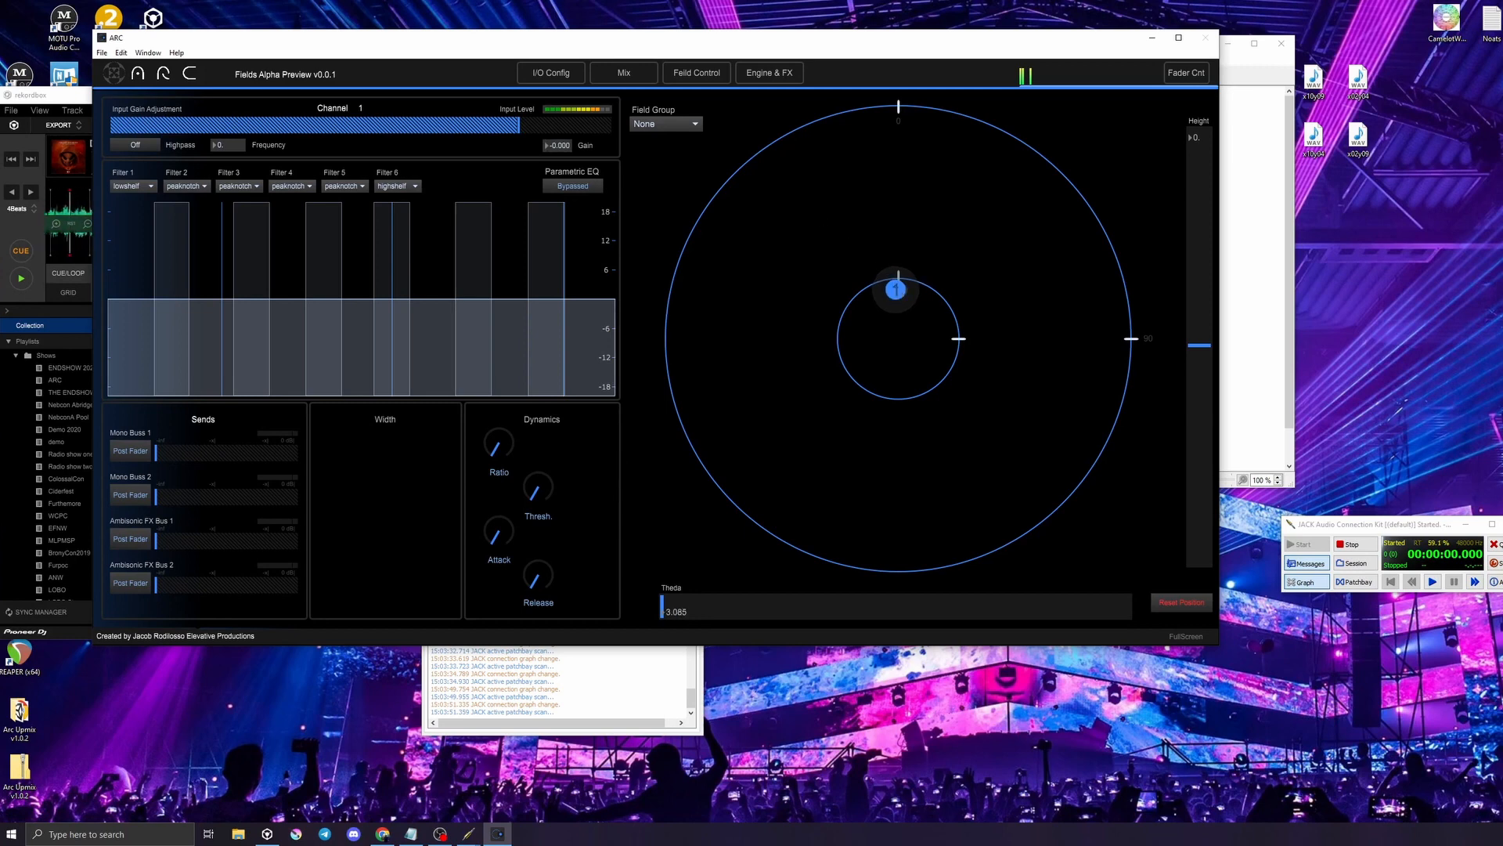
left_click_drag(898, 291, 805, 205)
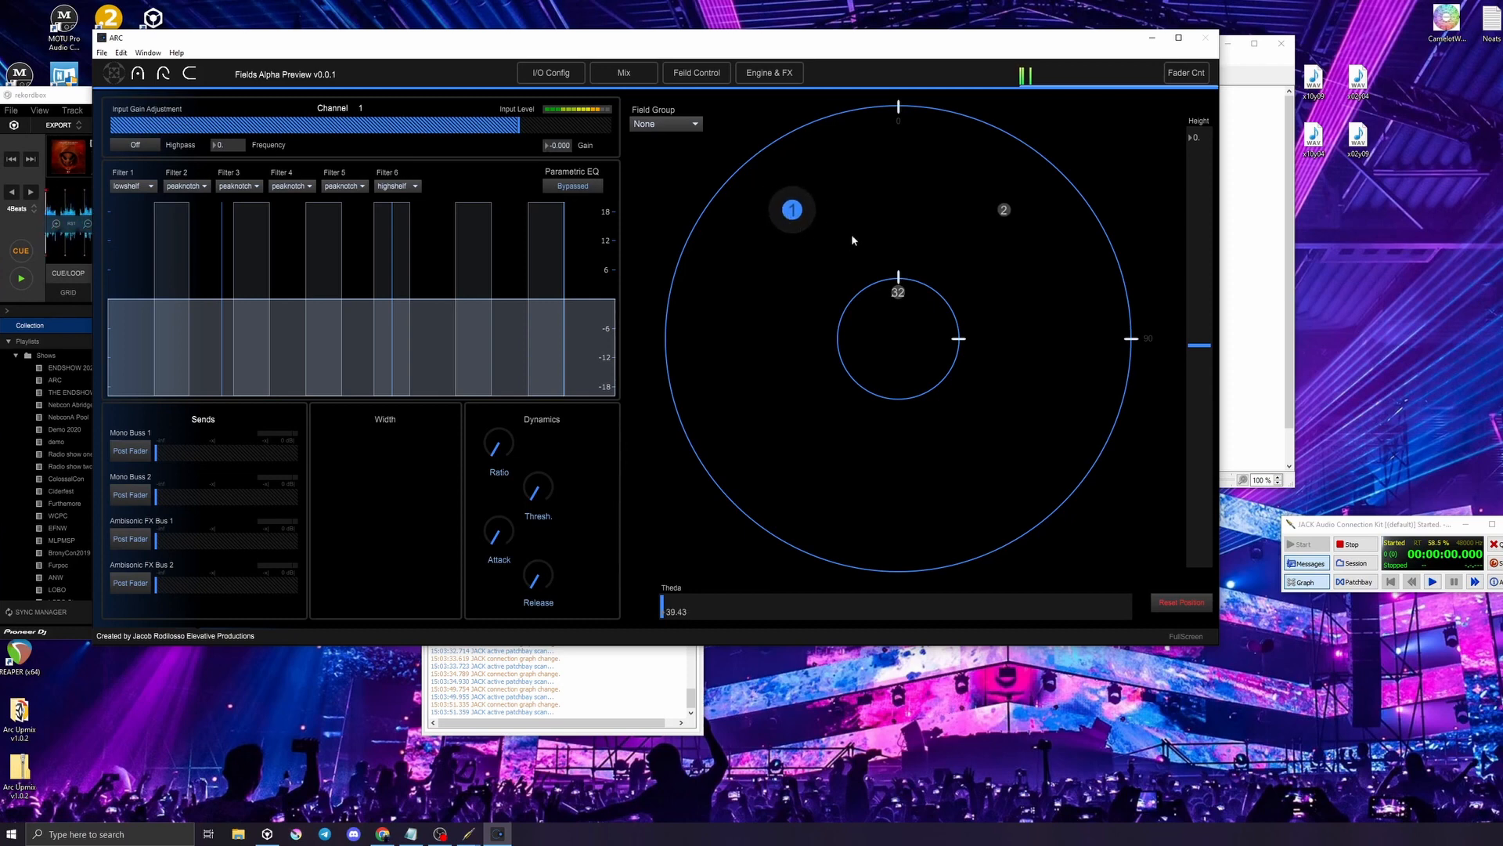
mouse_move(791, 213)
left_mouse_down()
mouse_move(819, 245)
mouse_move(759, 218)
mouse_move(794, 233)
left_mouse_up()
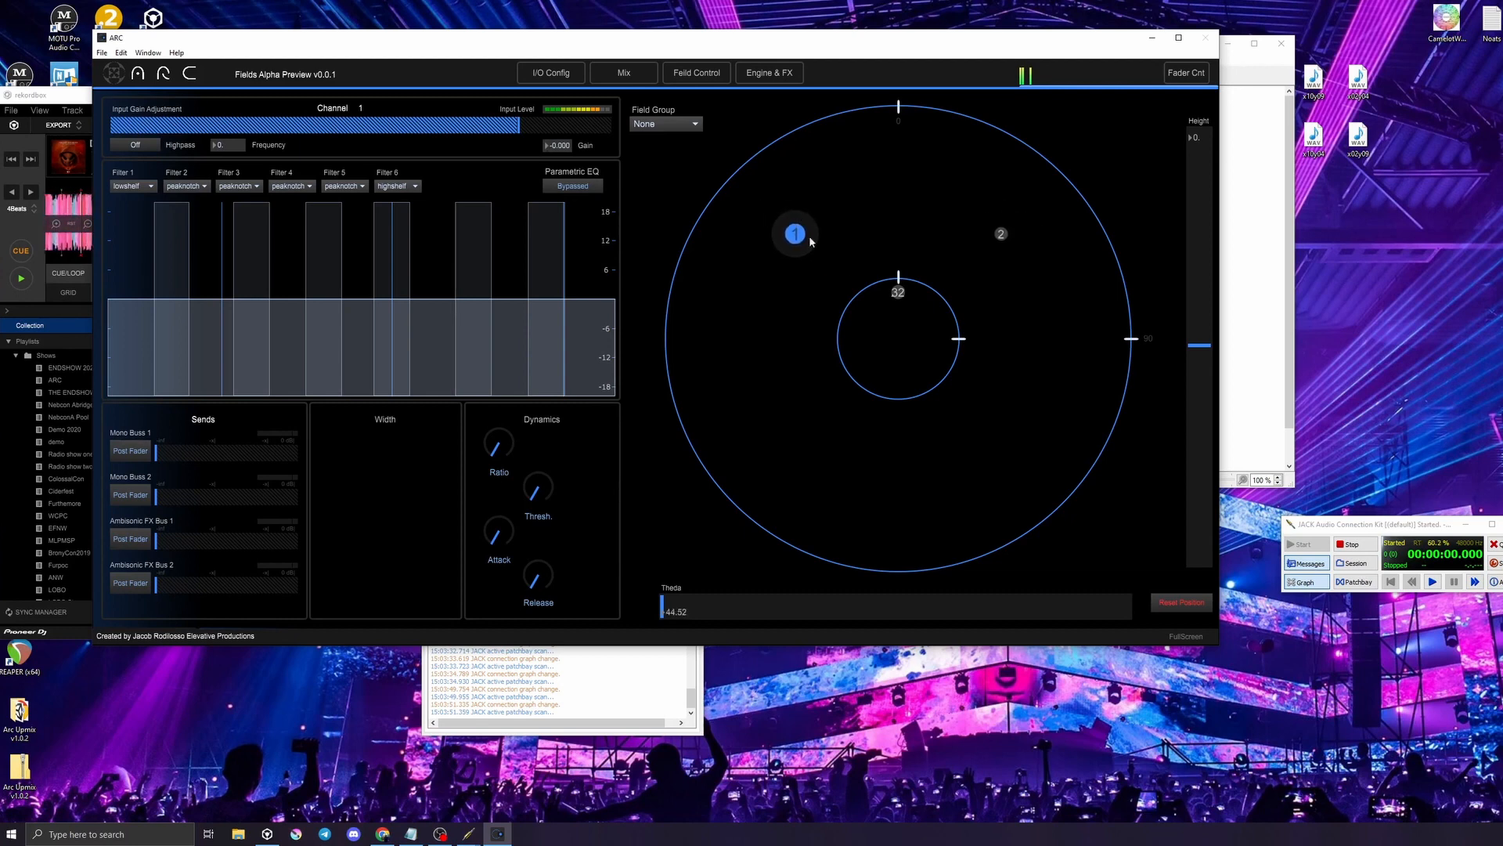
Open the Engine & FX view and examine the room engine's predelay and spatial bias settings
left_click(753, 73)
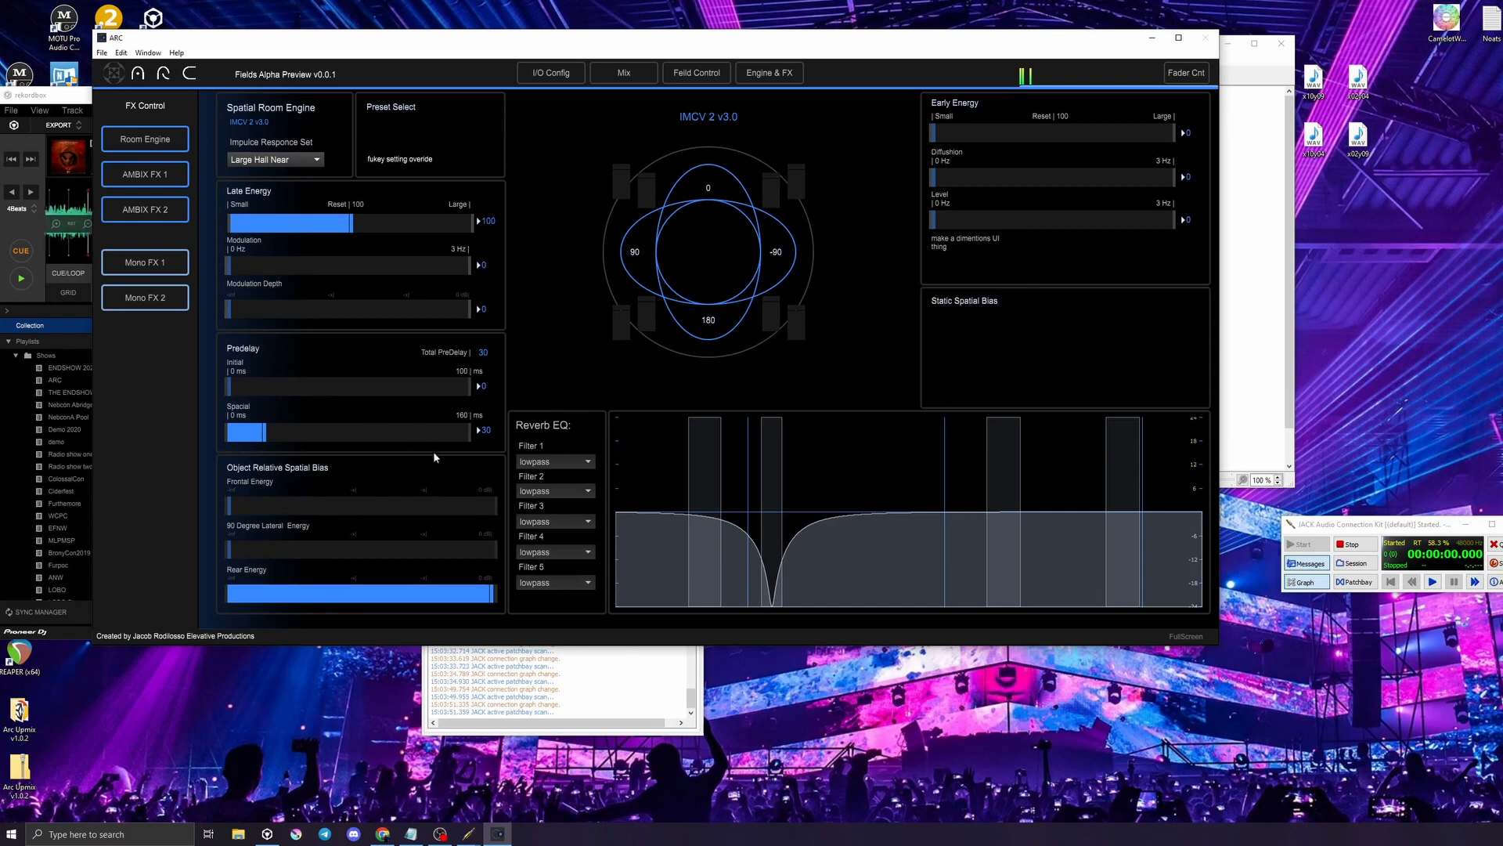
left_click_drag(245, 386, 263, 432)
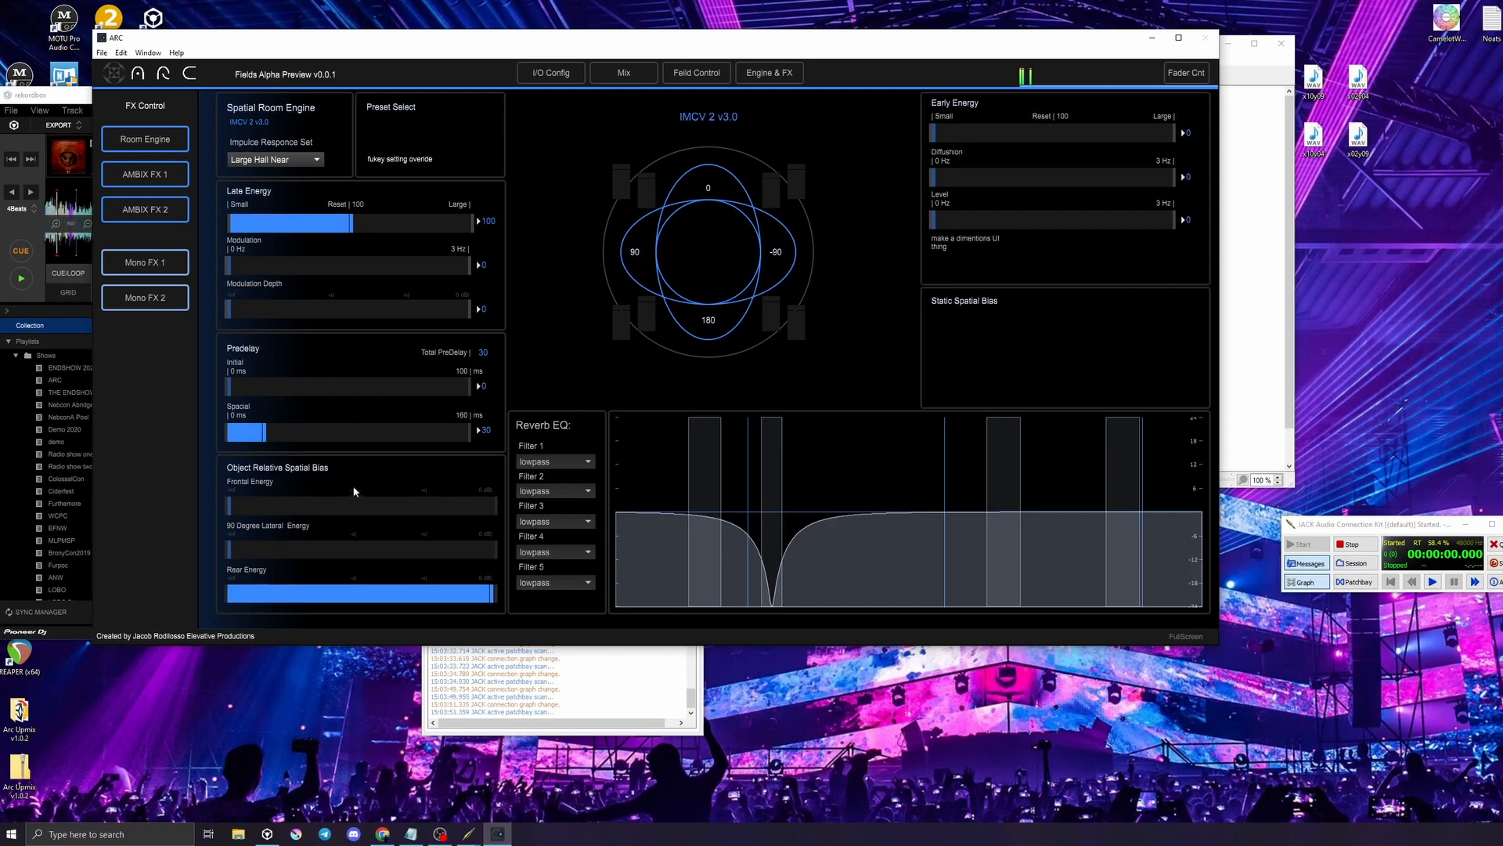
Open the fader control surface in its own window, enlarge it to show the full faders, and arrange both ARC windows on the desktop
left_click_drag(1021, 61, 998, 34)
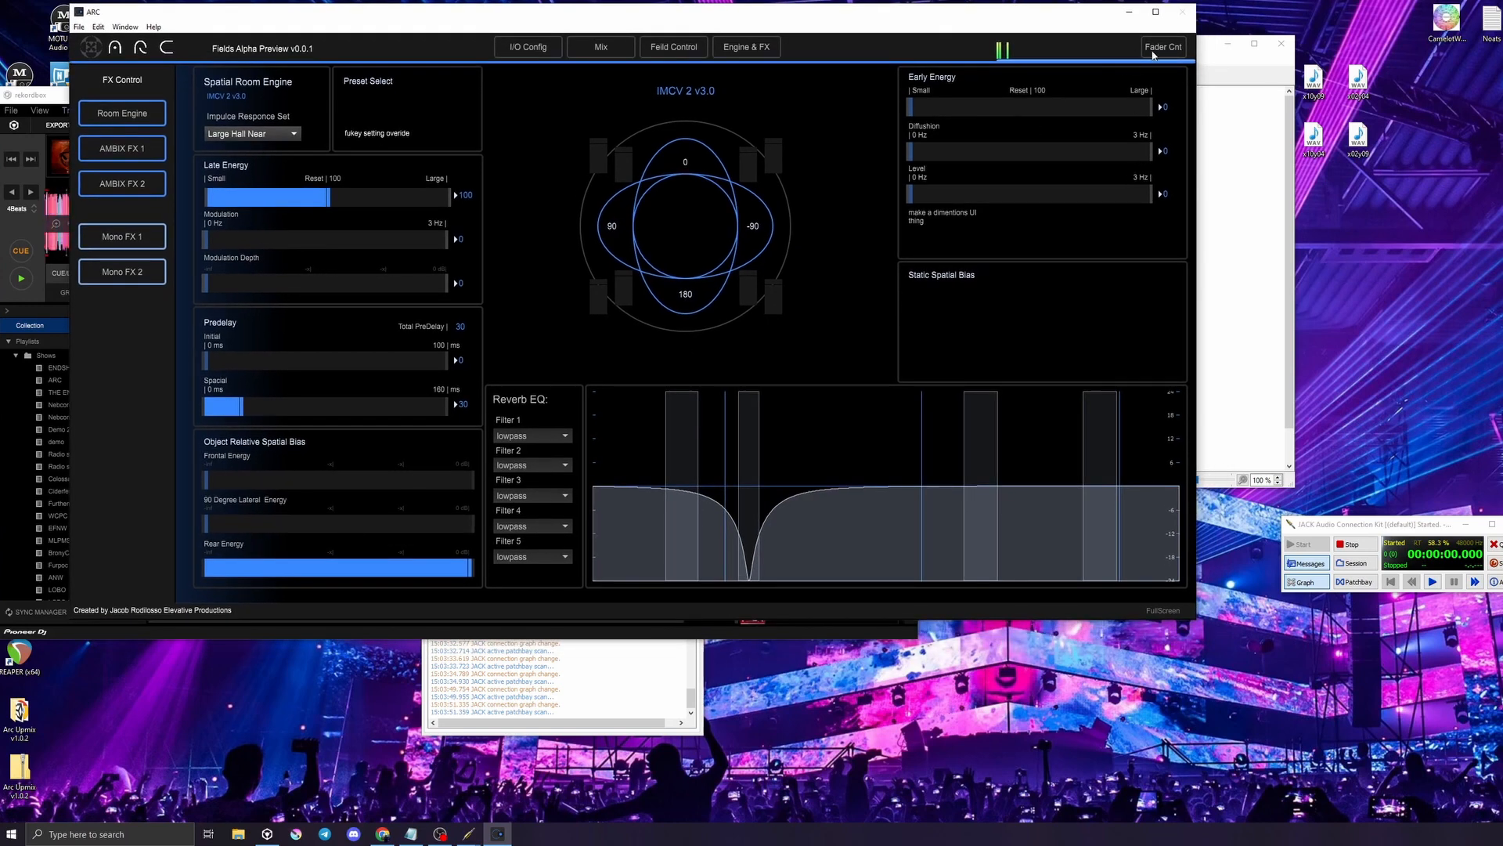
left_click(1165, 48)
left_click_drag(1114, 22, 873, 82)
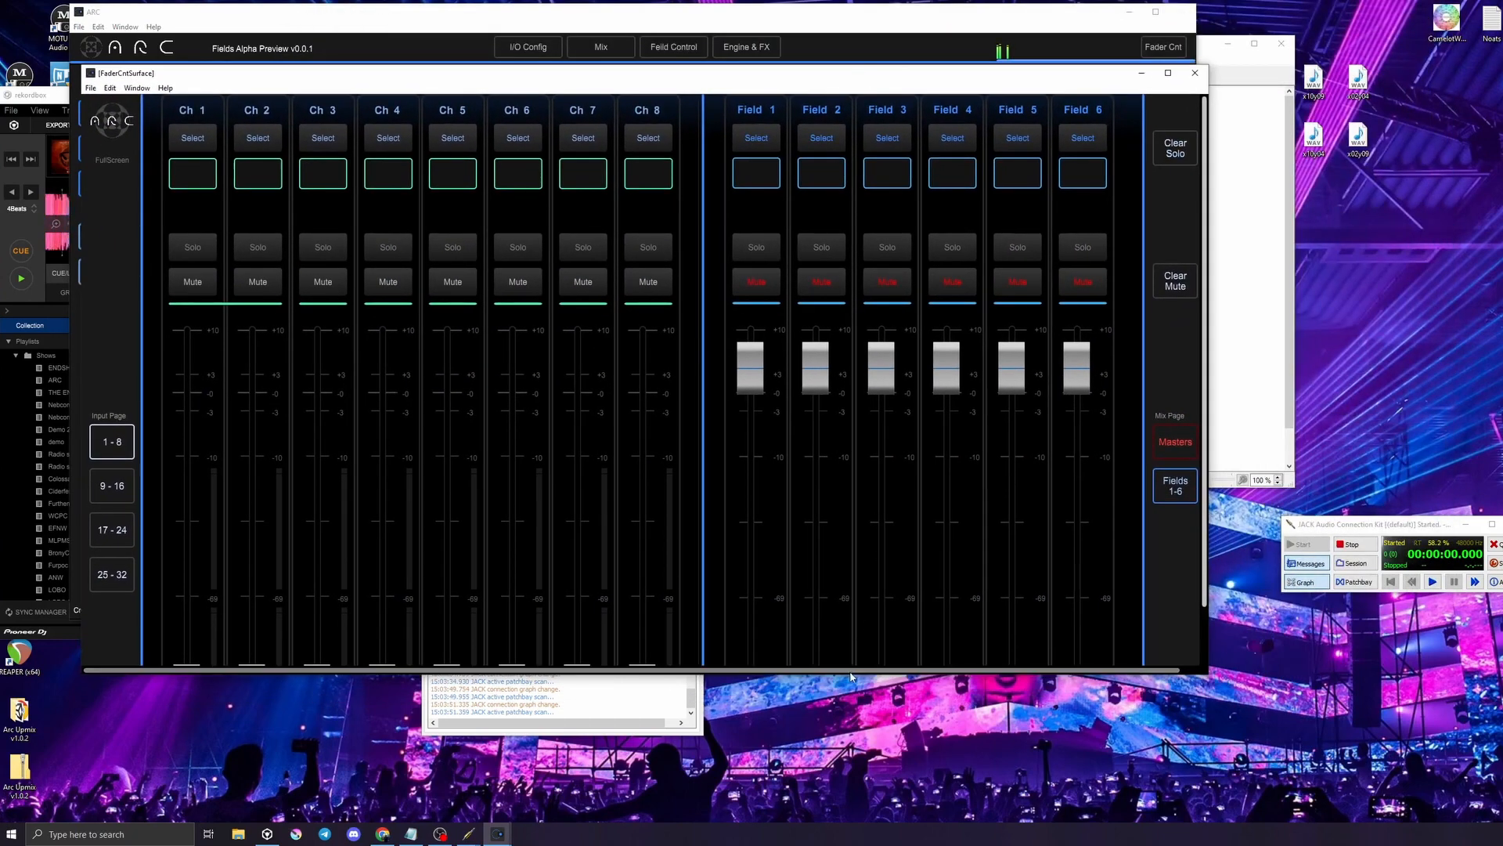
left_click_drag(844, 676, 842, 733)
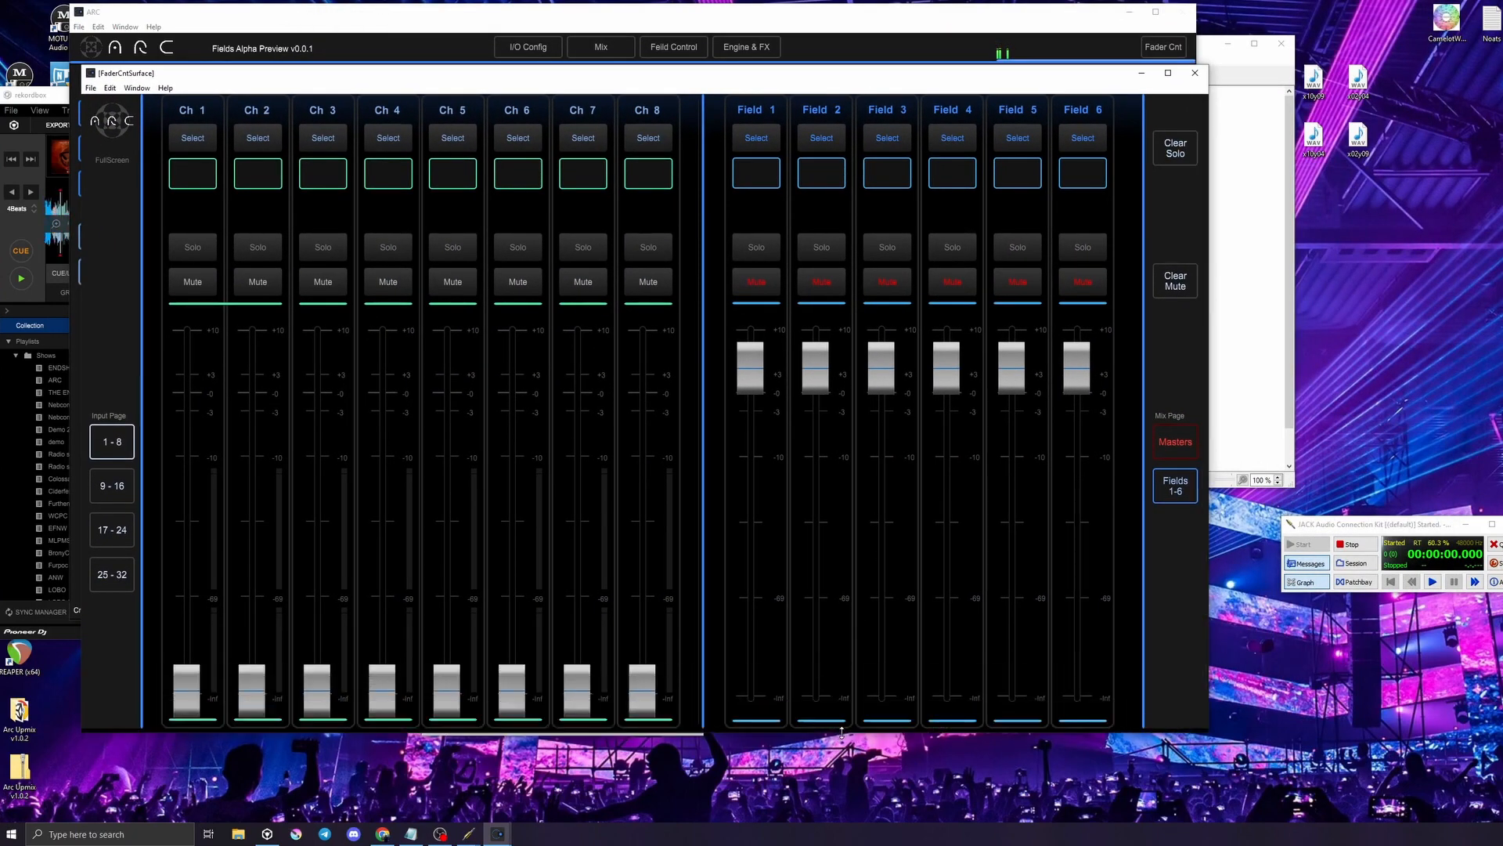
left_click_drag(436, 79, 692, 110)
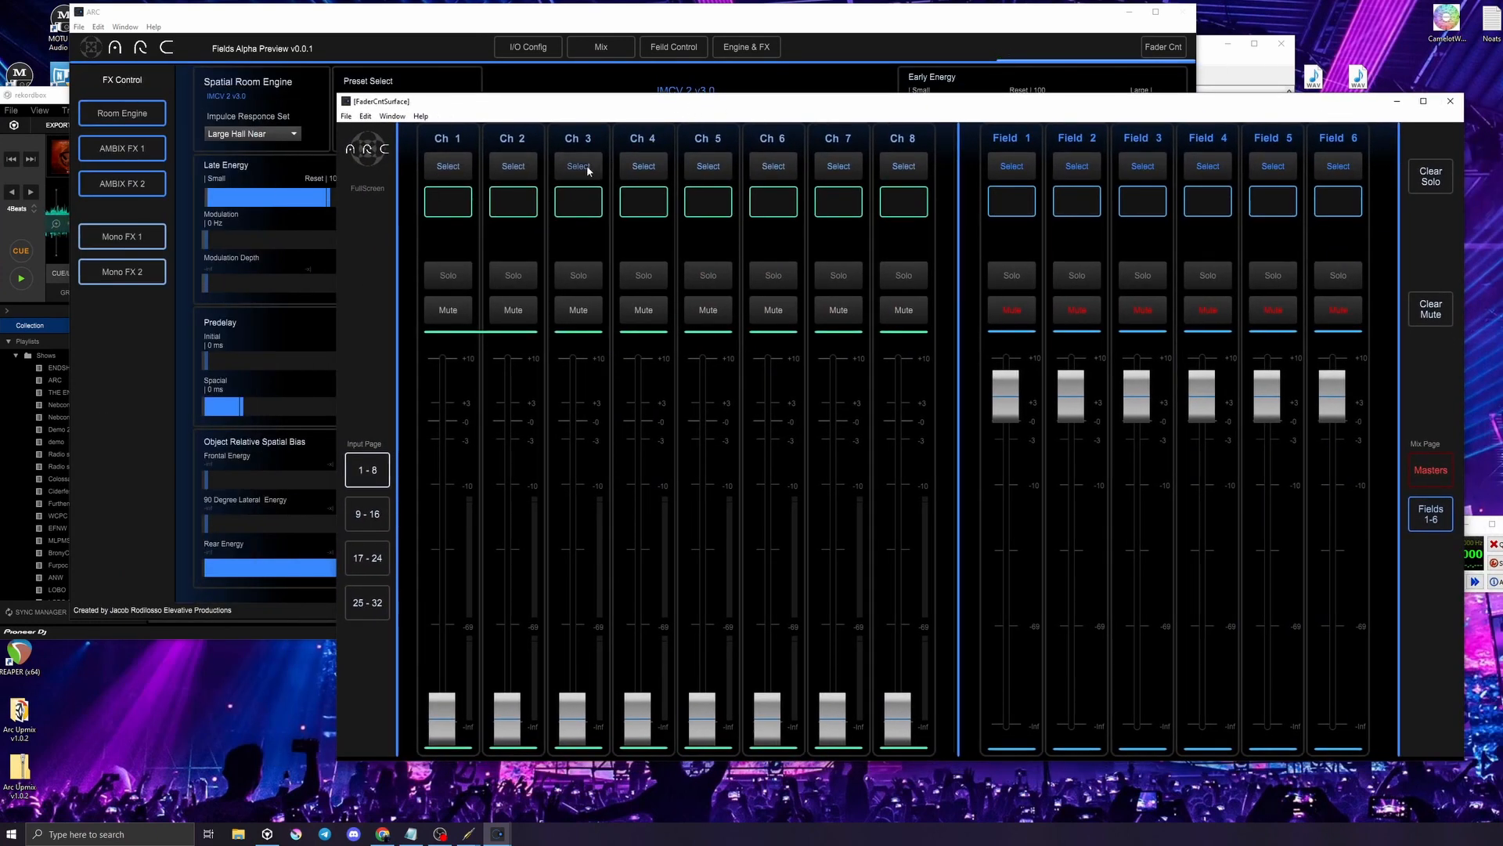
Select channel 4 on the fader surface, check its mix view, and try selecting another channel from the surface
left_click(647, 166)
left_click(598, 50)
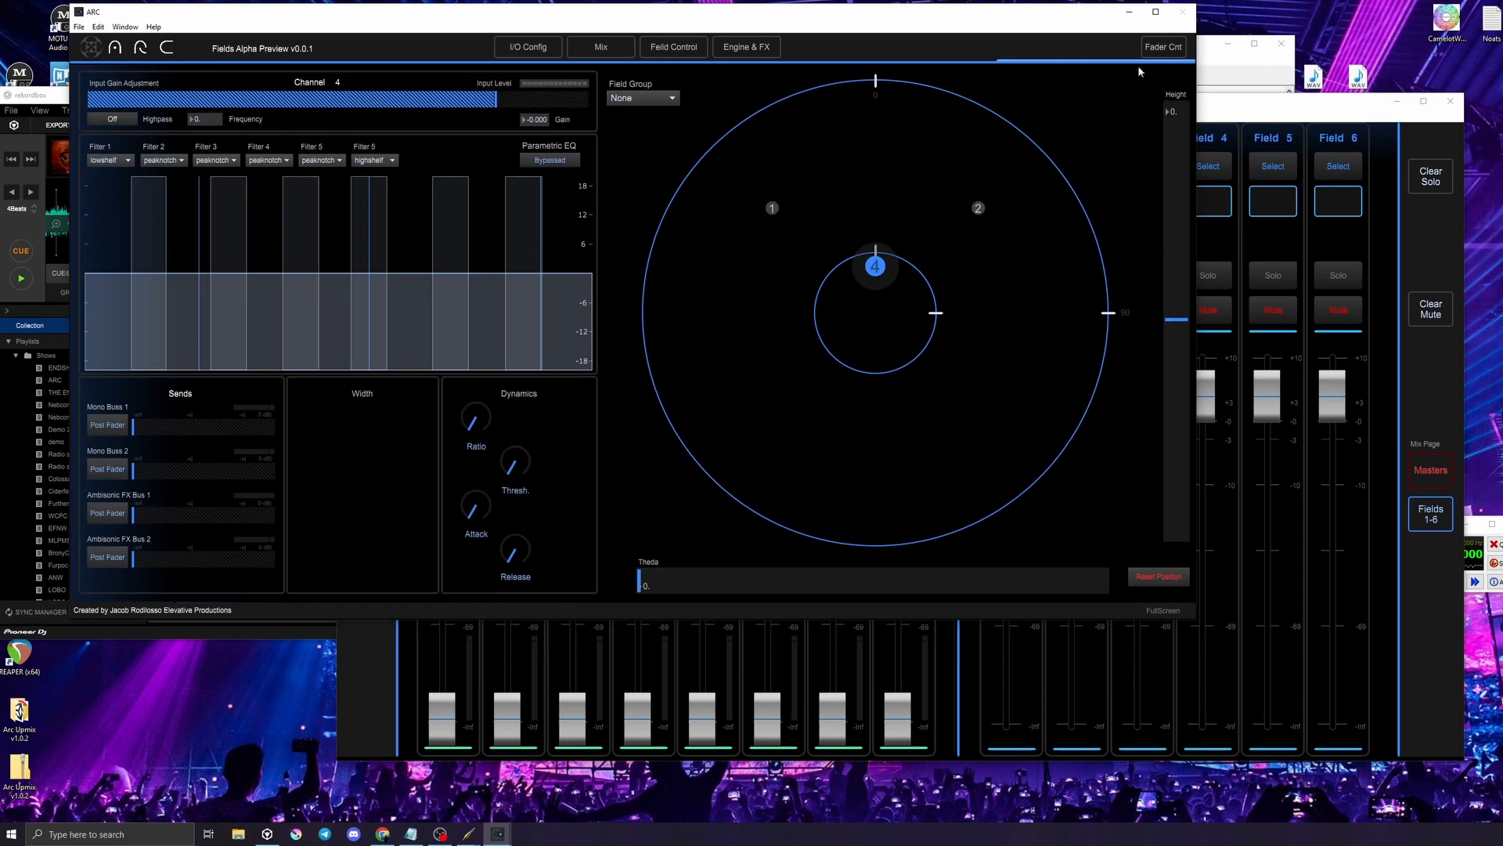
left_click(1242, 117)
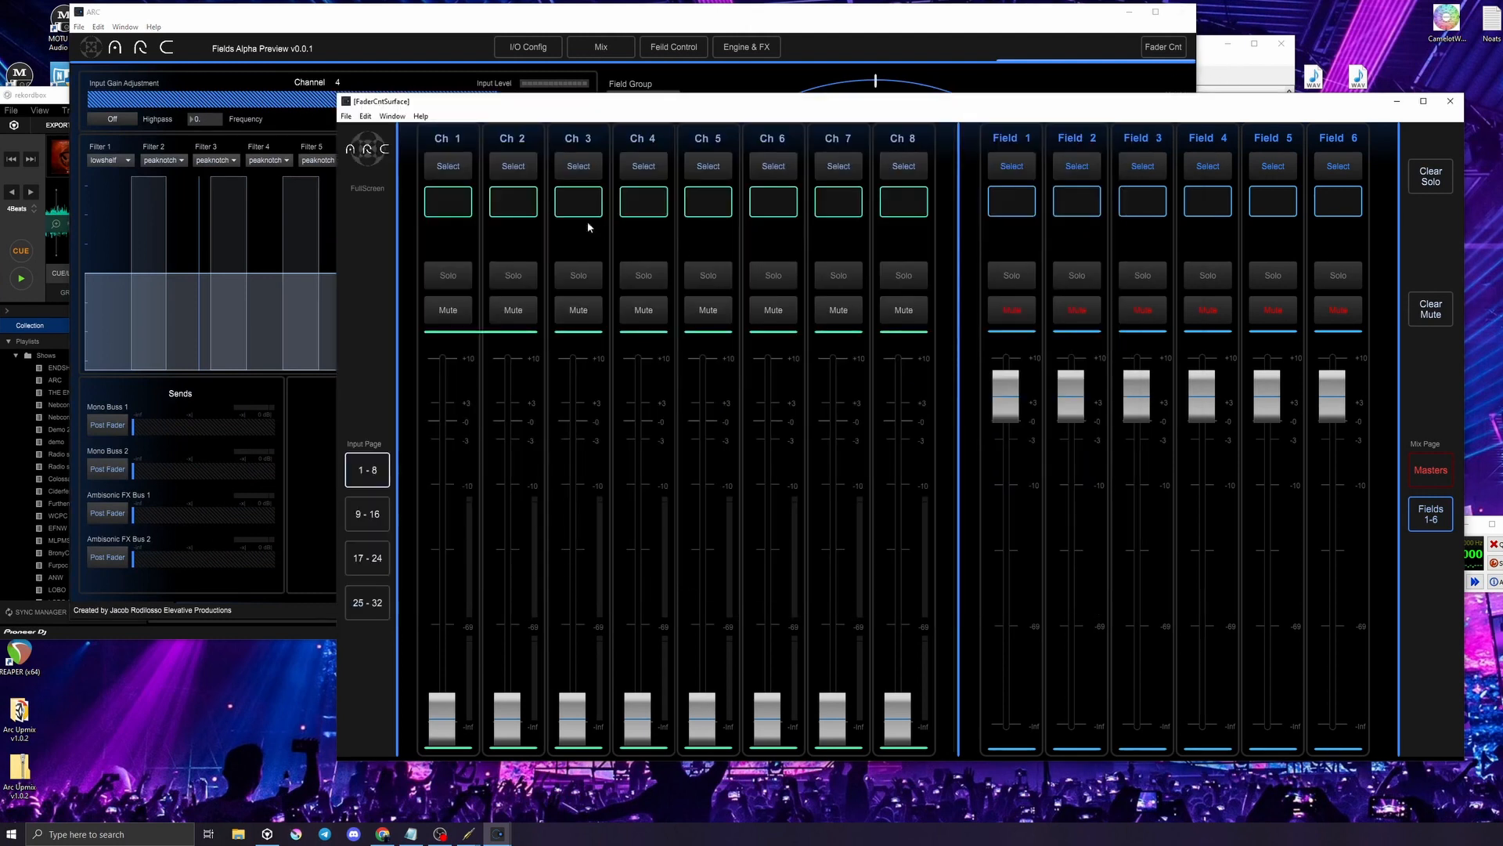
left_click(708, 167)
Play Devil's Night (Original Mix) in rekordbox and raise the linked channel 1 and 2 faders to near 0 dB
left_click_drag(437, 97, 506, 99)
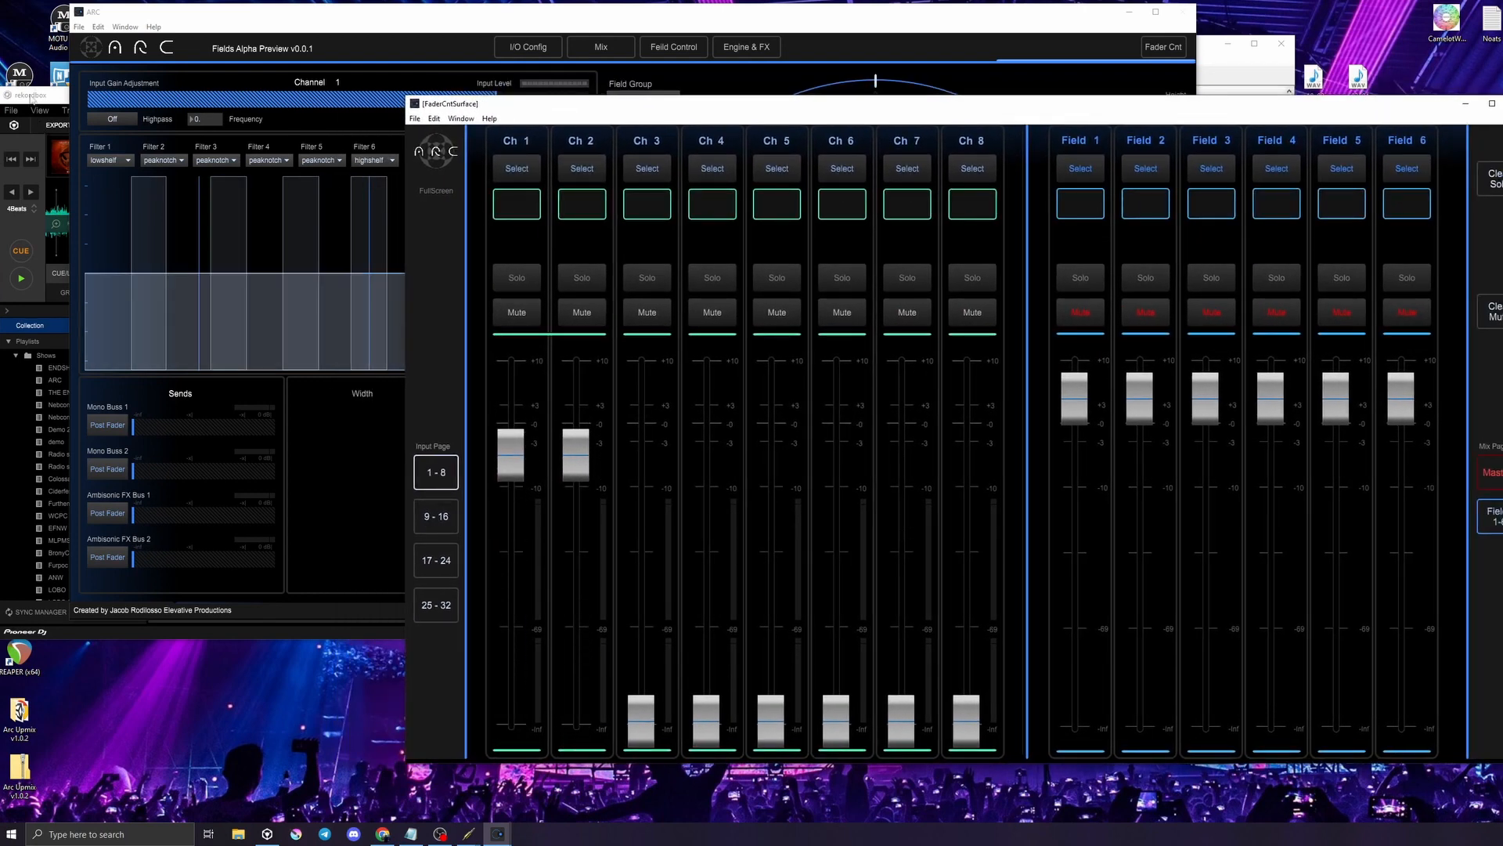
left_click(32, 97)
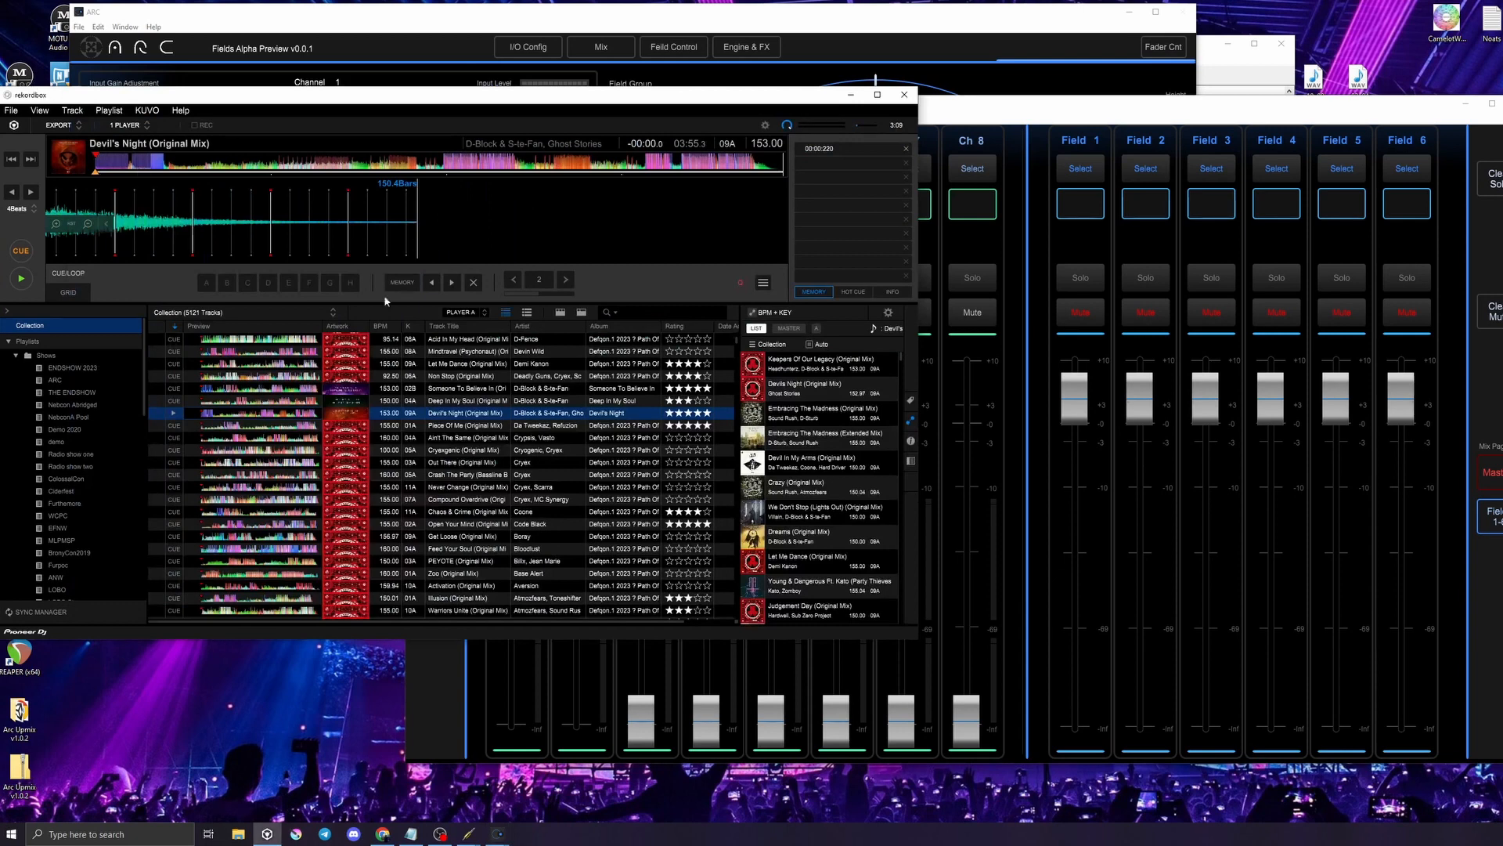
left_click(227, 415)
left_click(965, 105)
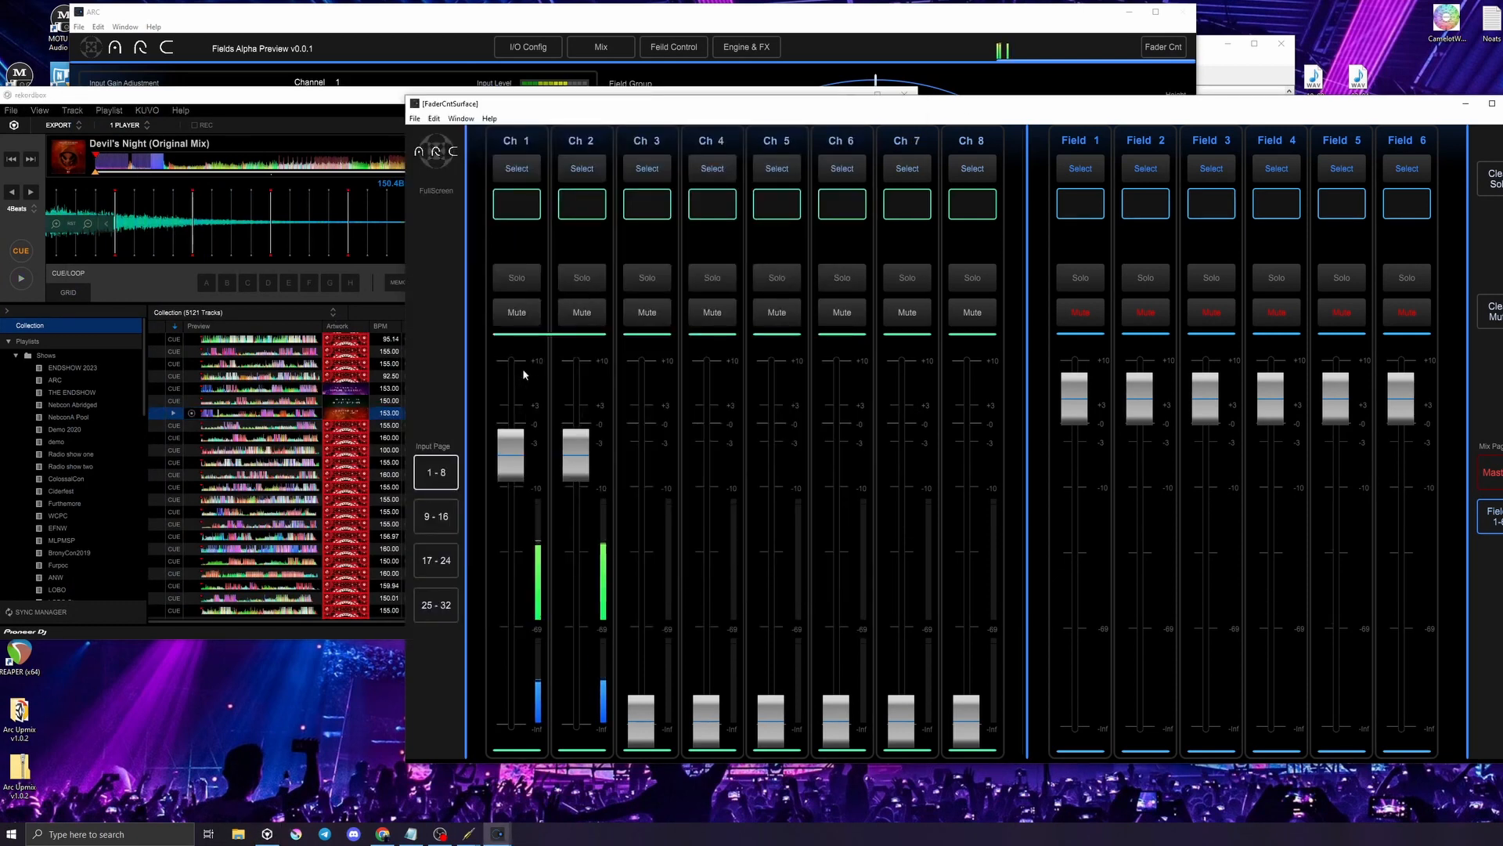
mouse_move(496, 446)
left_mouse_down()
mouse_move(505, 560)
mouse_move(513, 436)
mouse_move(506, 456)
left_mouse_up()
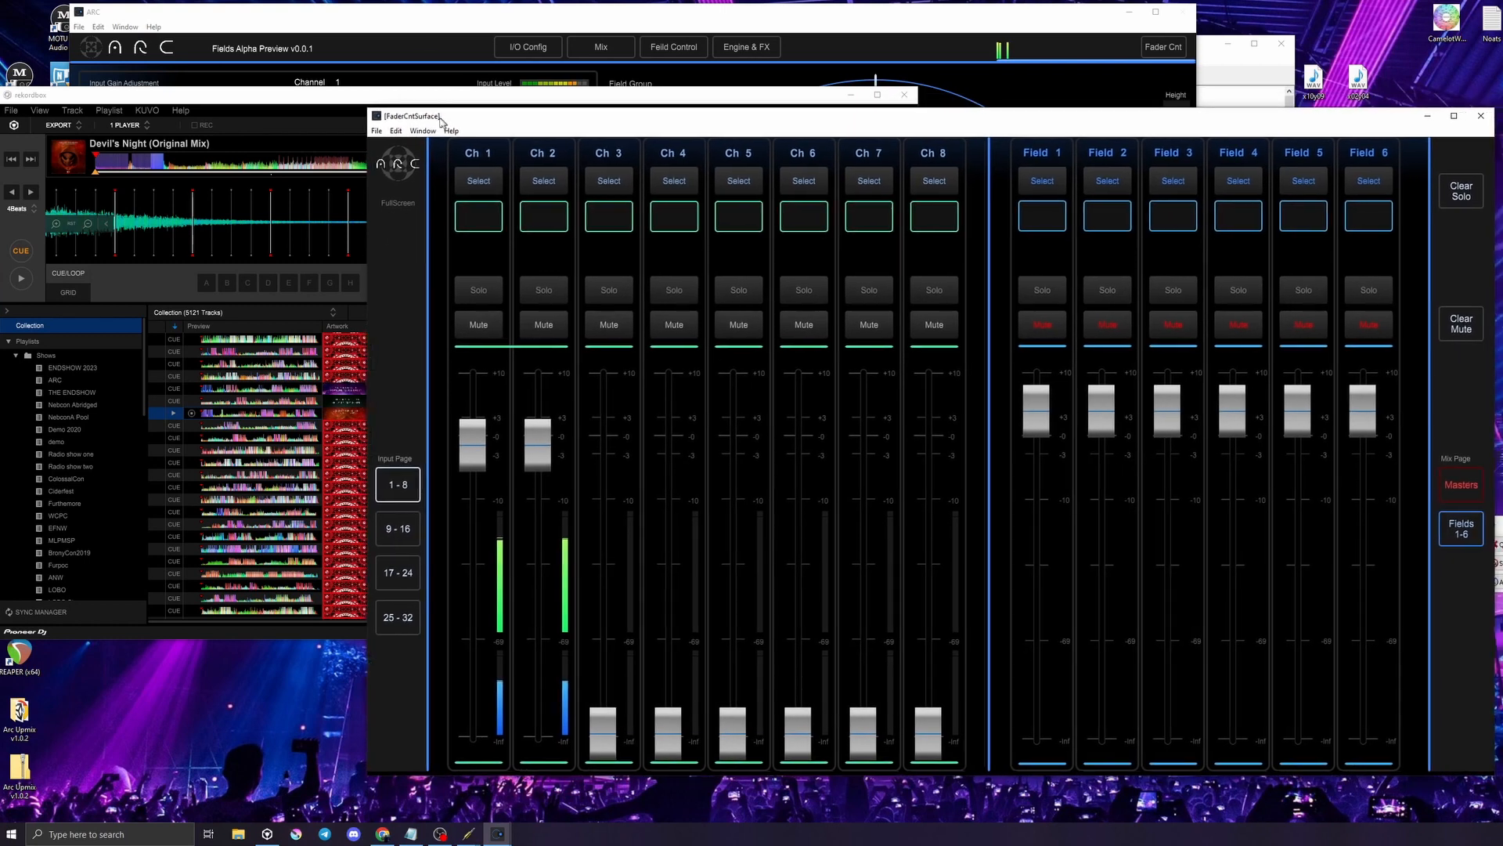
Move the fader surface lower over the ARC window so the channel level meters and mix controls are both accessible
left_click_drag(483, 104, 446, 116)
left_click(421, 22)
left_click(1271, 131)
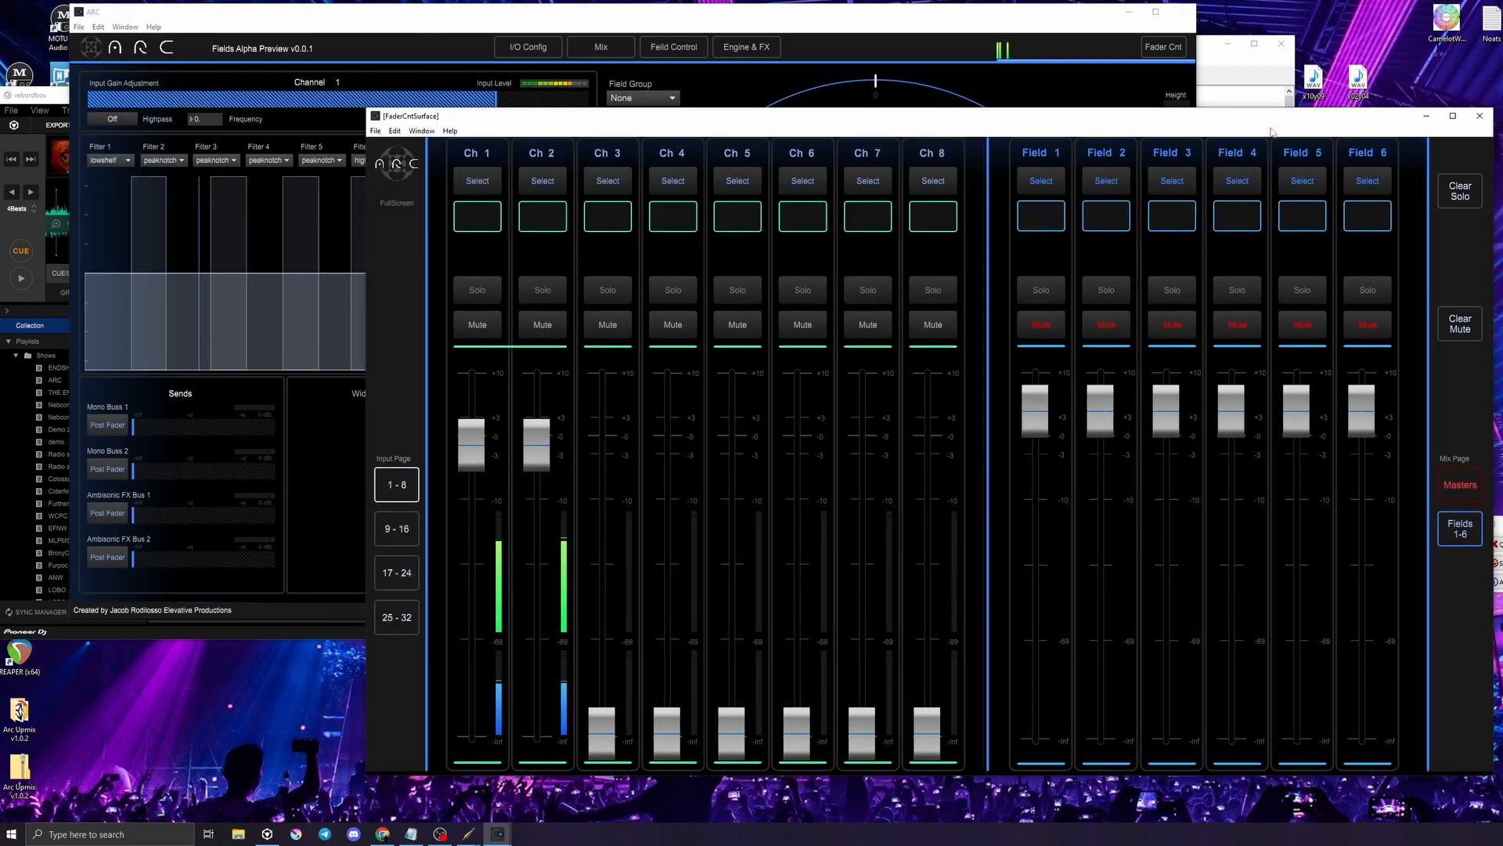
left_click_drag(1054, 118, 1022, 170)
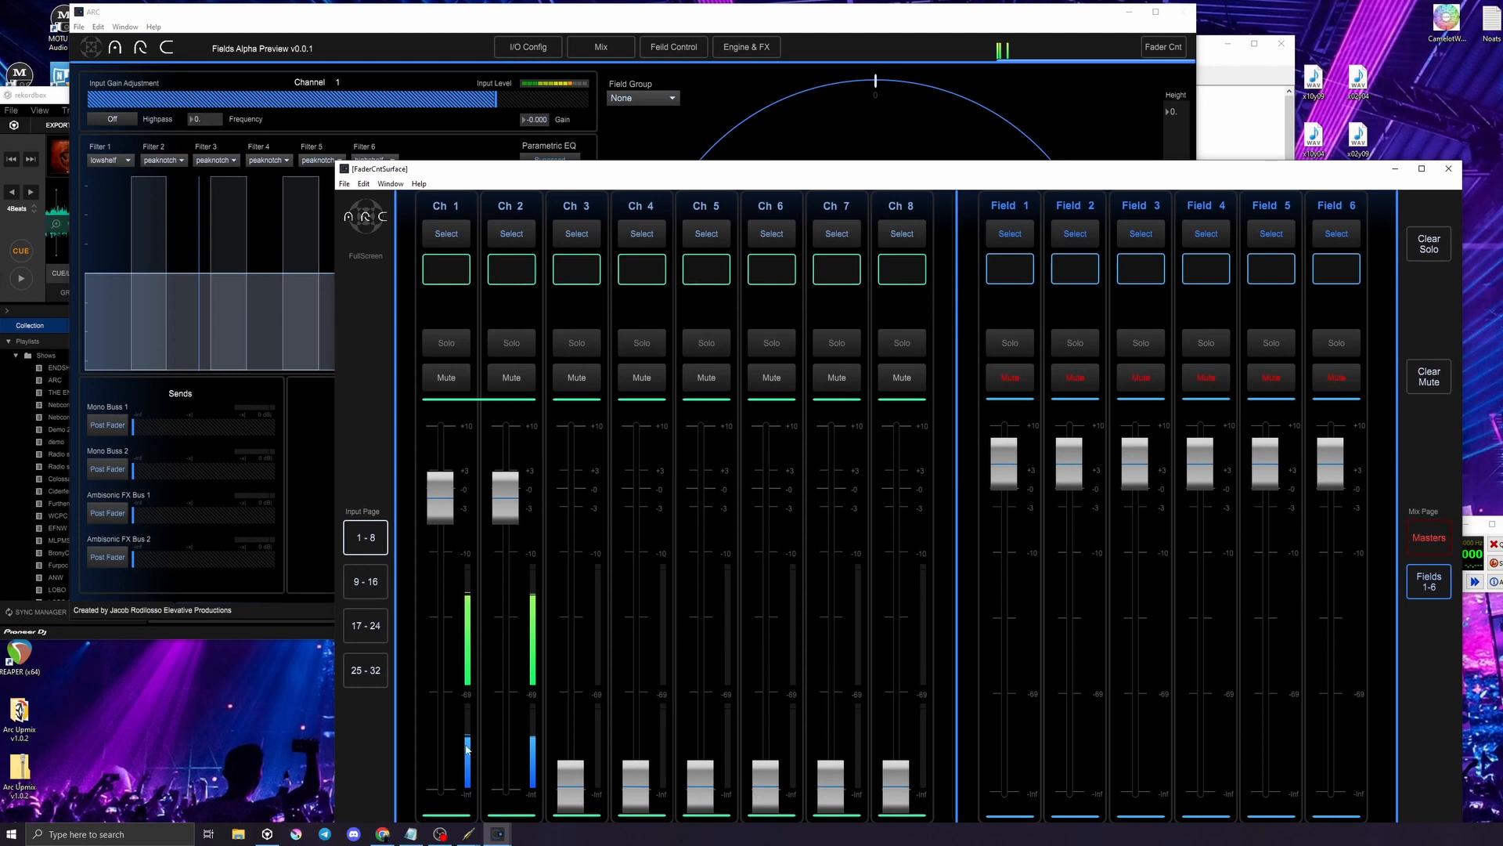
Move linked channel 1 to the inner ring, out to the outer ring, and back between them front-left at a Theta of about 46.4
left_click(580, 23)
left_click_drag(778, 210, 840, 271)
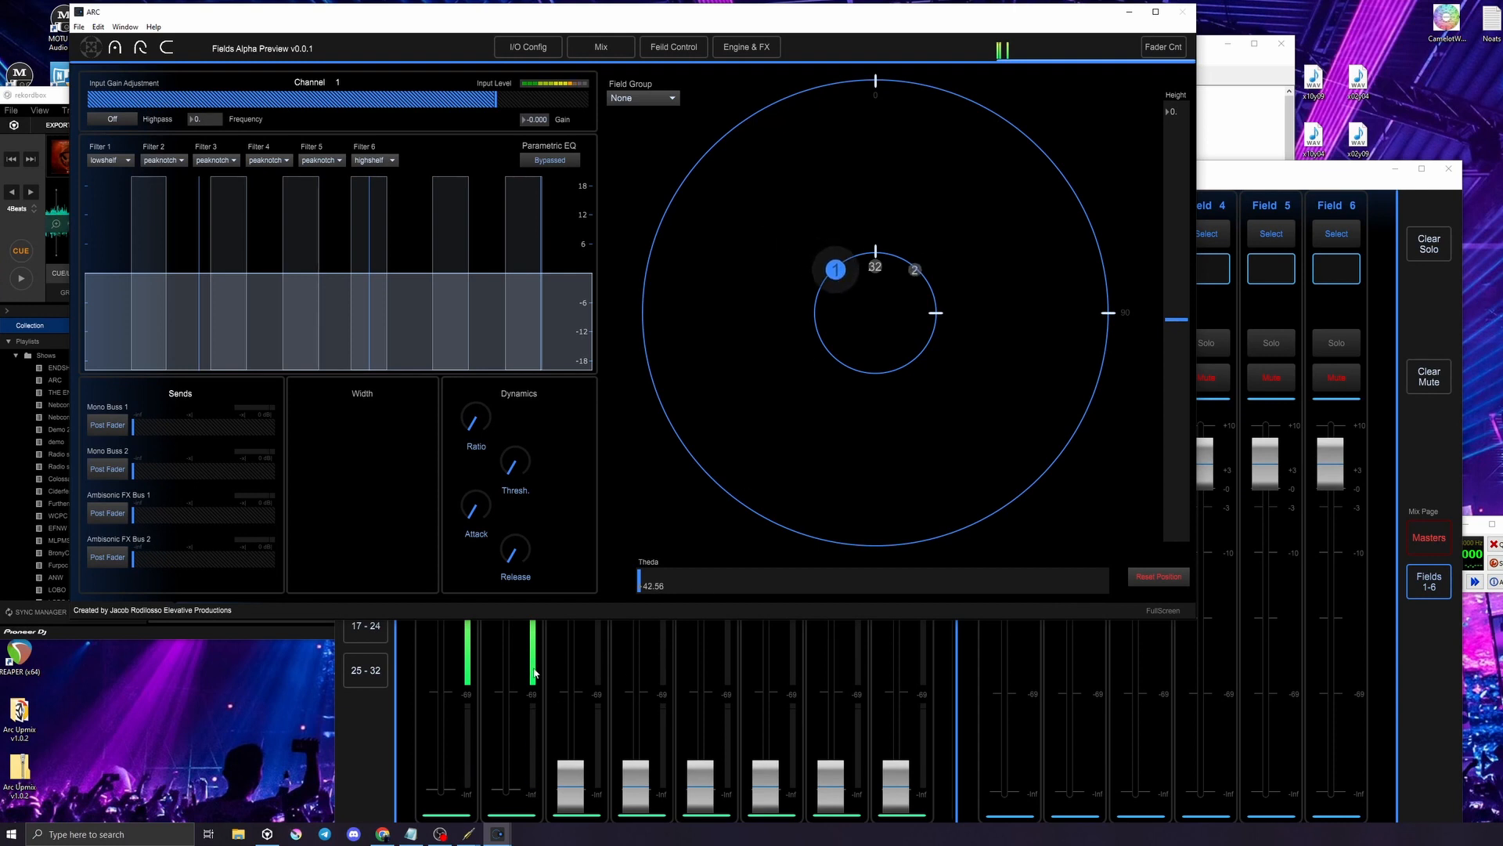
left_click_drag(836, 269, 712, 149)
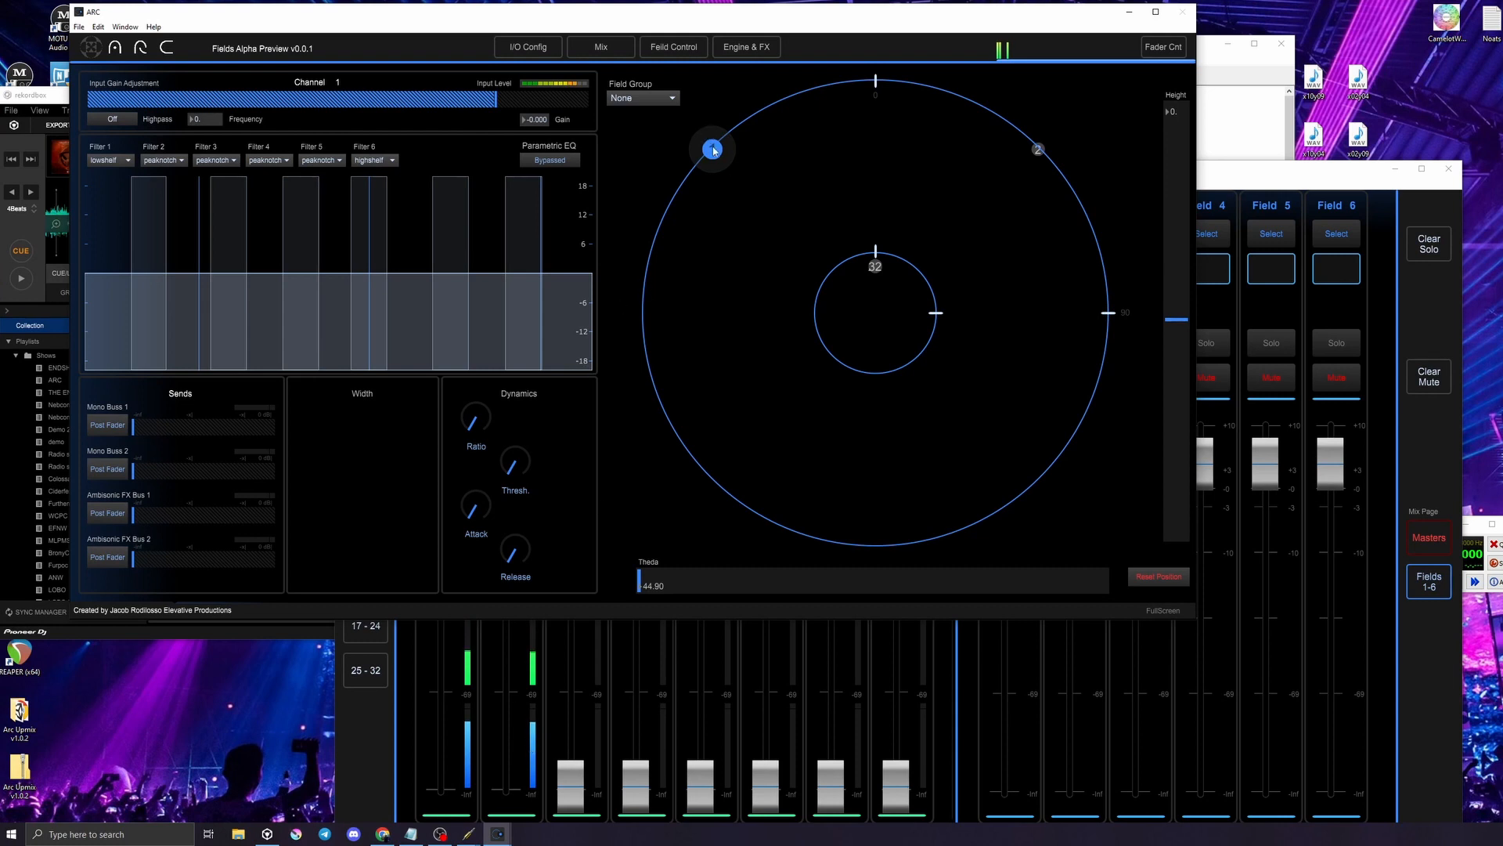
left_click_drag(712, 149, 750, 193)
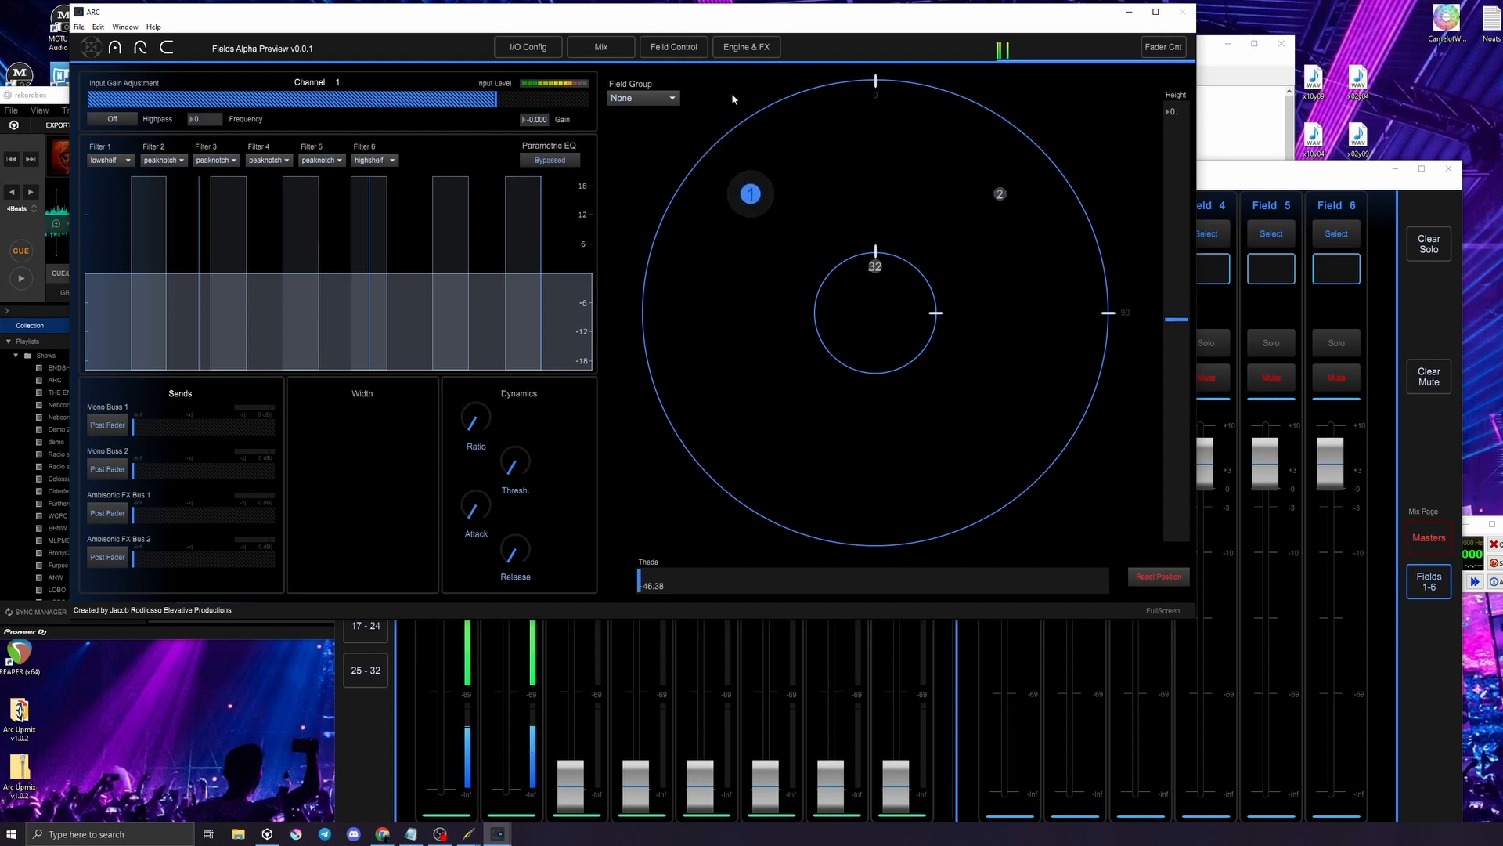
Check the room engine with Rear Energy at maximum, and move linked channel 1 to the front centre at a Theta of about 0.9
left_click(771, 46)
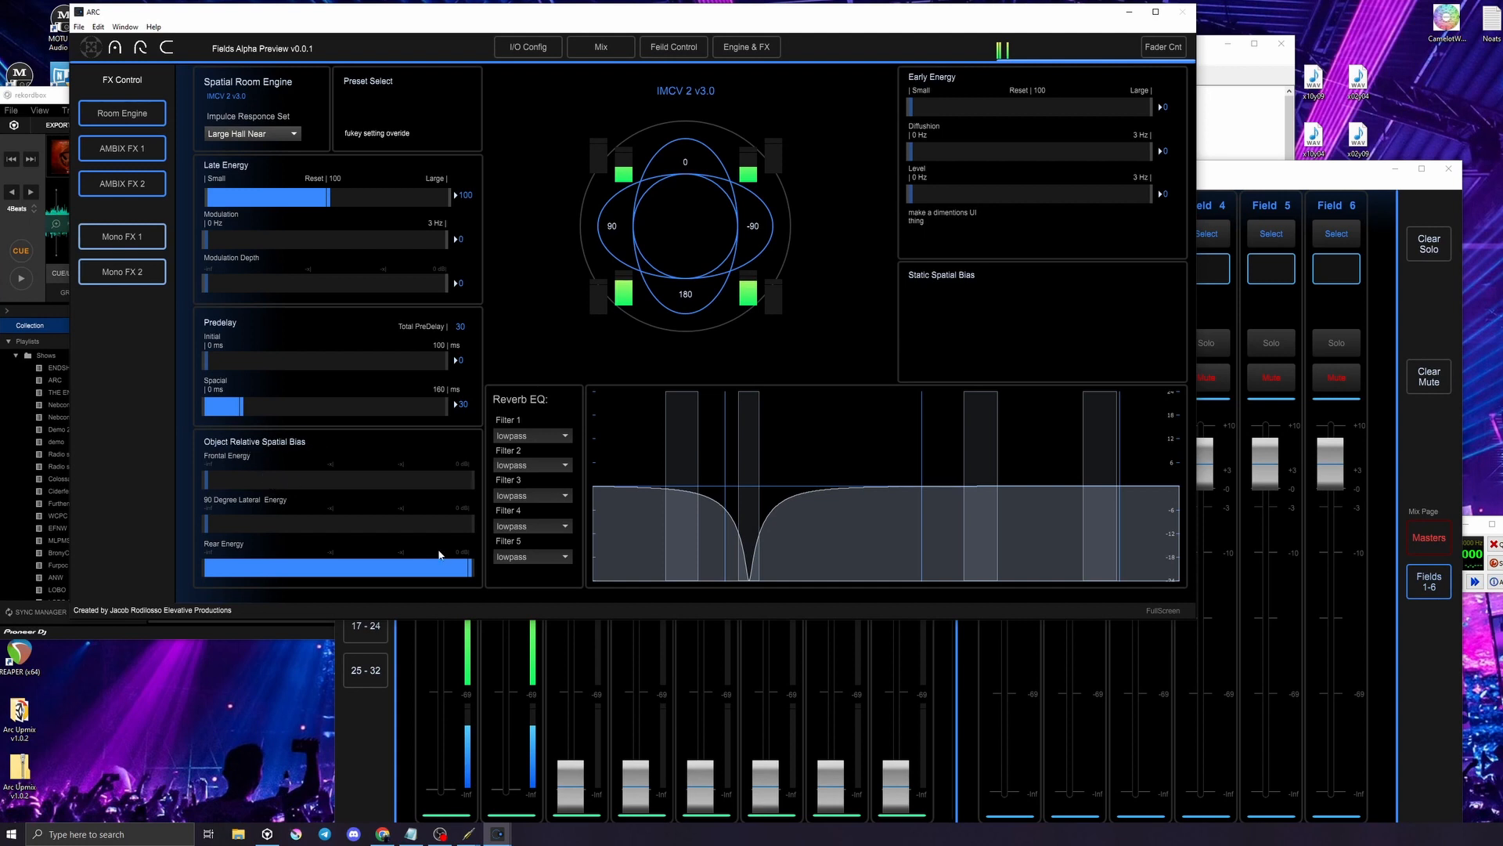
mouse_move(466, 570)
left_mouse_down()
mouse_move(244, 570)
mouse_move(472, 570)
left_mouse_up()
left_click(569, 53)
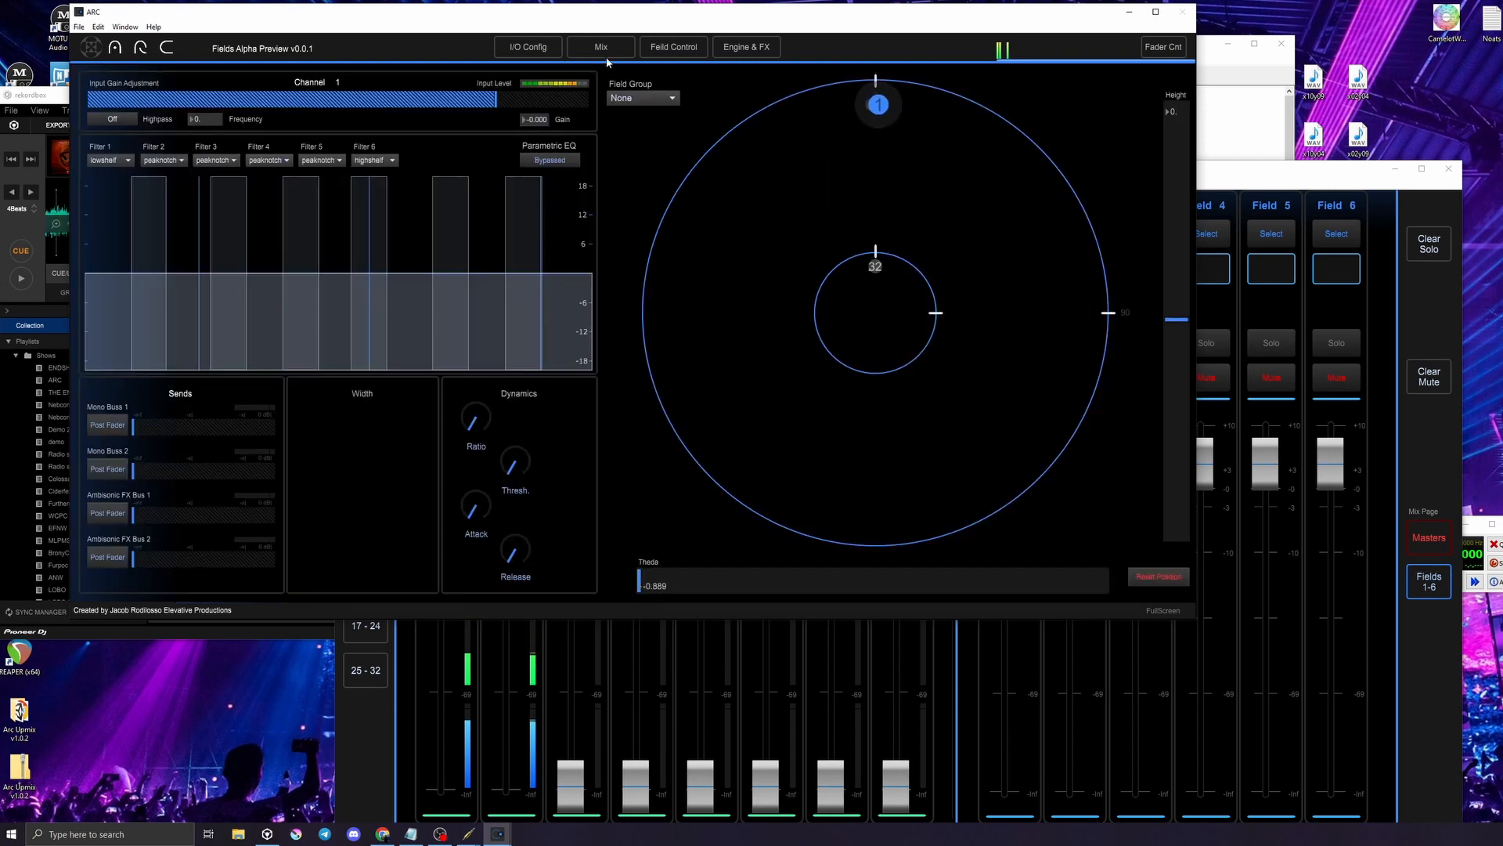
Raise the room engine's Frontal Energy as a trial and lower it back to its minimum
left_click(728, 47)
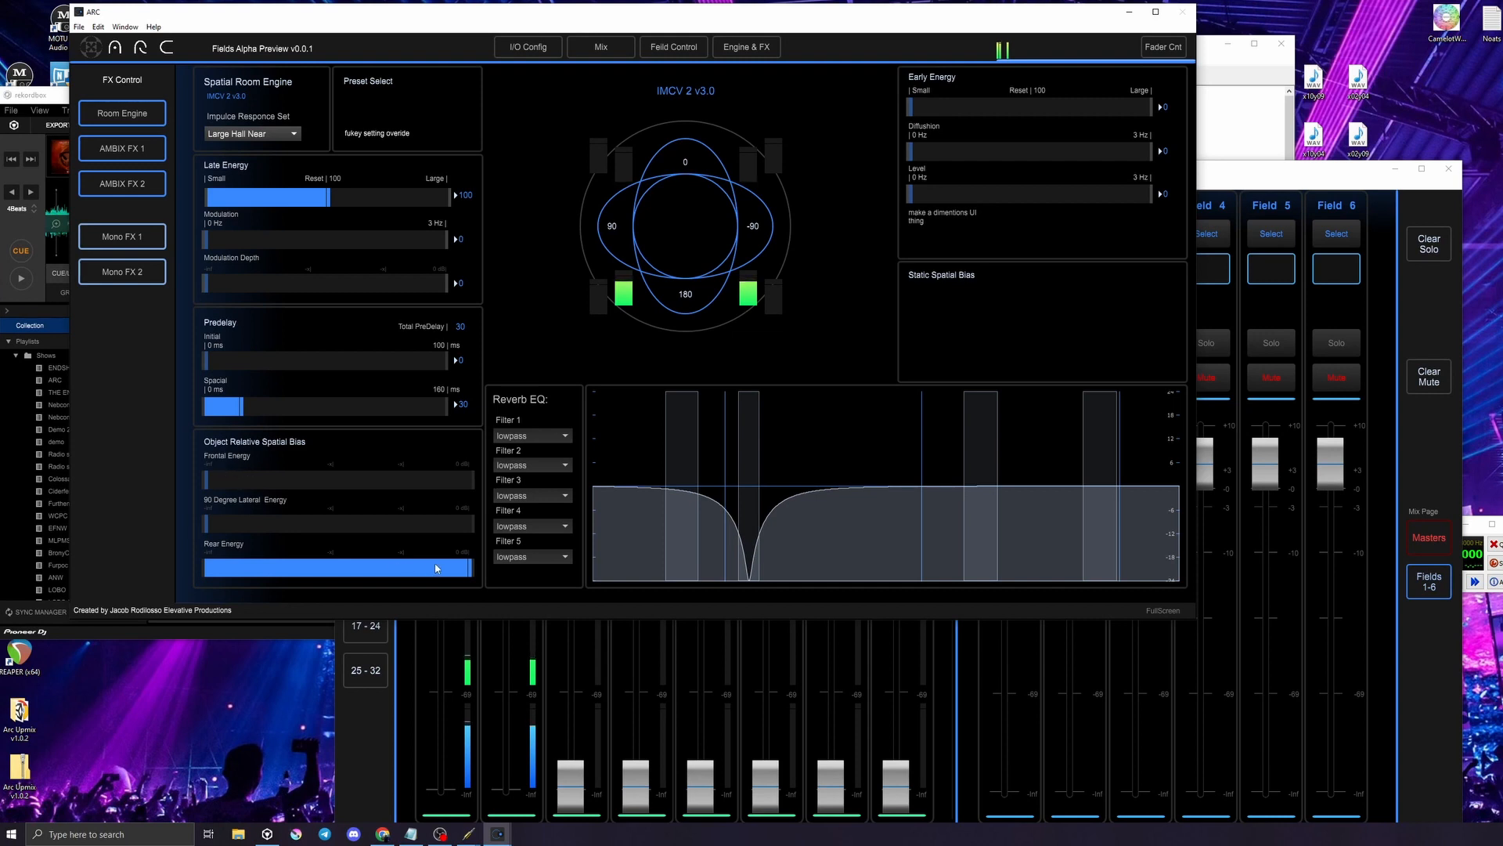
mouse_move(436, 567)
left_mouse_down()
mouse_move(319, 568)
mouse_move(474, 568)
mouse_move(324, 568)
mouse_move(429, 568)
left_mouse_up()
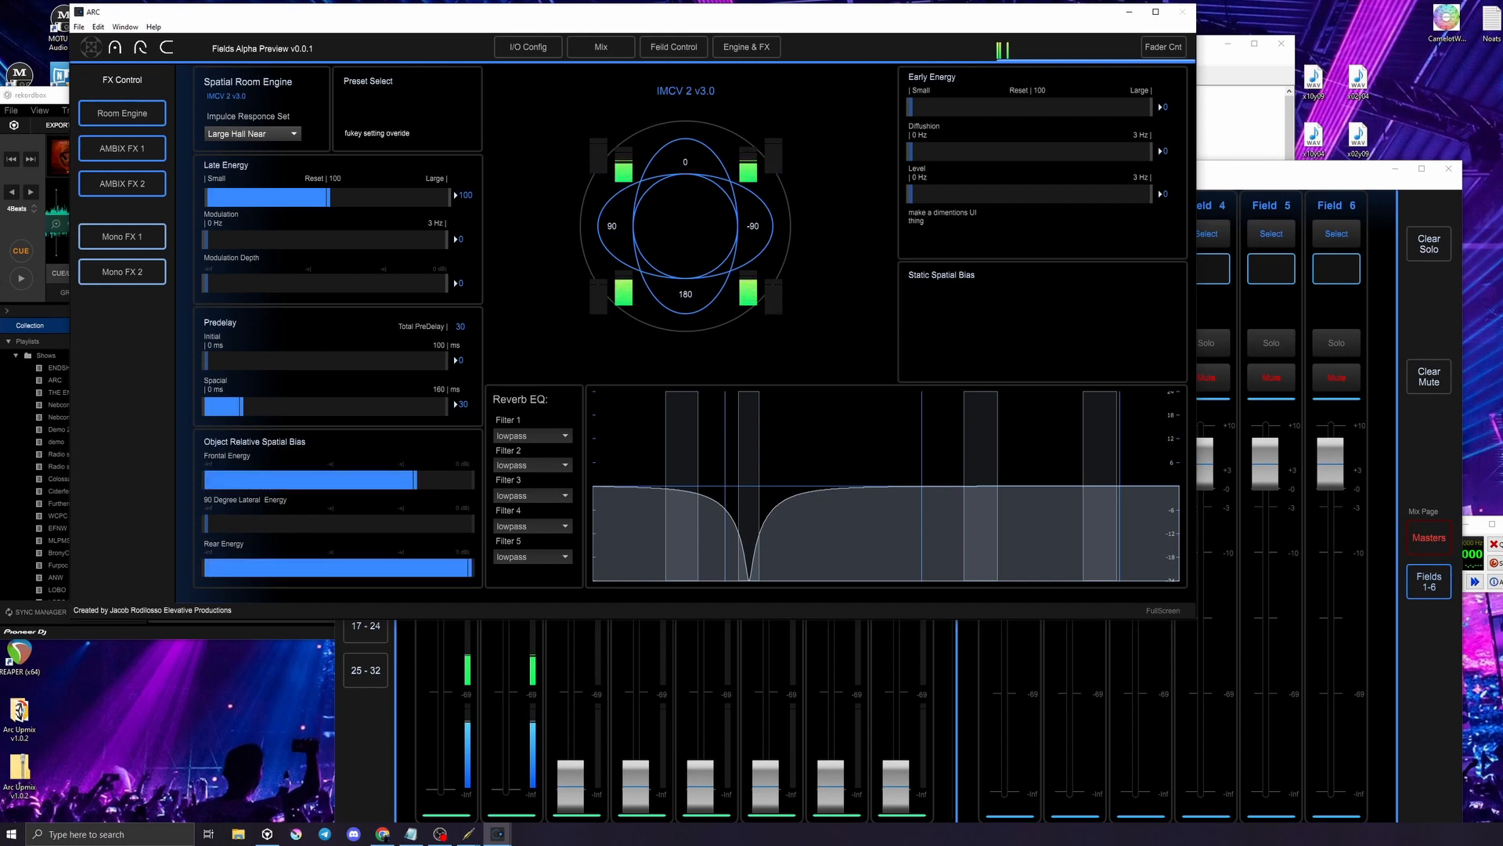
left_click_drag(327, 479, 209, 480)
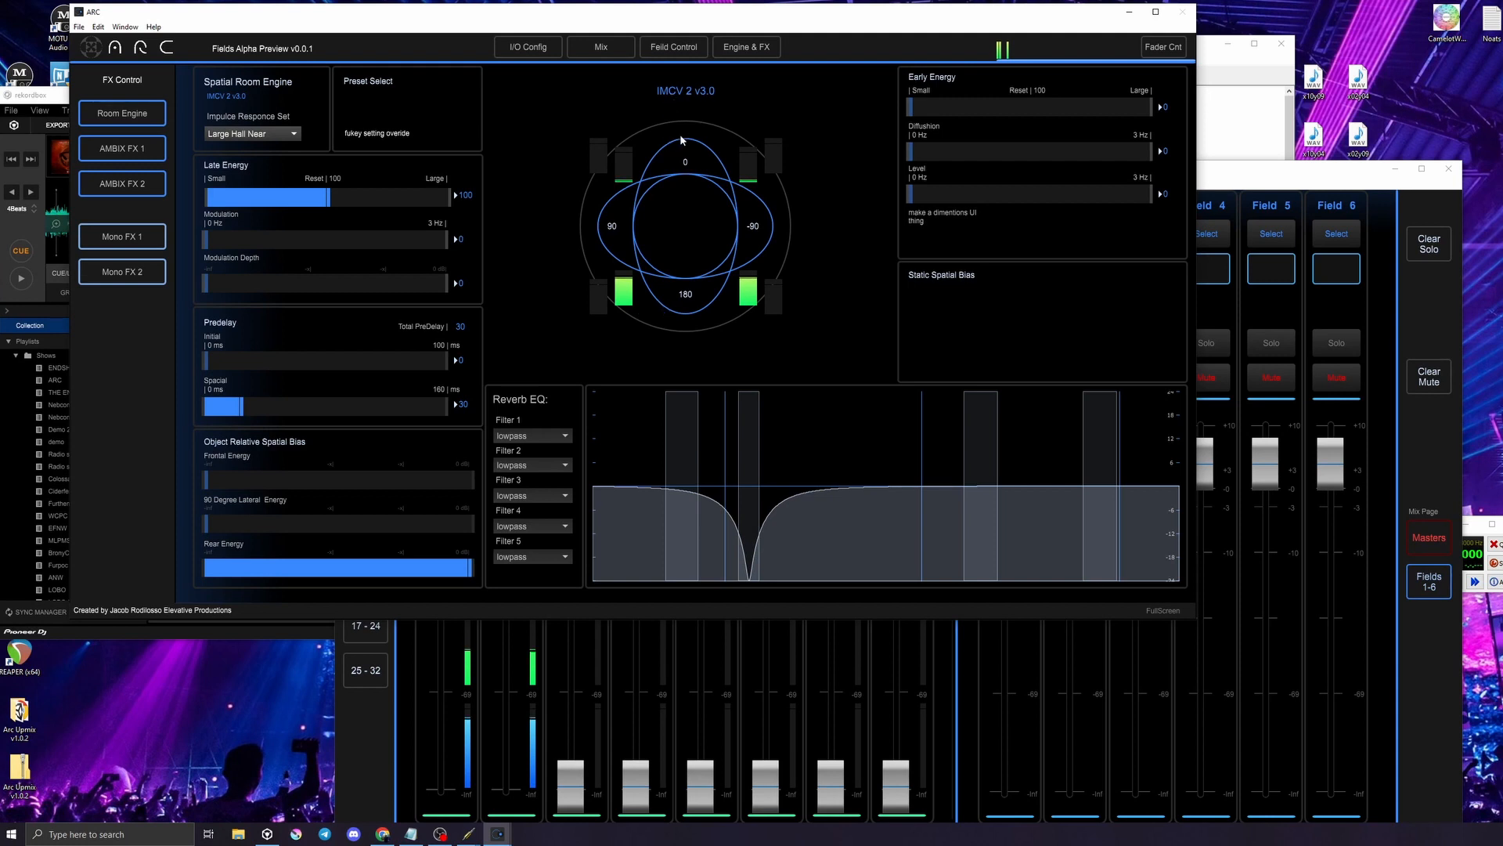
Move linked channel 1 to the rear centre to check the room engine's response, and reposition it front-left at a Theta of about 53.5
left_click(593, 52)
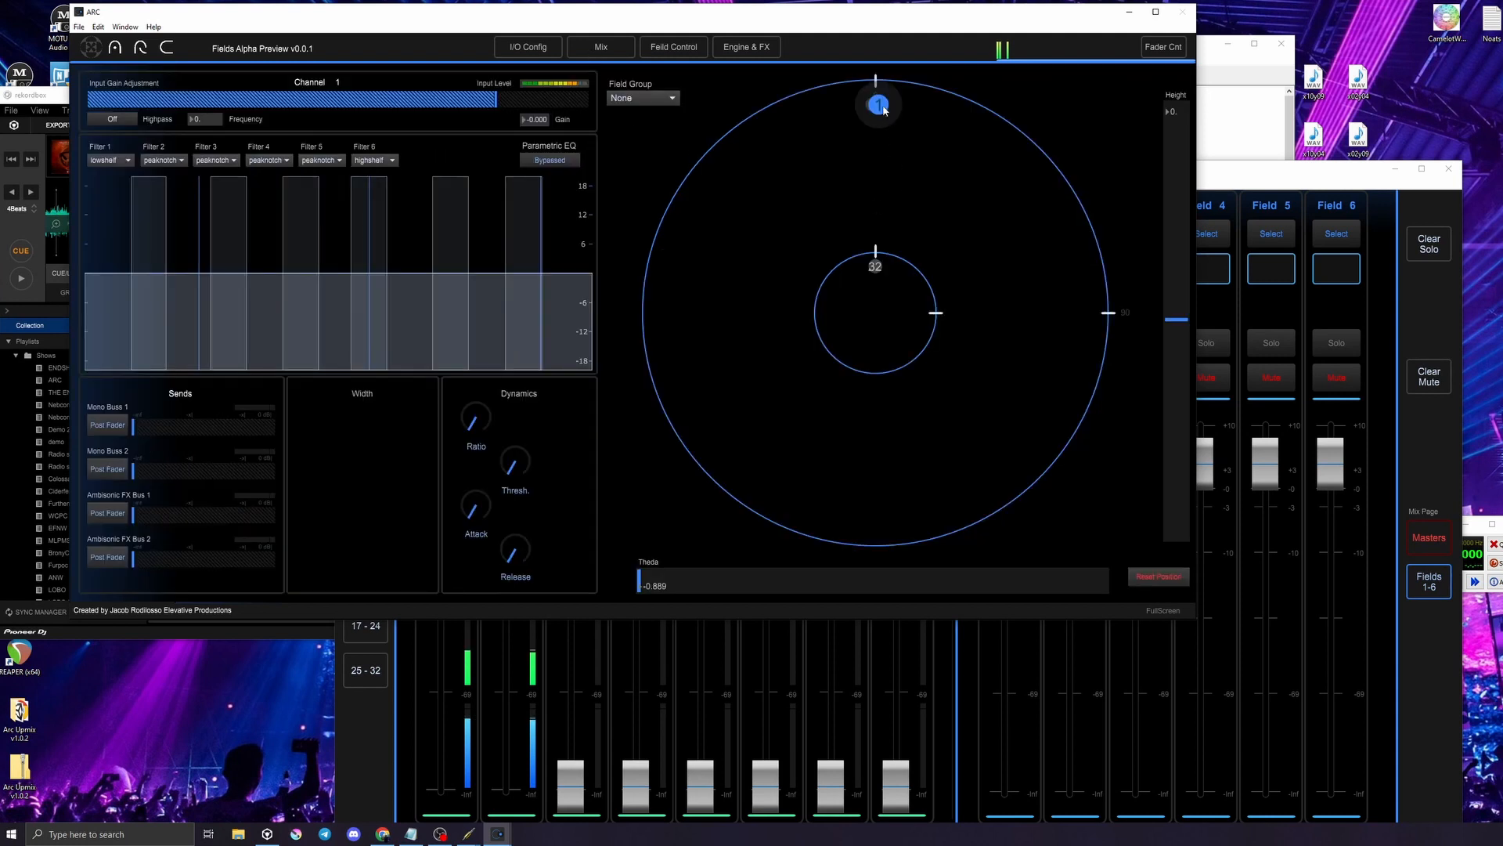
left_click_drag(884, 111, 869, 539)
left_click(774, 47)
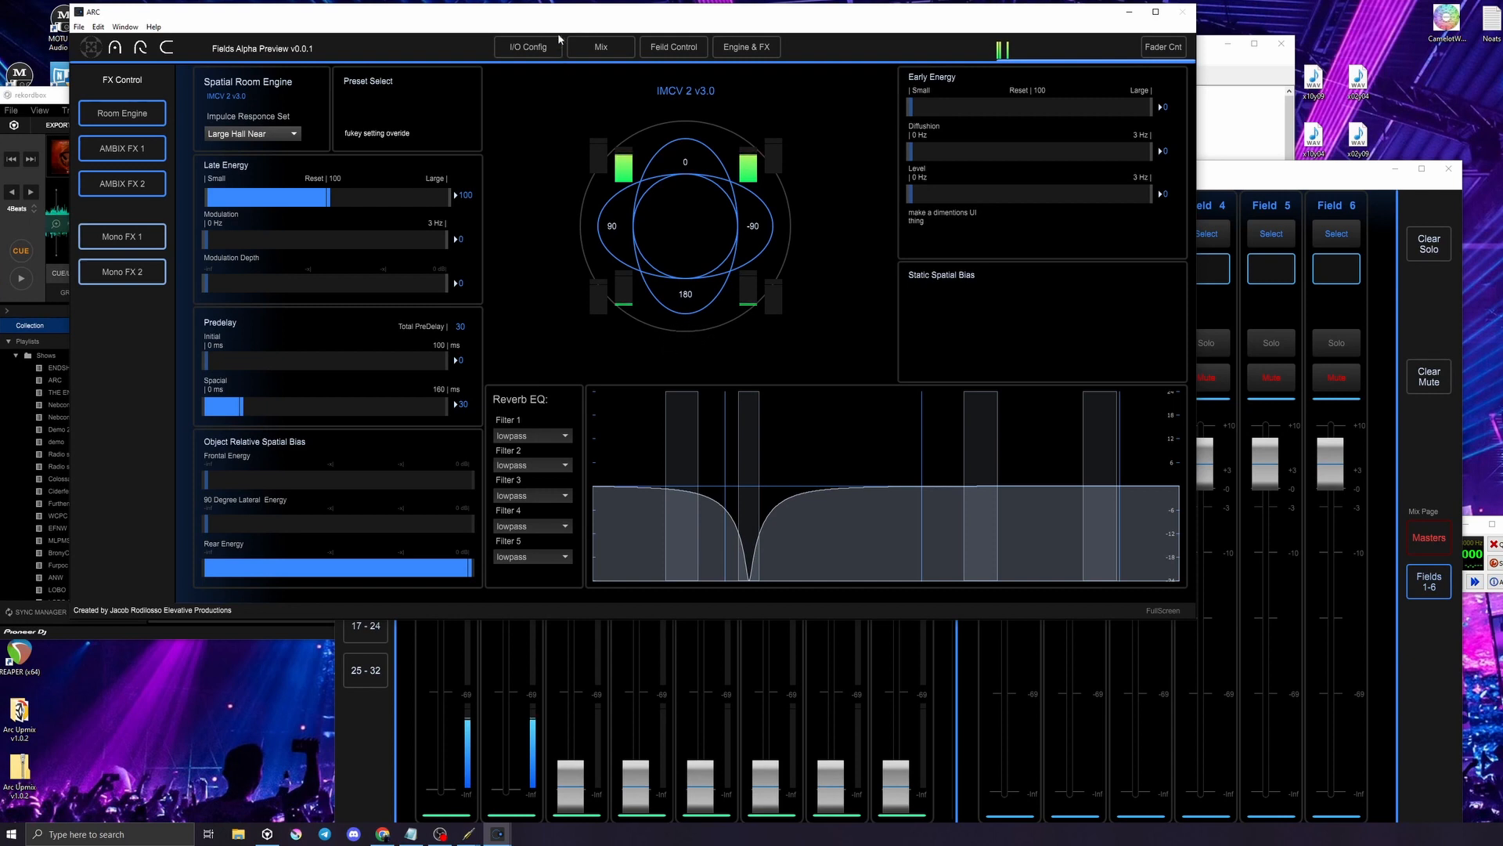
left_click(608, 52)
left_click_drag(869, 538, 761, 228)
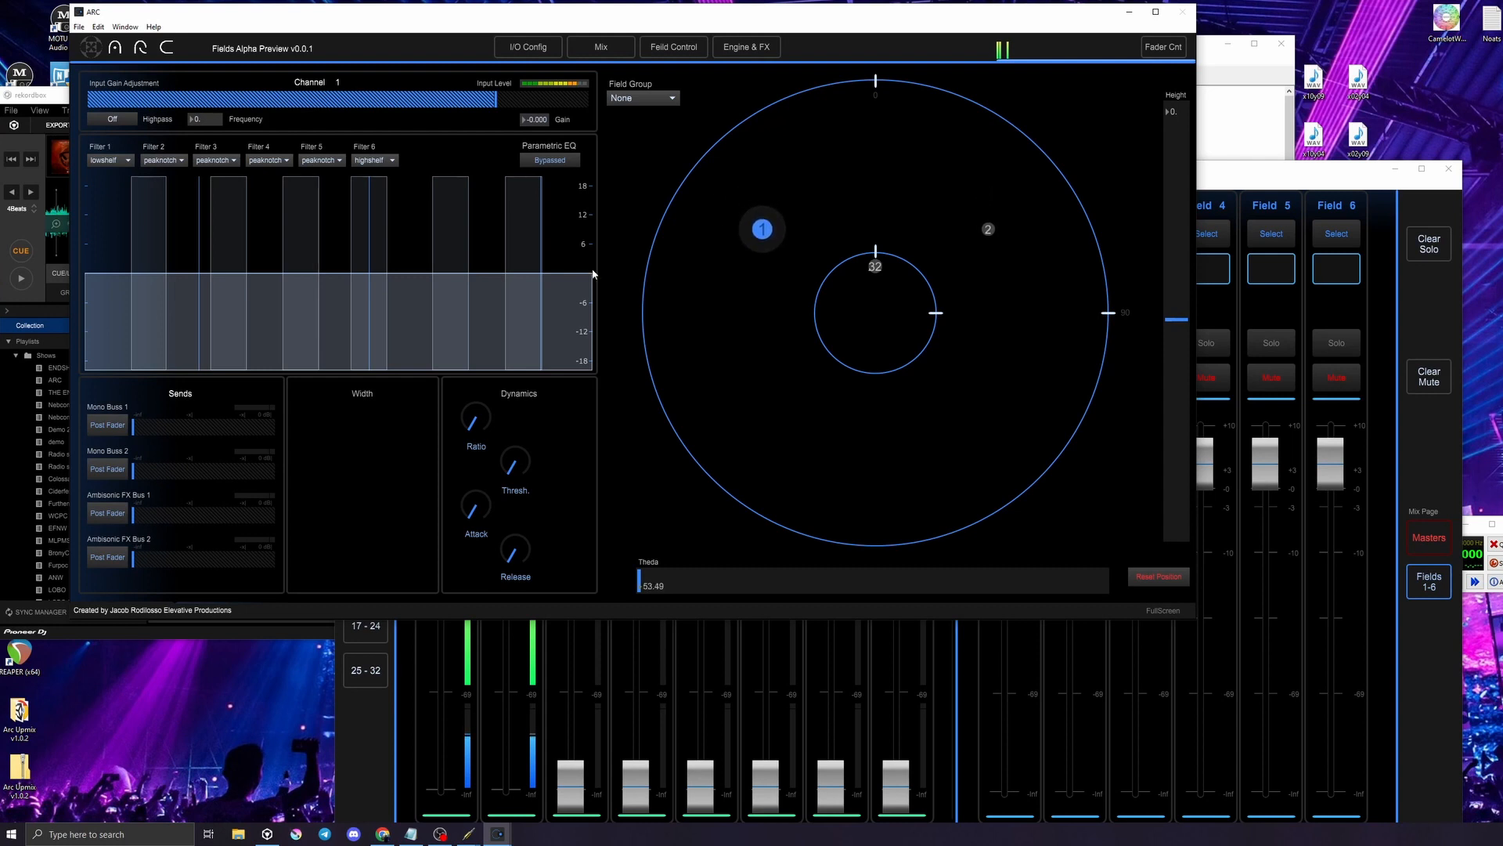
Raise the room engine's Frontal Energy to near maximum and its 90 Degree Lateral Energy to slightly over halfway
left_click(764, 49)
left_click_drag(234, 475, 421, 479)
left_click_drag(313, 523, 370, 532)
left_click_drag(426, 479, 456, 479)
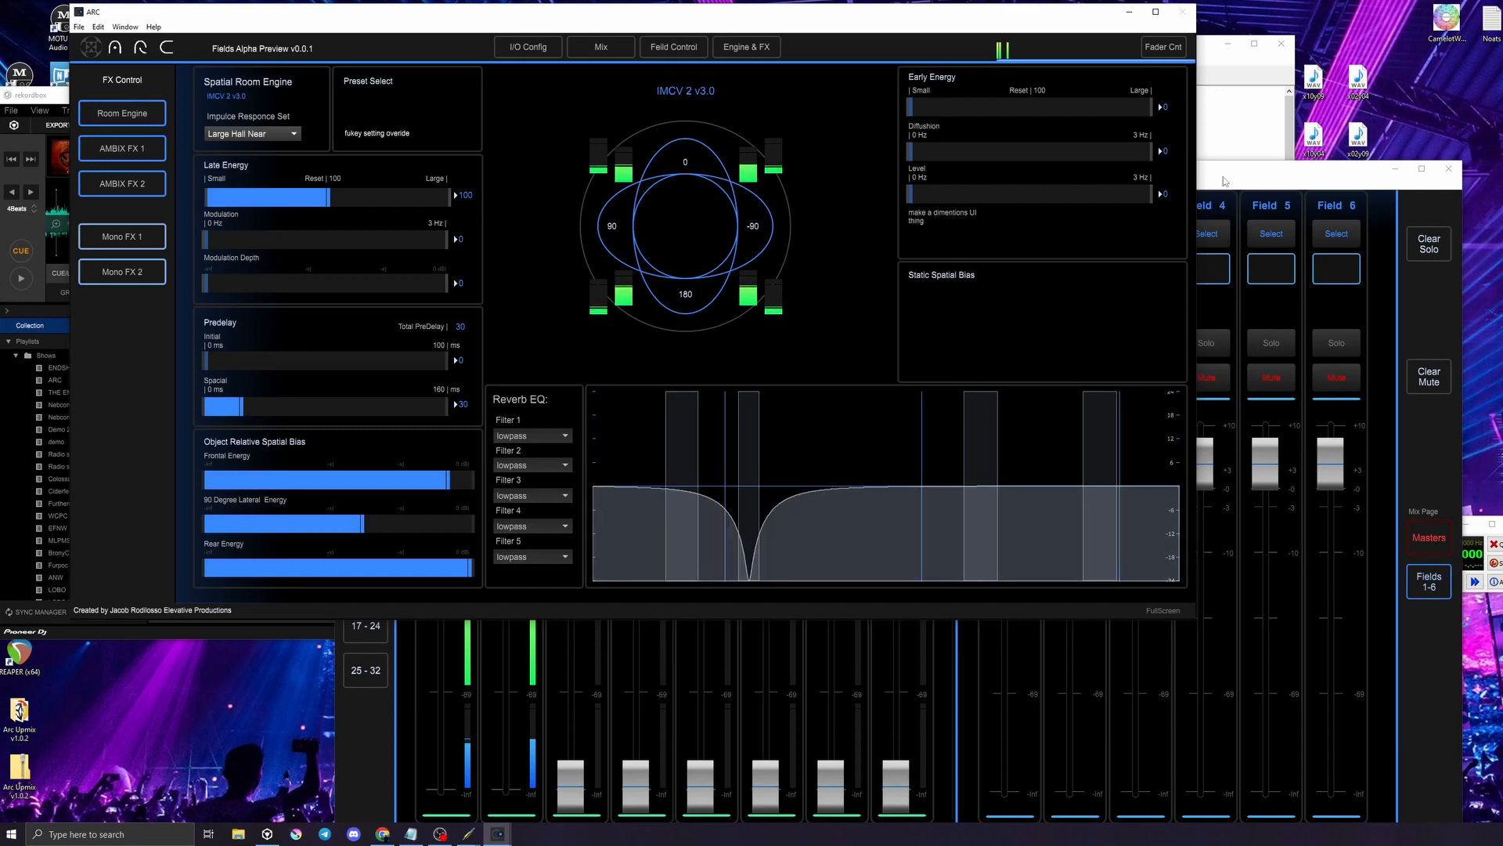
Review the signal flow in ARC's I/O configuration and the rekordbox-to-ARC connections in the QjackCtl graph
left_click(527, 49)
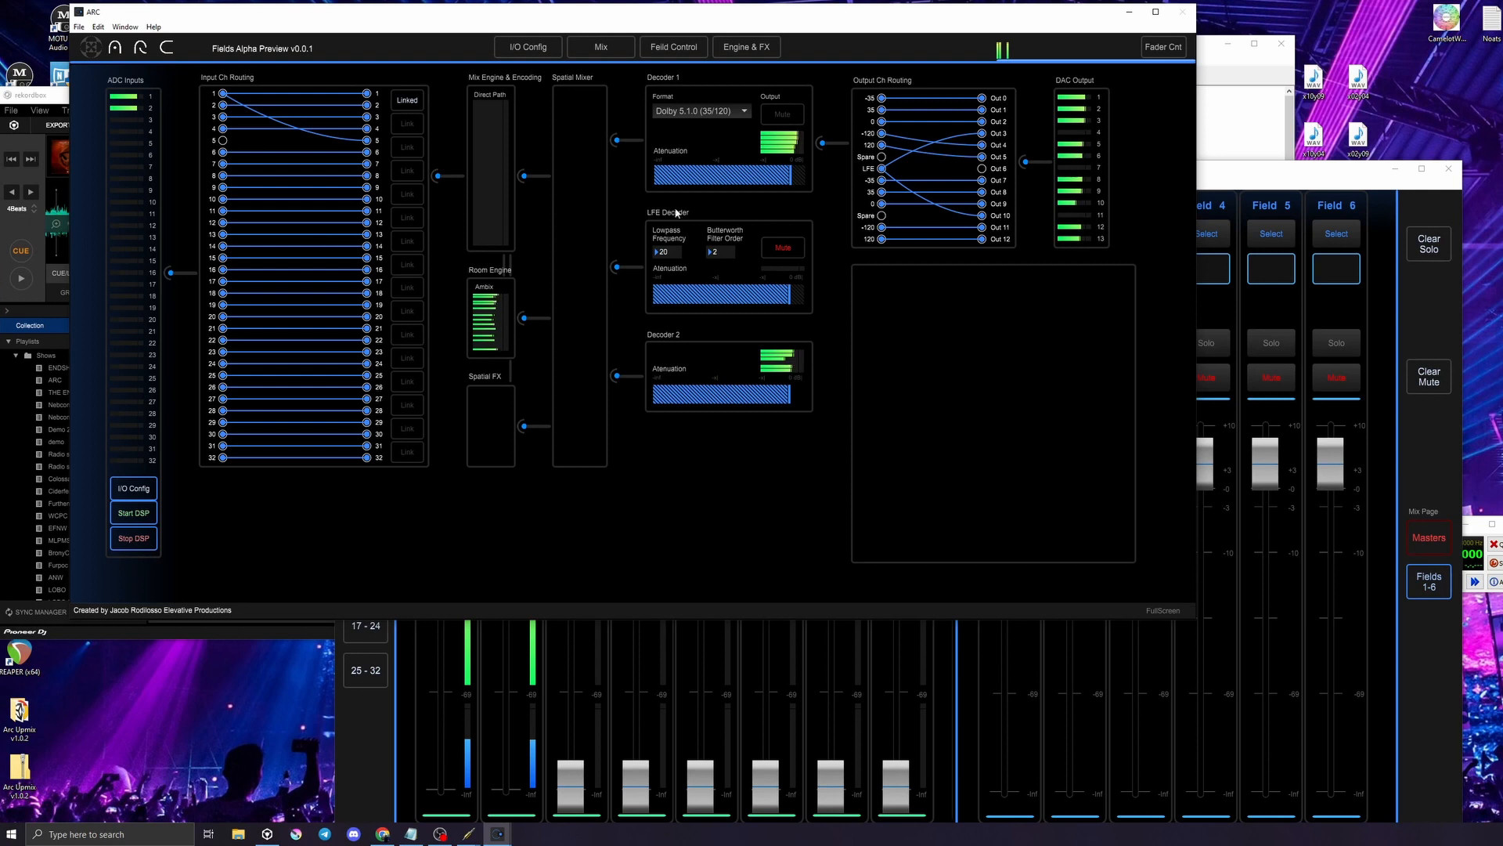
left_click(1228, 79)
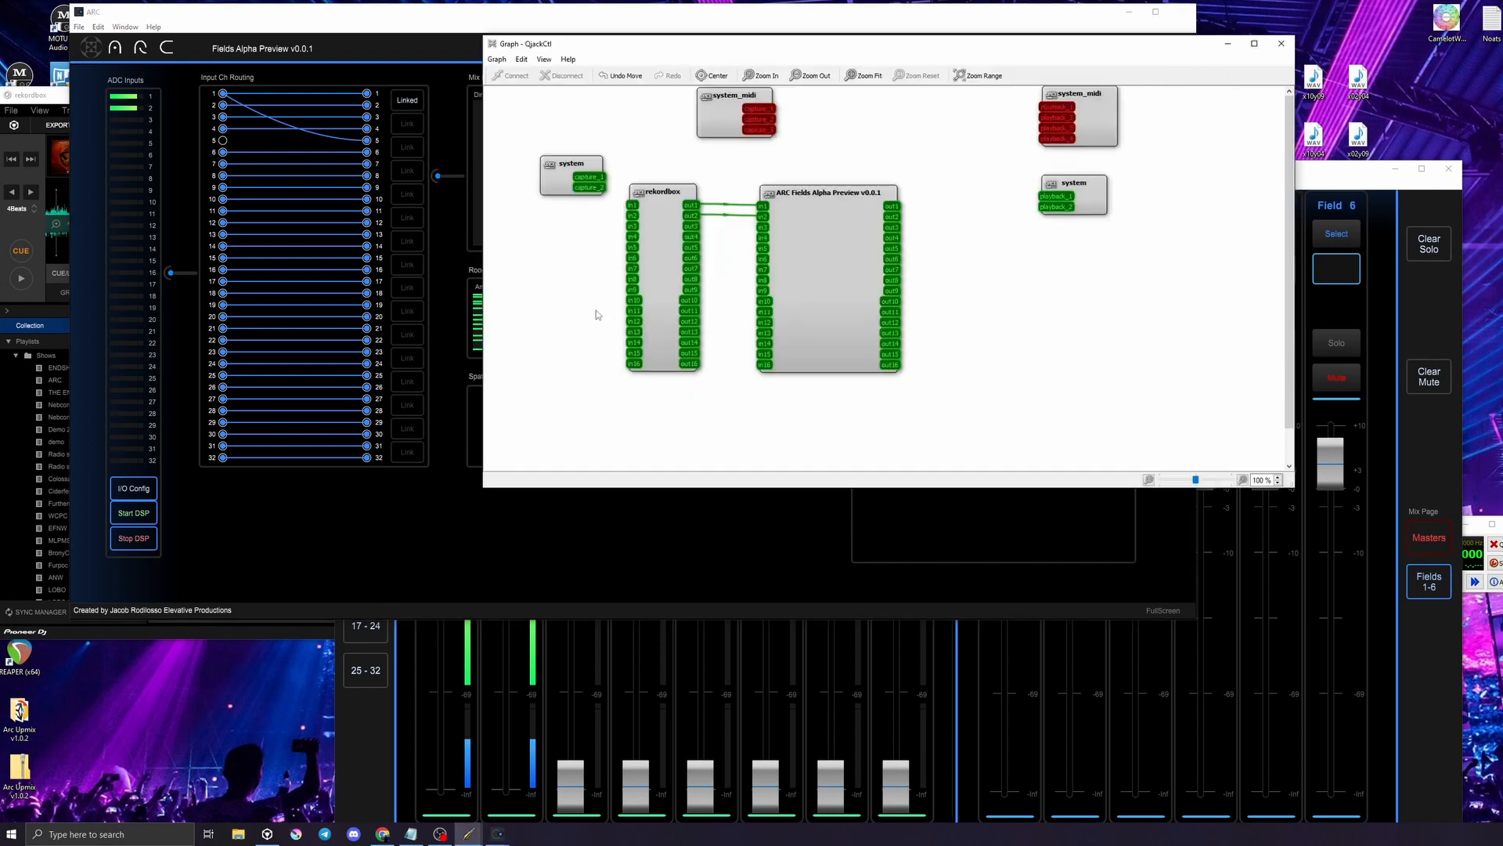
Search Windows for REAPER and launch it
left_click(136, 831)
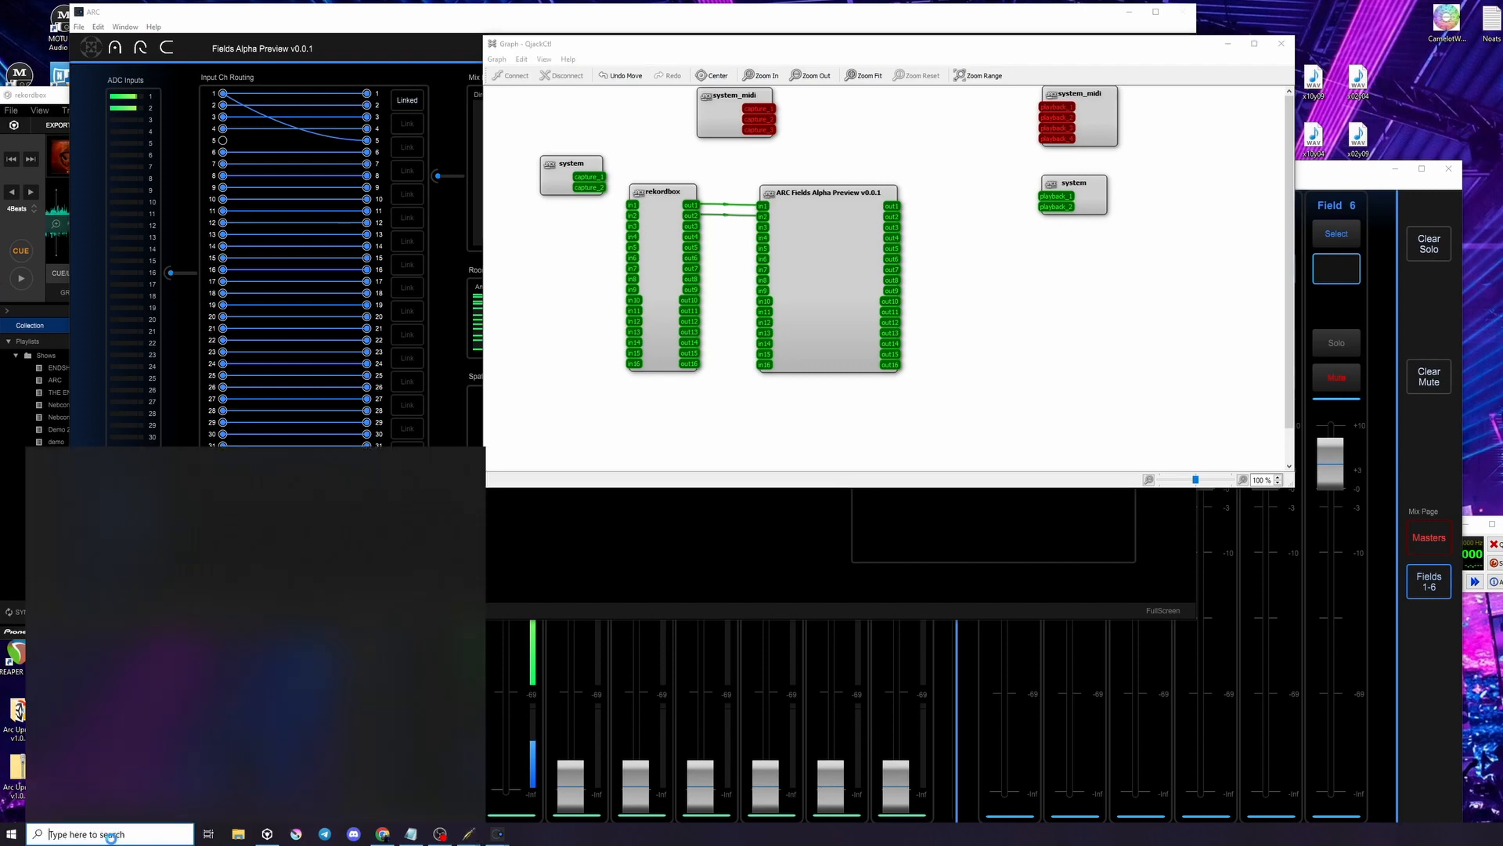
type("ea")
key("BackSpace")
key("BackSpace")
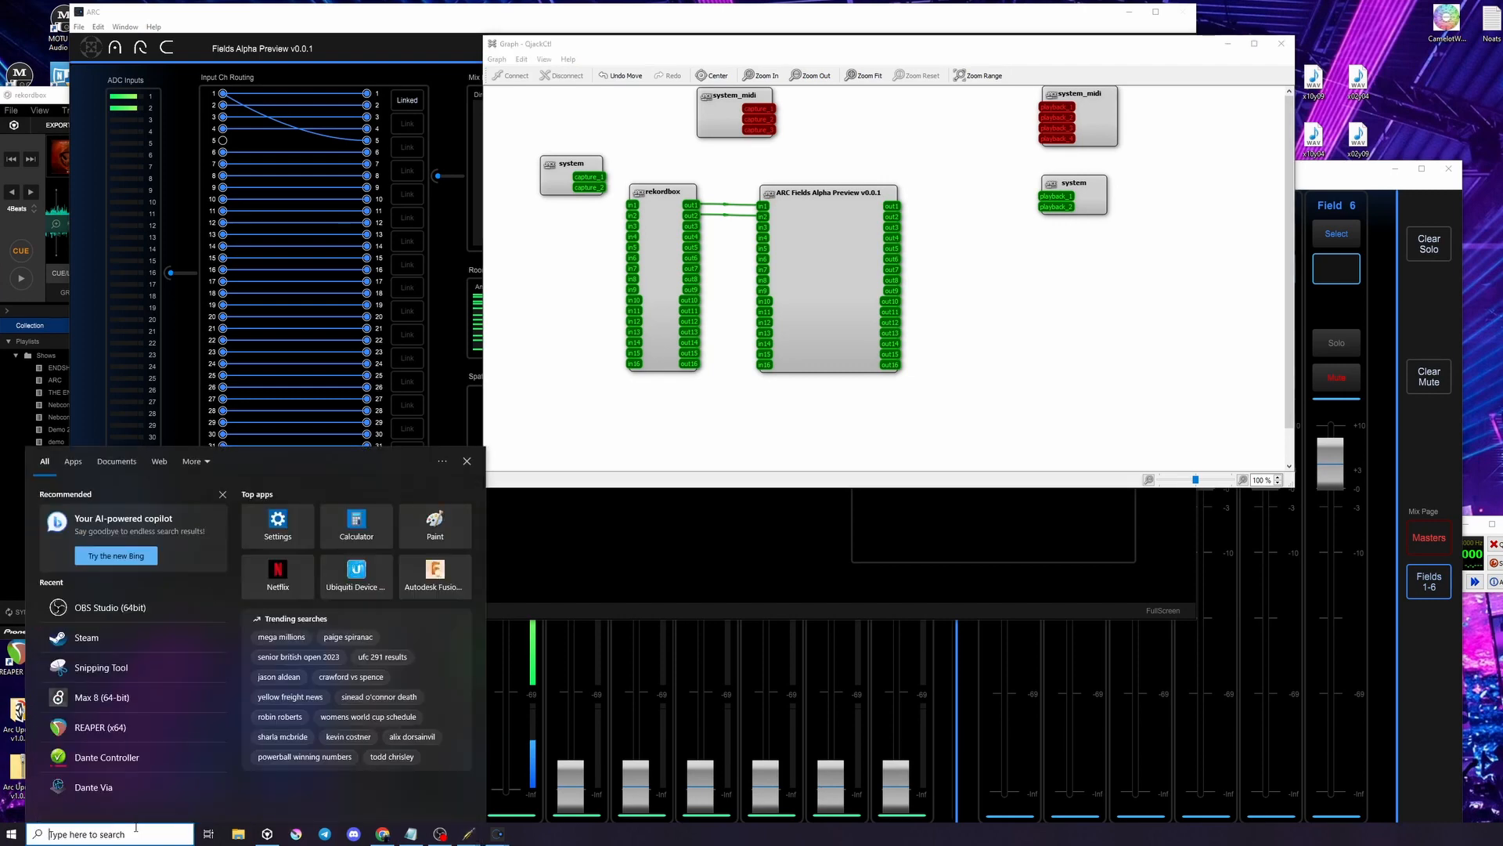
type("rea")
key("Return")
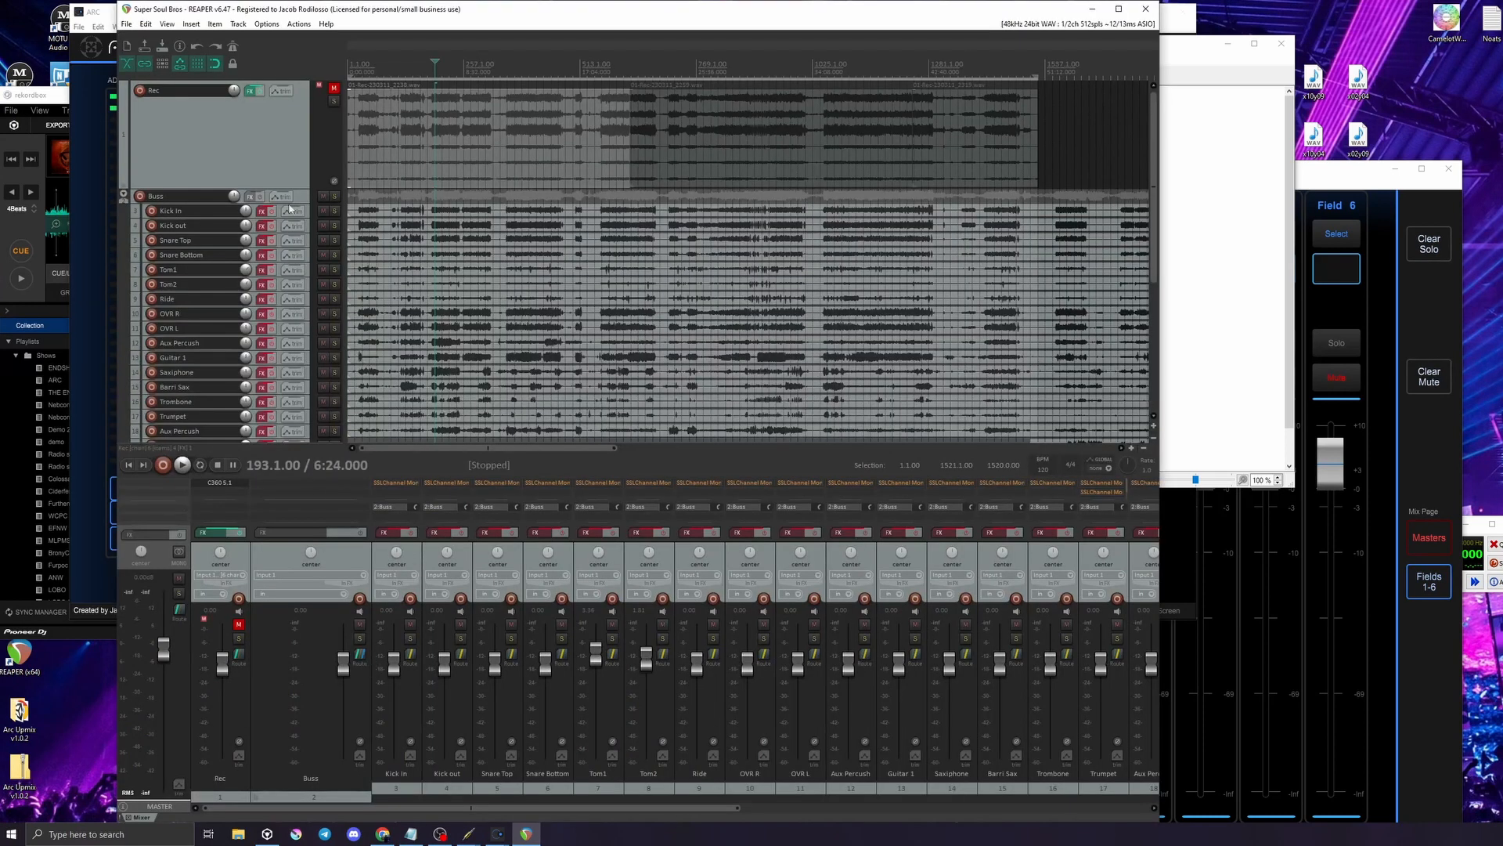
Set REAPER's ASIO driver to JackRouter with an output range from Out1 to Out16, and apply the audio preferences
left_click(265, 24)
left_click(329, 503)
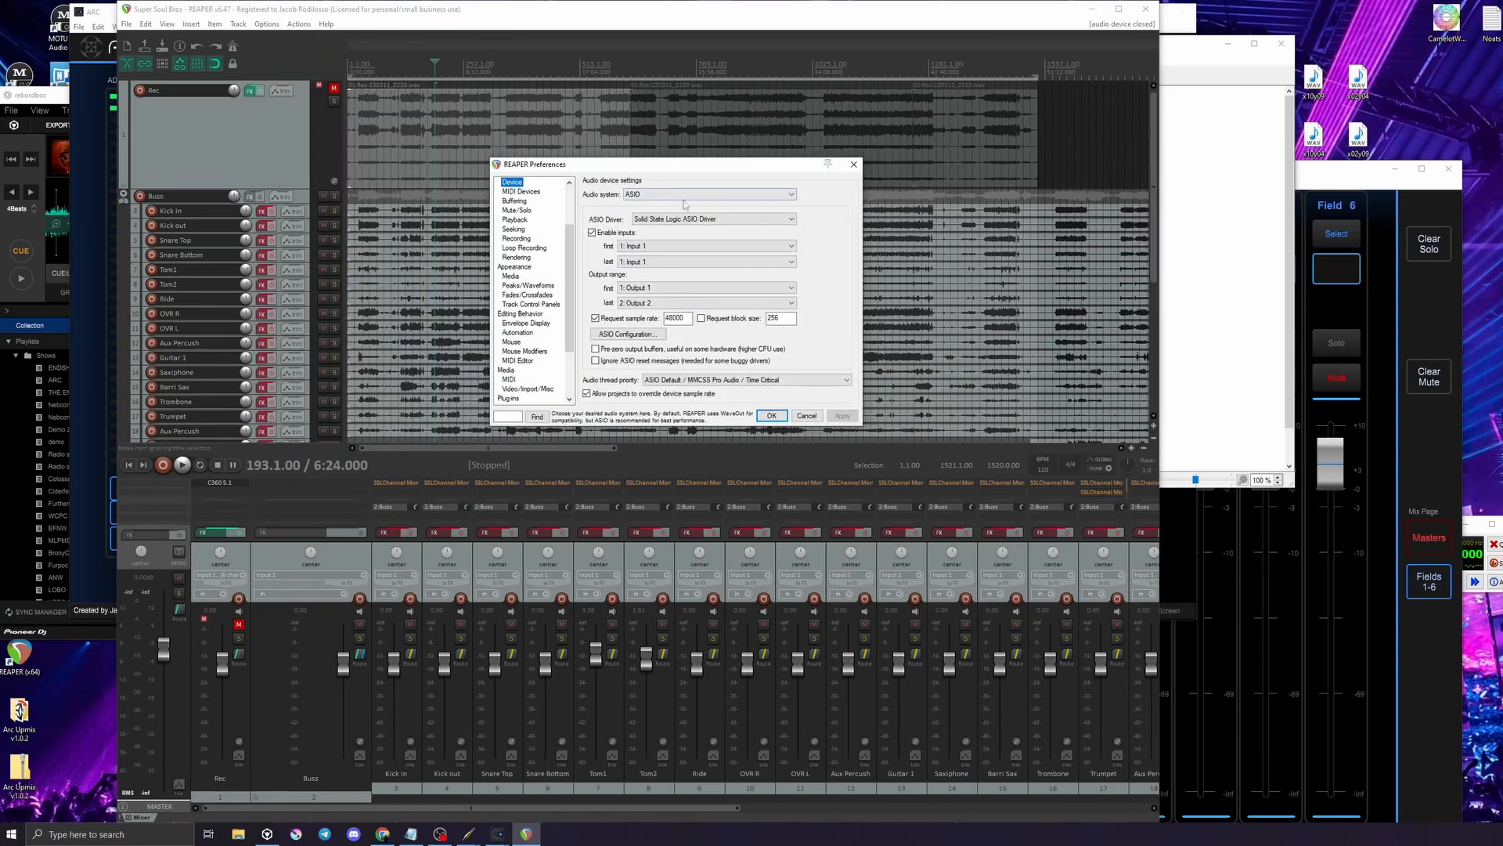
left_click(685, 219)
left_click(675, 252)
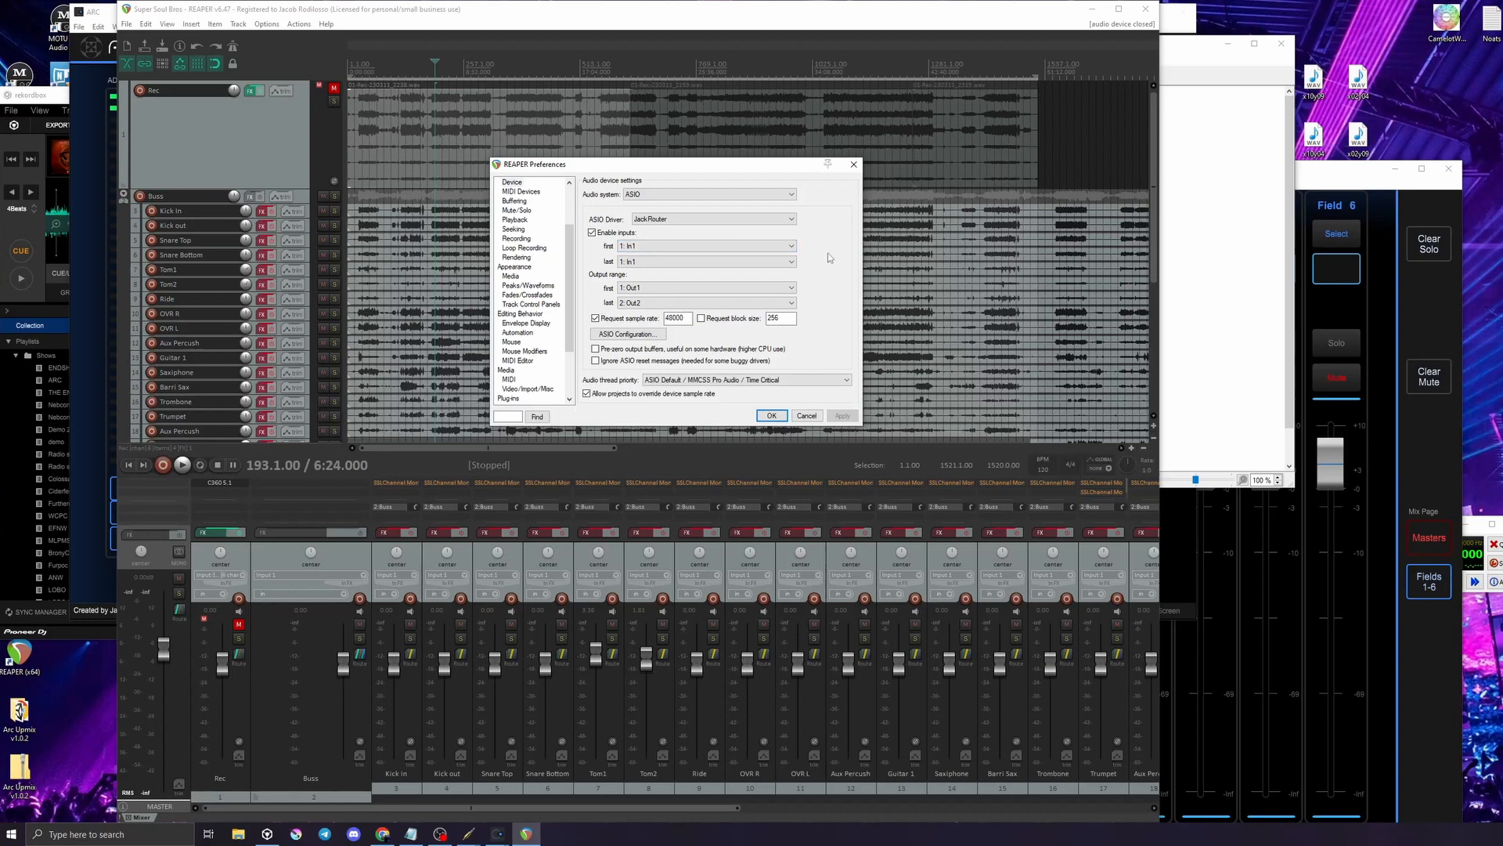
left_click(653, 303)
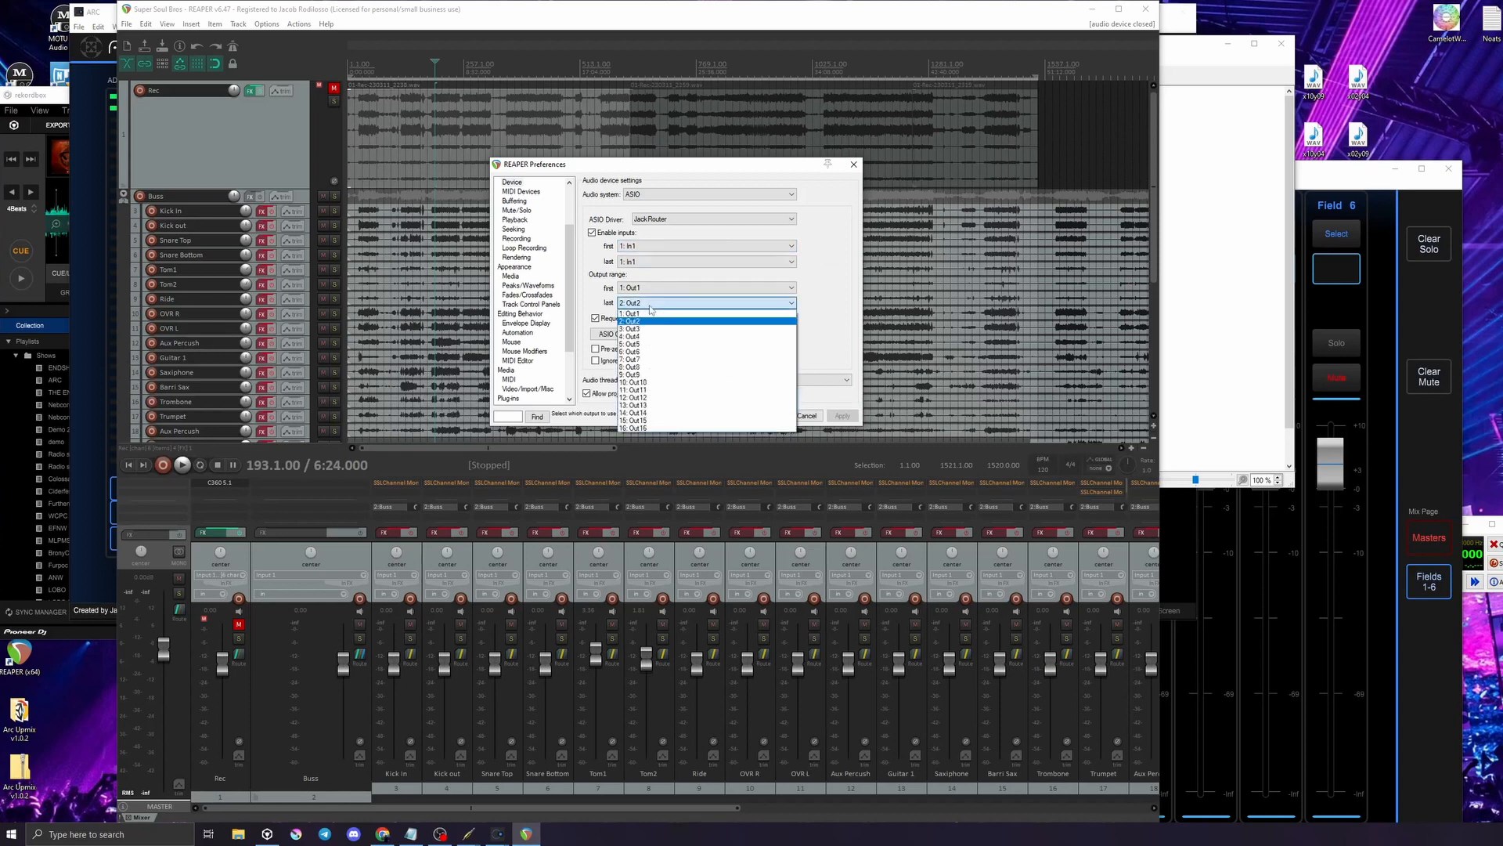
left_click(650, 430)
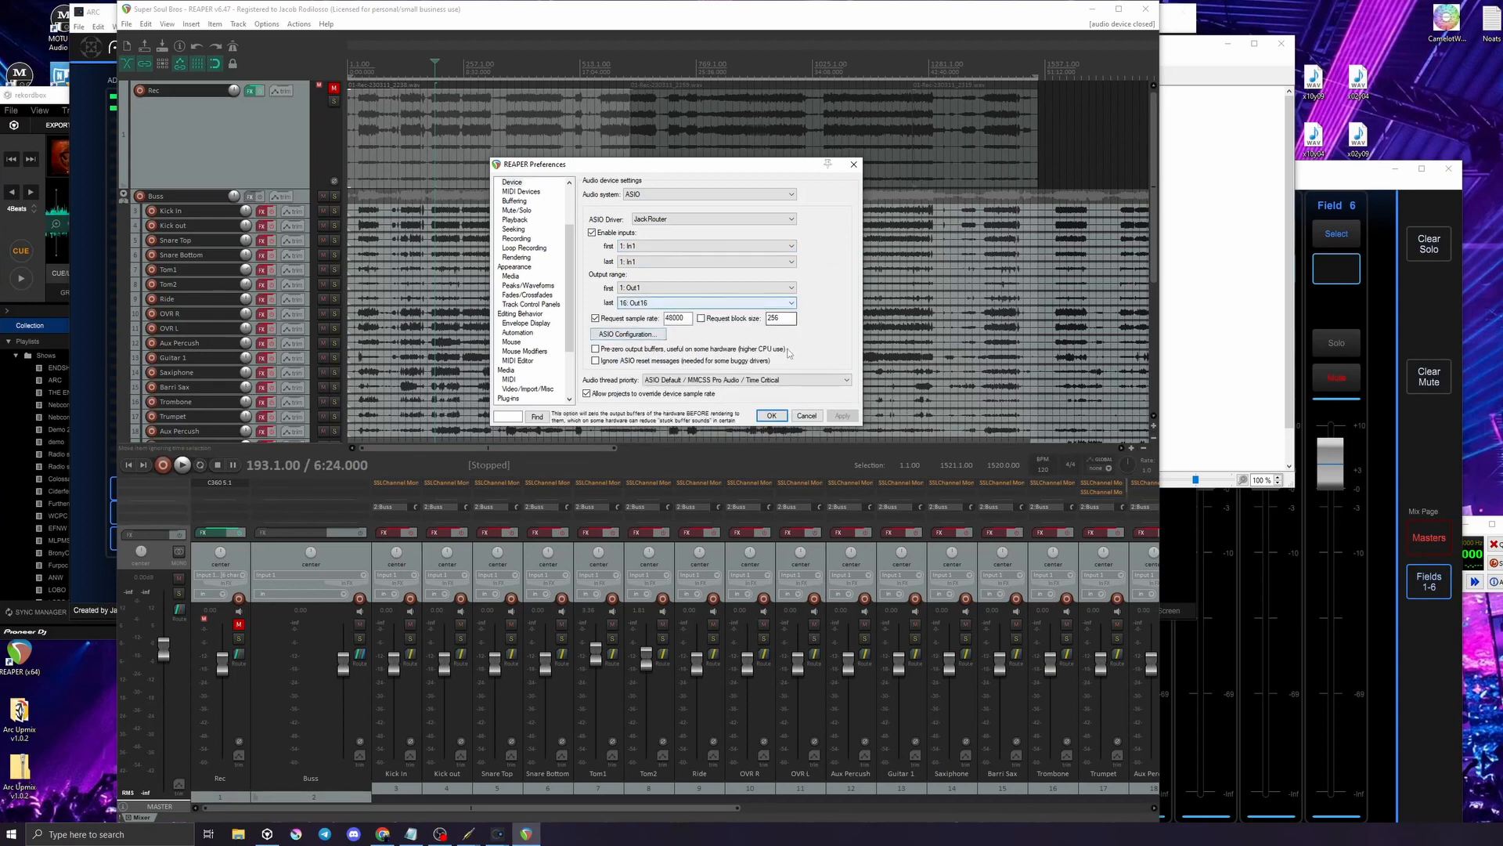
left_click(701, 318)
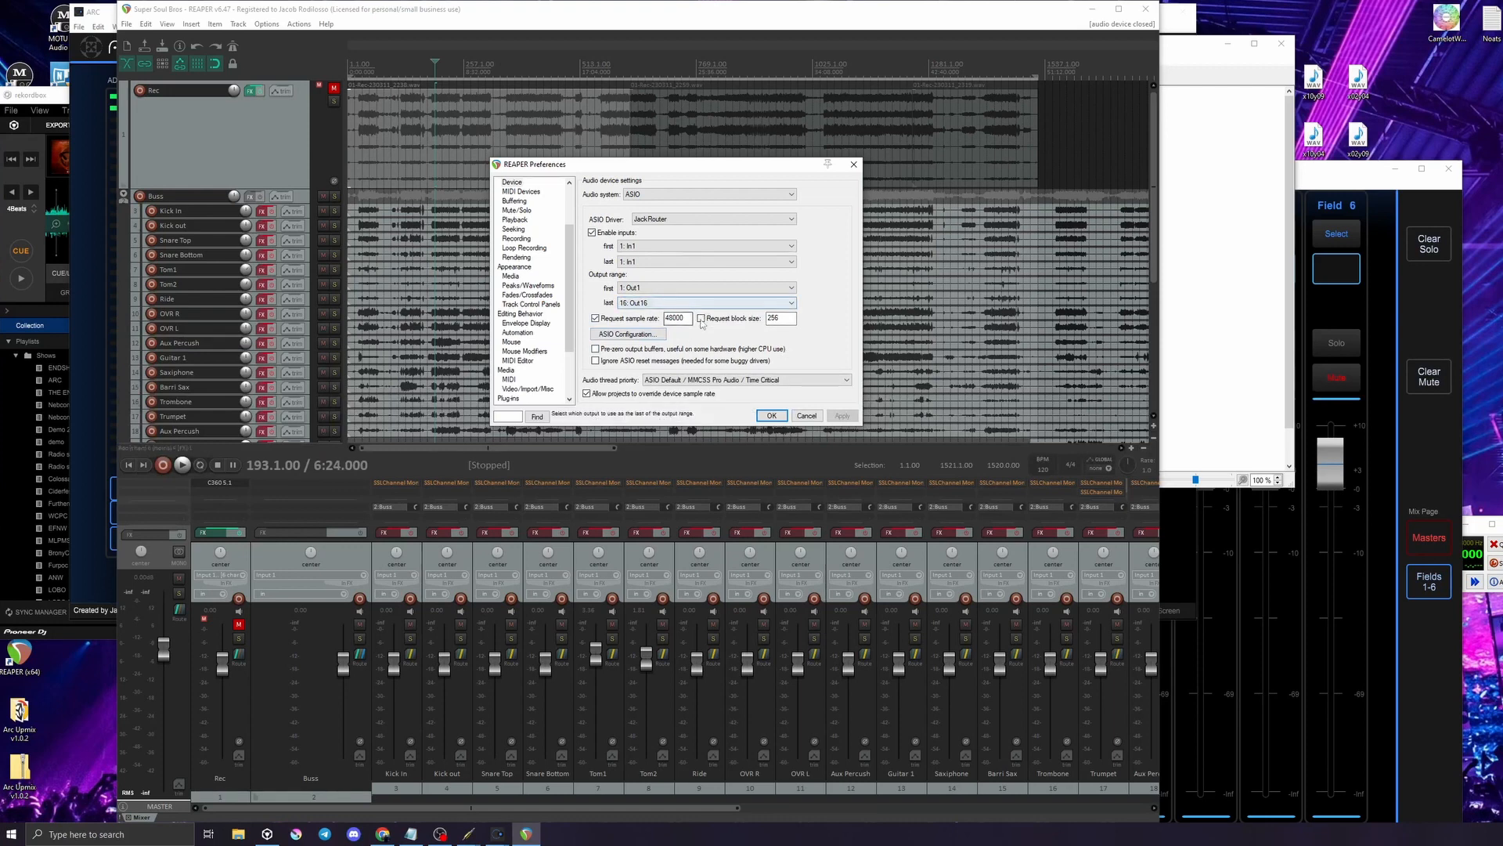
left_click(772, 415)
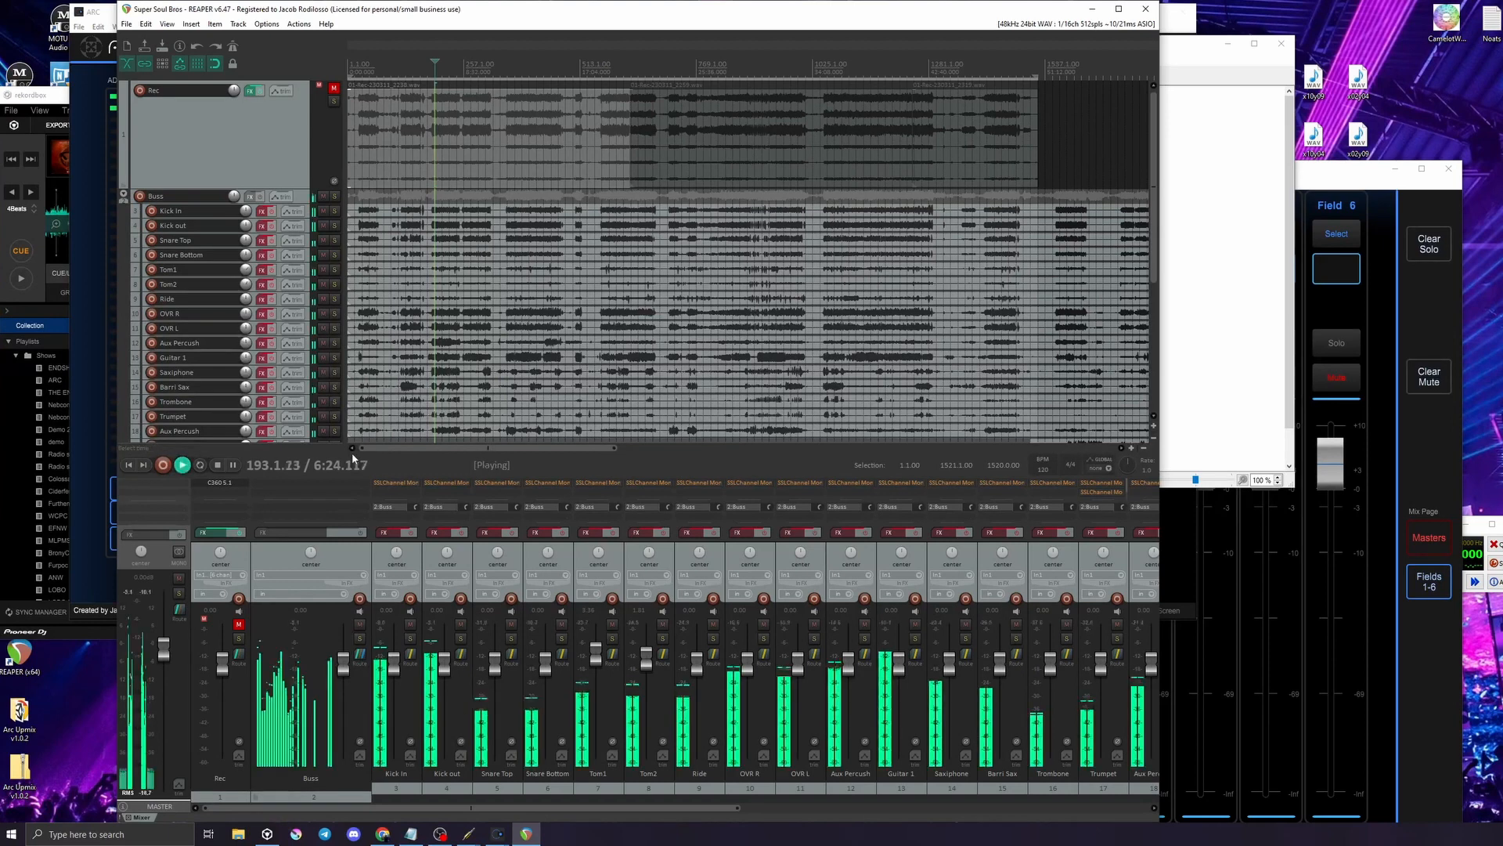
Add a hardware output to the master track with a 16-channel multichannel source sent to Out1 through Out16
left_click(180, 610)
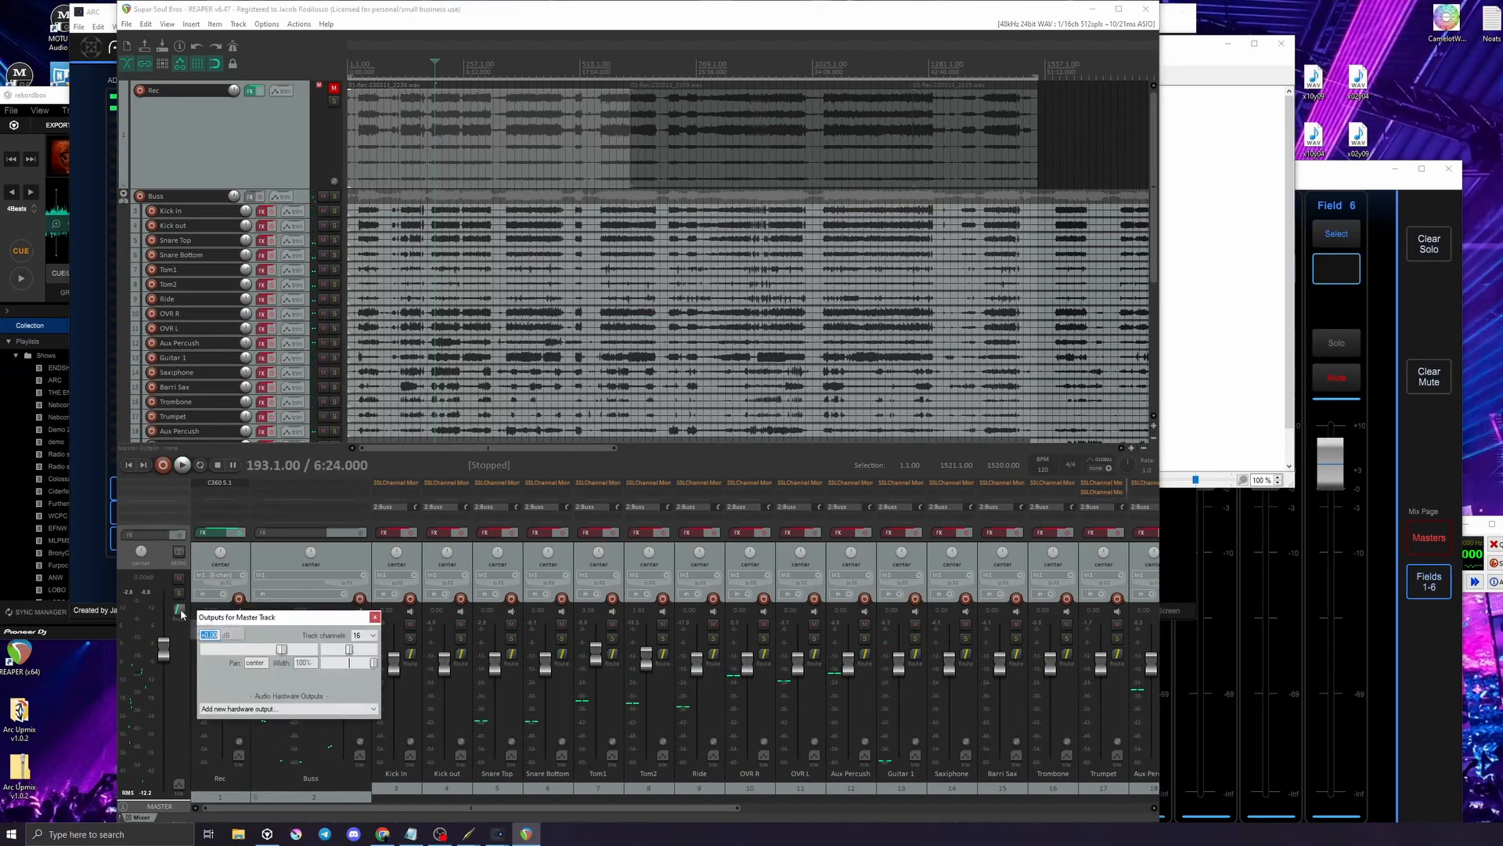
left_click(180, 610)
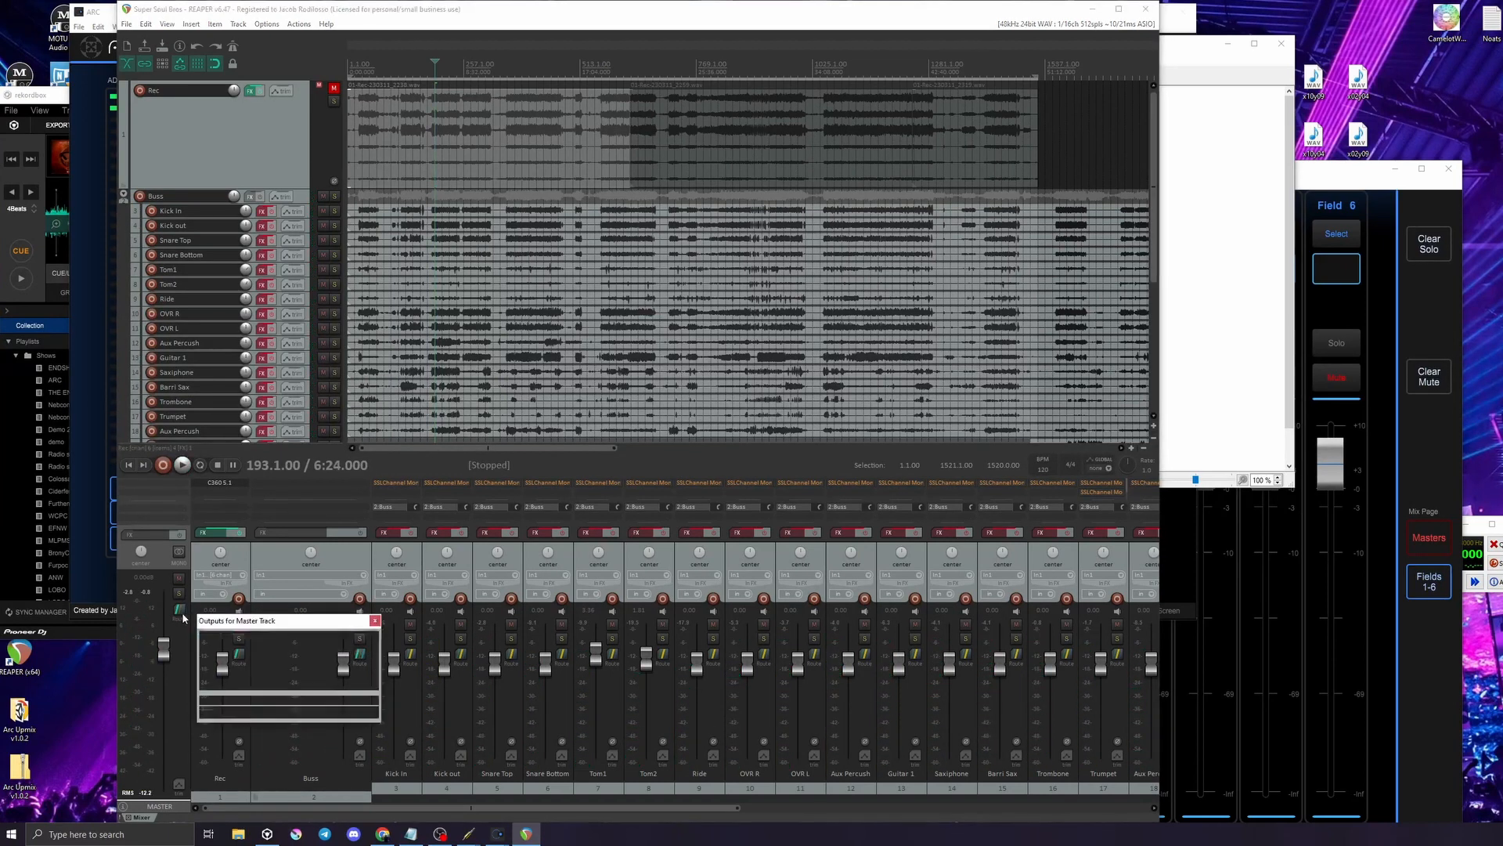
left_click_drag(262, 620, 313, 379)
left_click(334, 470)
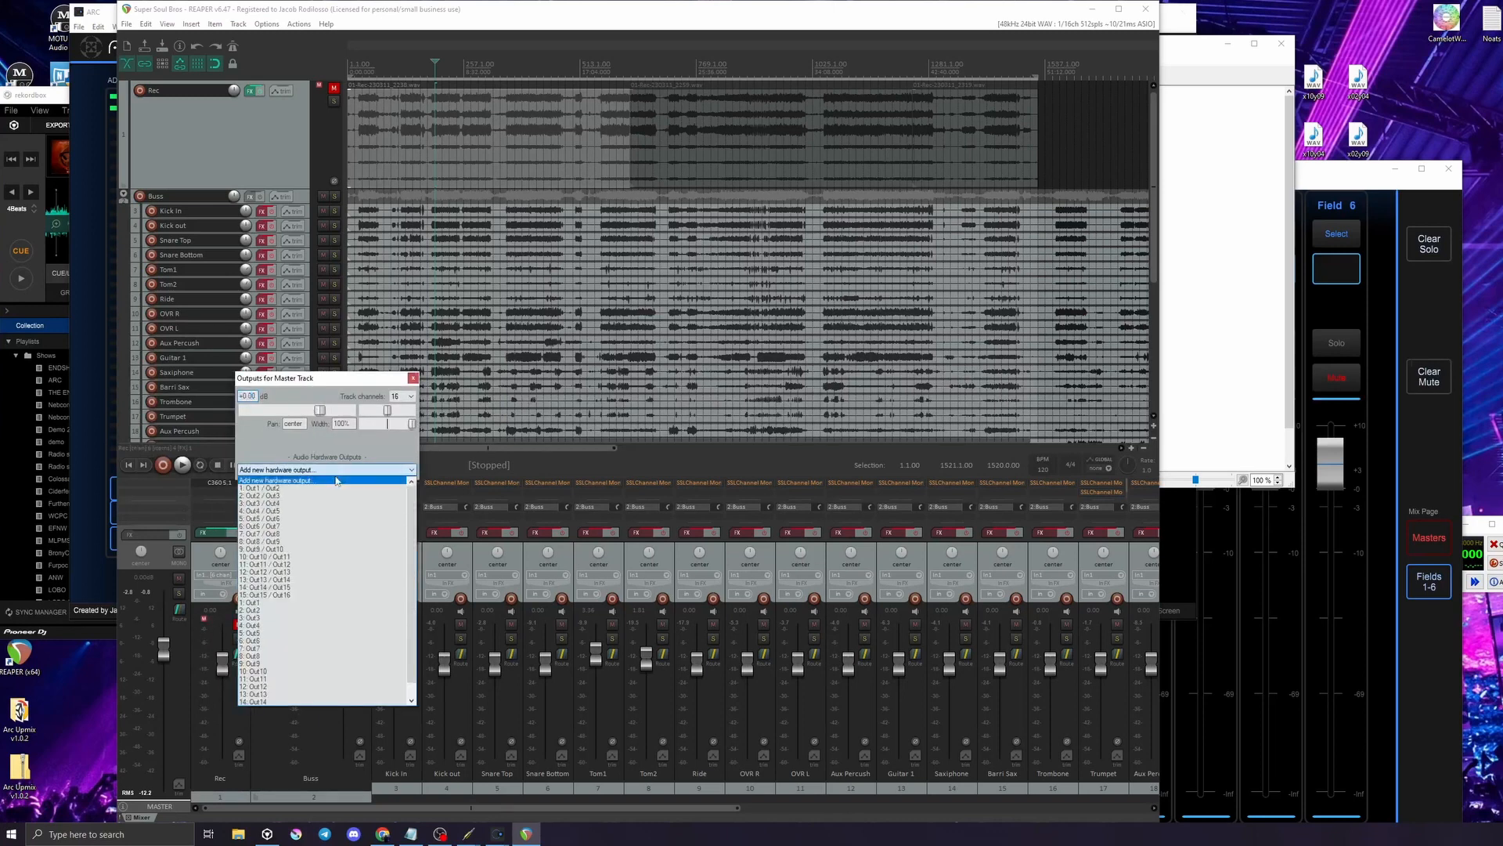
left_click(280, 492)
left_click(272, 524)
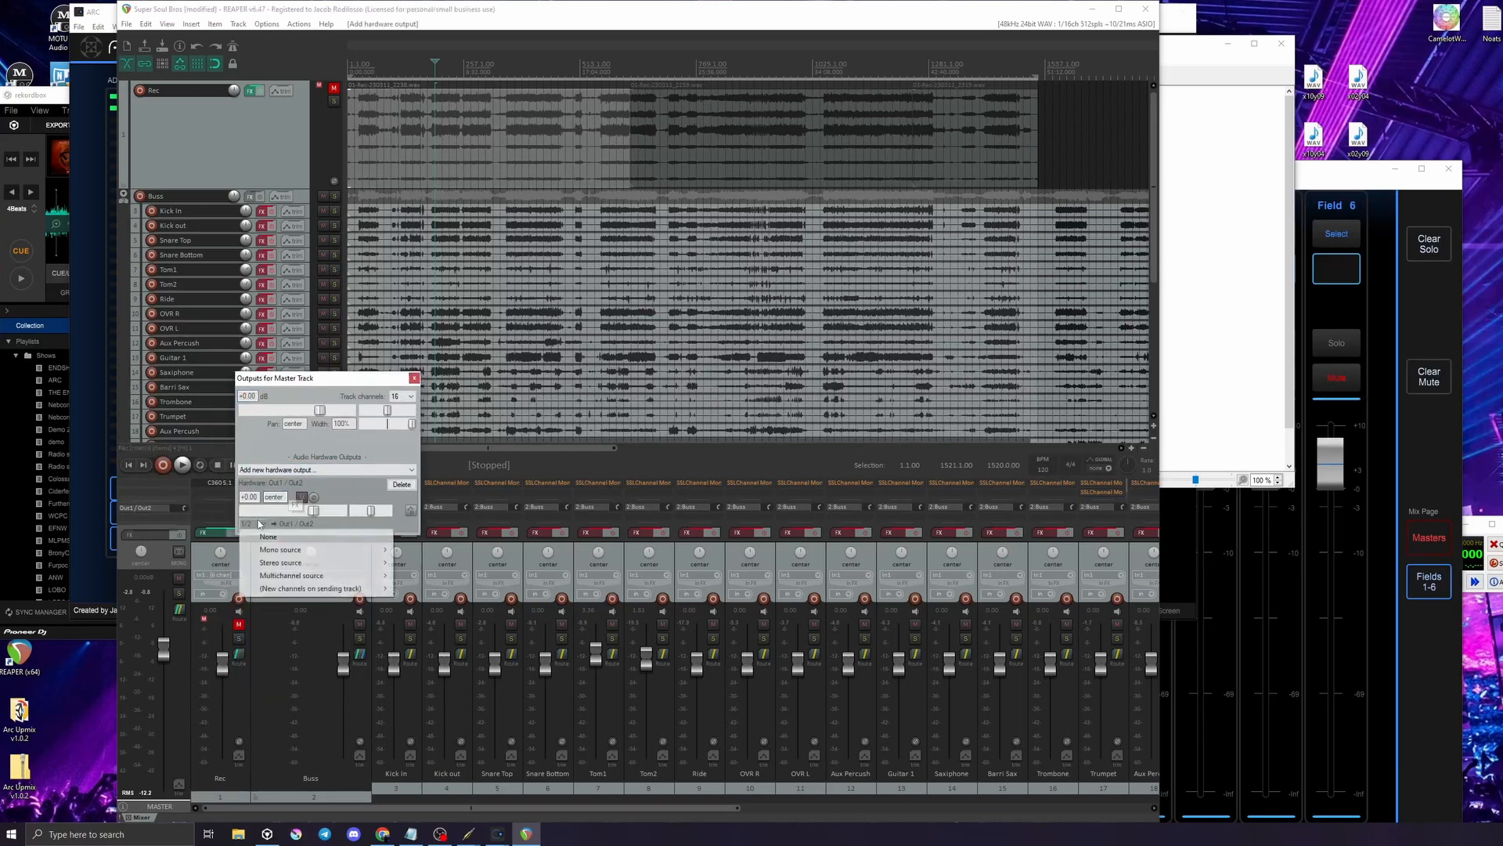
mouse_move(344, 575)
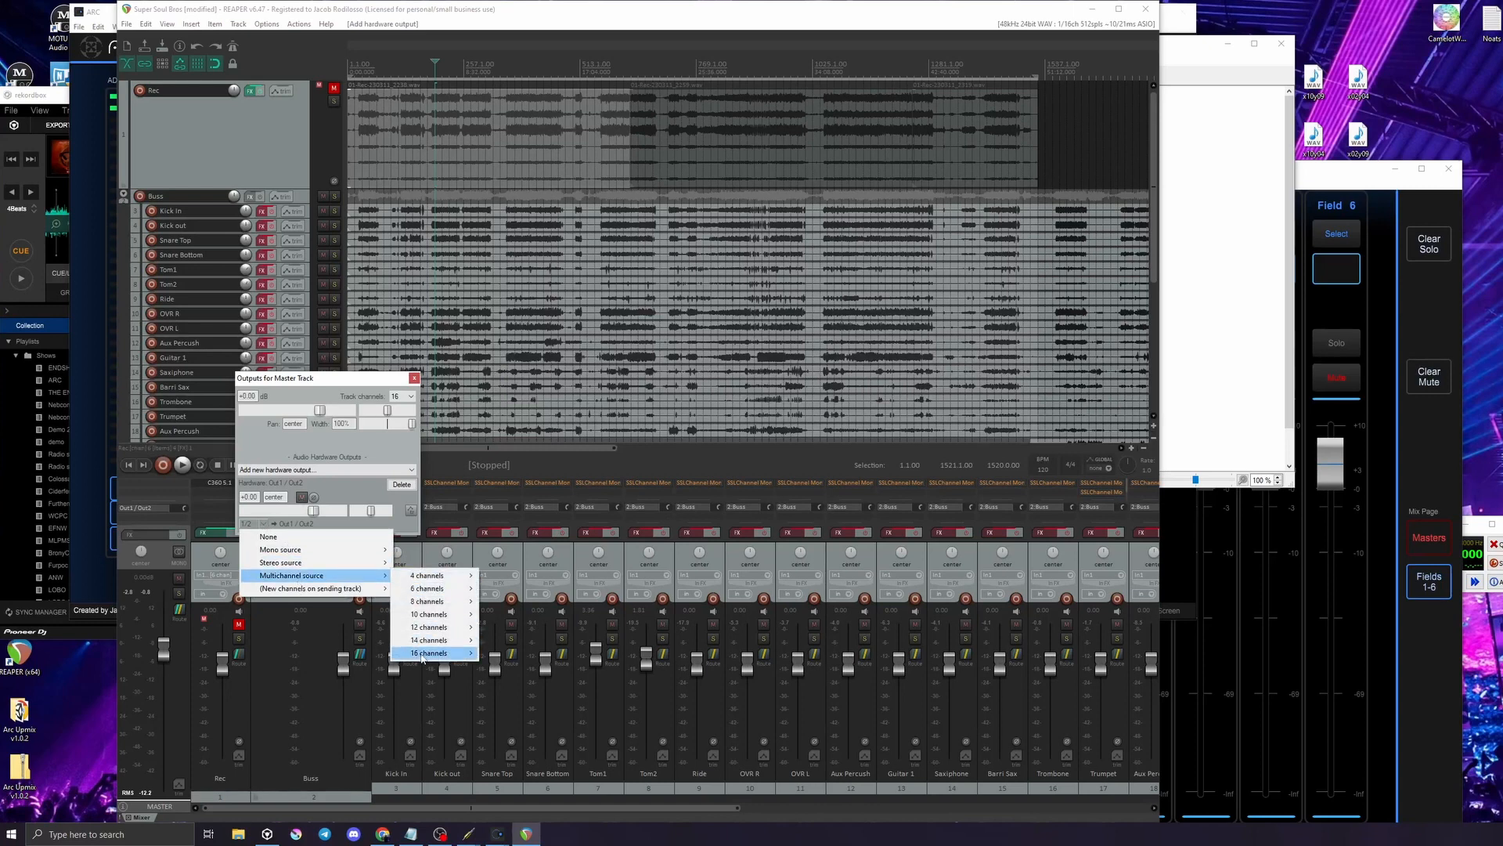
mouse_move(429, 653)
left_click(505, 653)
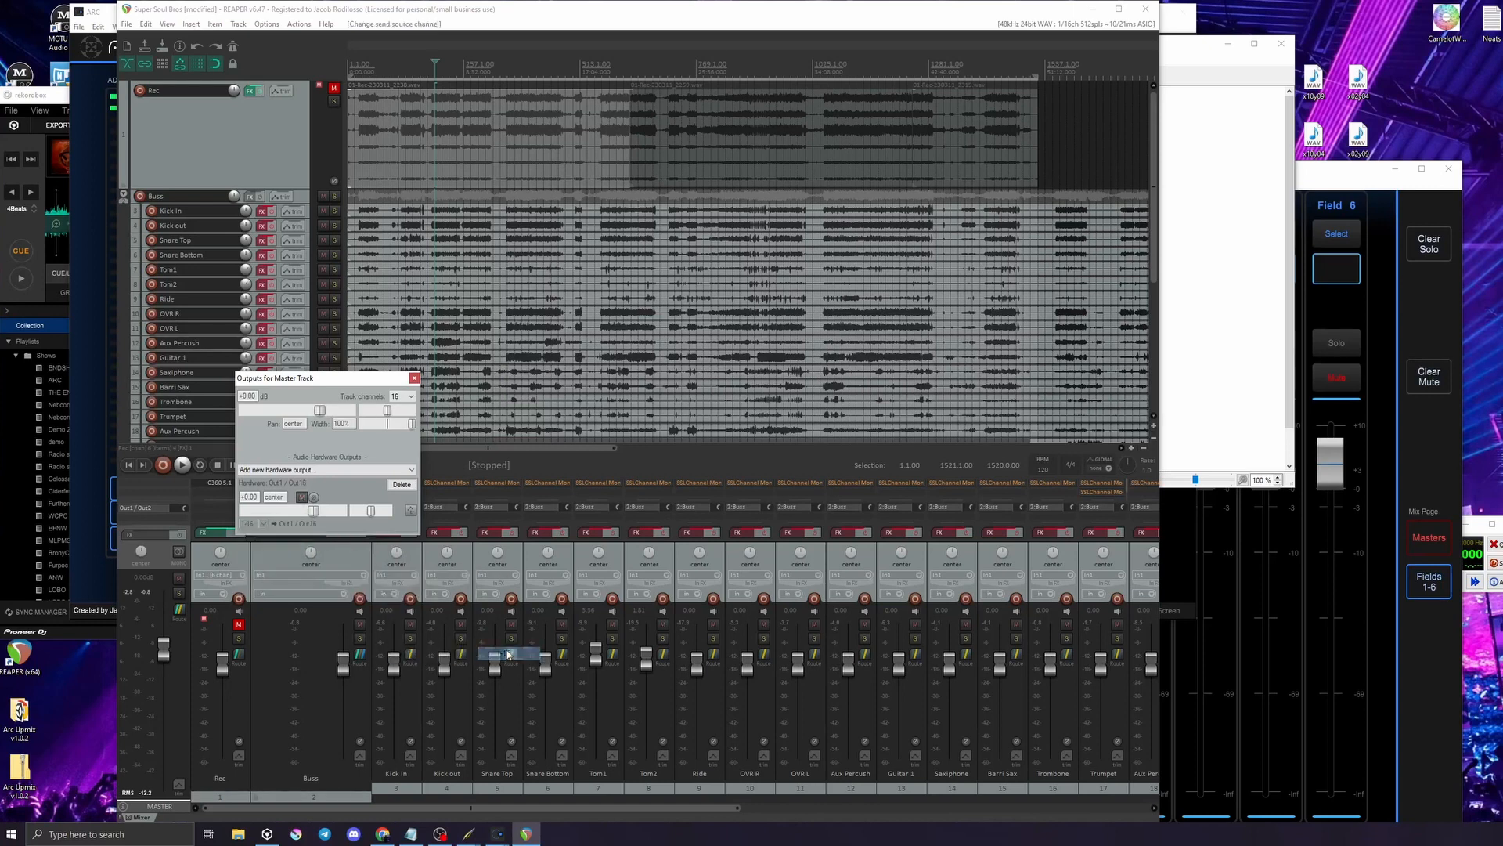
left_click(415, 378)
Check the QjackCtl graph for REAPER, and start REAPER's playback from an earlier point in the project
left_click(1210, 262)
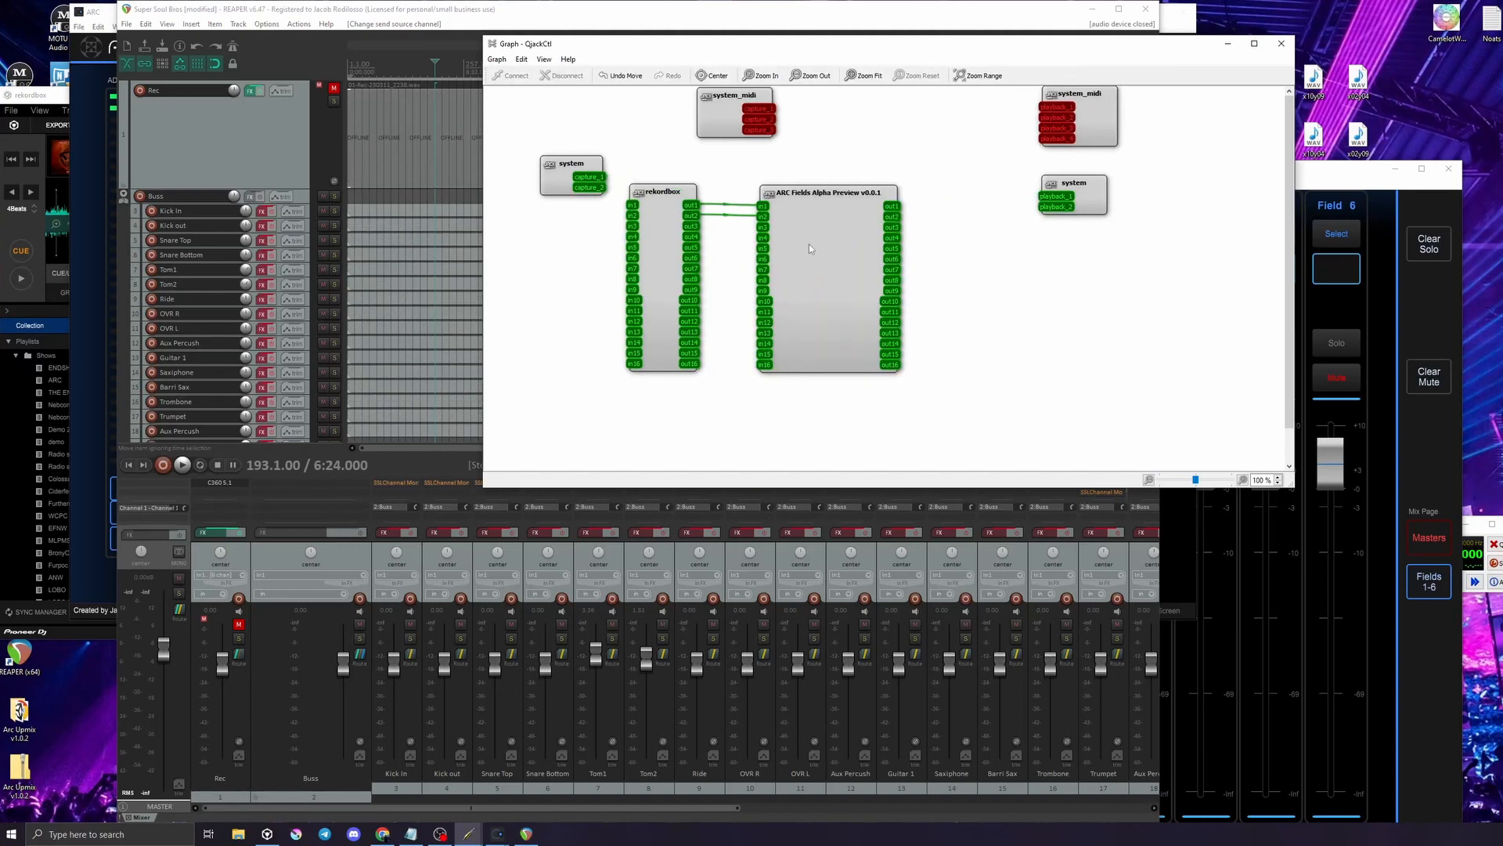
left_click(481, 13)
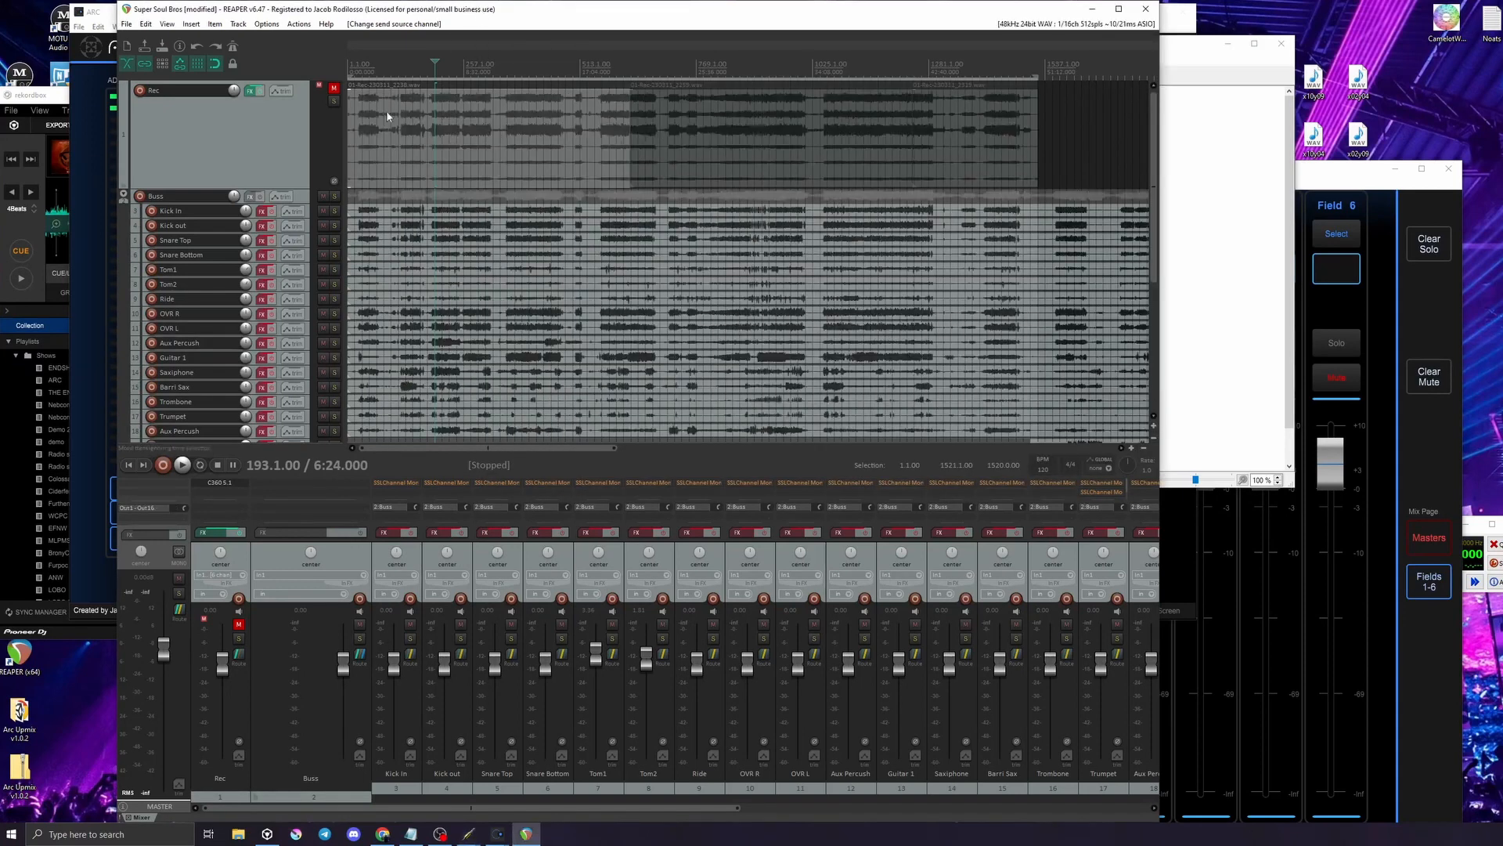
left_click(386, 65)
key("space")
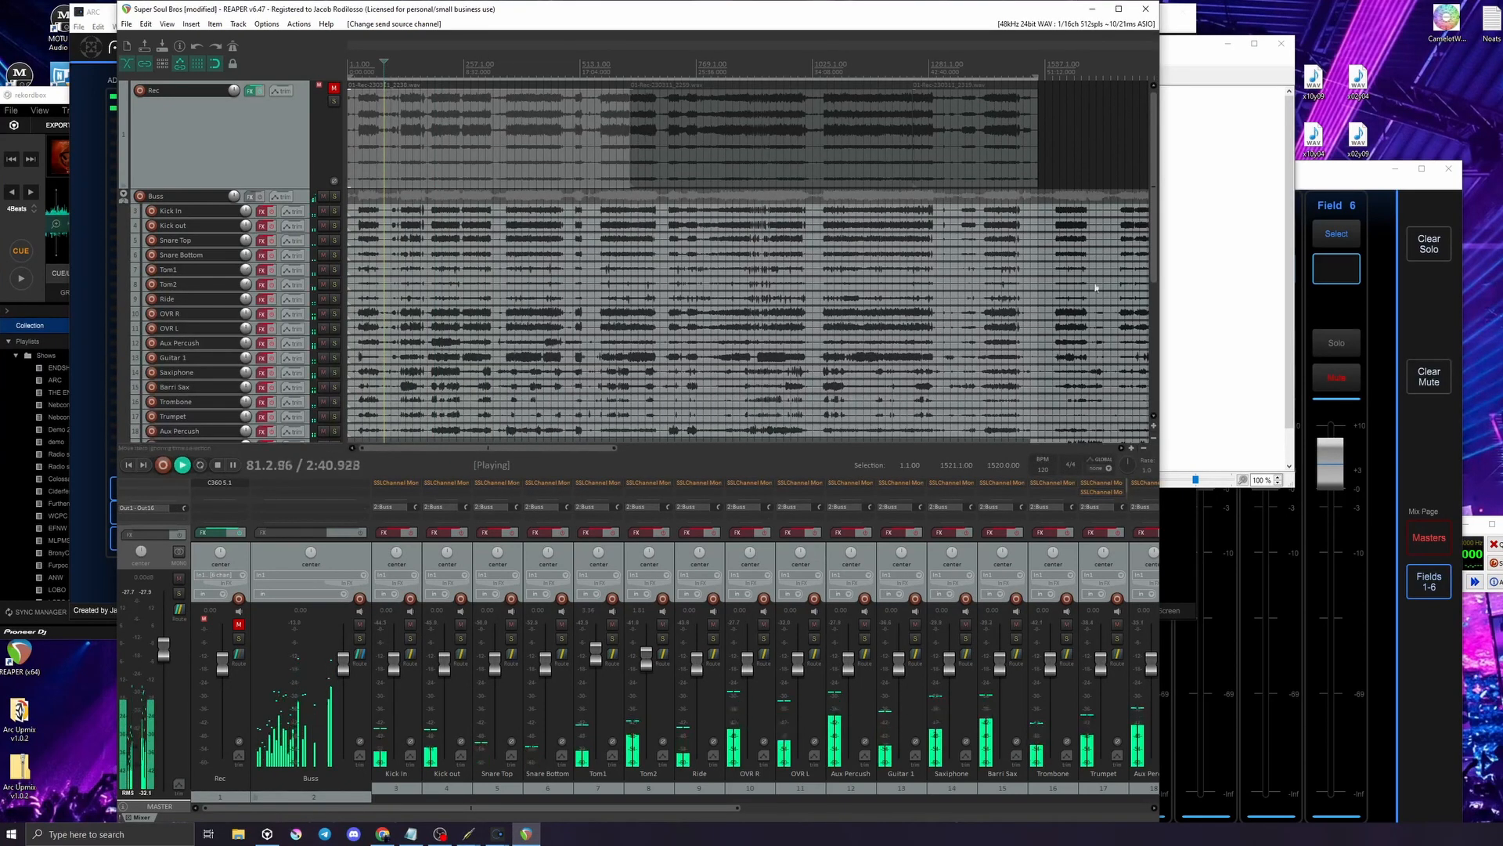
In QjackCtl, remove REAPER's connections to the system capture and playback ports, and spread the reaper and rekordbox nodes apart for patching
left_click(1235, 295)
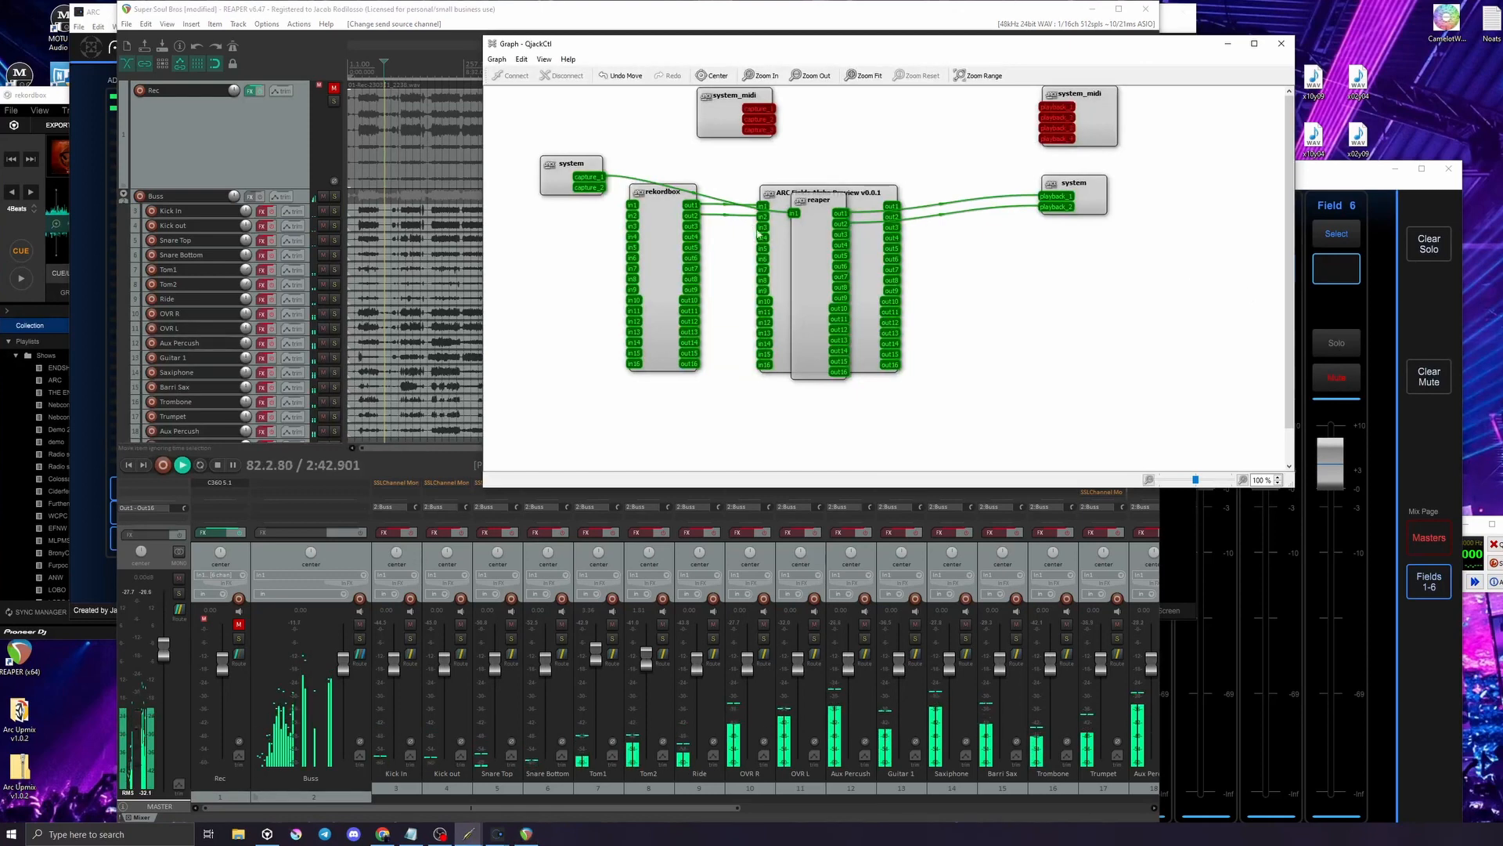
left_click_drag(811, 247, 590, 348)
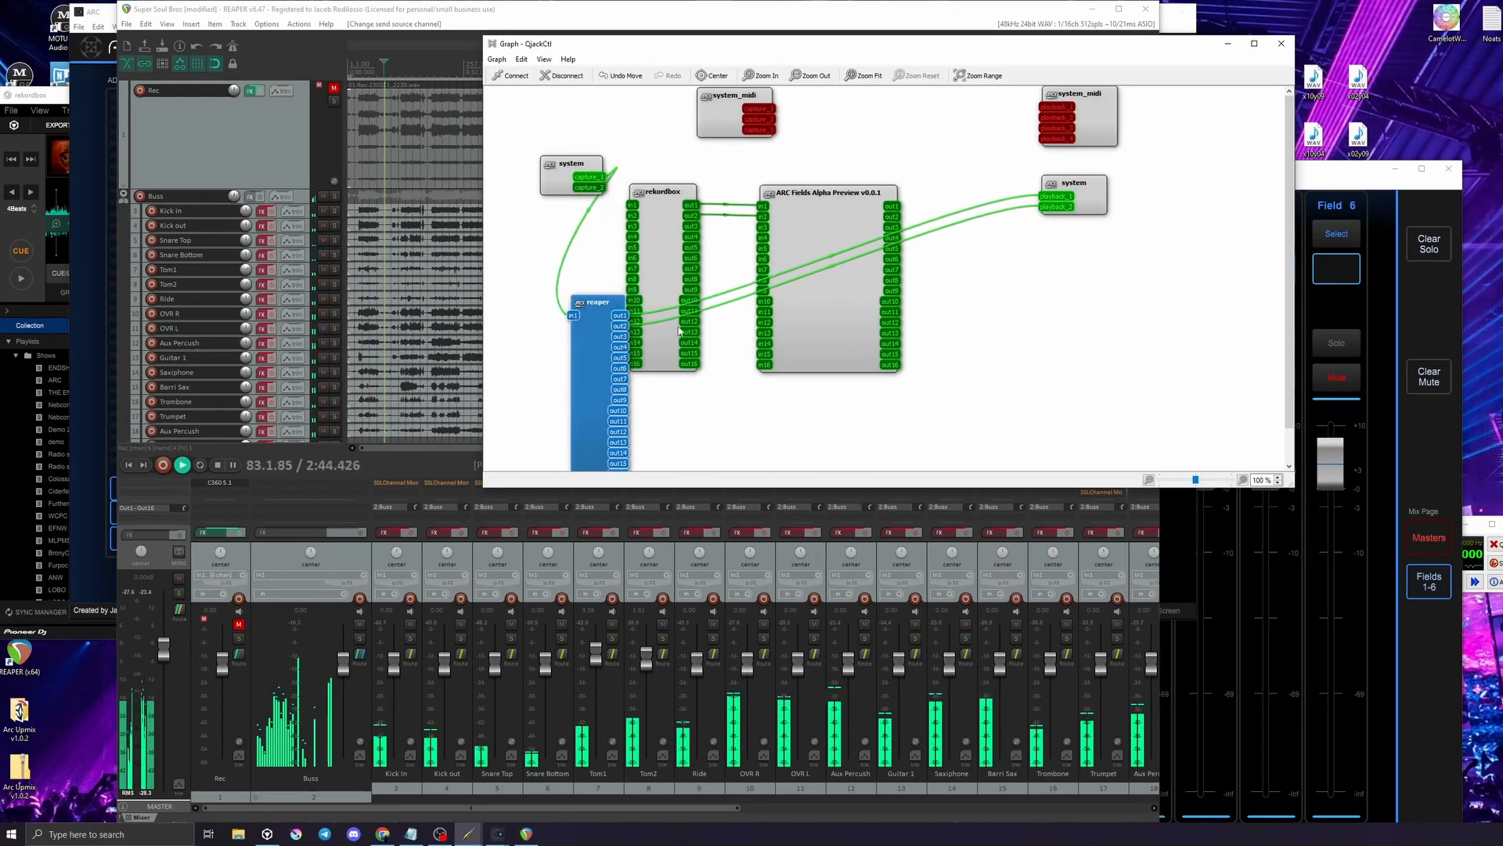
key("Delete")
left_click(727, 303)
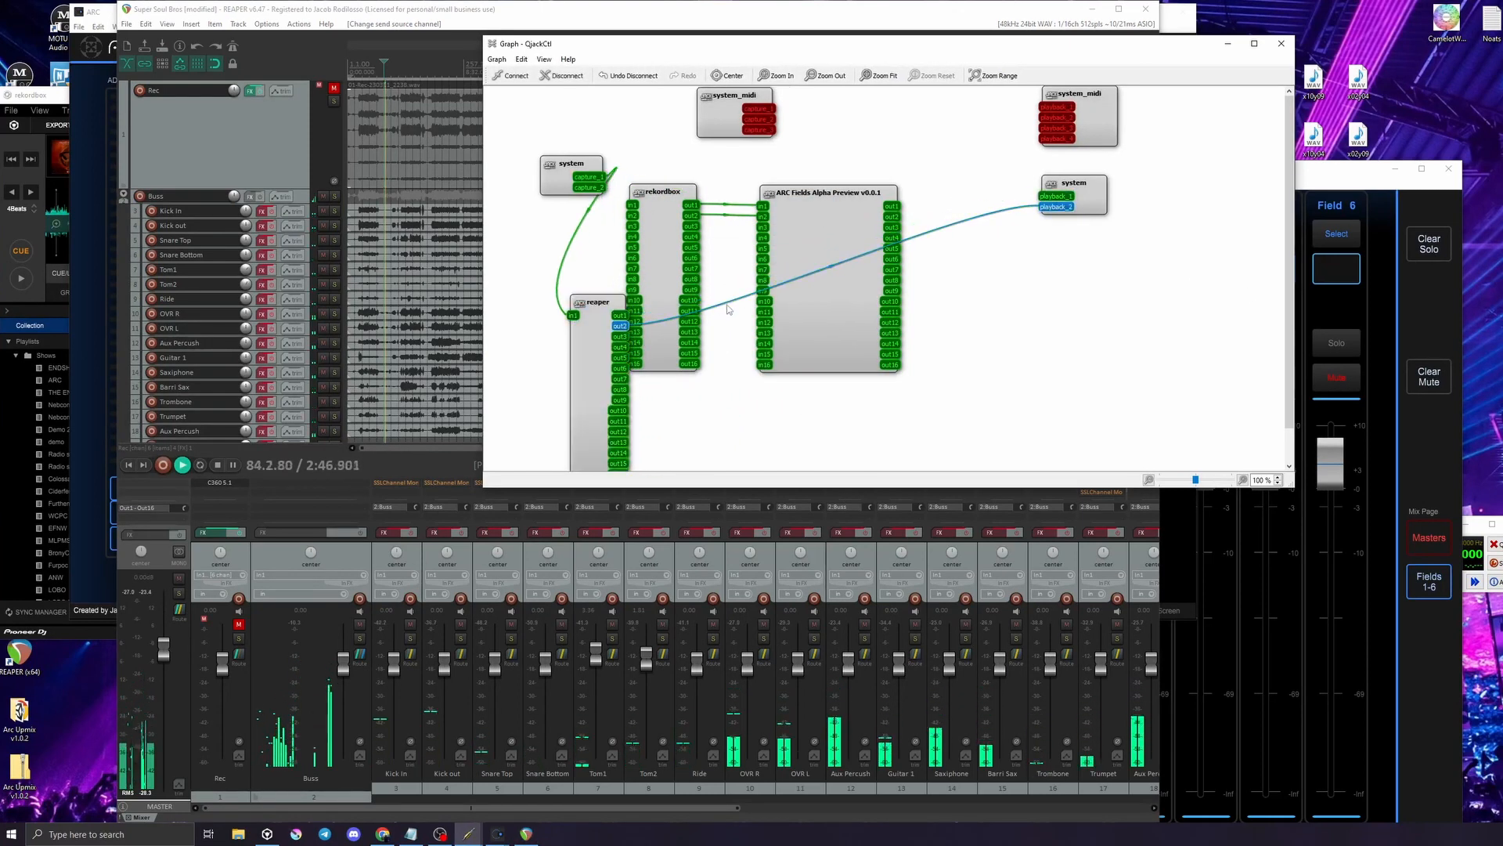
key("Delete")
left_click(567, 267)
key("Delete")
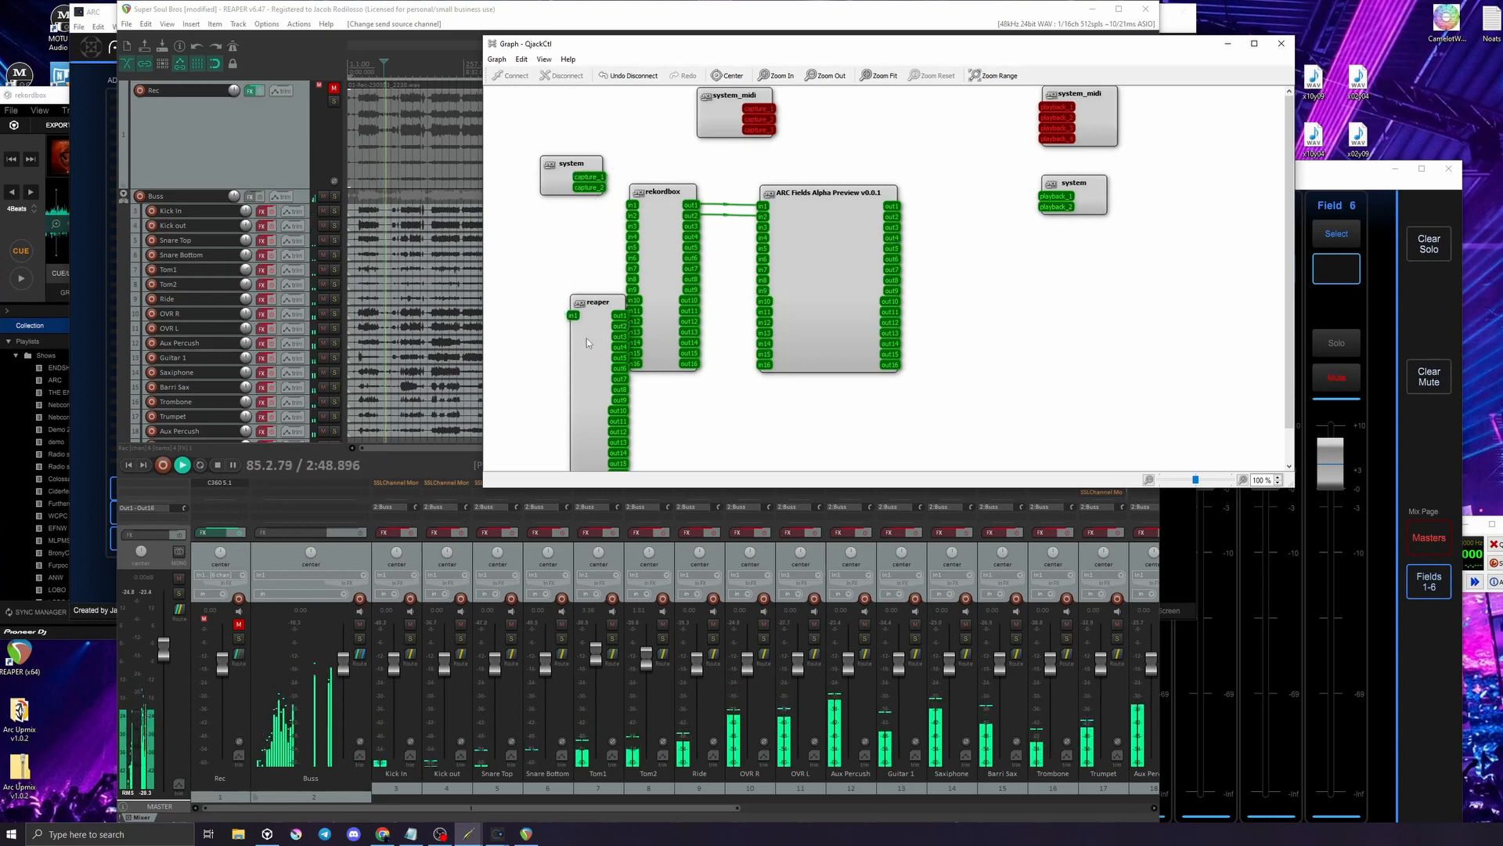
left_click_drag(588, 342, 655, 342)
left_click_drag(686, 235, 661, 137)
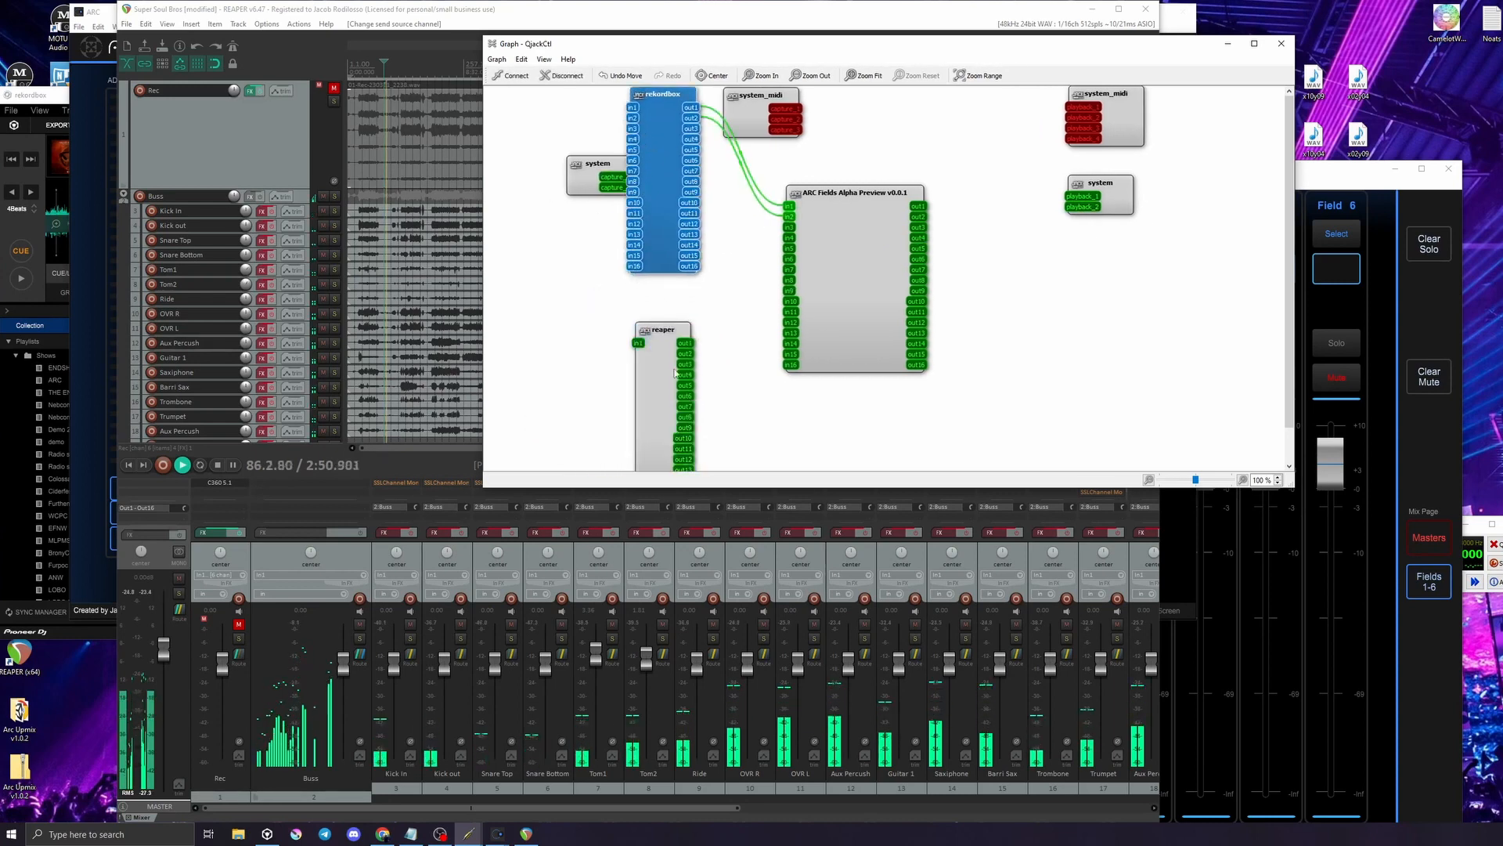
Connect REAPER's outputs 1 to 6 to inputs 3 to 8 of ARC Fields in the graph
left_click(684, 343)
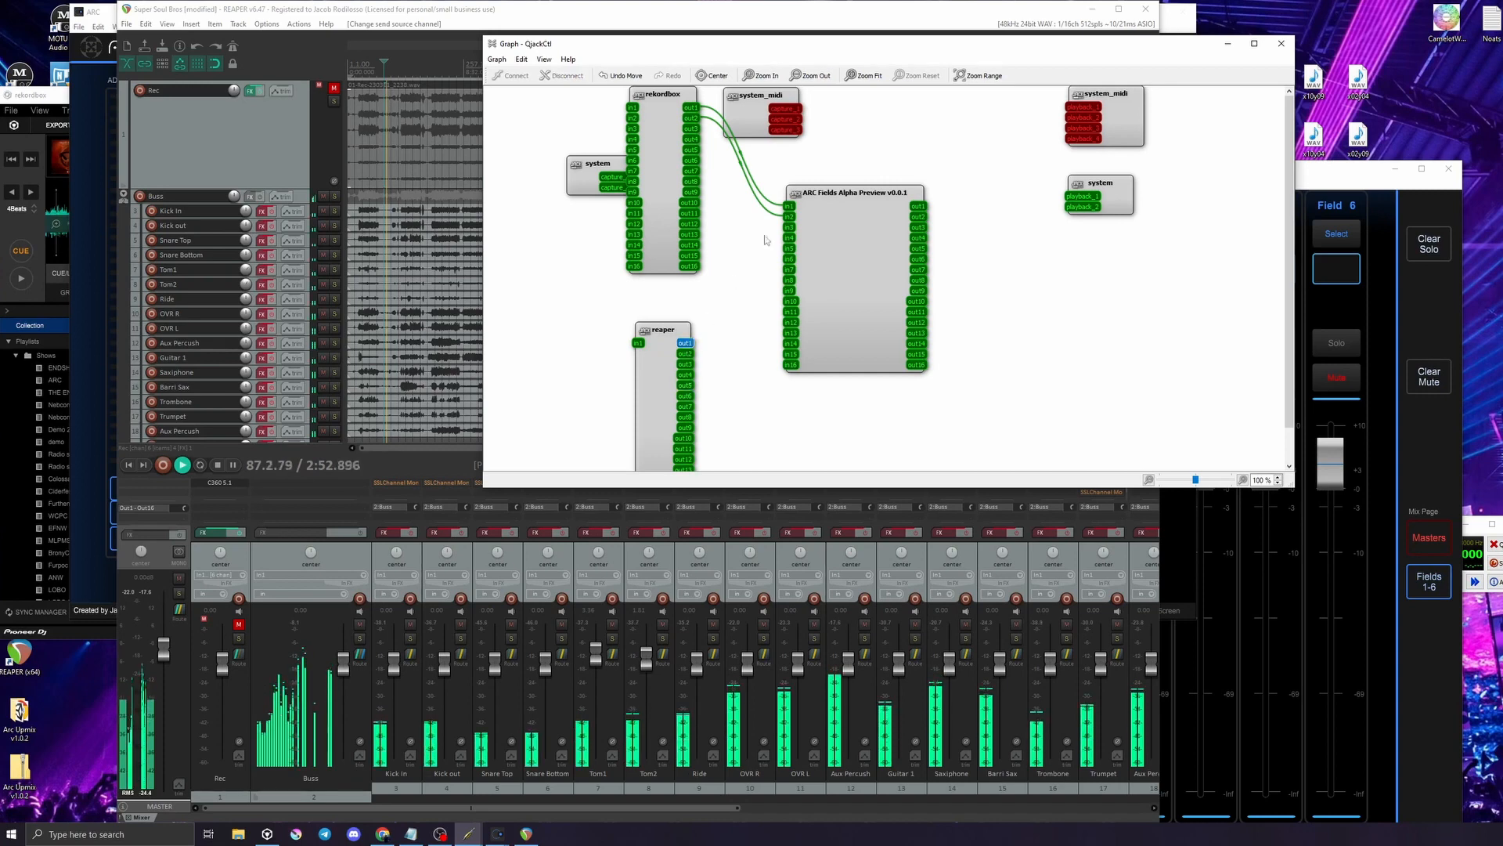
left_click_drag(789, 227, 686, 364)
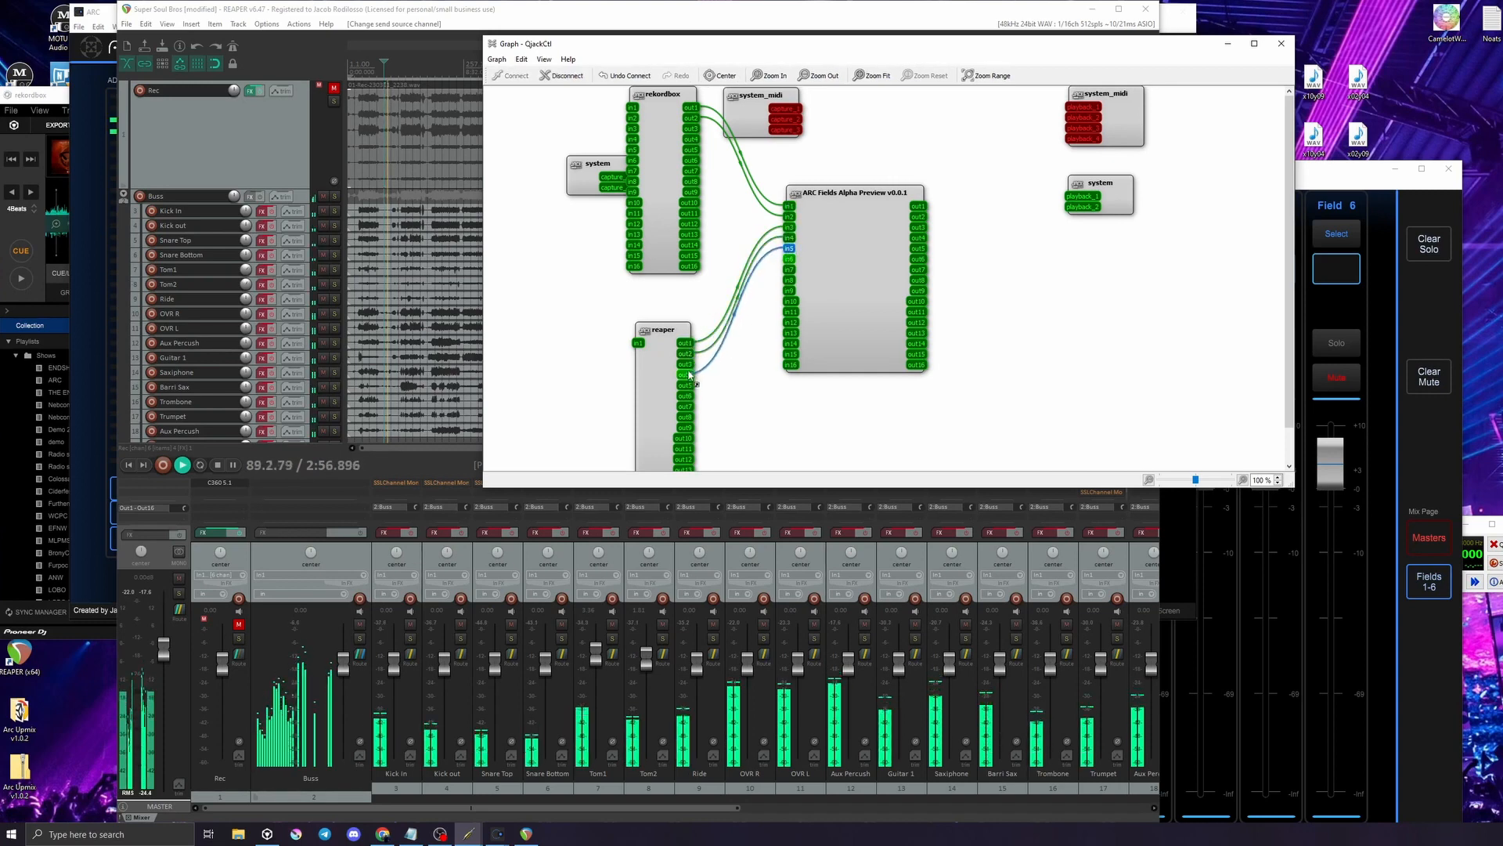
left_click_drag(790, 259, 685, 395)
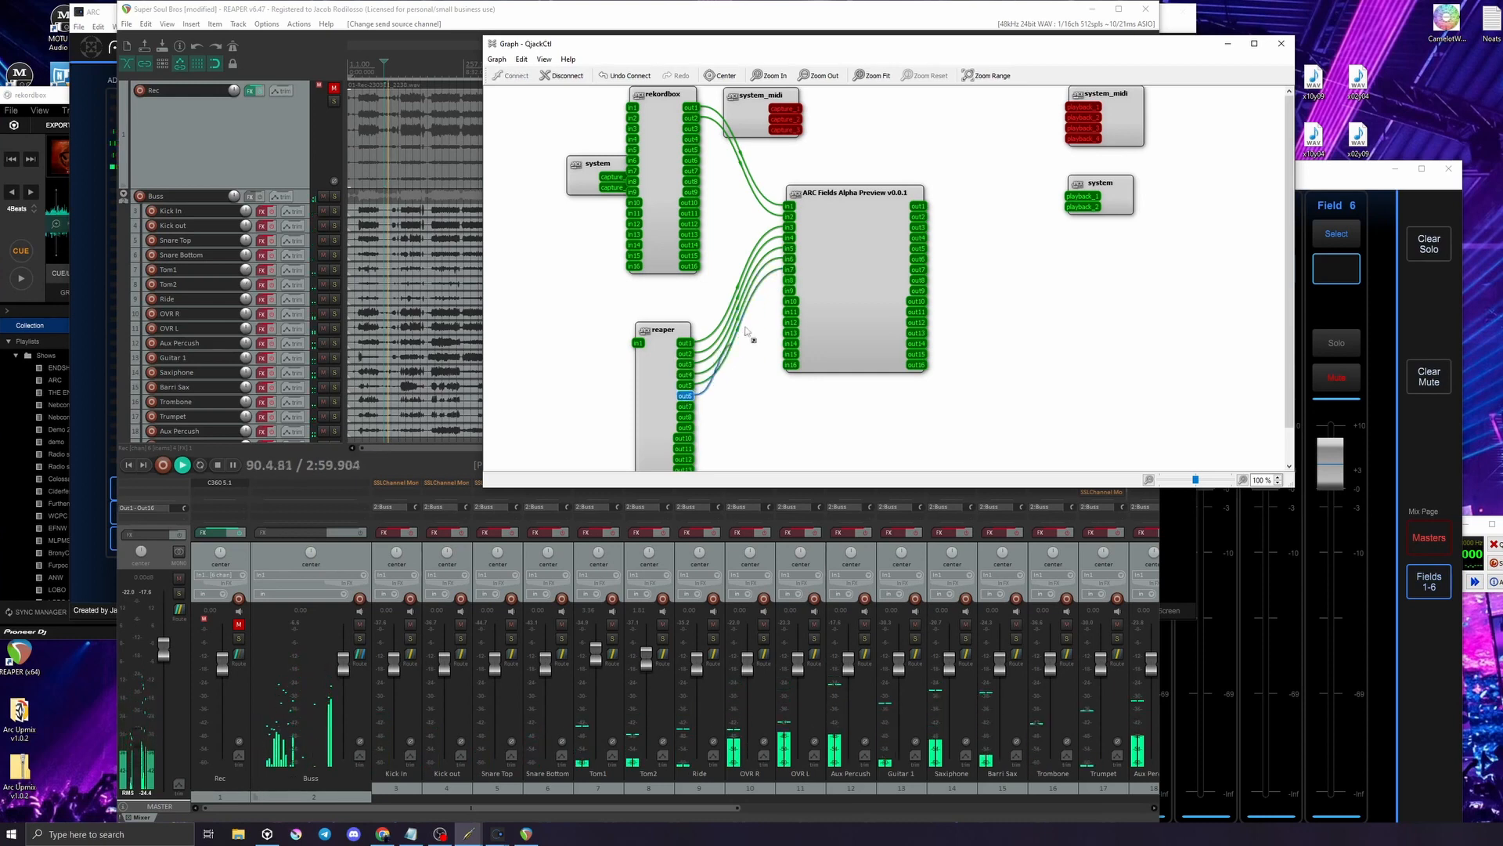
left_click(770, 391)
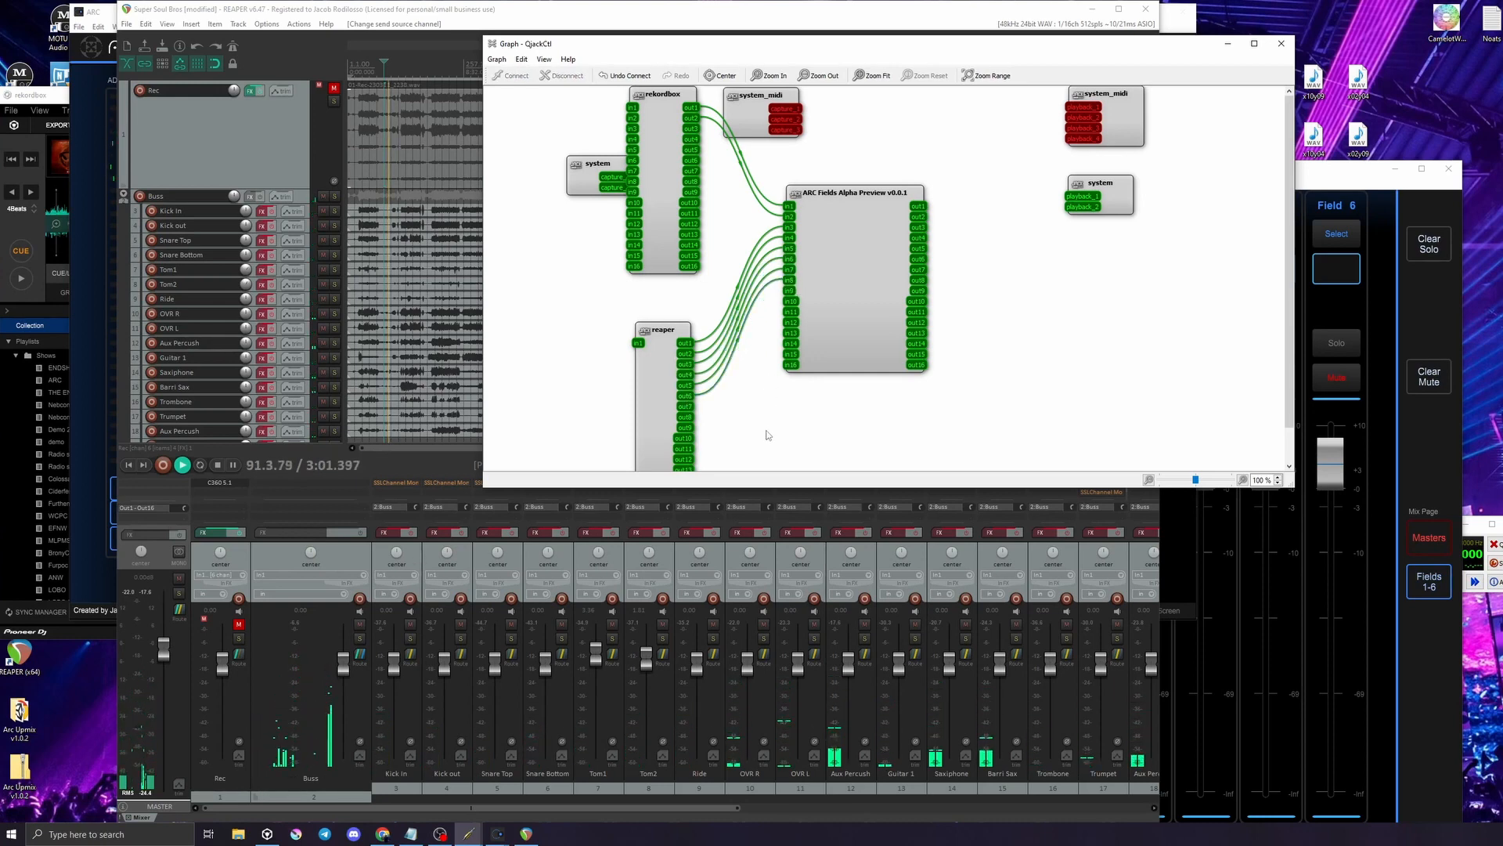
Switch to ARC Fields, check its ADC inputs, show the Mix page and move the fader surface window aside
left_click(358, 495)
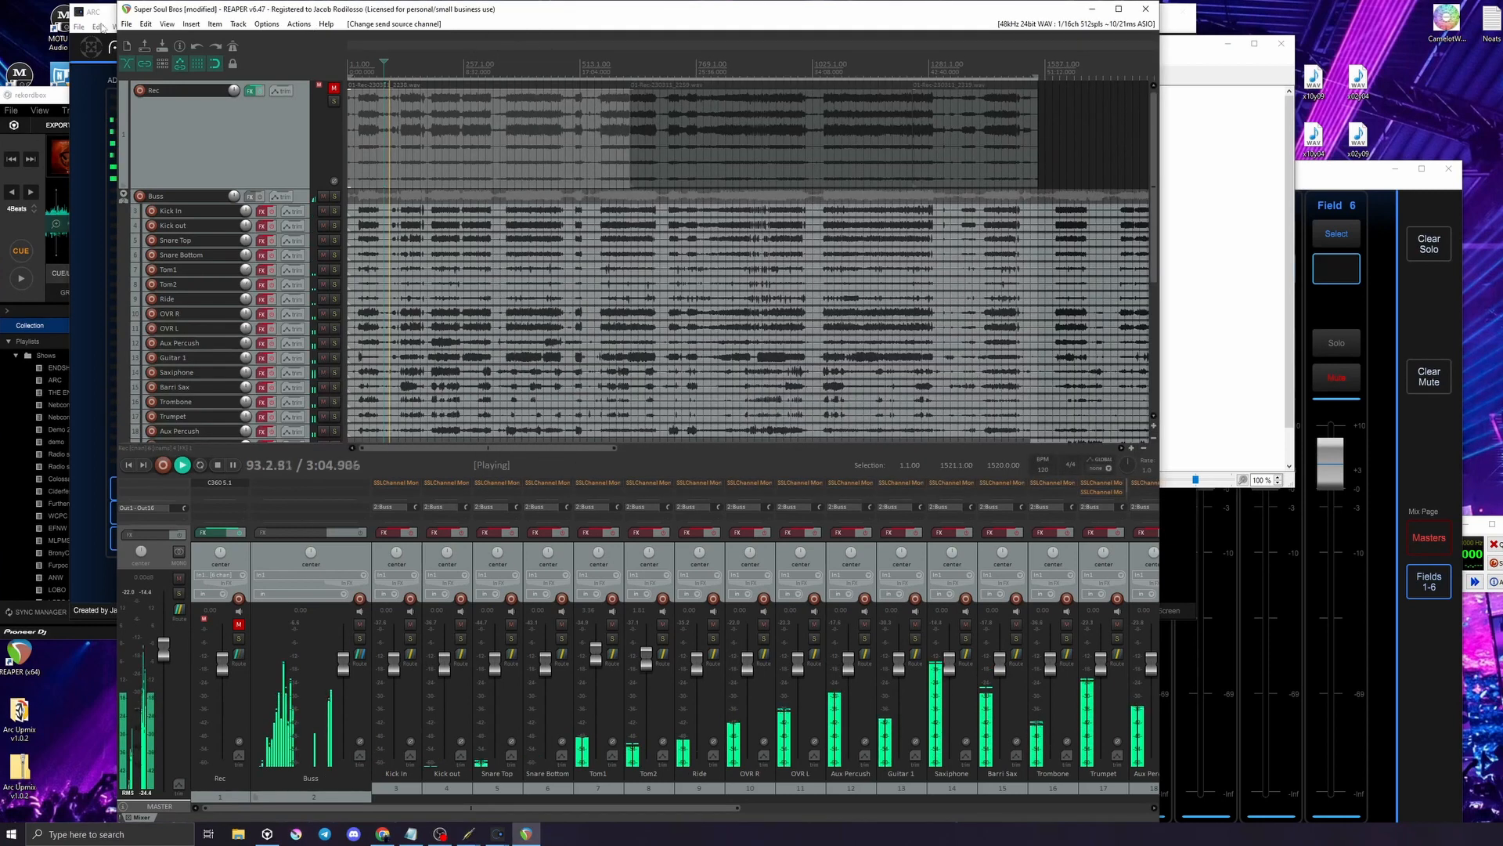
left_click(79, 14)
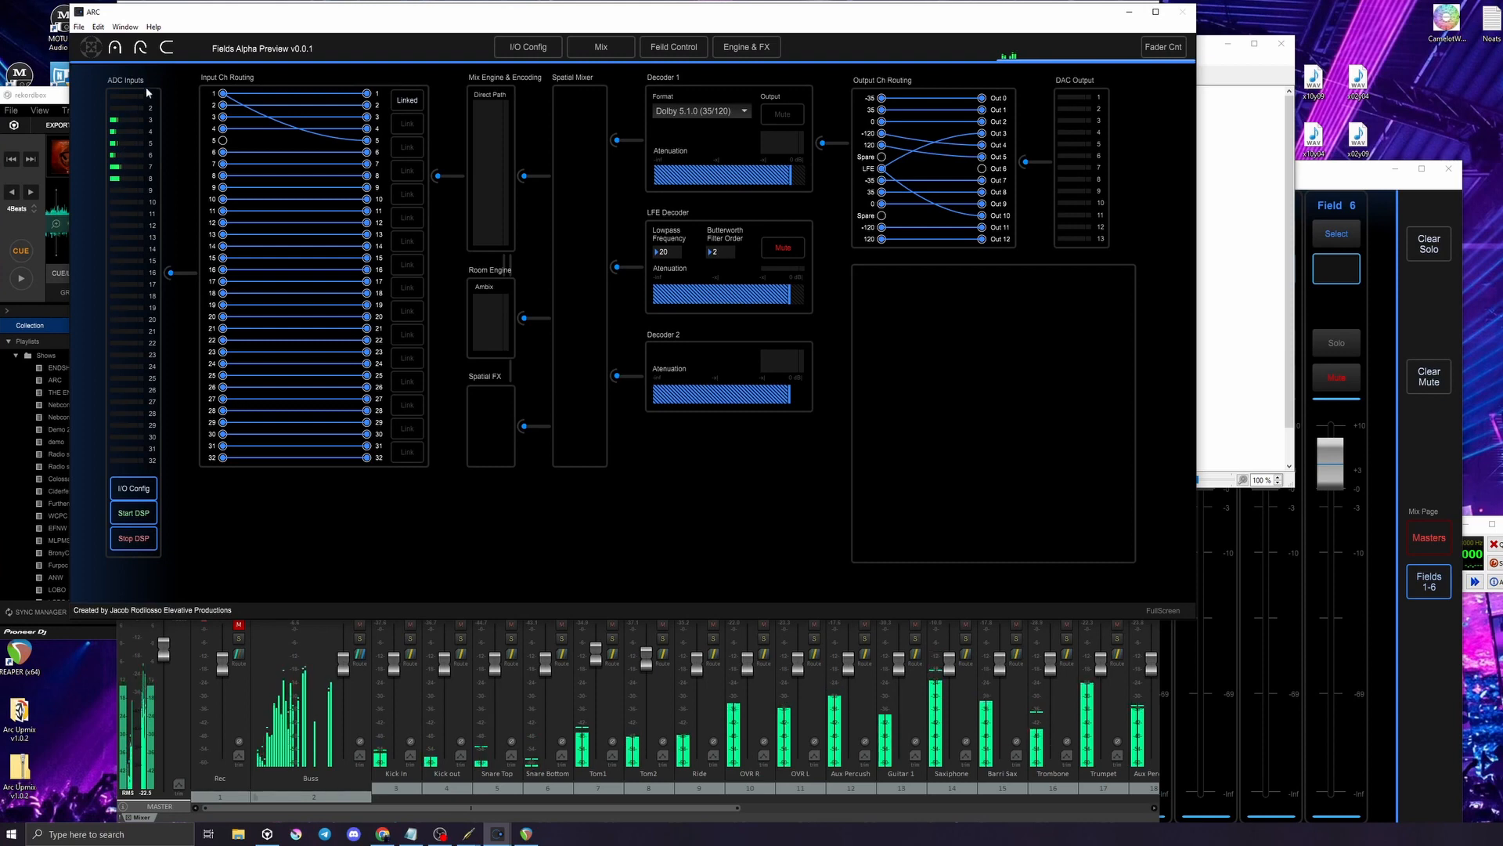
left_click(601, 47)
key("alt+Tab")
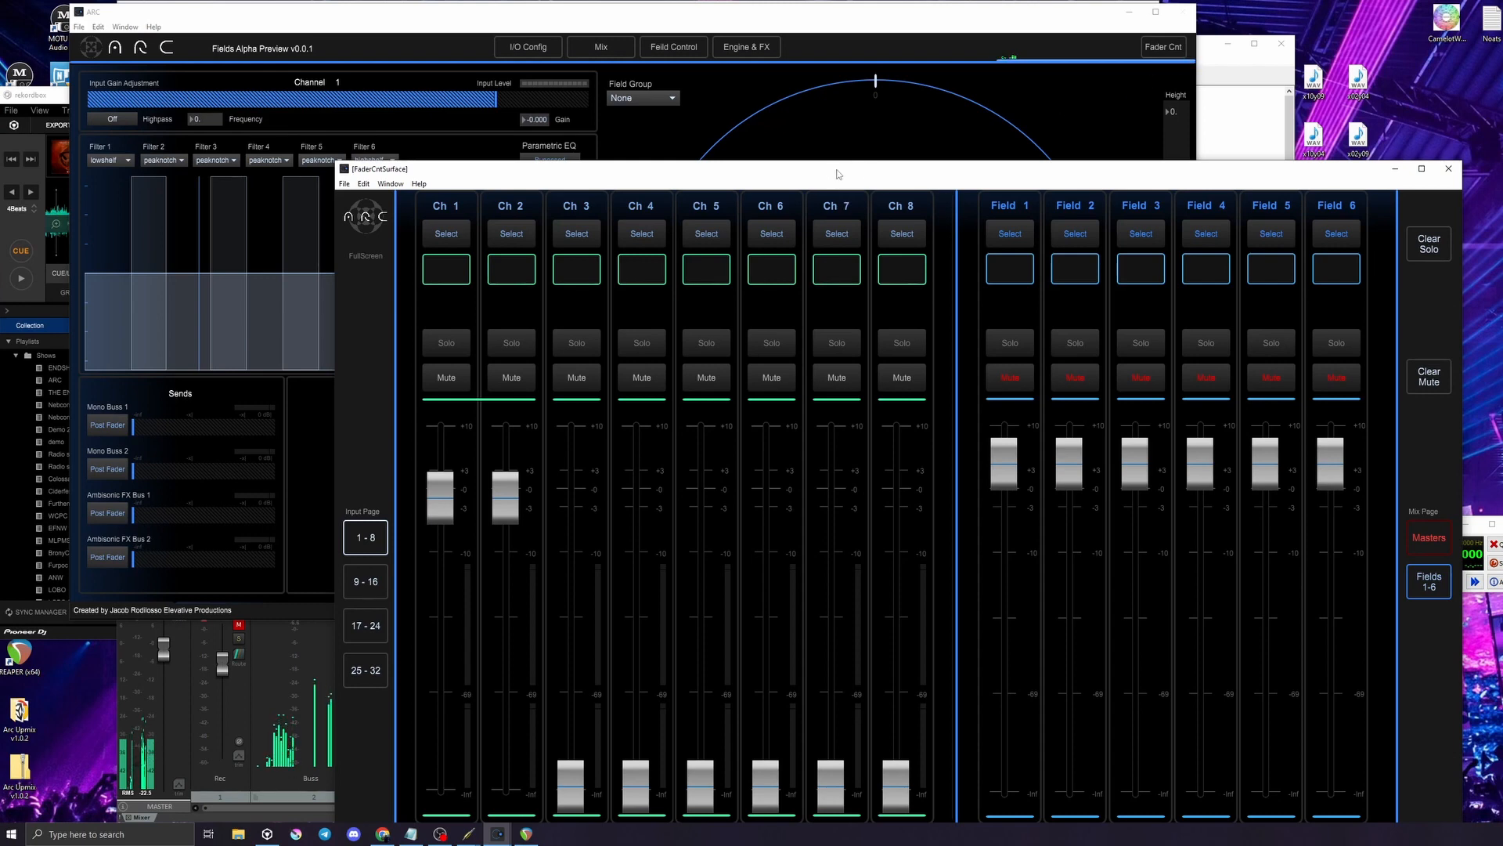
left_click_drag(838, 174, 1090, 121)
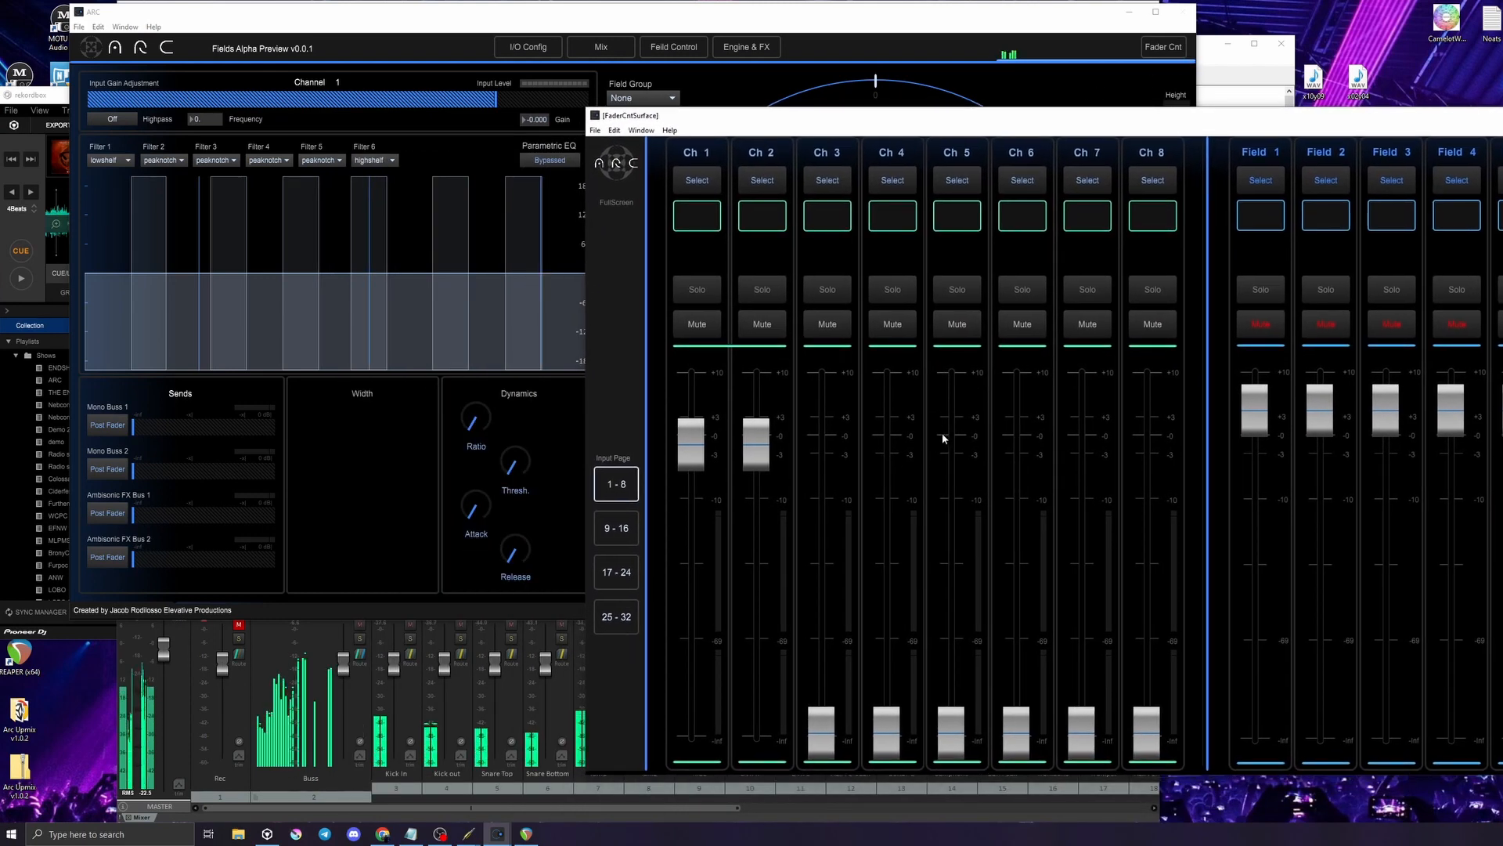
Raise the faders of channels 4 to 8 to between about 0 and +3 dB
left_click_drag(887, 443, 886, 435)
left_click(952, 423)
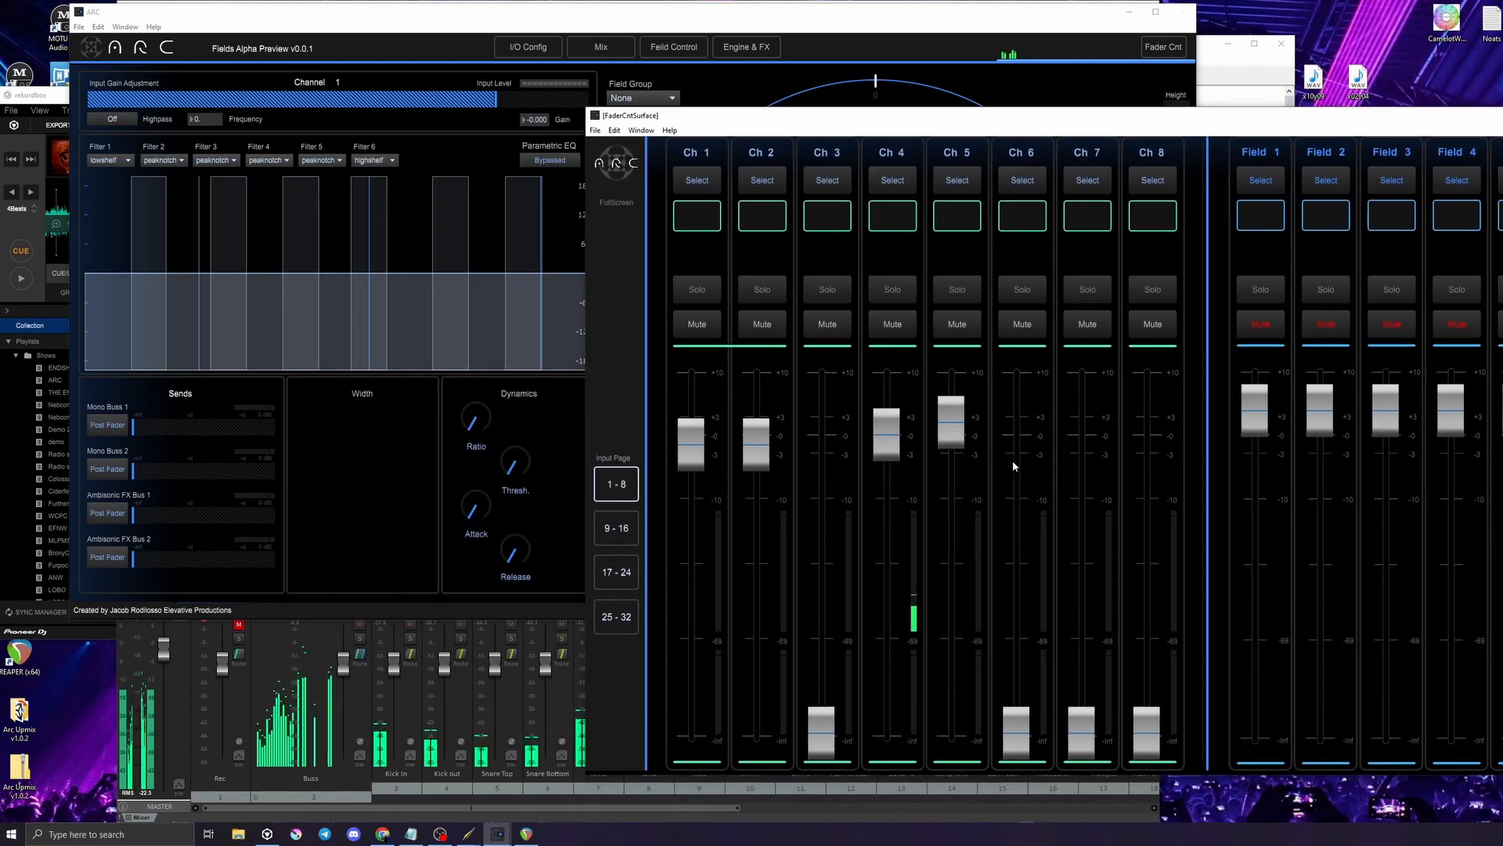
left_click(1016, 427)
left_click(1081, 423)
left_click(1146, 435)
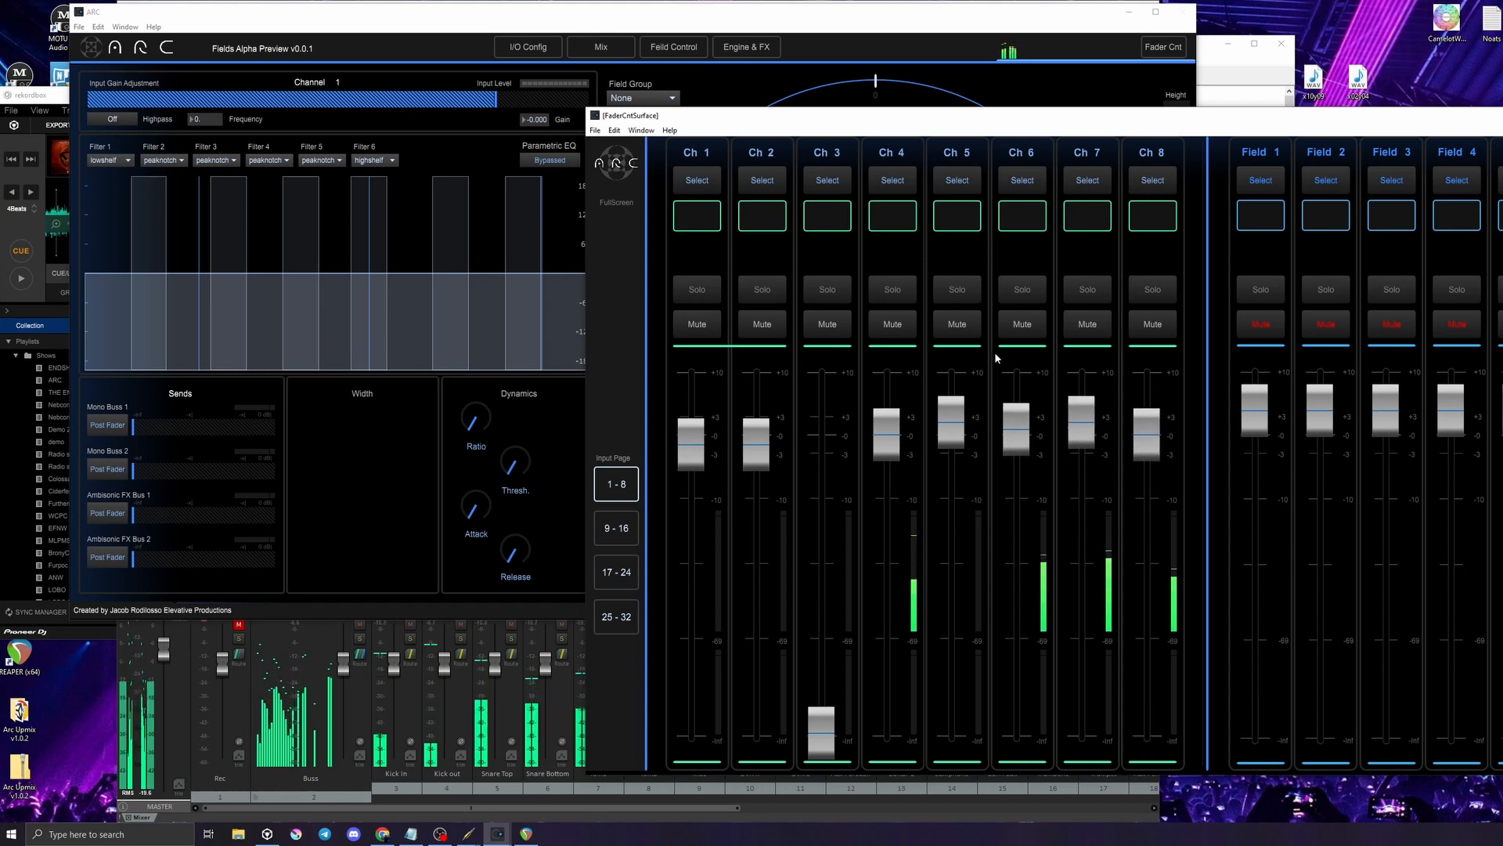
Position channel 4 at the front left and channel 5 at the front centre, at a Theta of about -1.7
left_click(902, 188)
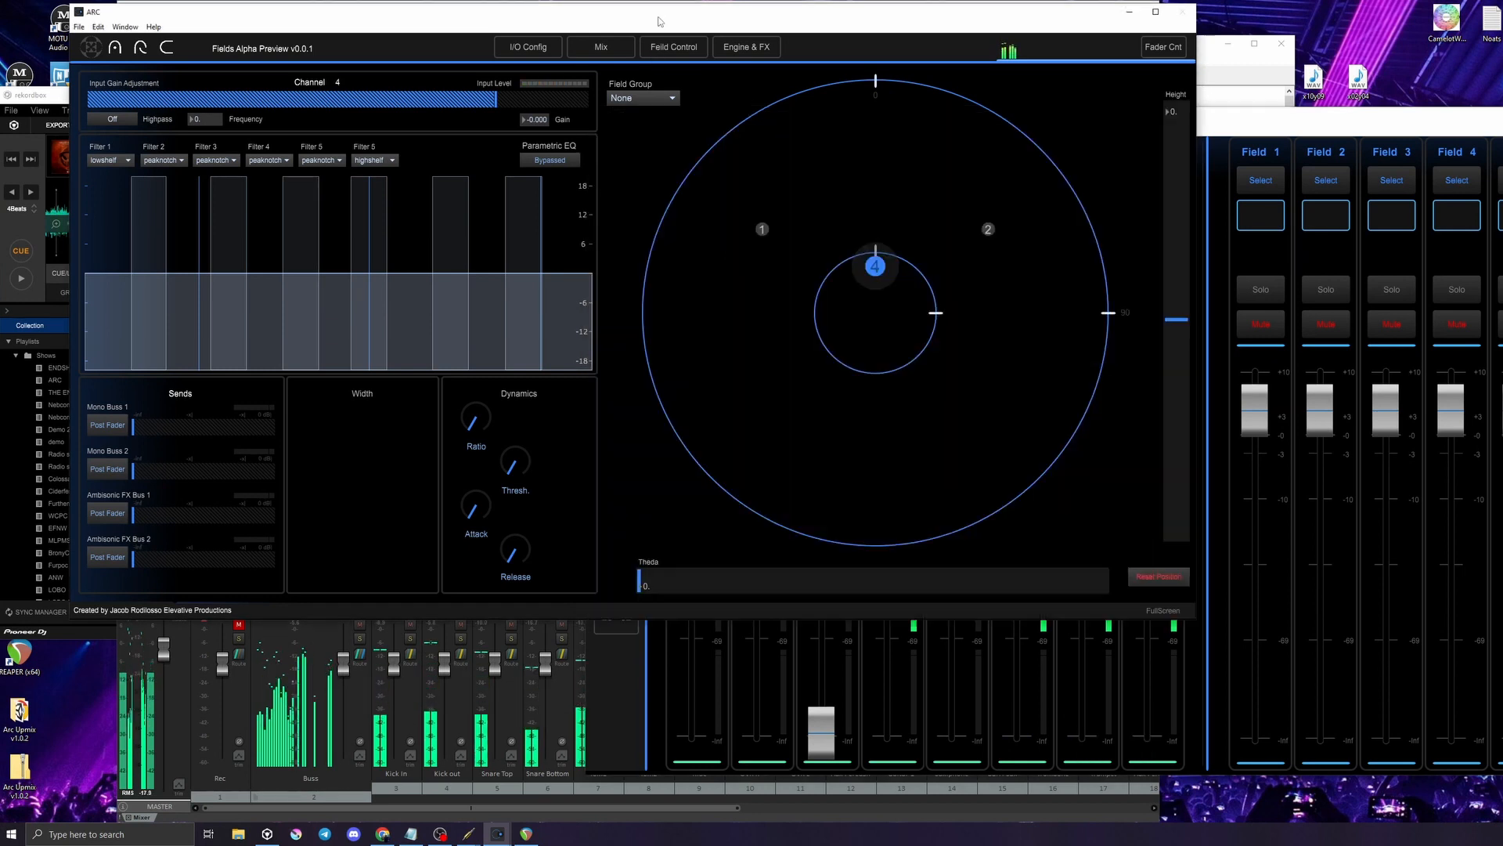
left_click_drag(877, 267, 768, 192)
left_click(1164, 47)
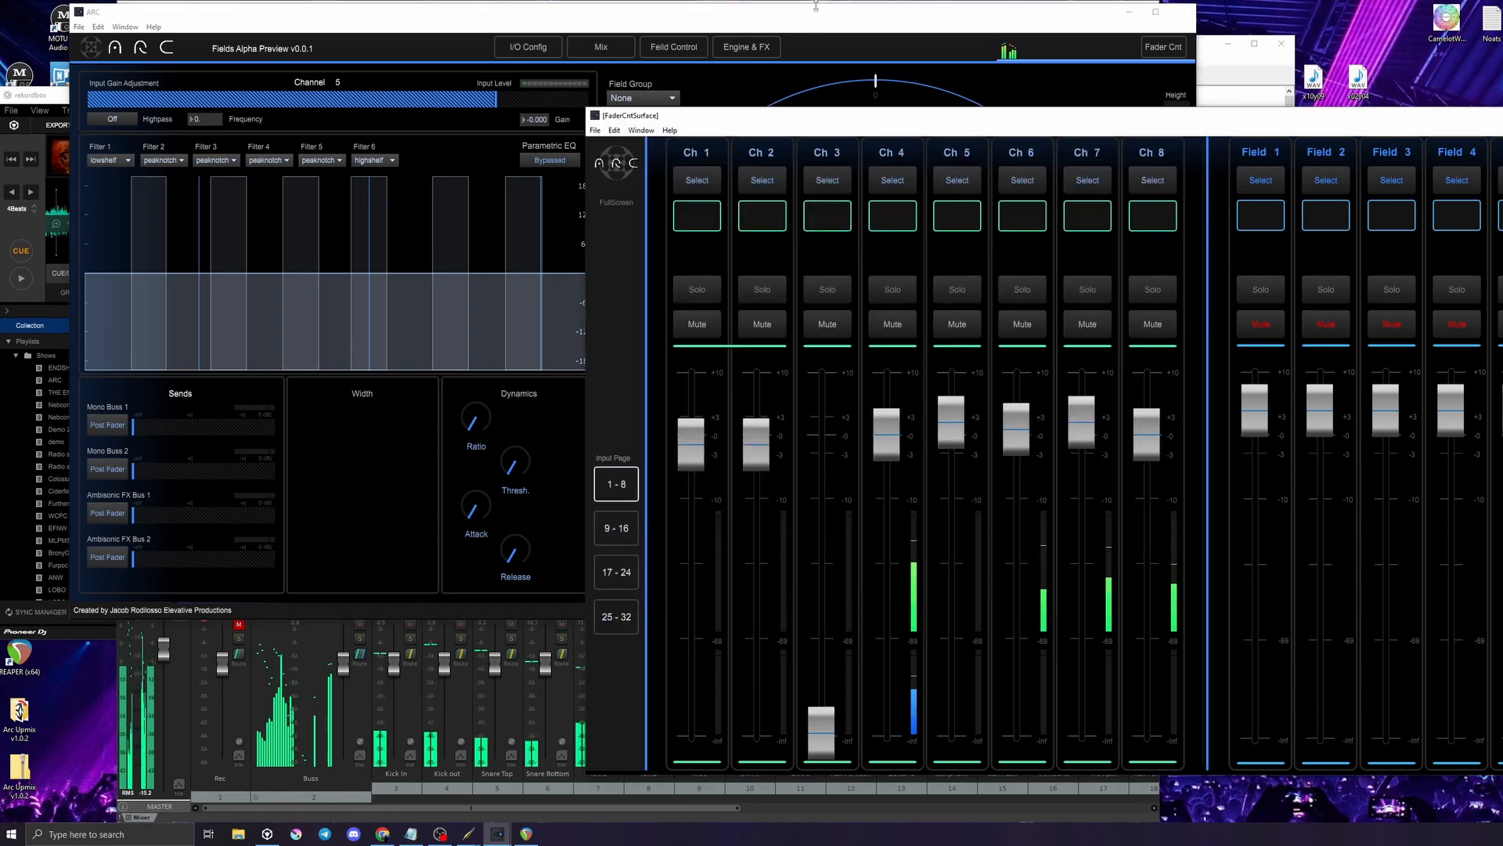
left_click(957, 180)
left_click_drag(876, 267, 879, 202)
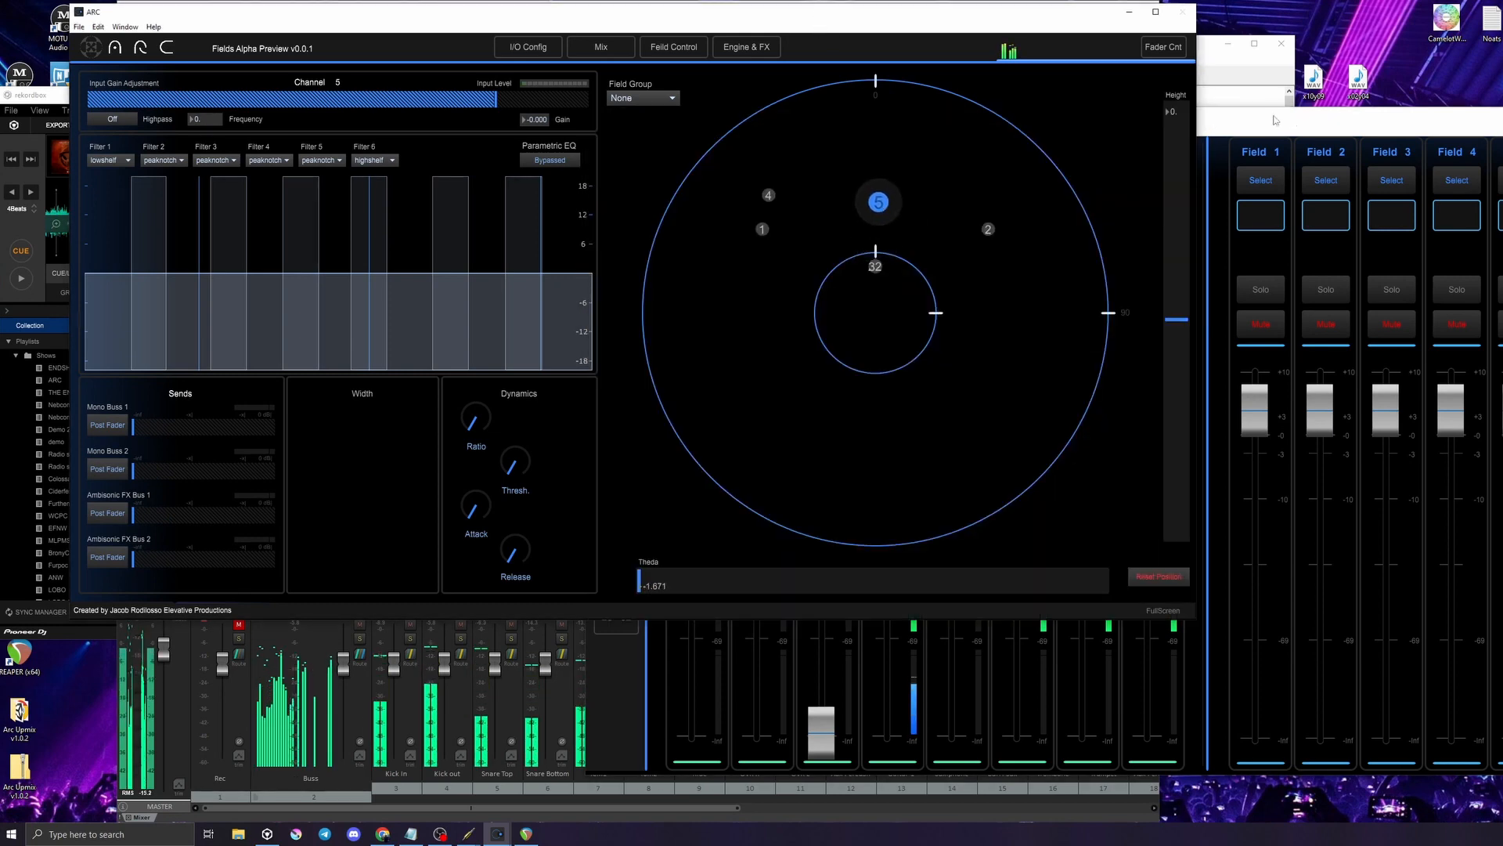
Position channel 7 at the front right of the sound field, at a Theta of about -32.8
left_click(1164, 47)
left_click(1087, 180)
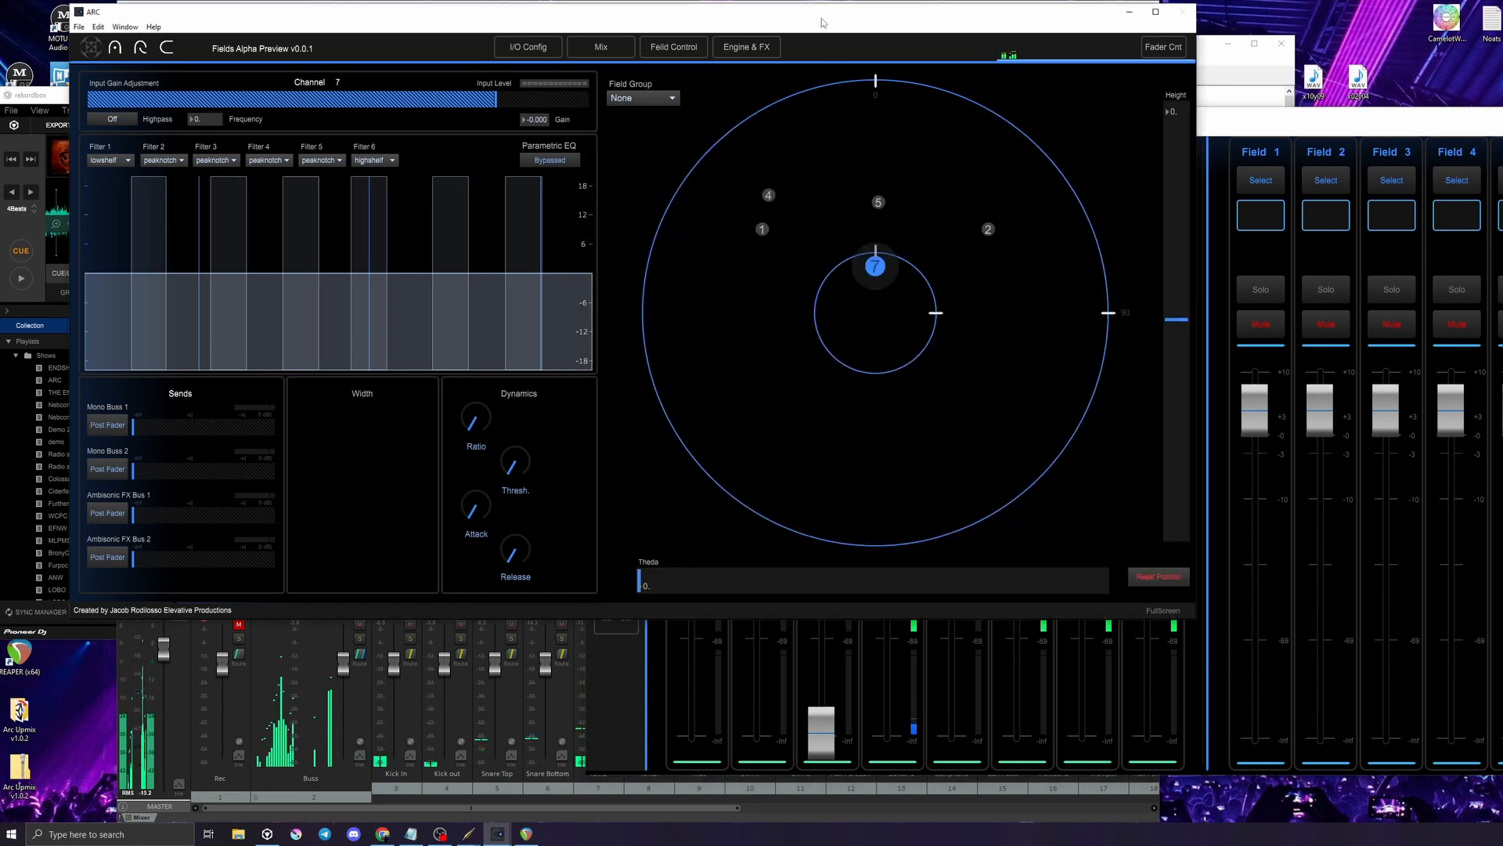
left_click_drag(876, 266, 943, 208)
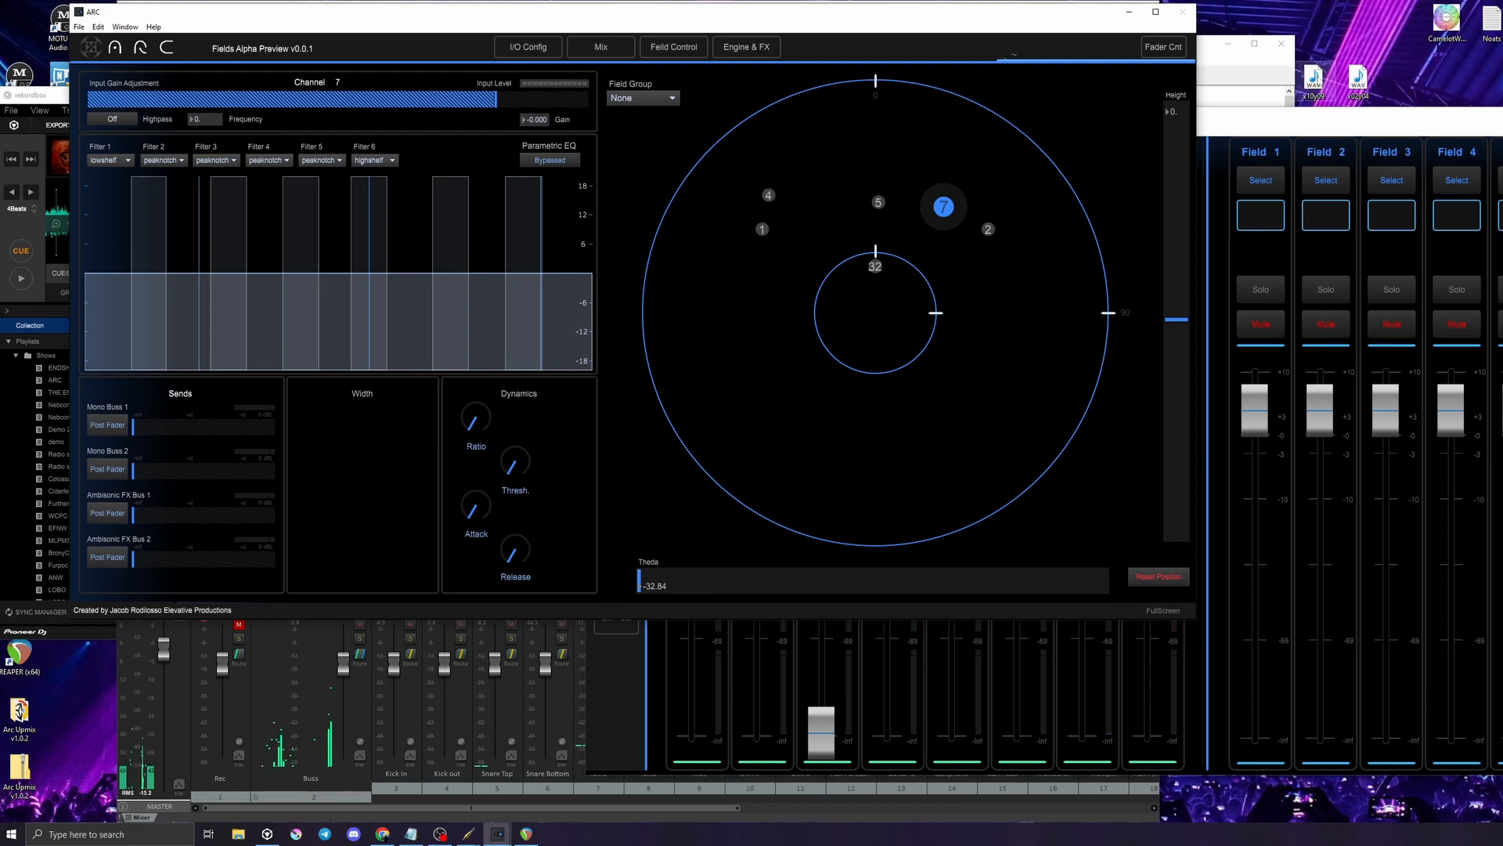
Move the fader surface window, examine the ARC Fields output ports in the QjackCtl graph, and return to ARC Fields
left_click_drag(1278, 121, 1144, 111)
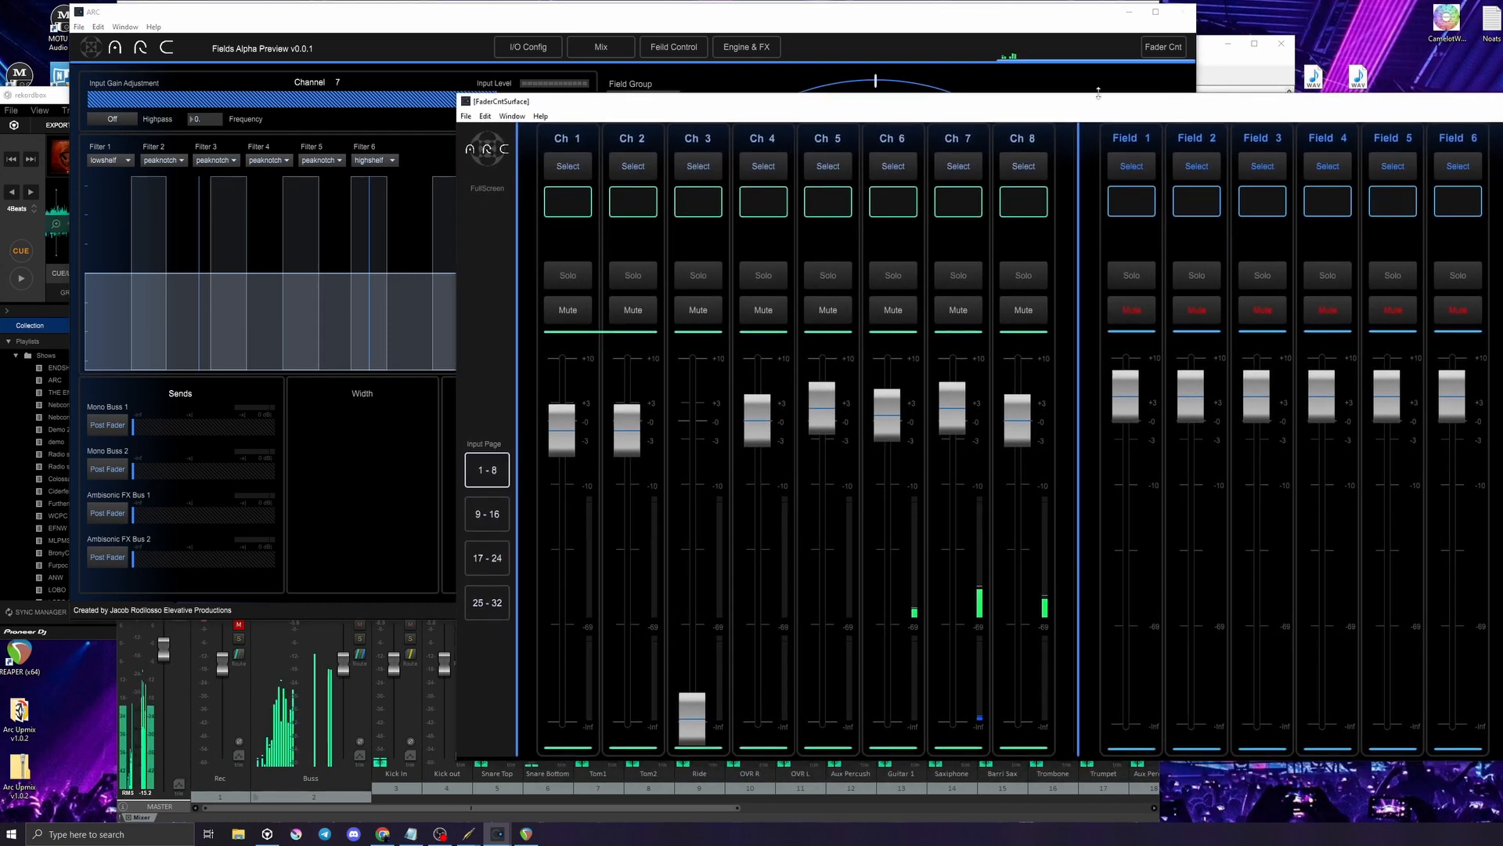
left_click(1226, 75)
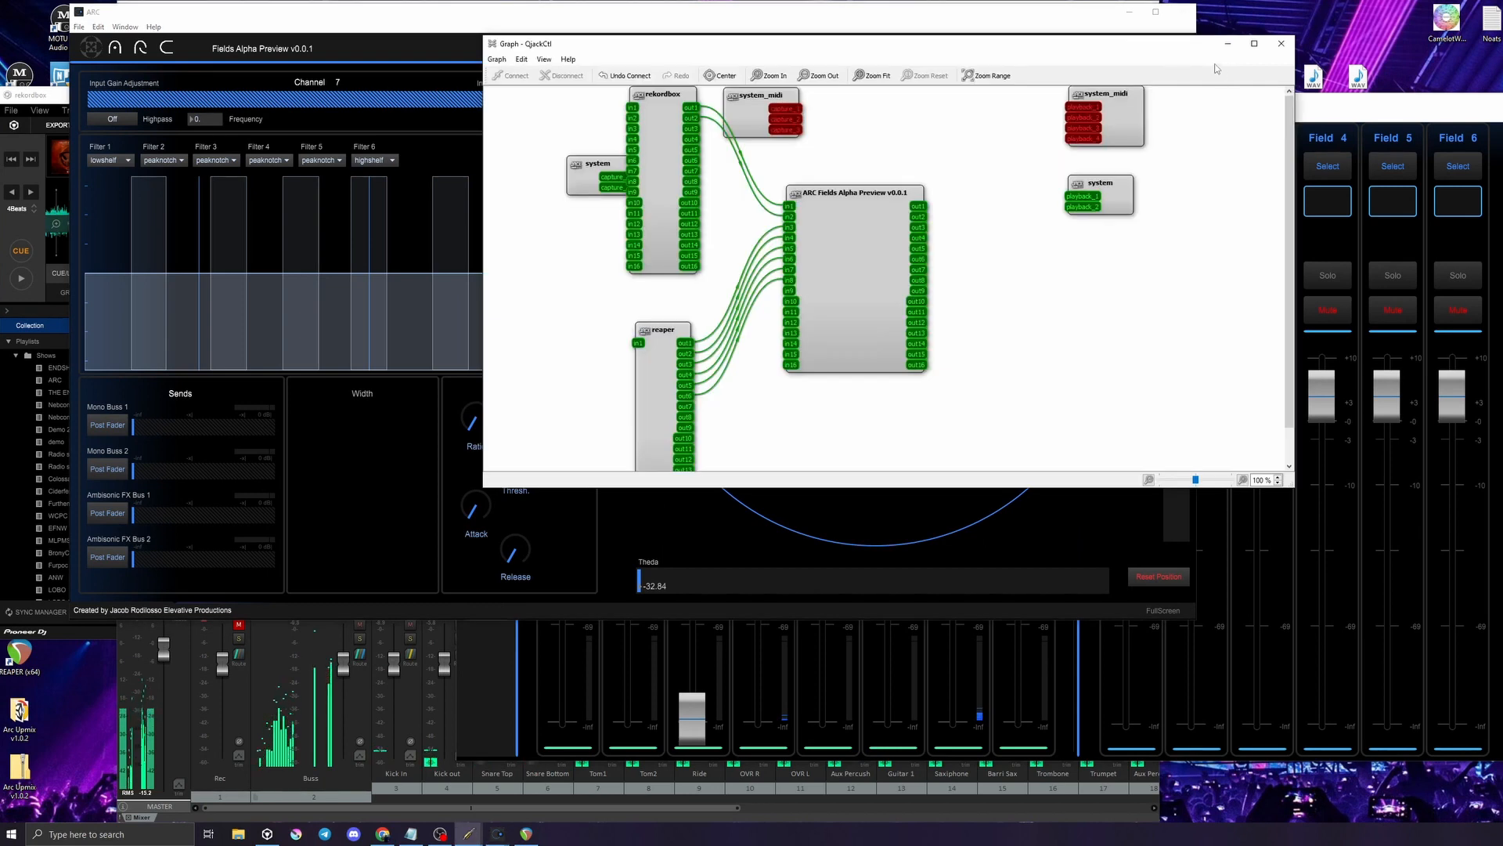
left_click(914, 207)
left_click_drag(914, 208, 993, 203)
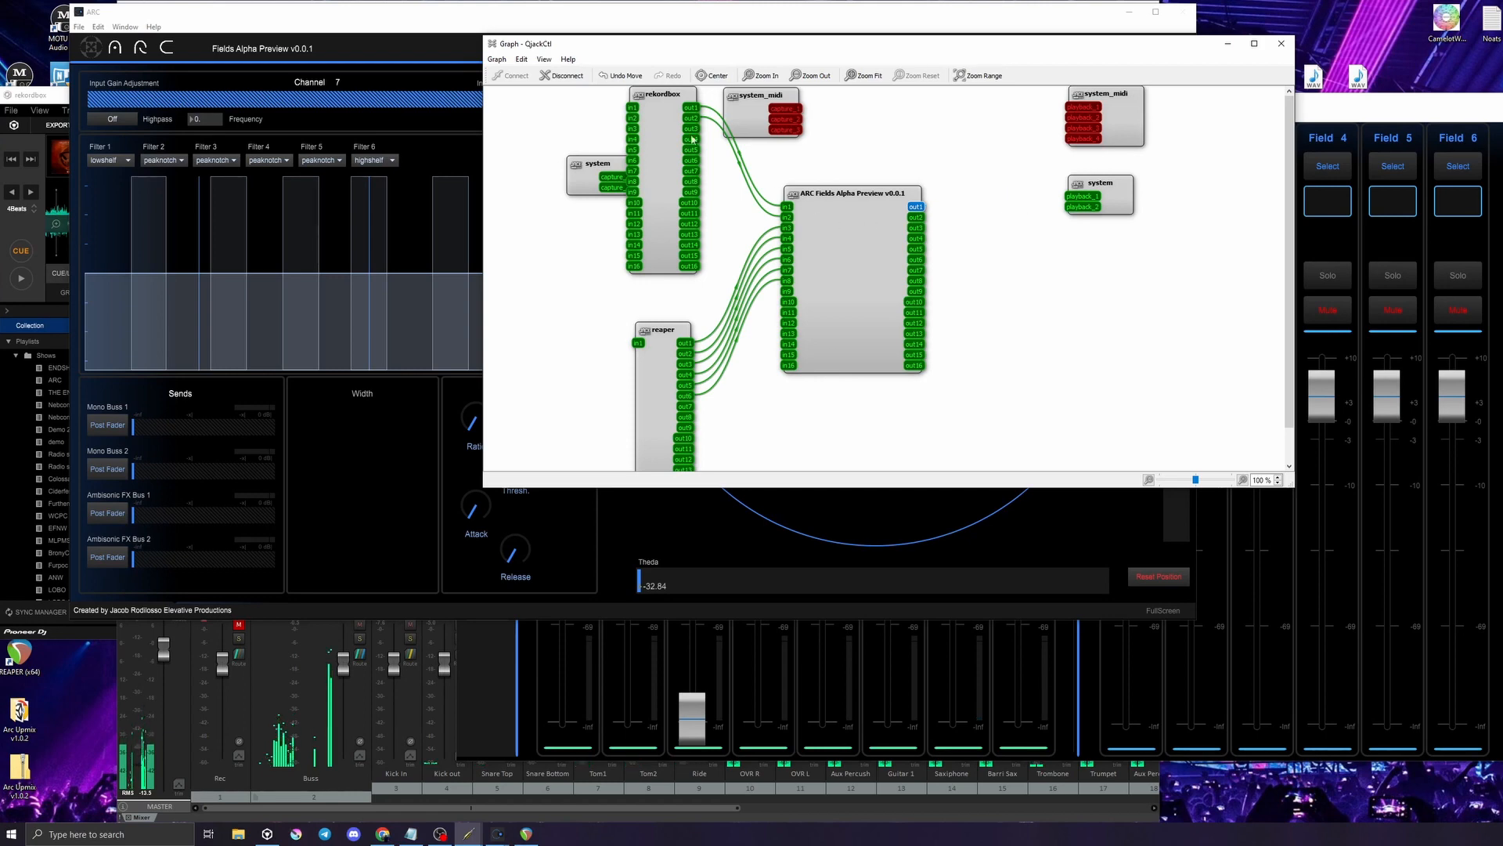
left_click(473, 26)
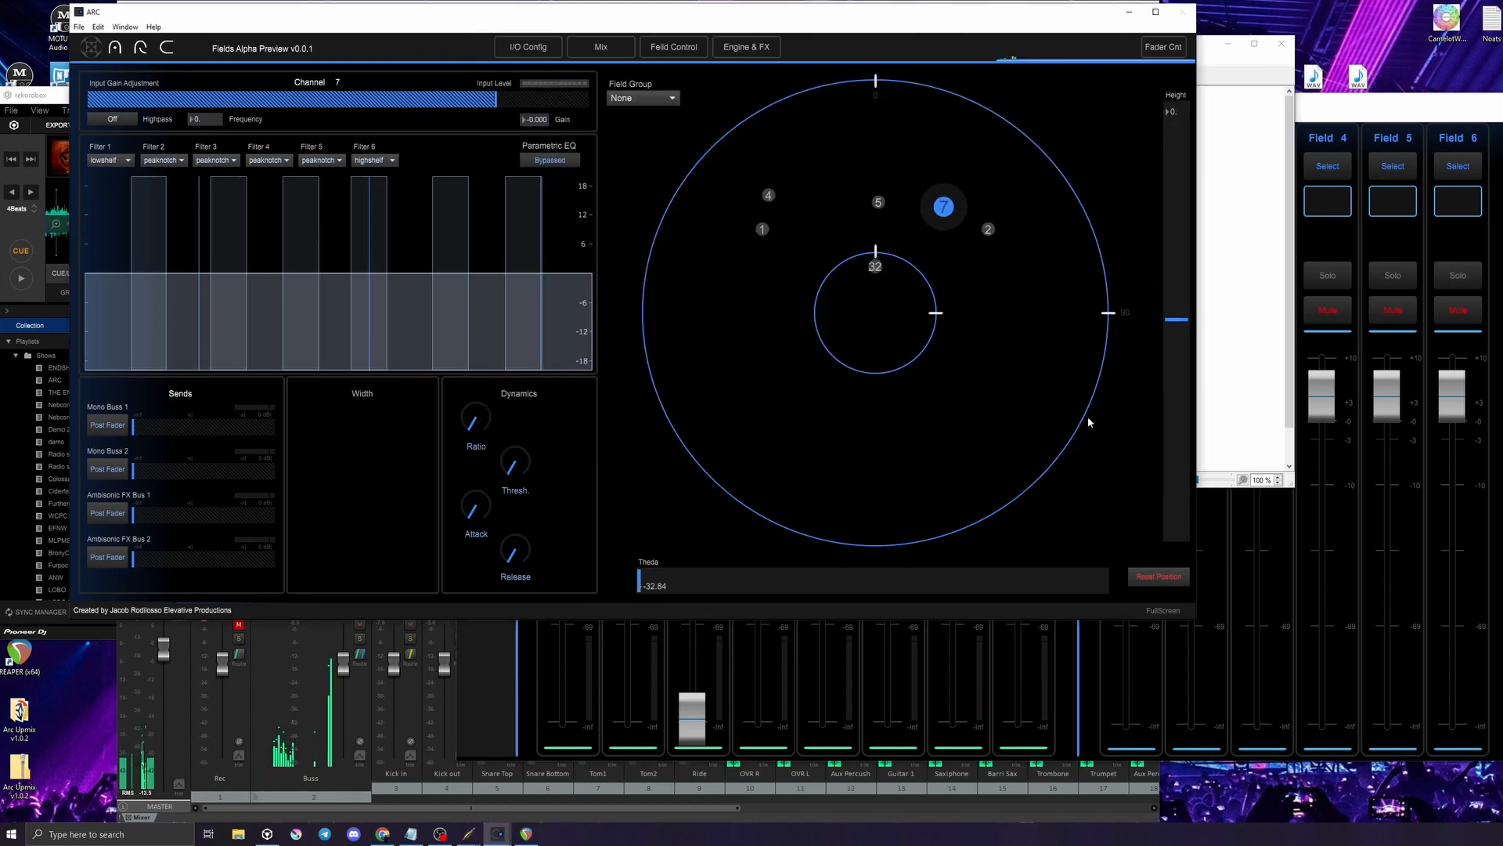
Label channel 5 "whateaver" and channel 6 "high hat" on the fader surface
left_click(1323, 126)
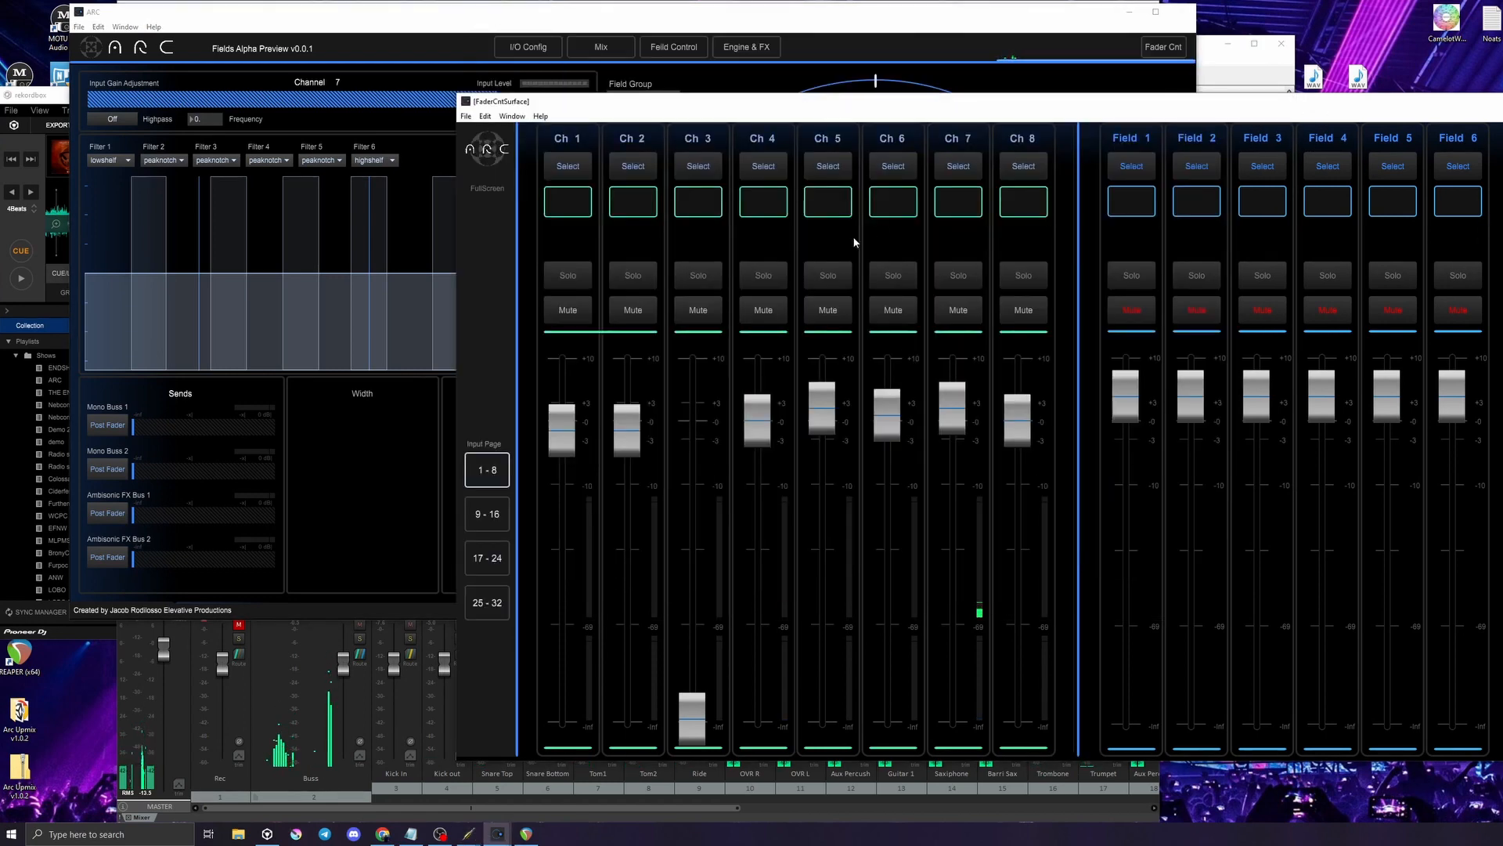
type("whateaver")
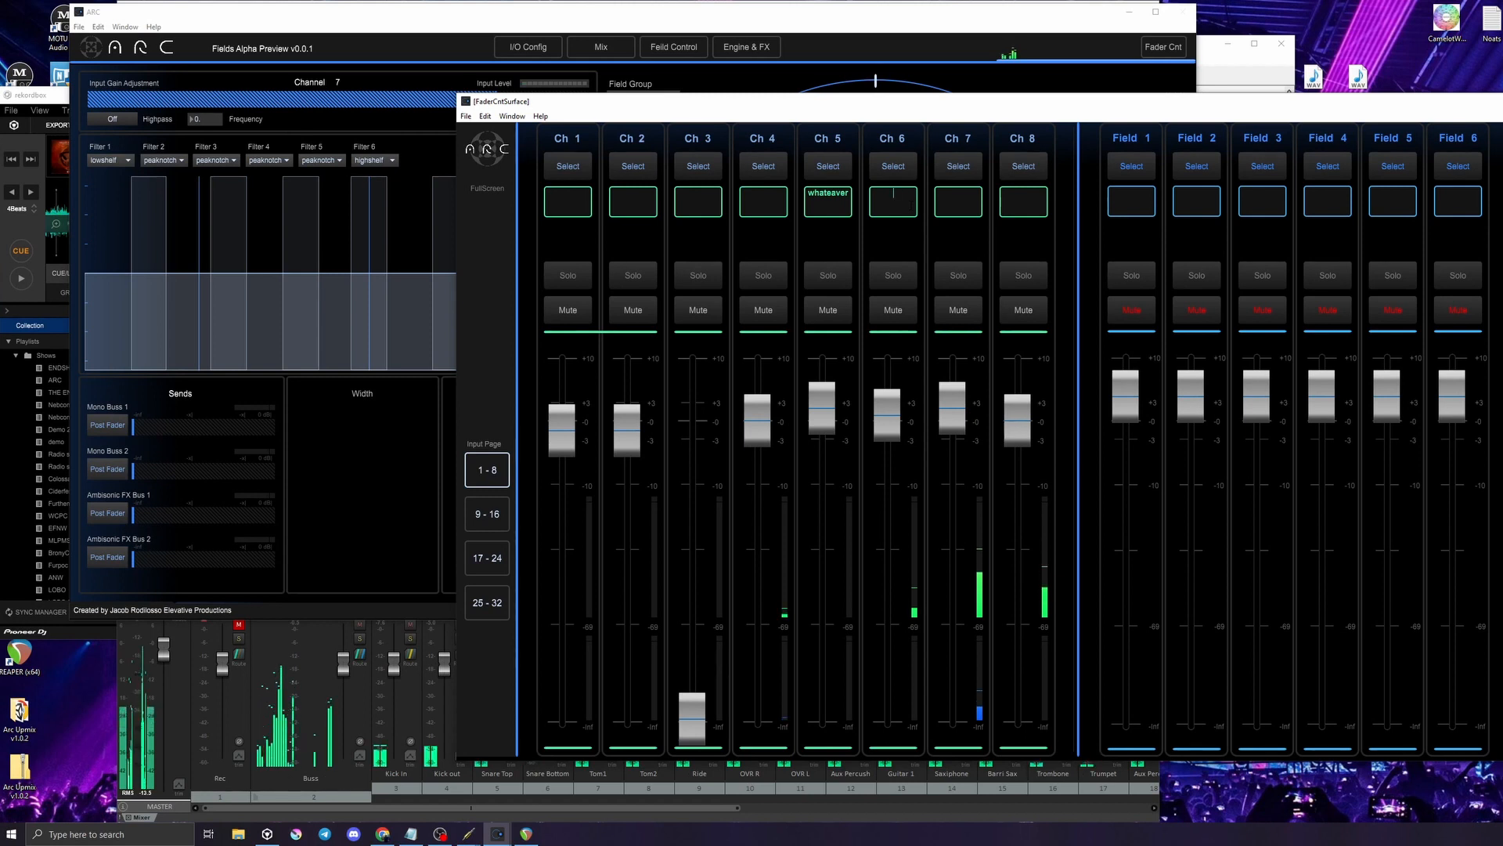
left_click(893, 201)
type("high hat")
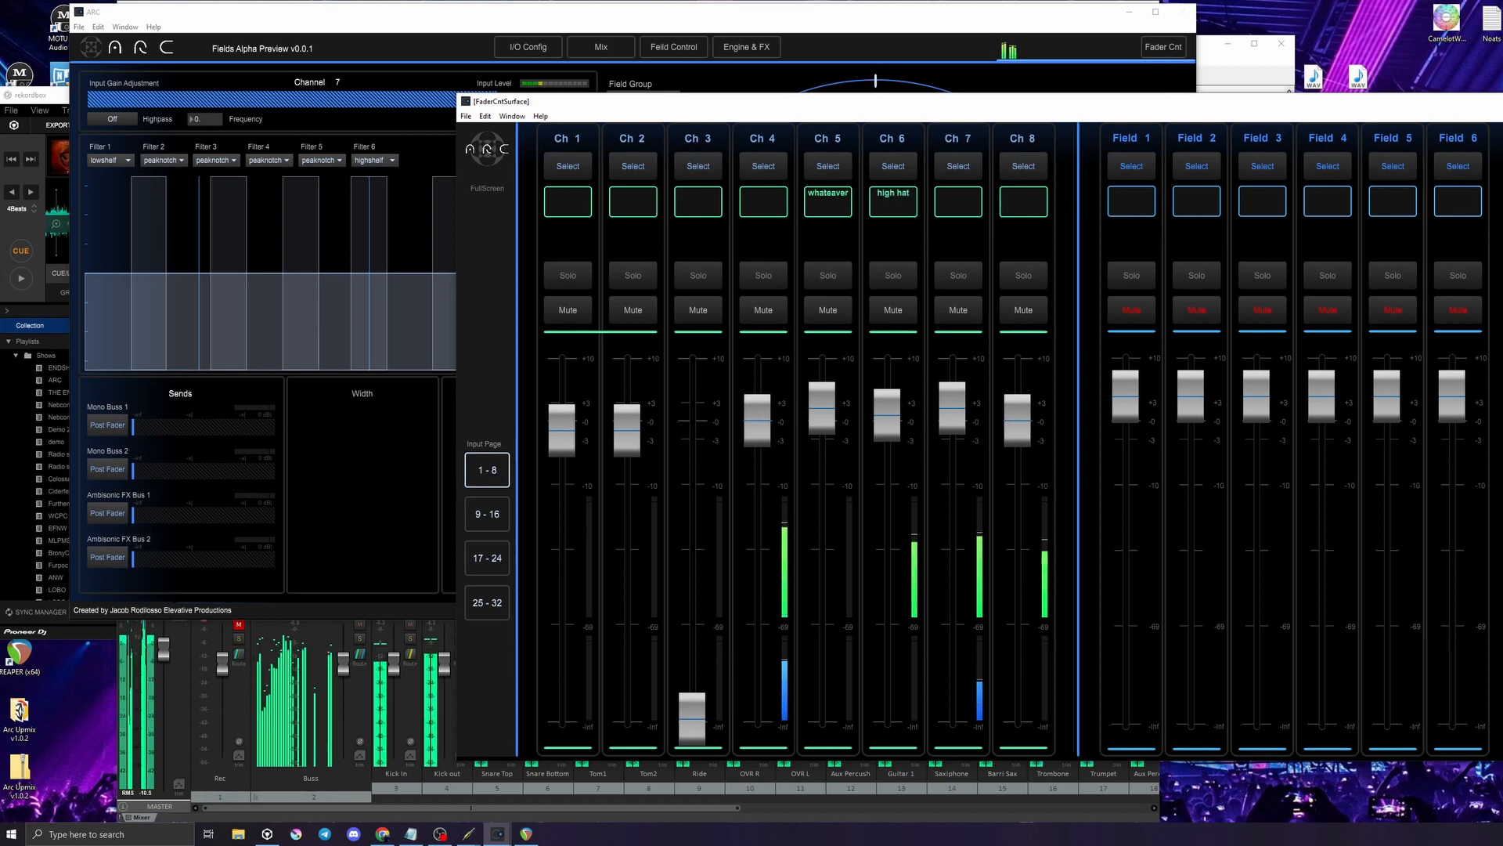
Try several swatches for channel 5's colour and set it to light grey (0.86, 0.86, 0.86)
left_click(710, 140)
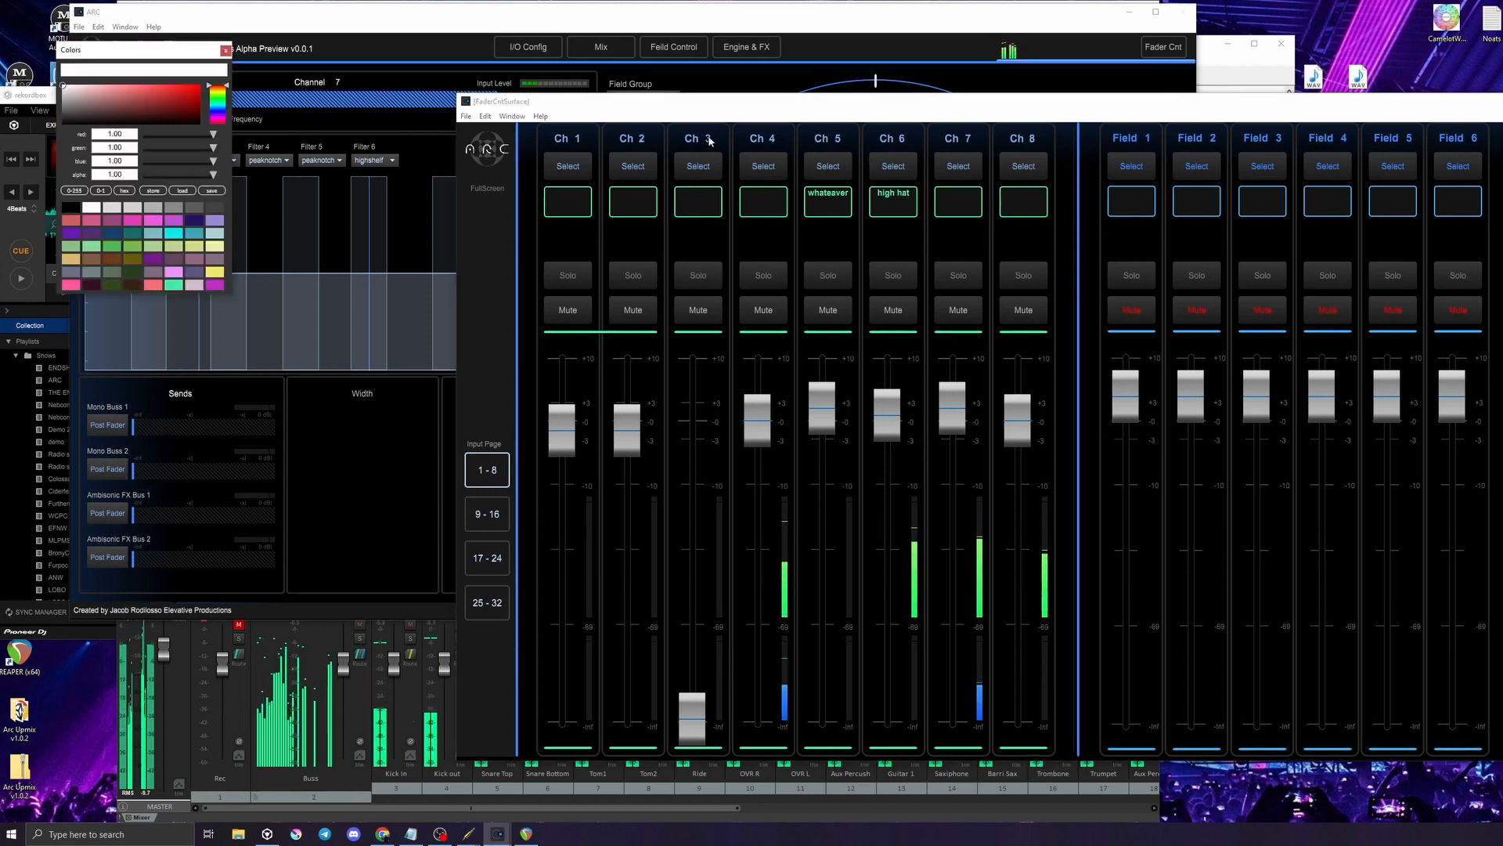
left_click_drag(142, 67, 421, 185)
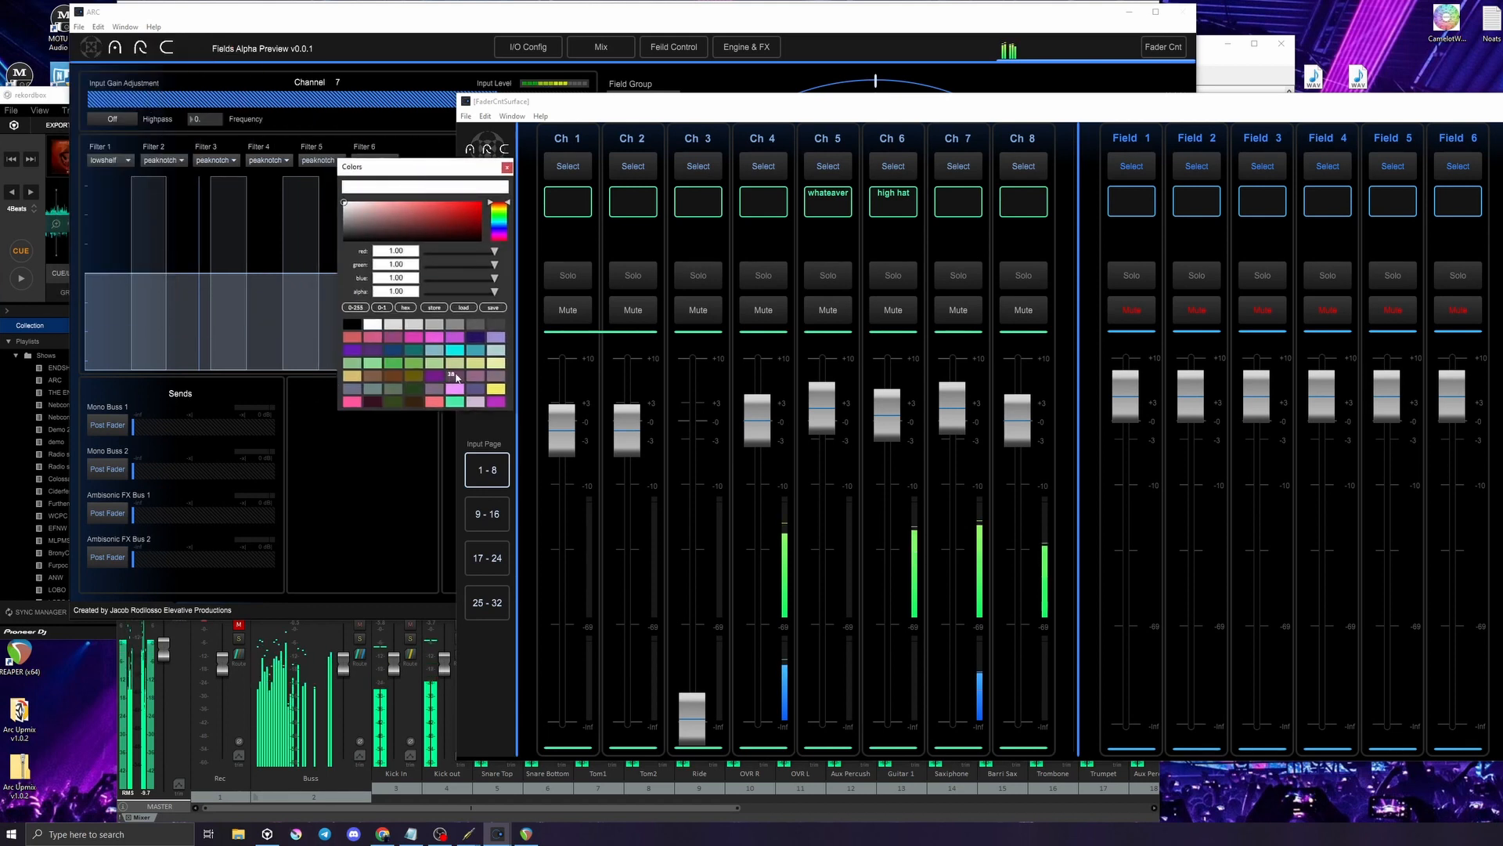
left_click(426, 345)
left_click(451, 350)
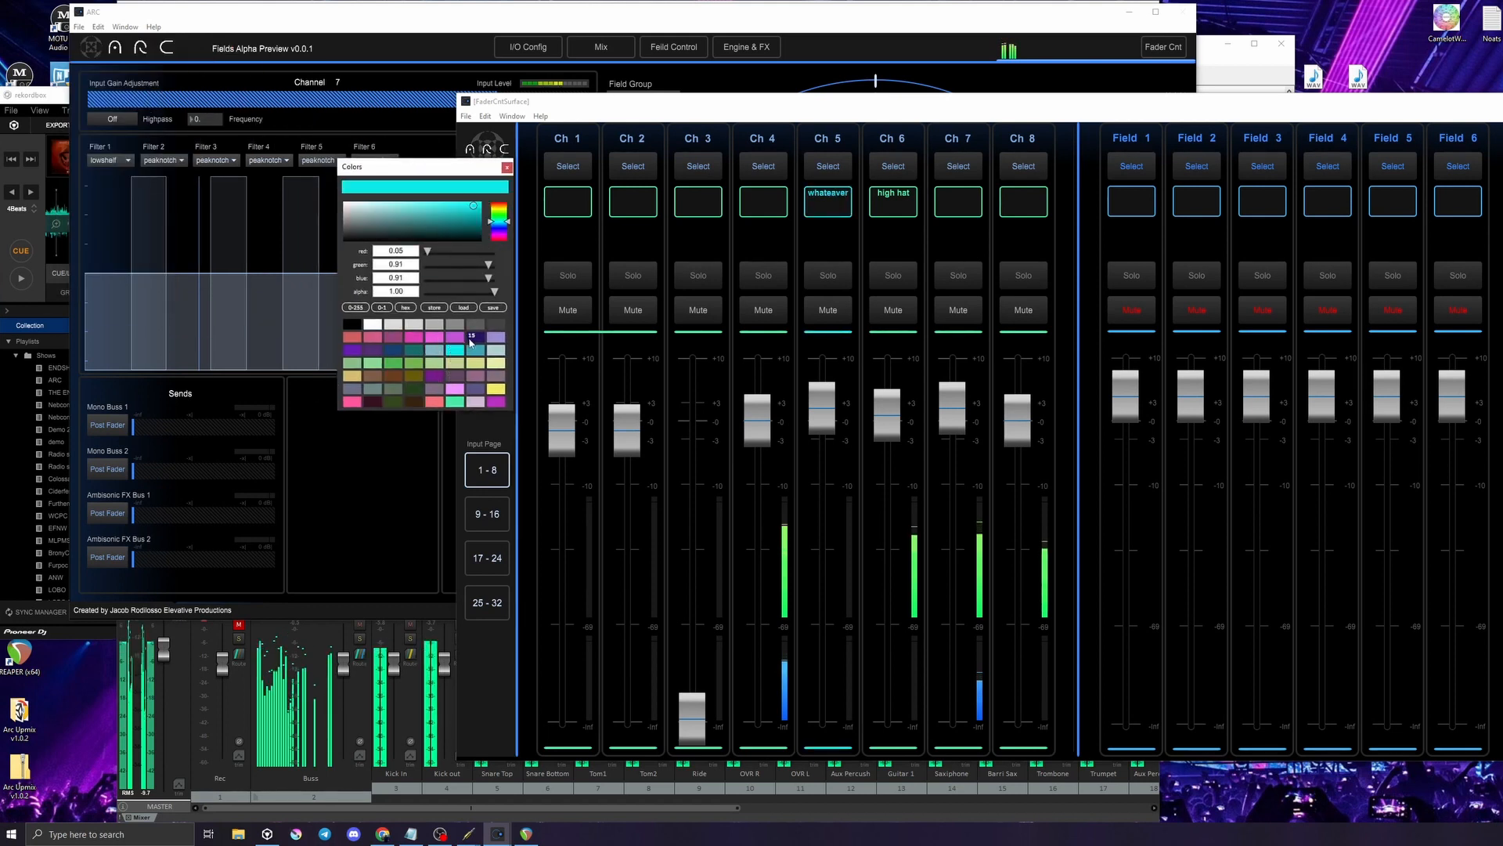
left_click(471, 342)
left_click(370, 326)
left_click(391, 326)
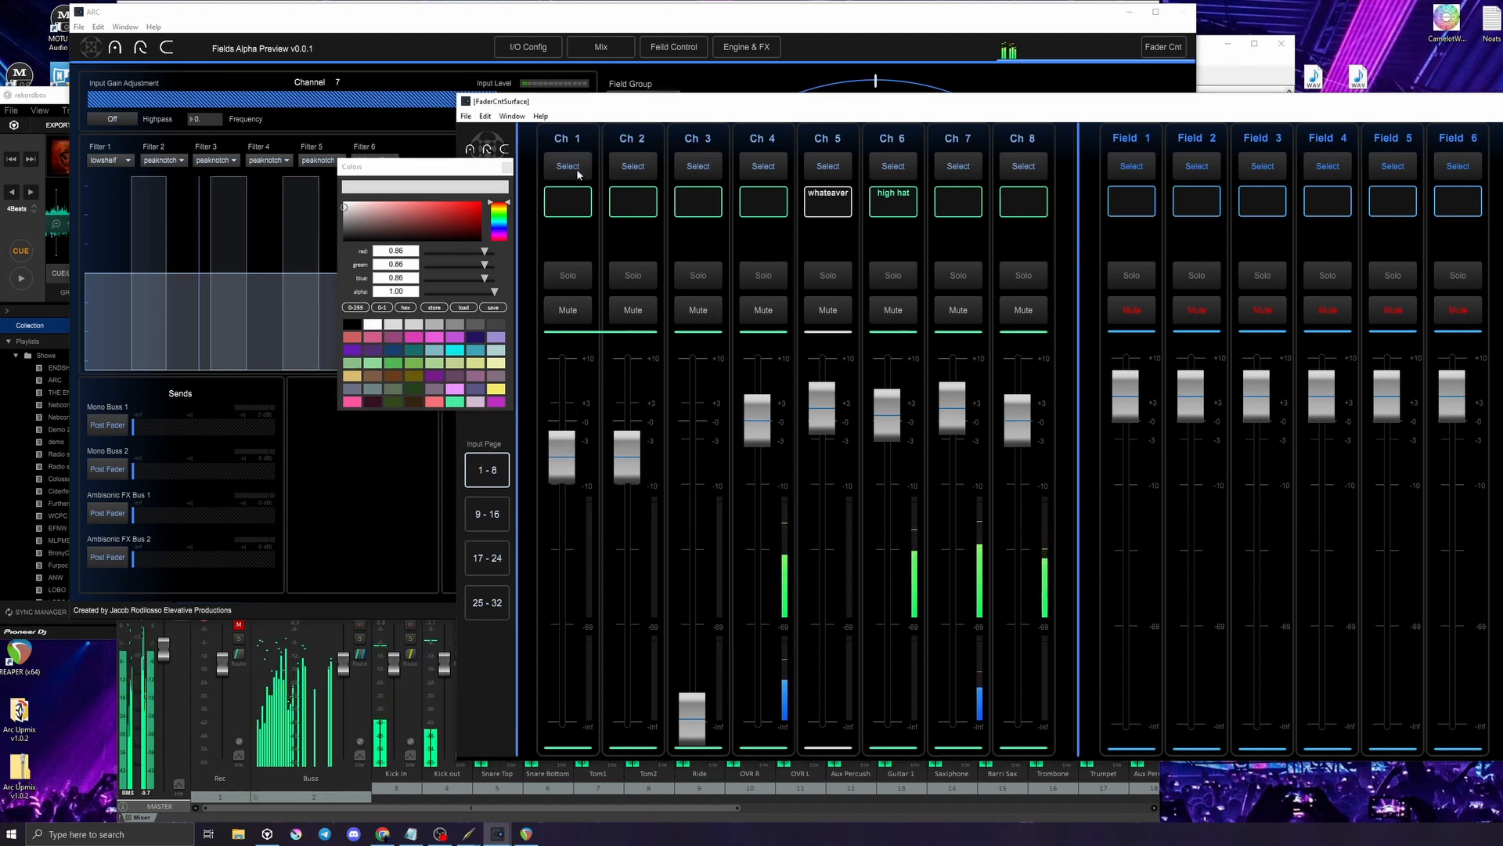
Set channel 1's colour to cyan (0.05, 0.91, 0.91) and close the colour picker
left_click(564, 146)
left_click(452, 350)
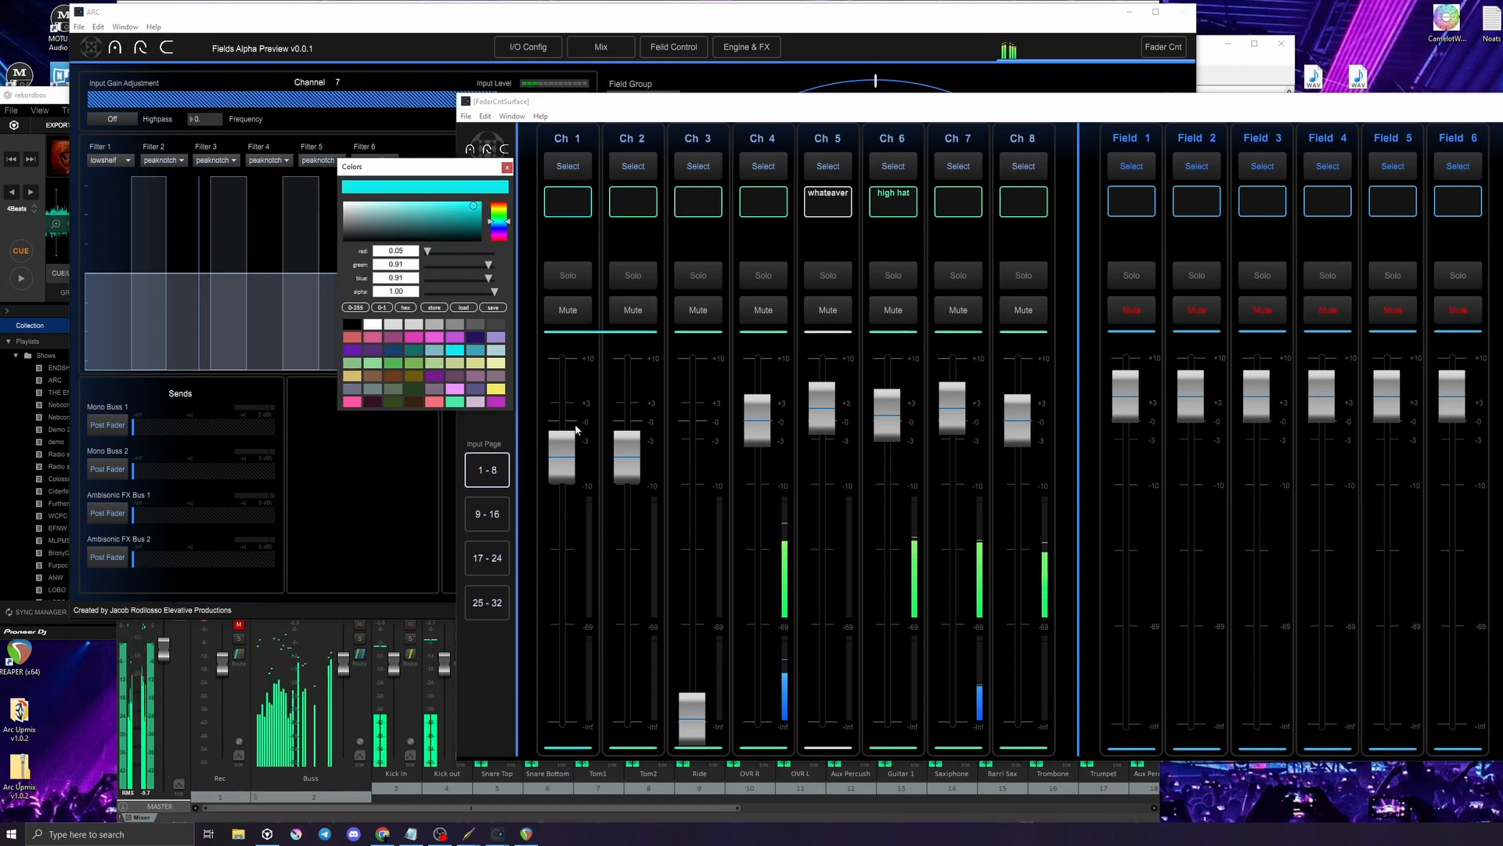
left_click(506, 168)
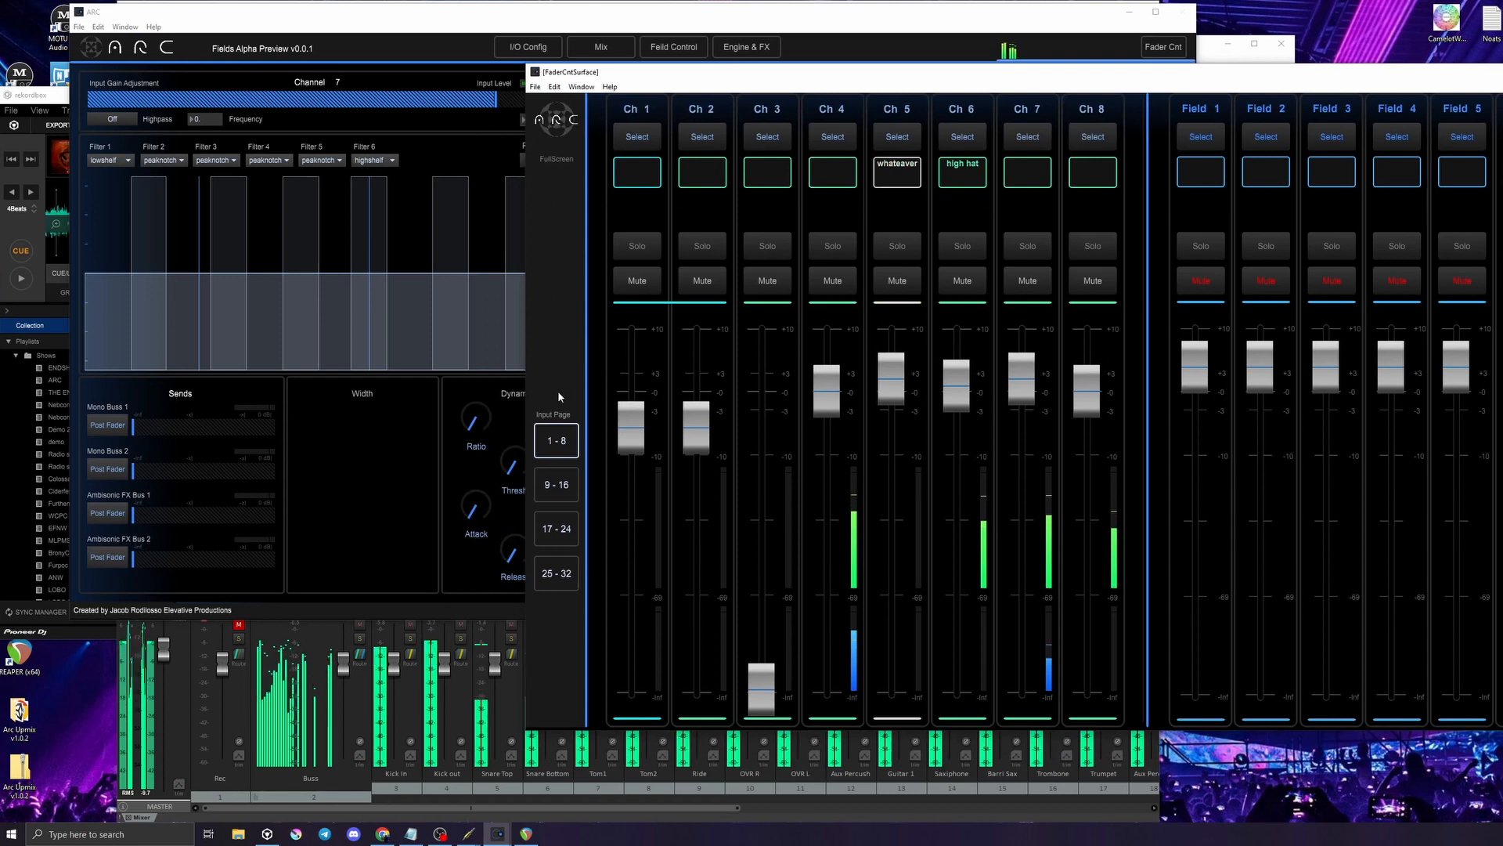
Look through the fader surface's input pages 9-16, 17-24 and 25-32, checking channel 17 in the mix view
left_click(561, 495)
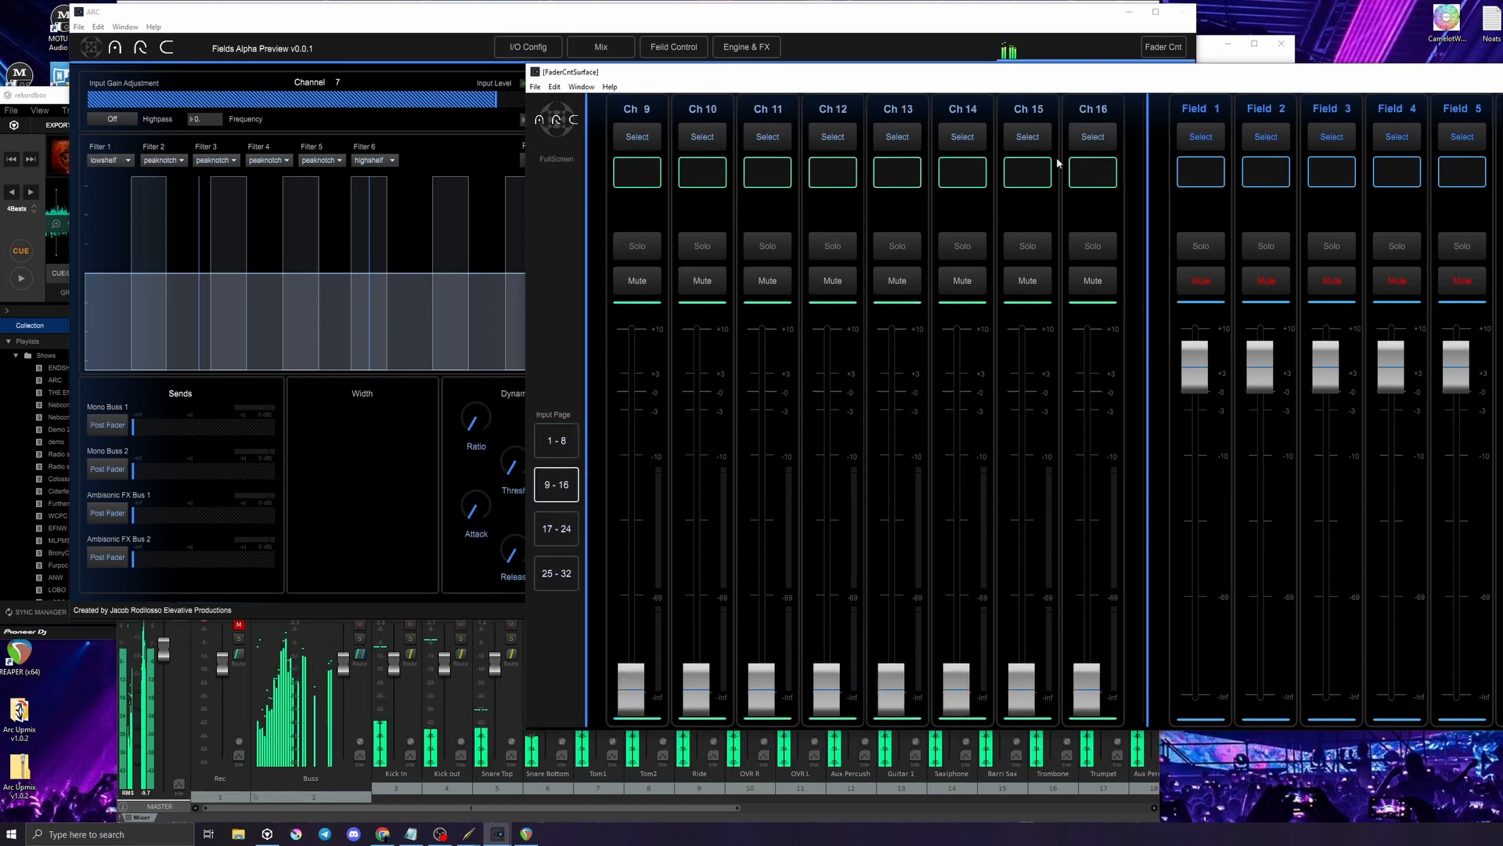
left_click(562, 530)
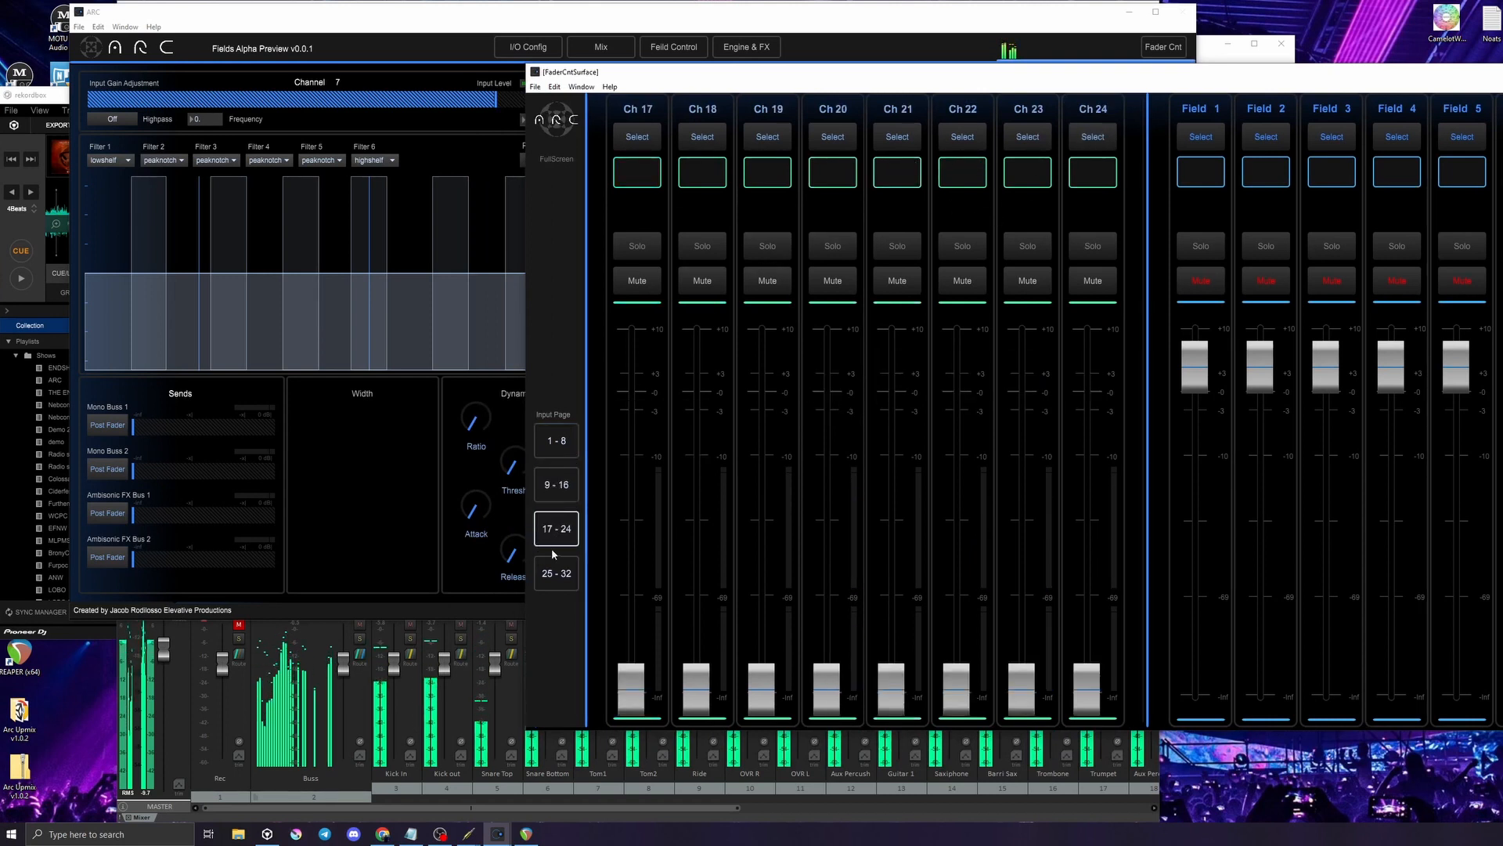
left_click(639, 131)
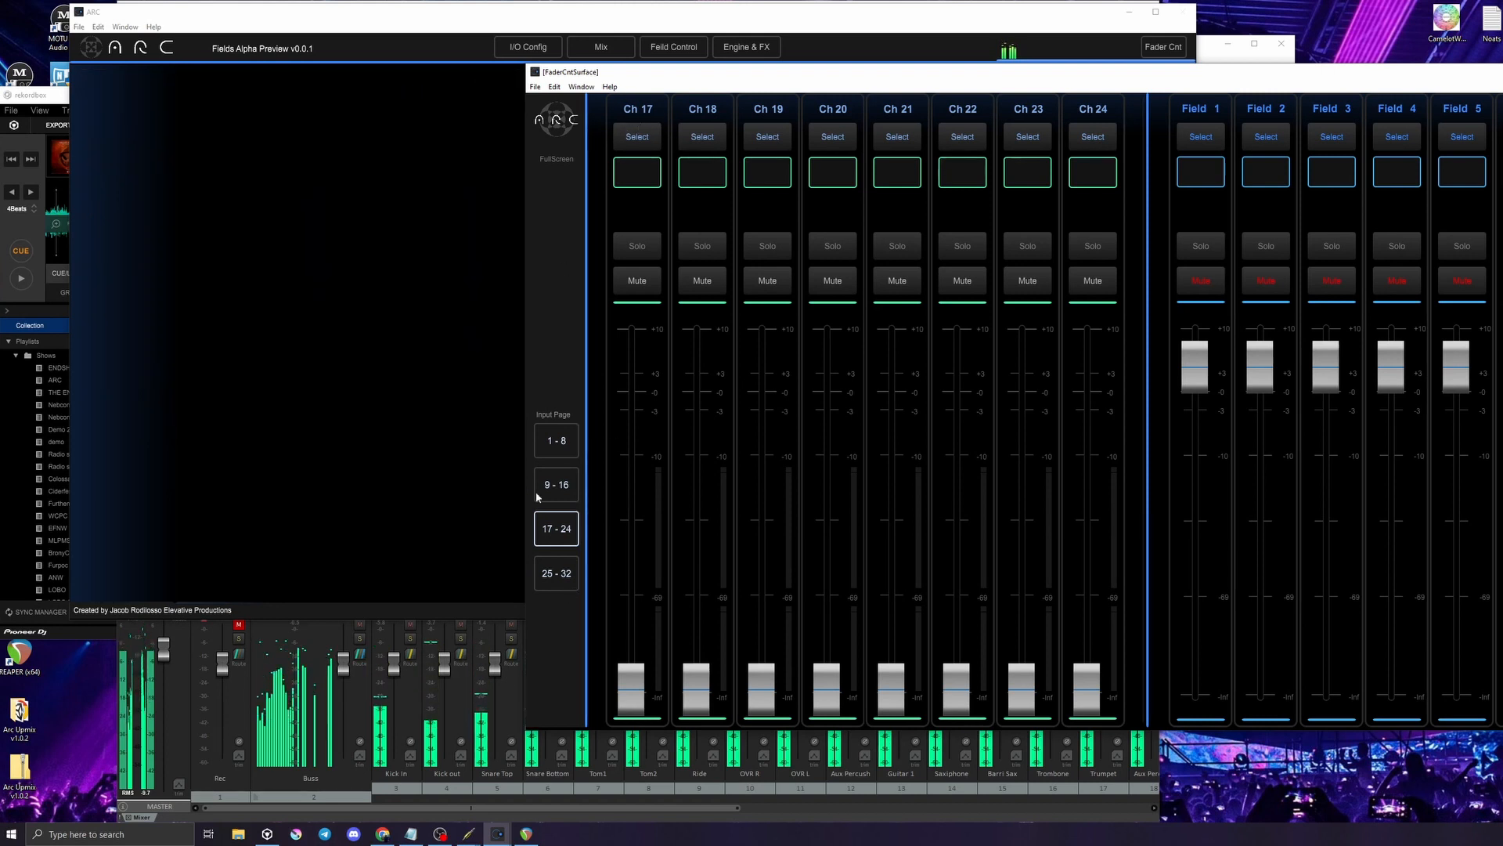
left_click(383, 202)
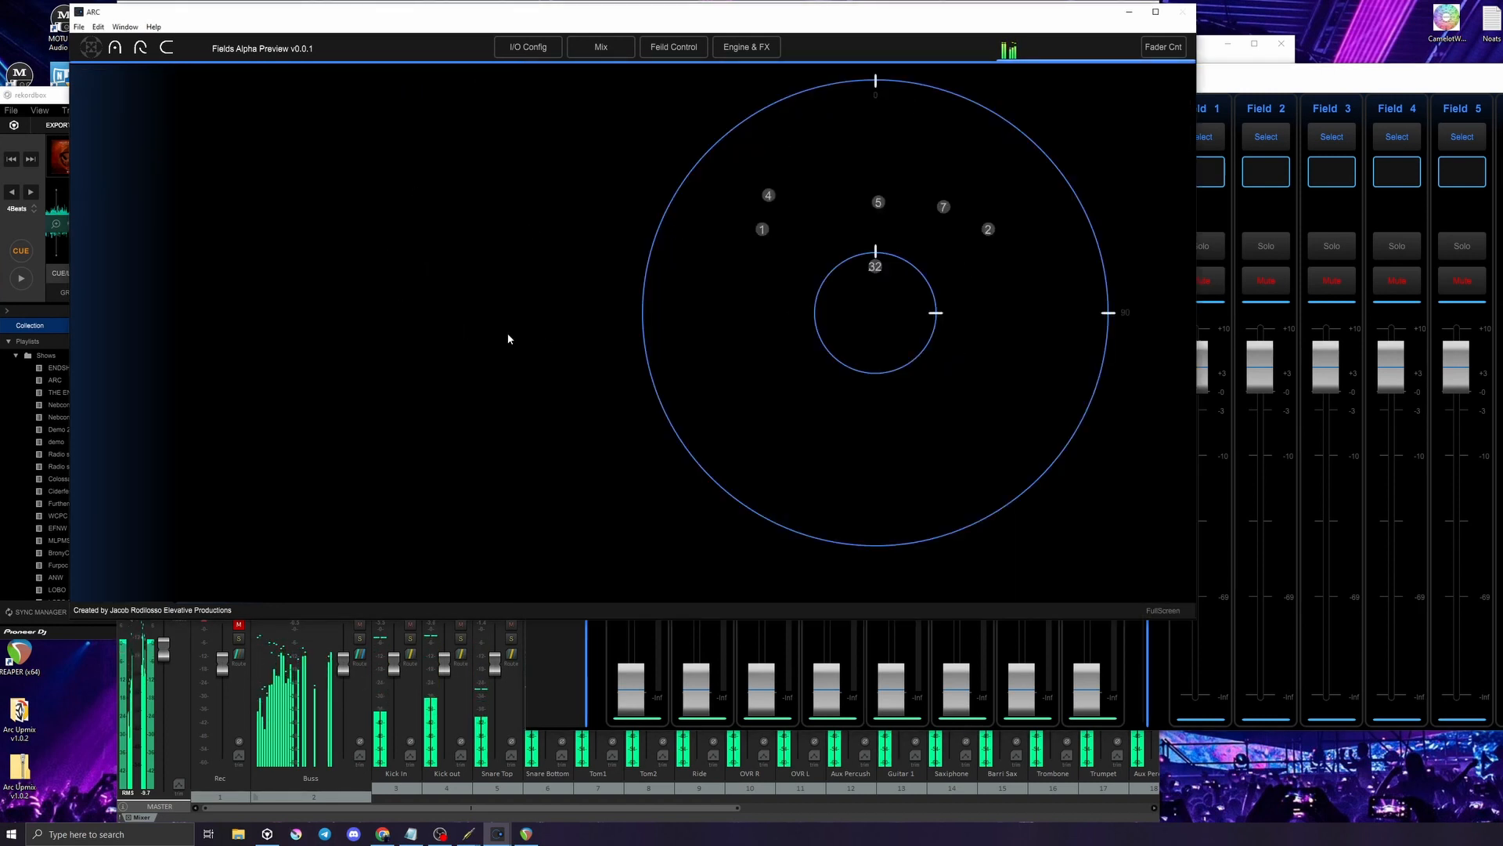
left_click(1251, 76)
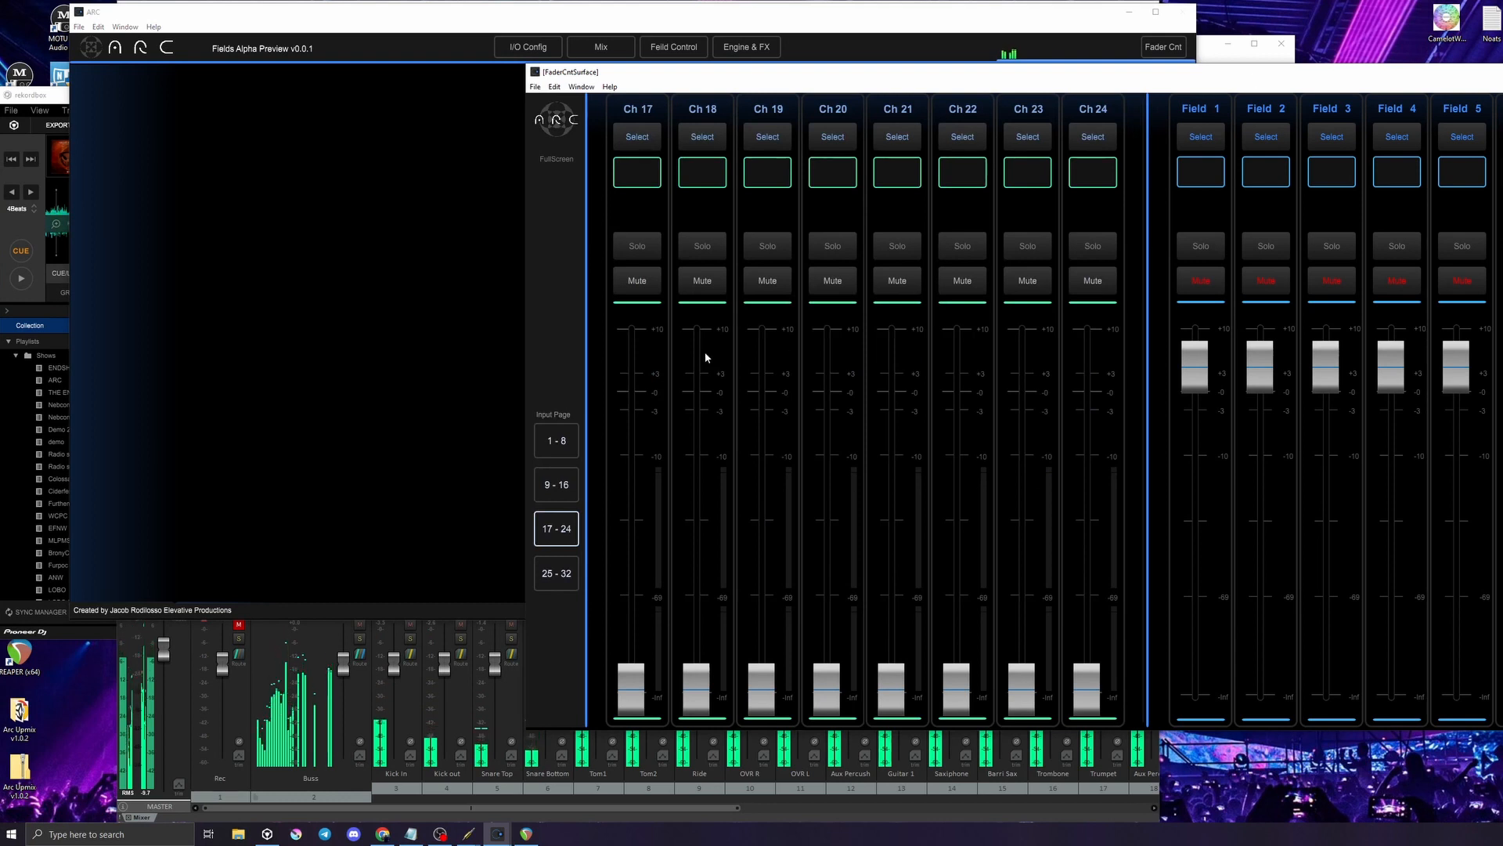
left_click(559, 566)
left_click(561, 532)
left_click(556, 573)
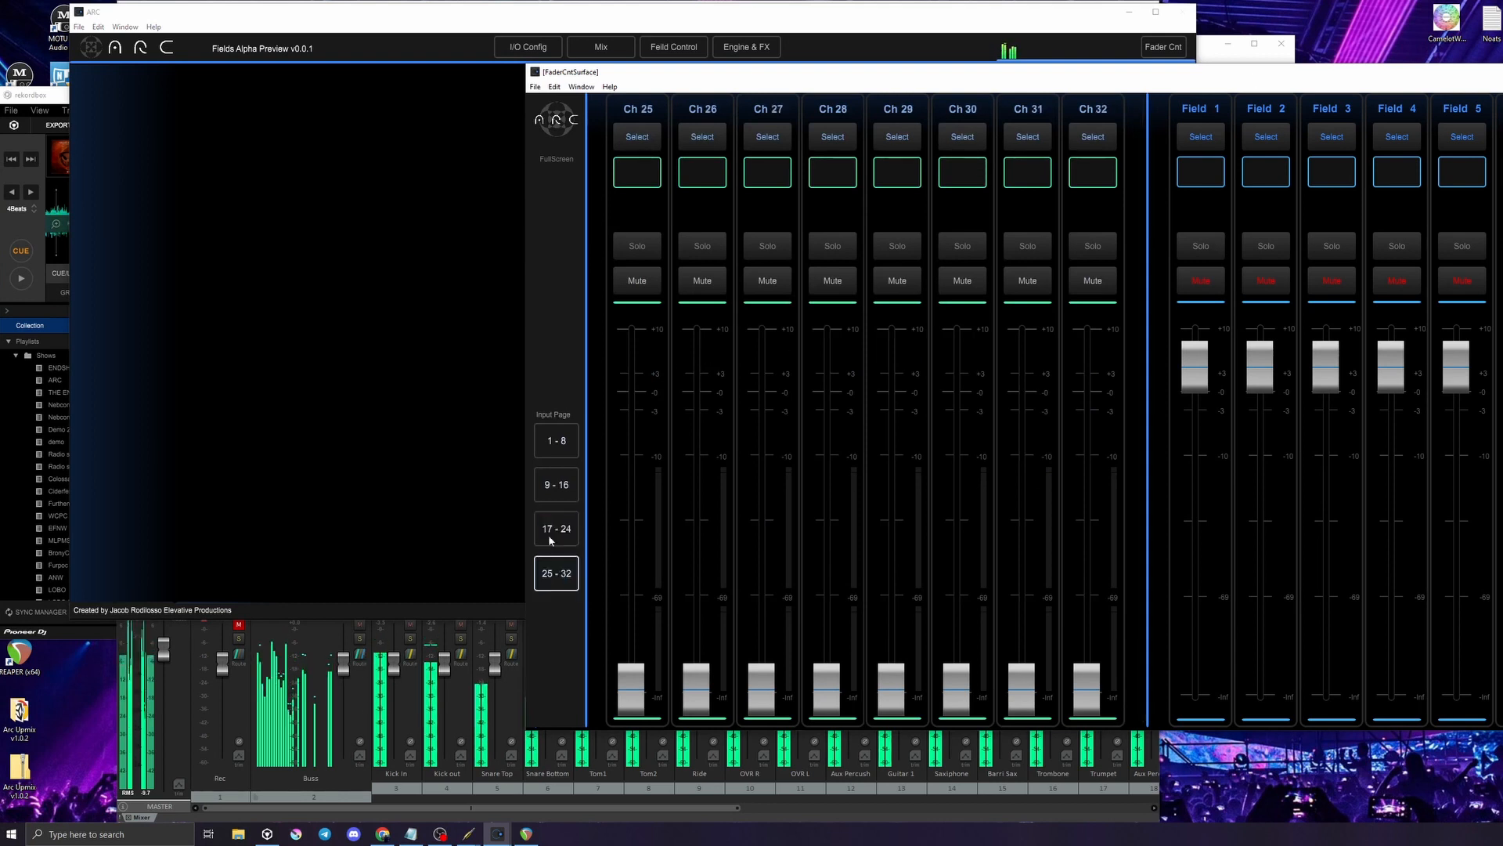
left_click(548, 534)
left_click(430, 396)
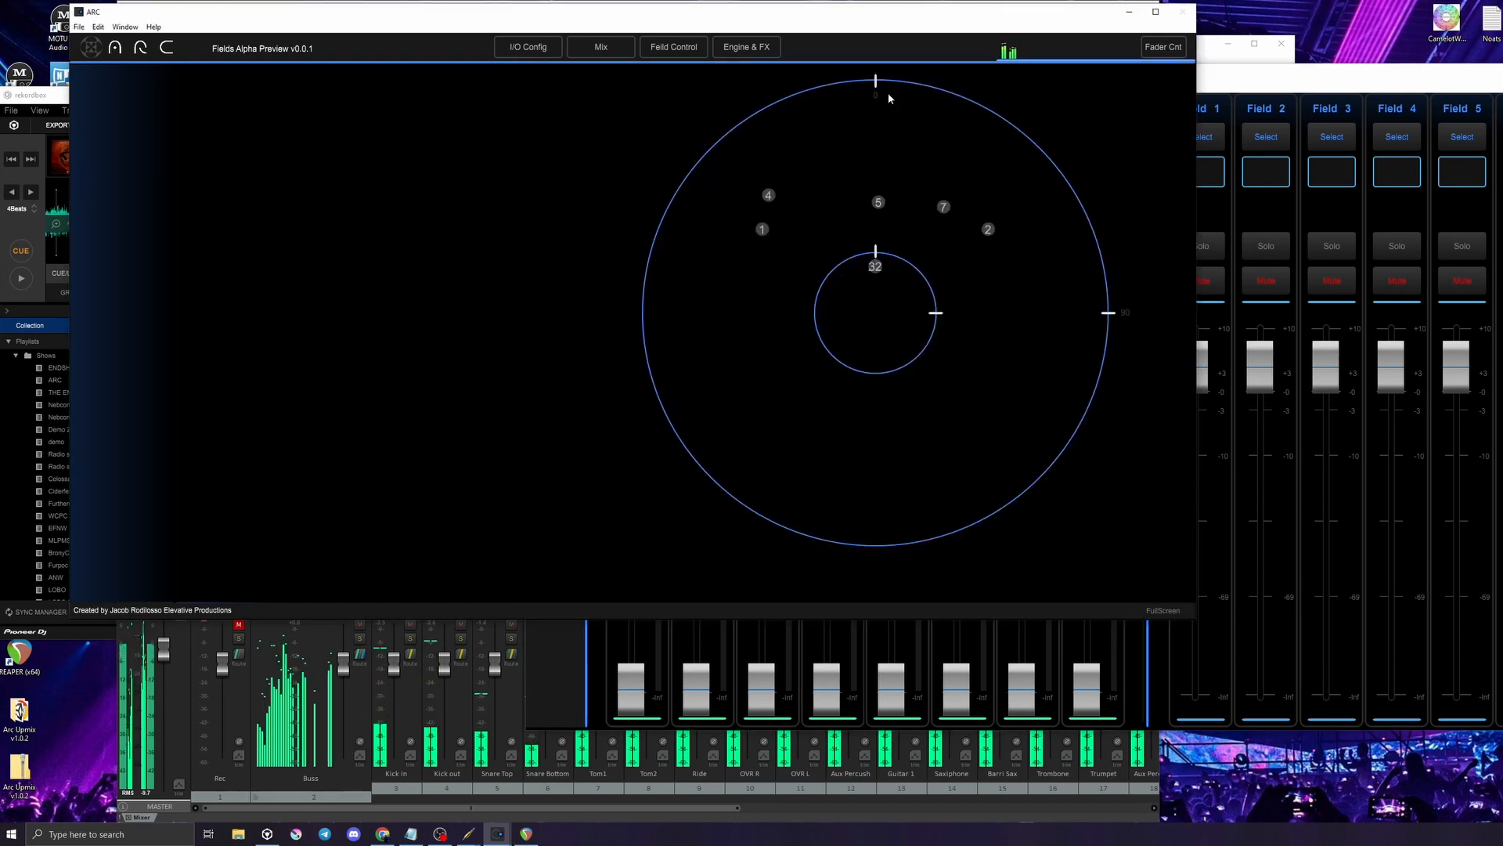
Return to input page 1-8, select channel 4 and assign it to Field Group 1
left_click_drag(1268, 81, 1183, 73)
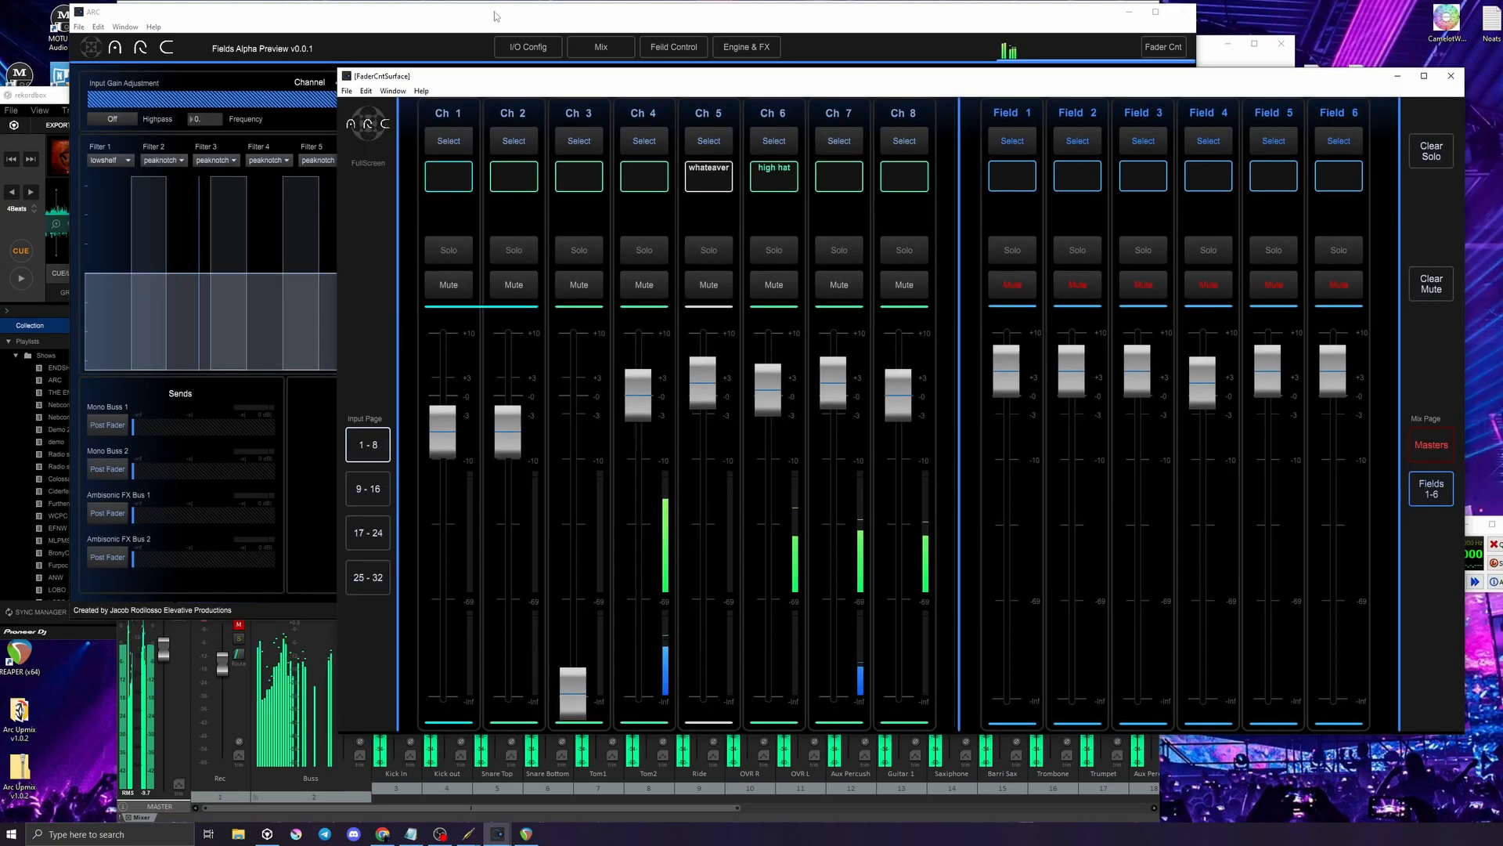
left_click(497, 17)
left_click(639, 100)
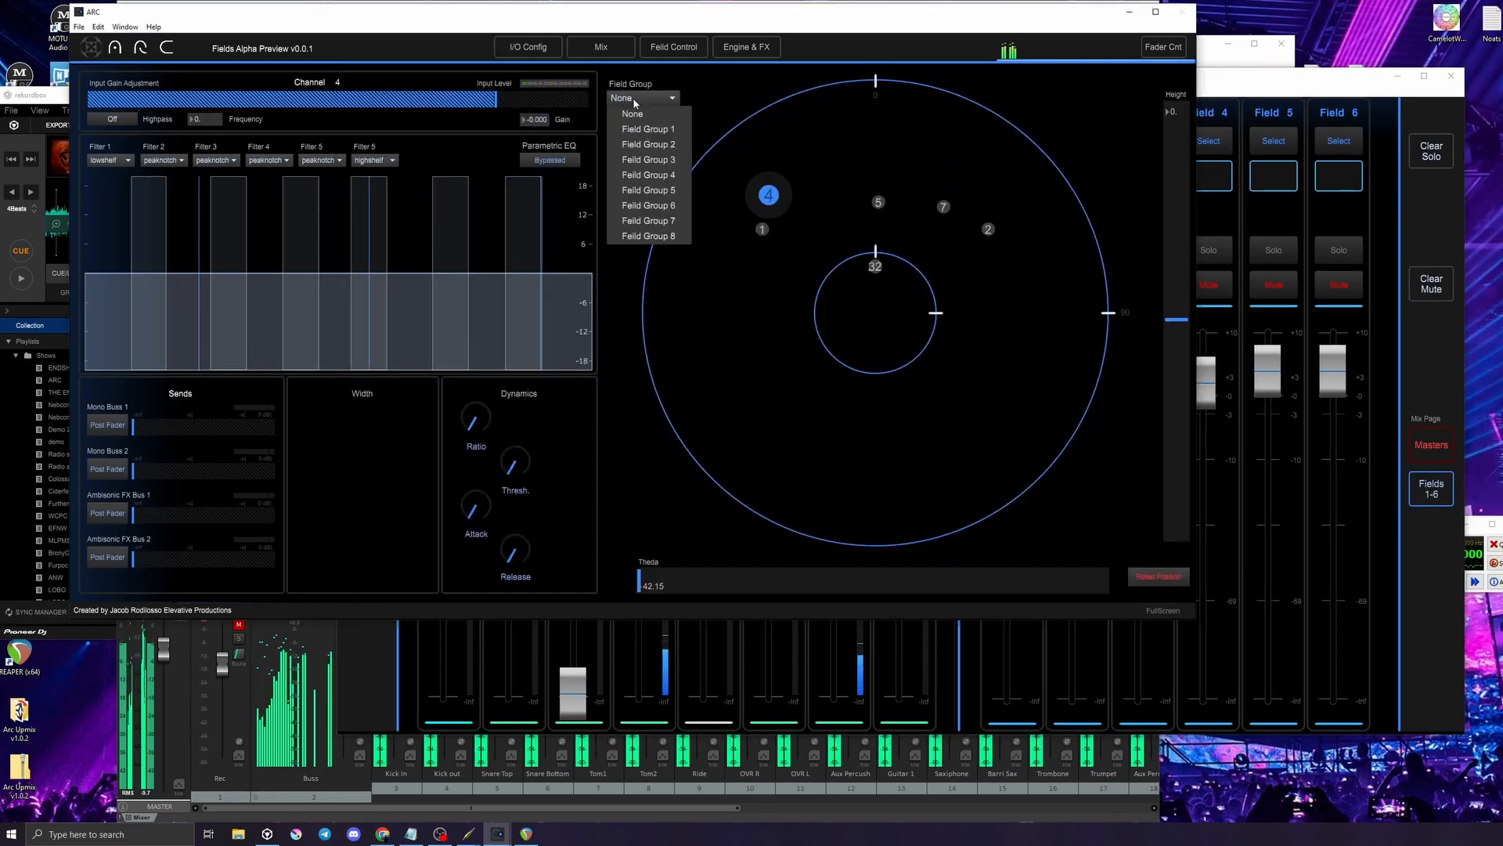
left_click(647, 130)
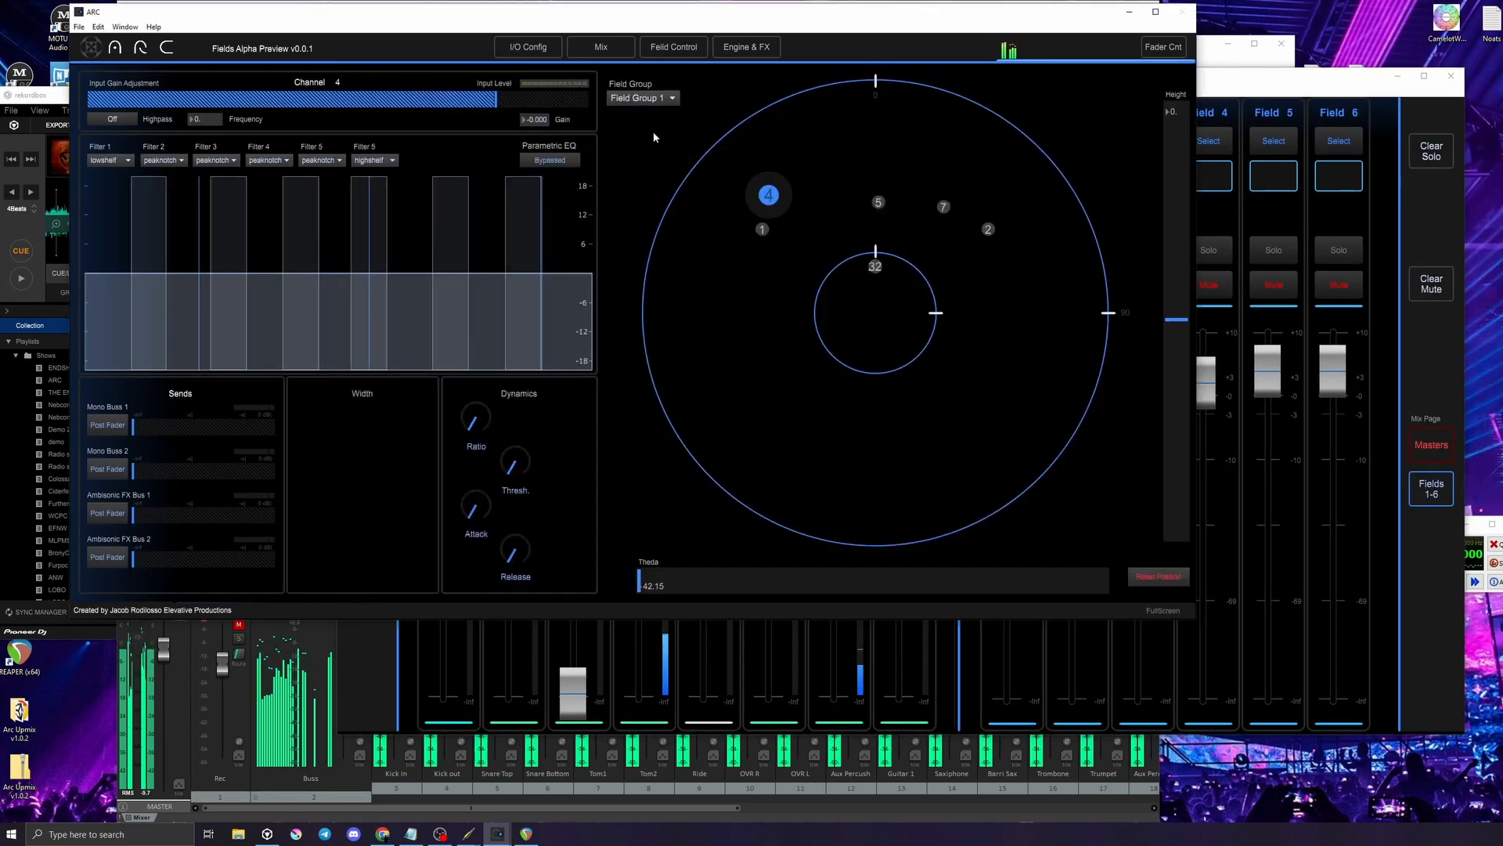
Raise the Field 4 fader and slightly lower the Field 1 fader on the fader surface
left_click(1295, 83)
left_click_drag(1295, 83, 1328, 90)
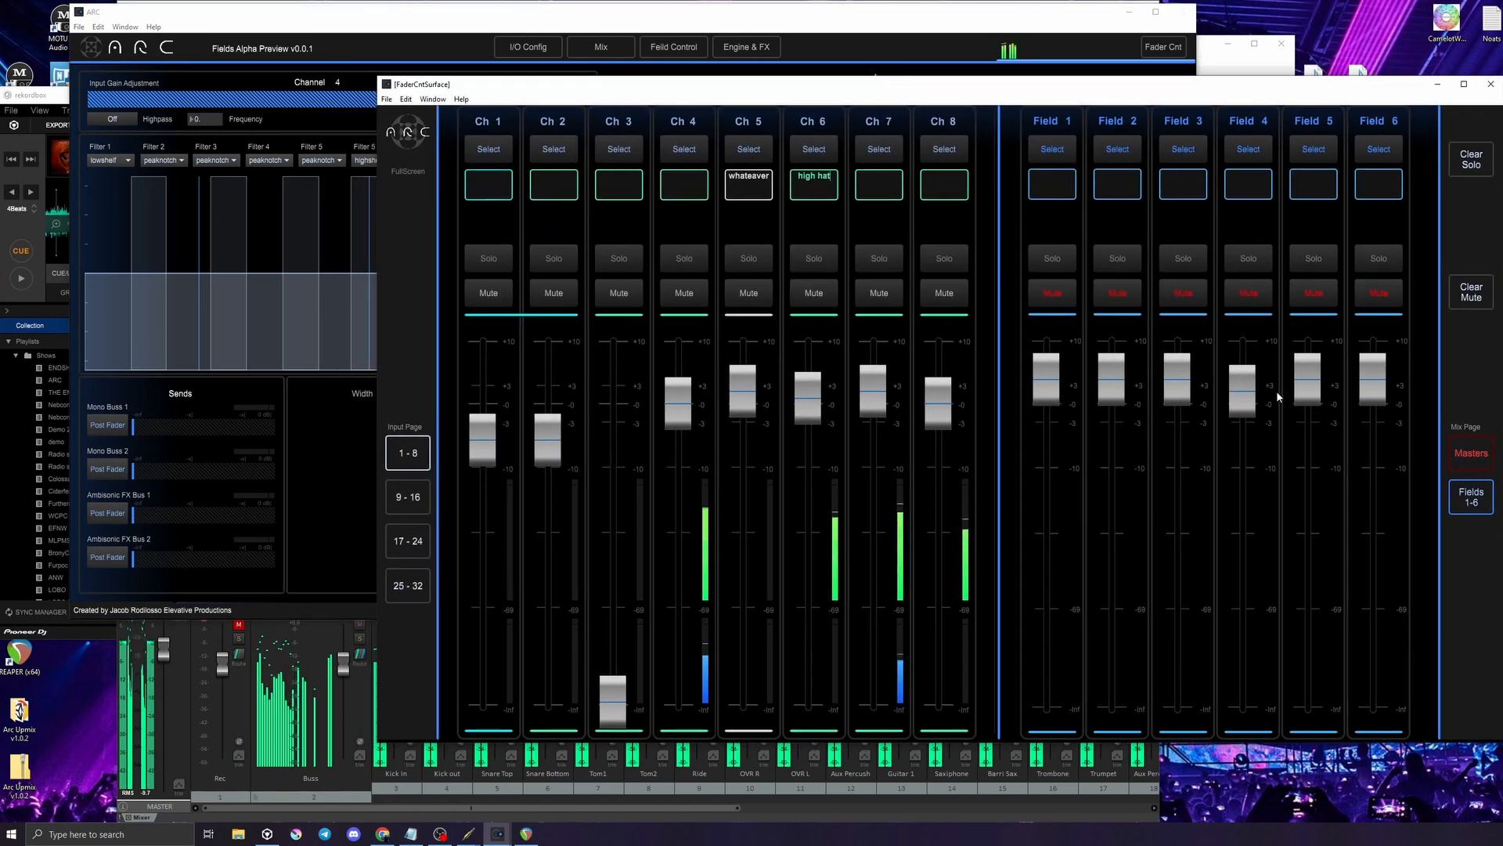
left_click_drag(1242, 391, 1242, 375)
mouse_move(1046, 381)
left_mouse_down()
mouse_move(1046, 417)
mouse_move(1040, 390)
left_mouse_up()
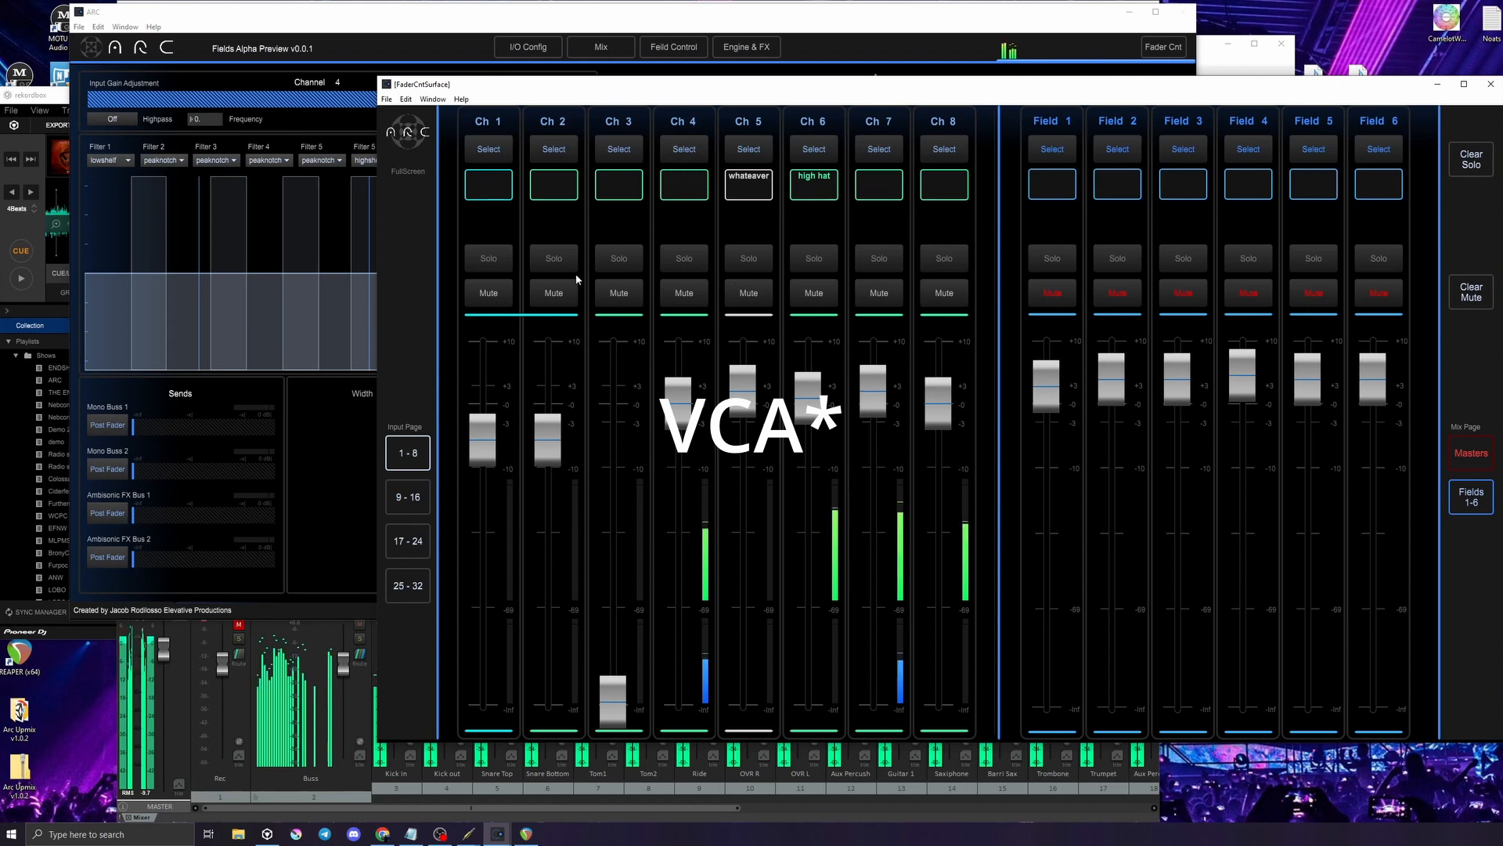
Check channel 4's field group, lower the Field 1 fader to about 0 dB and raise it slightly again
left_click(529, 29)
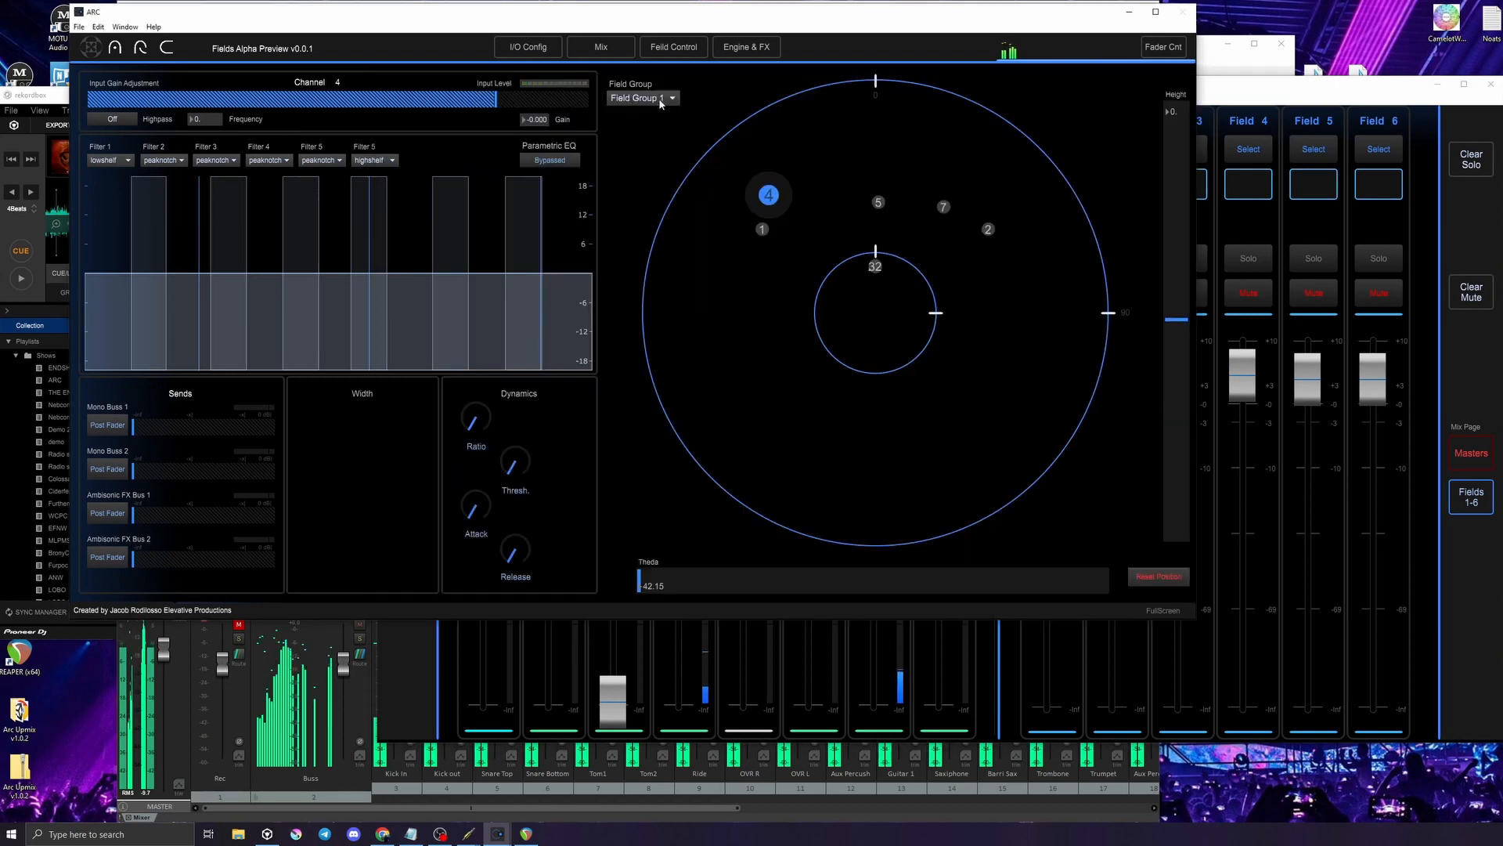
left_click(1227, 97)
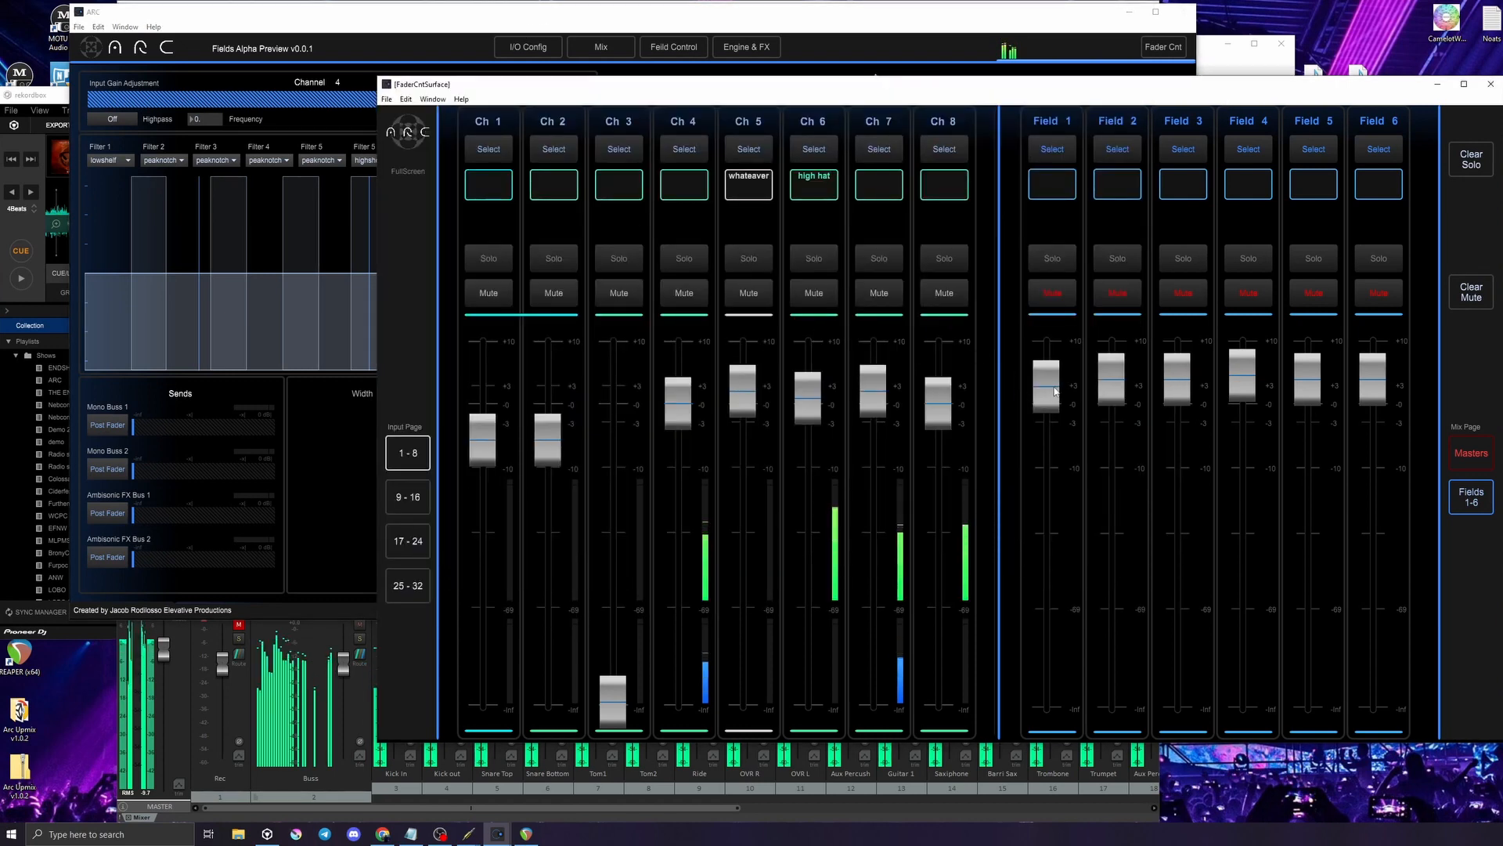
mouse_move(1046, 386)
left_mouse_down()
mouse_move(1046, 701)
mouse_move(1048, 404)
left_mouse_up()
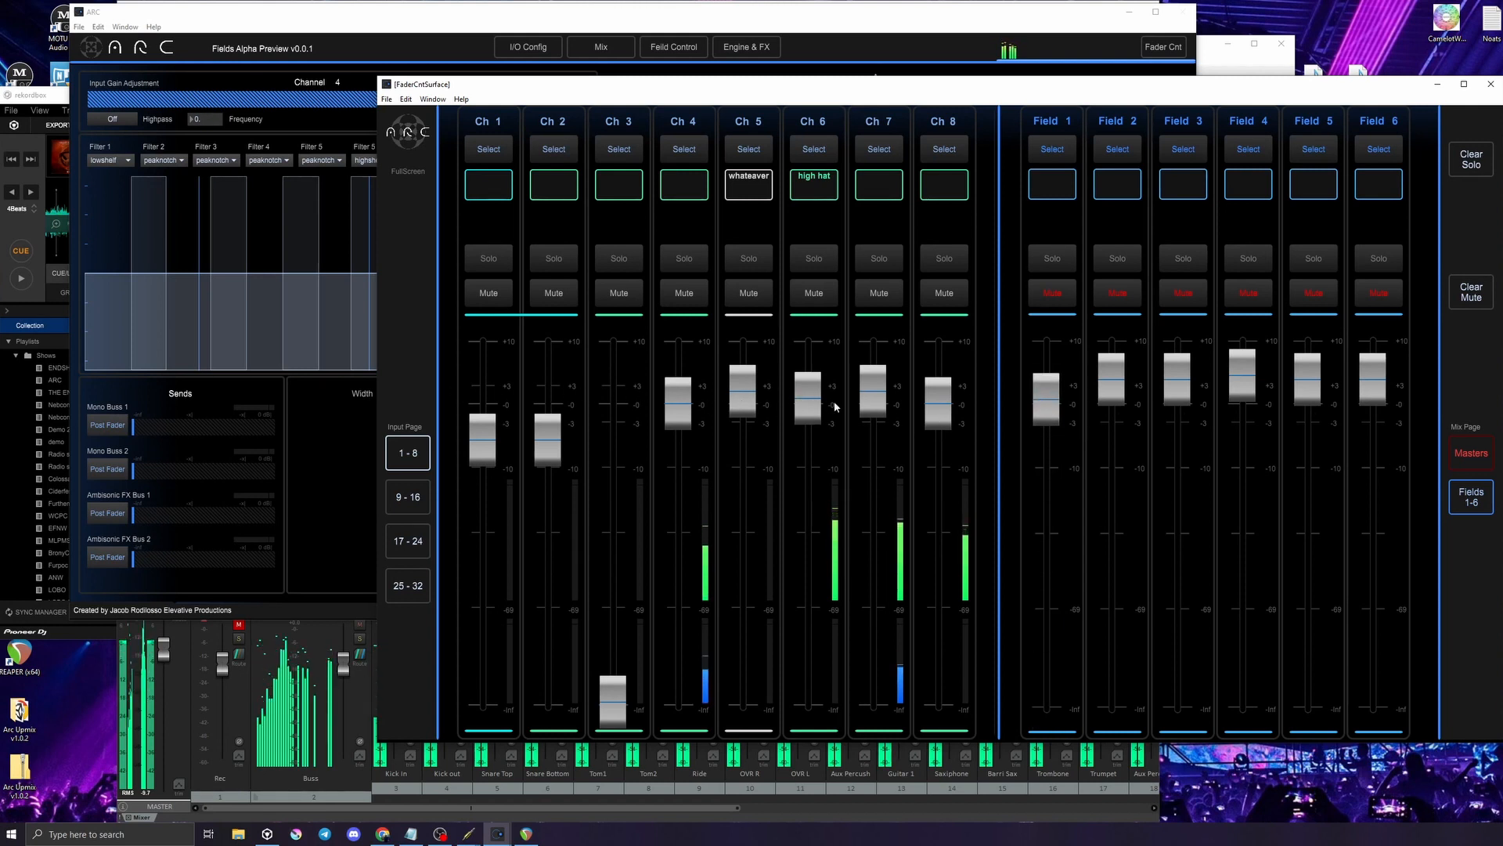
left_click_drag(1047, 400, 1047, 389)
Show the Masters mix page on the fader surface and nudge the IMCV fader slightly upward
left_click(1471, 453)
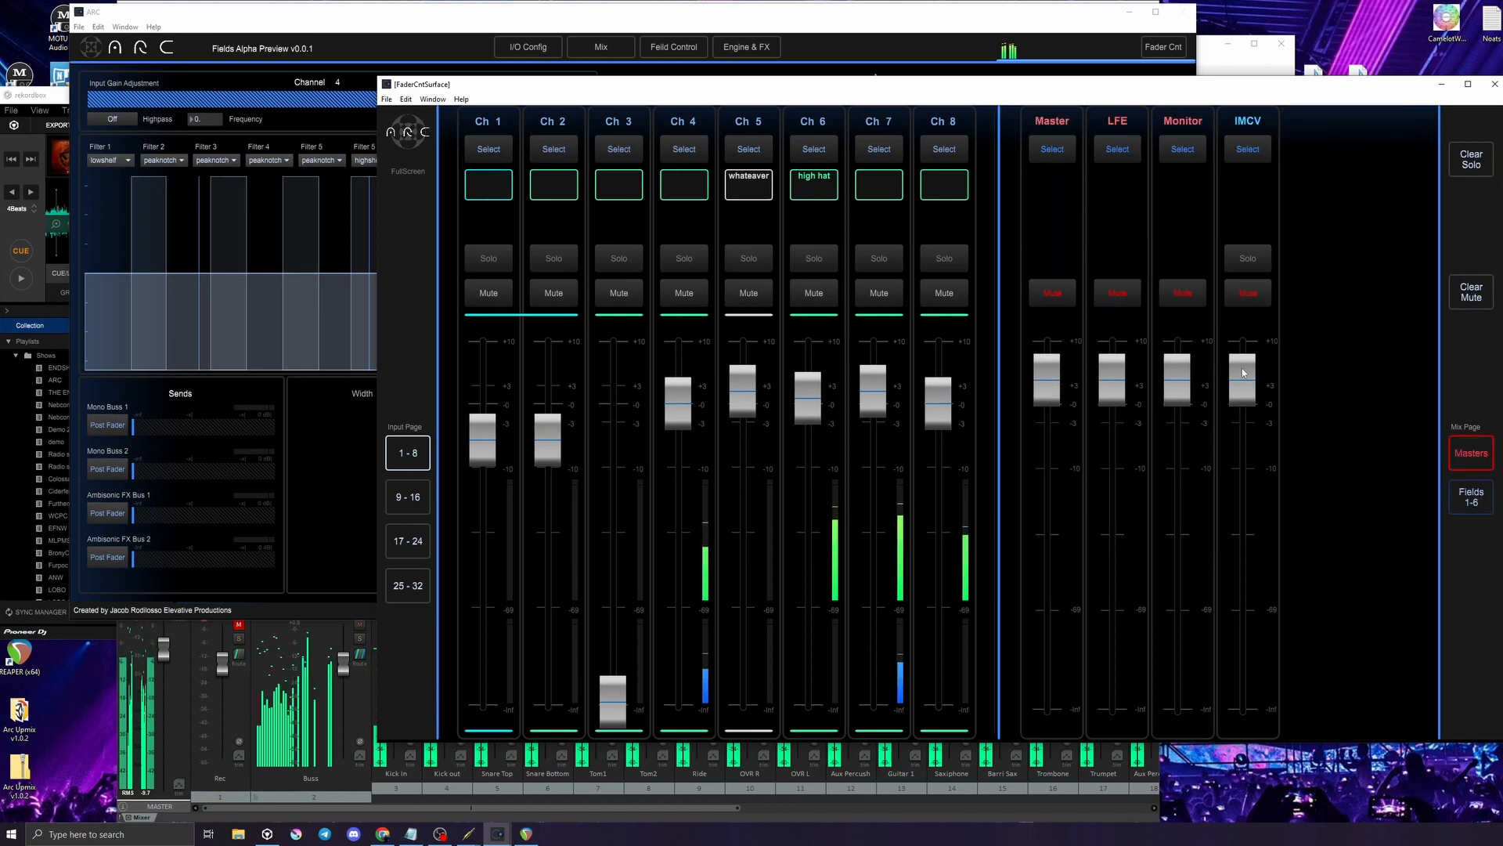
mouse_move(1241, 382)
left_mouse_down()
mouse_move(1242, 339)
mouse_move(1242, 445)
mouse_move(1242, 377)
left_mouse_up()
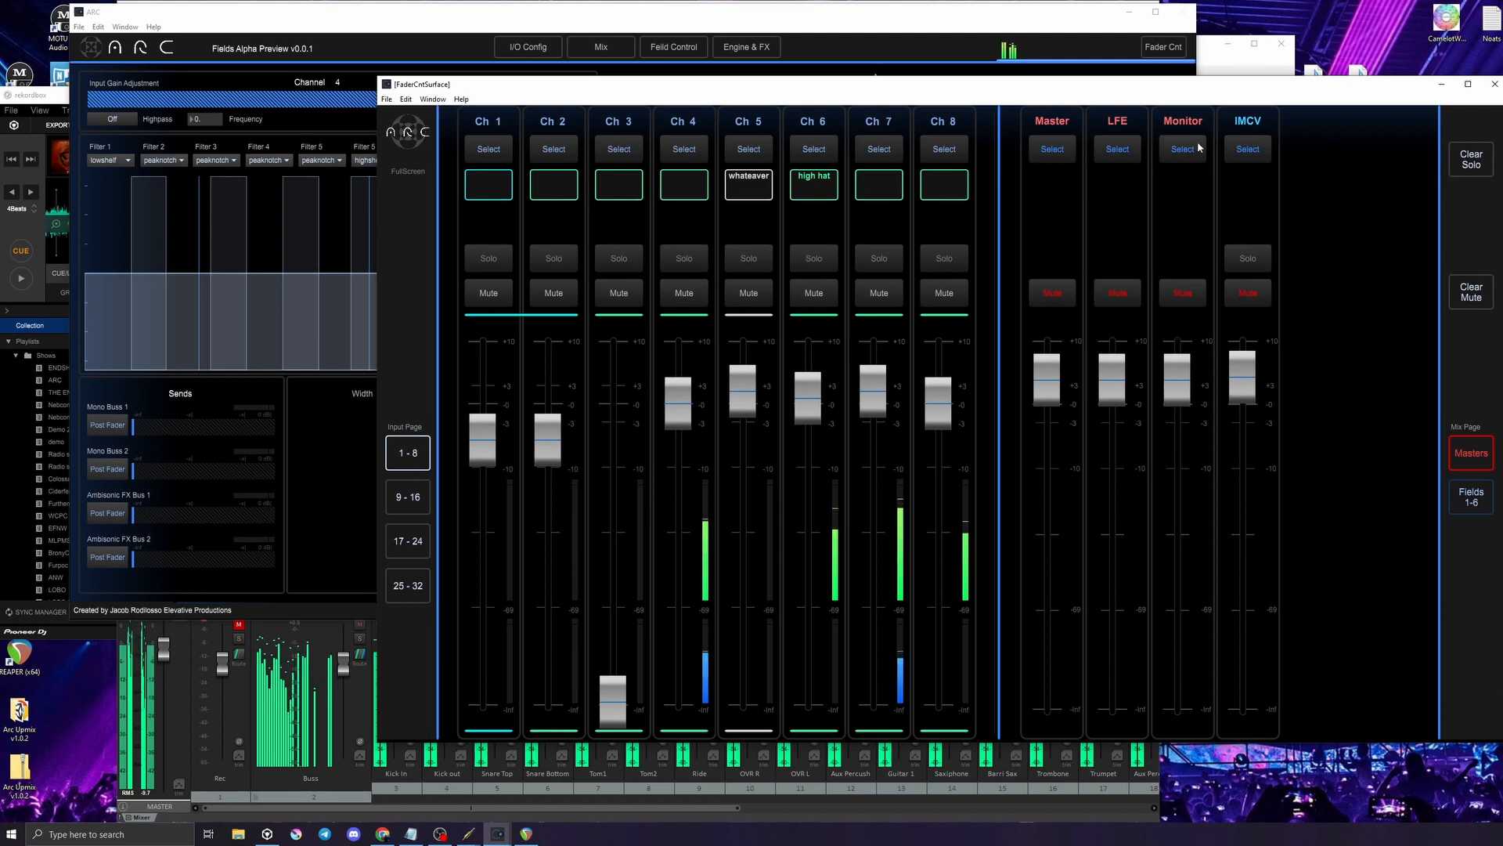
left_click_drag(1047, 379, 1177, 380)
Show ARC's I/O configuration beside the fader surface, raise the Master fader to +10 dB and check Decoder 1's attenuation
left_click(437, 36)
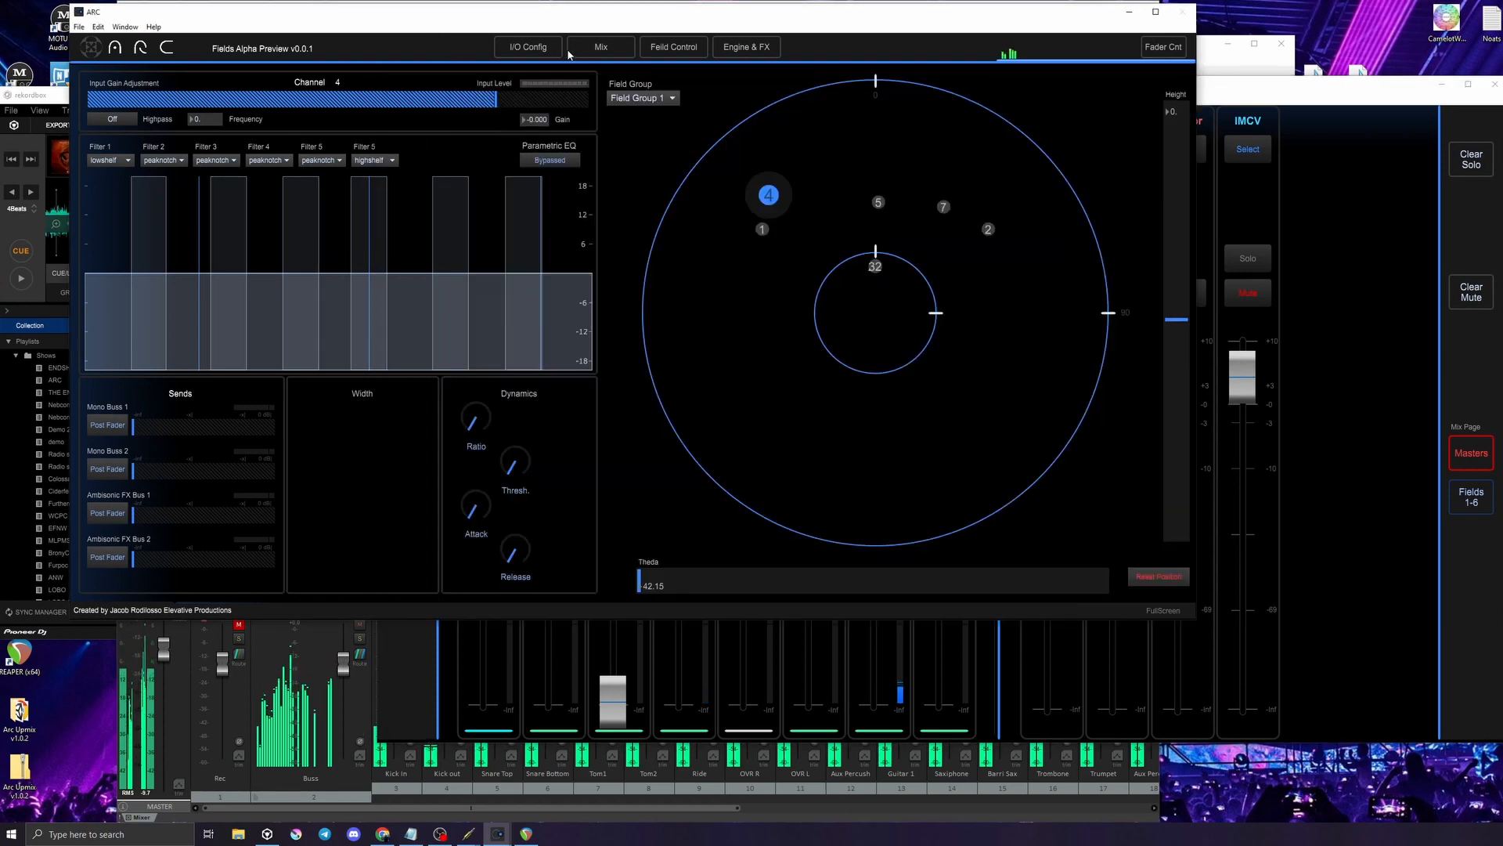
left_click(526, 50)
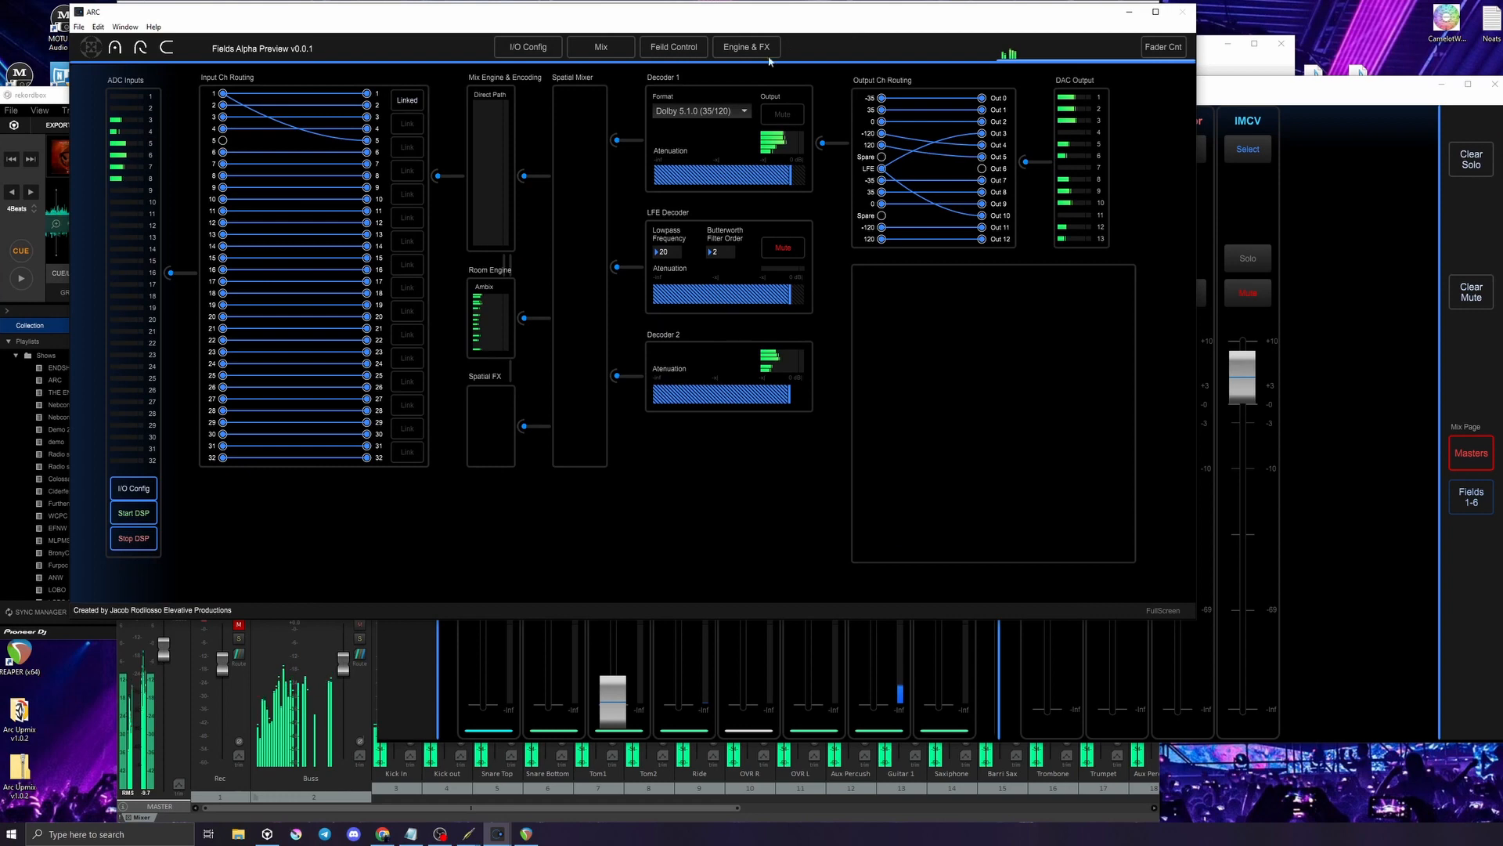
left_click(1274, 84)
left_click_drag(1096, 85, 1040, 293)
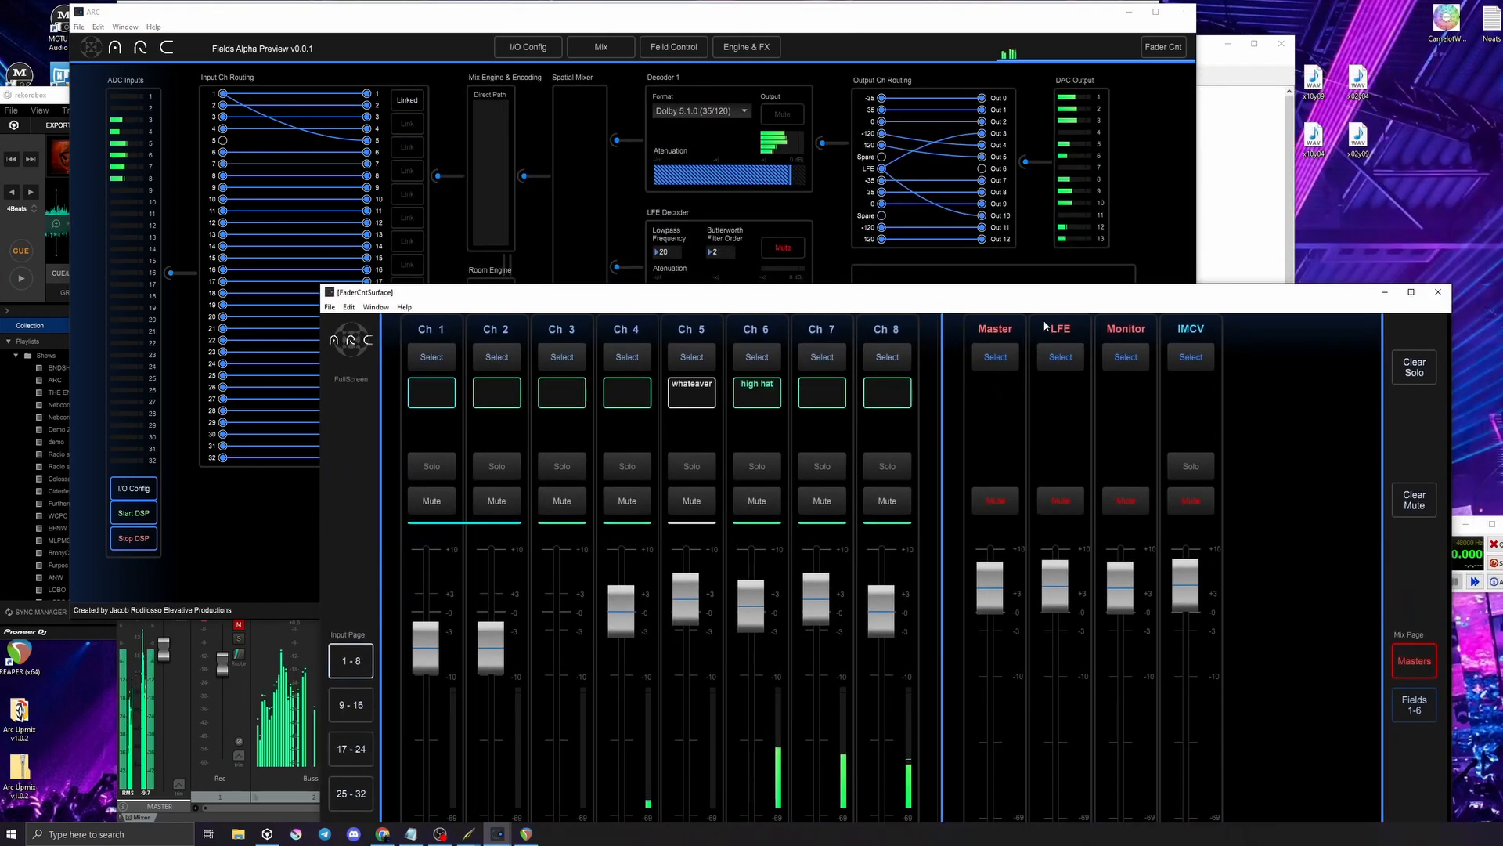
mouse_move(990, 587)
left_mouse_down()
mouse_move(989, 679)
mouse_move(989, 570)
left_mouse_up()
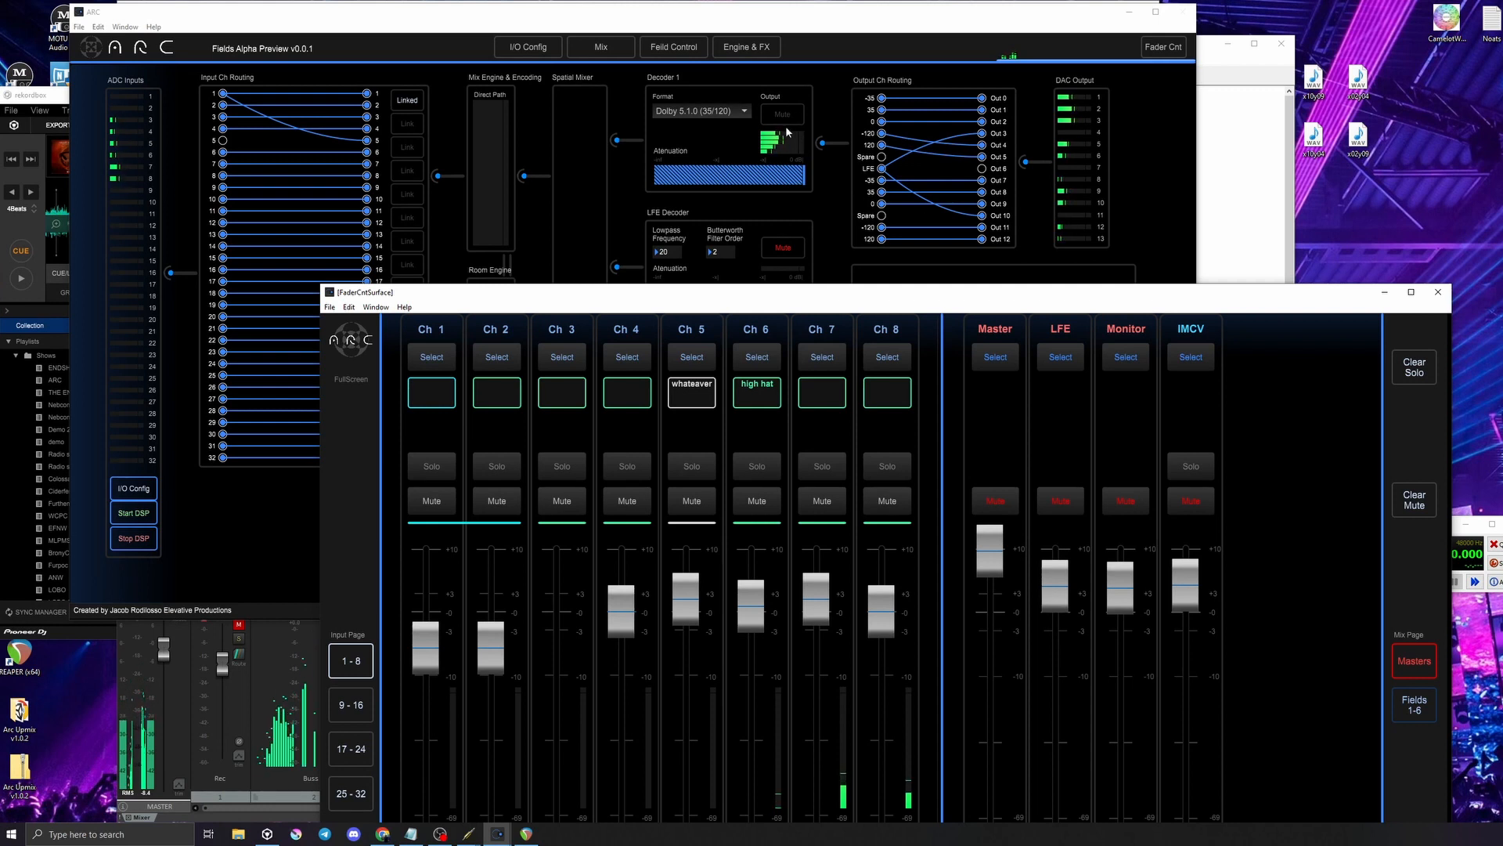
left_click(802, 146)
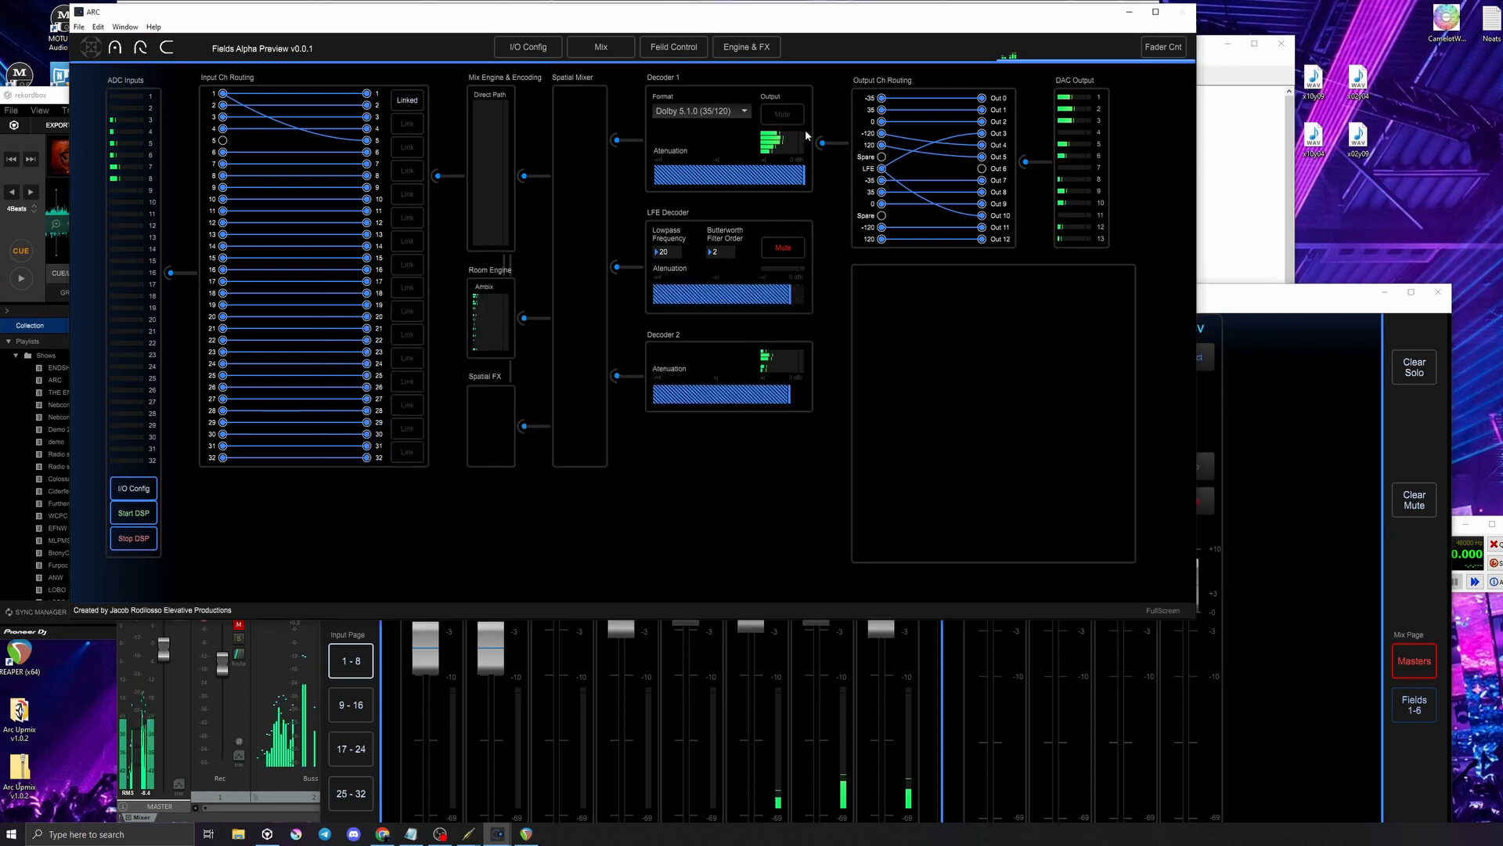
Bring the fader surface forward and lower the Master fader to about +3 dB
left_click(1238, 299)
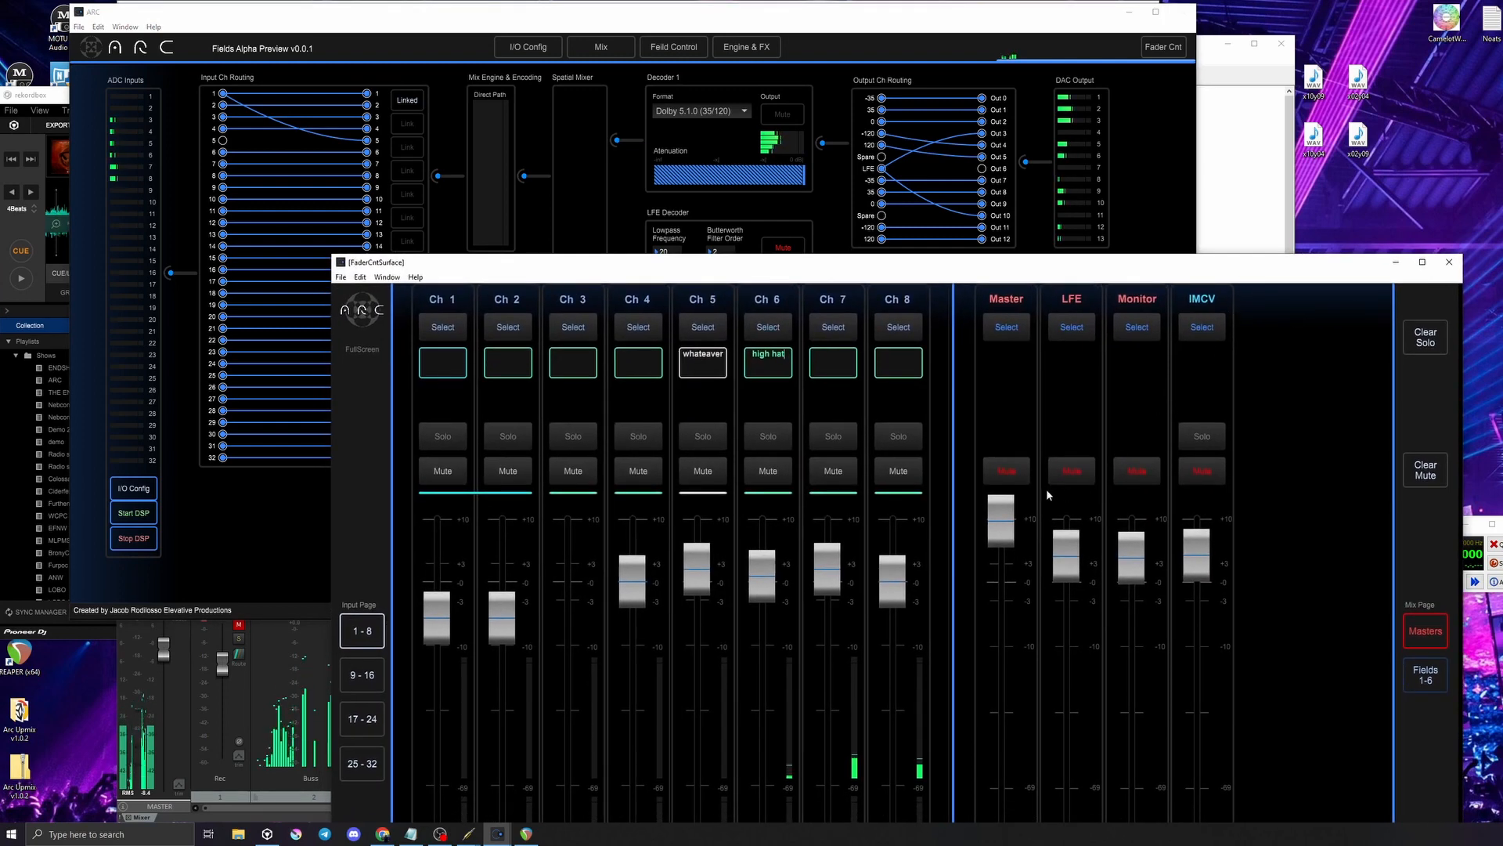
left_click_drag(1001, 519, 1001, 562)
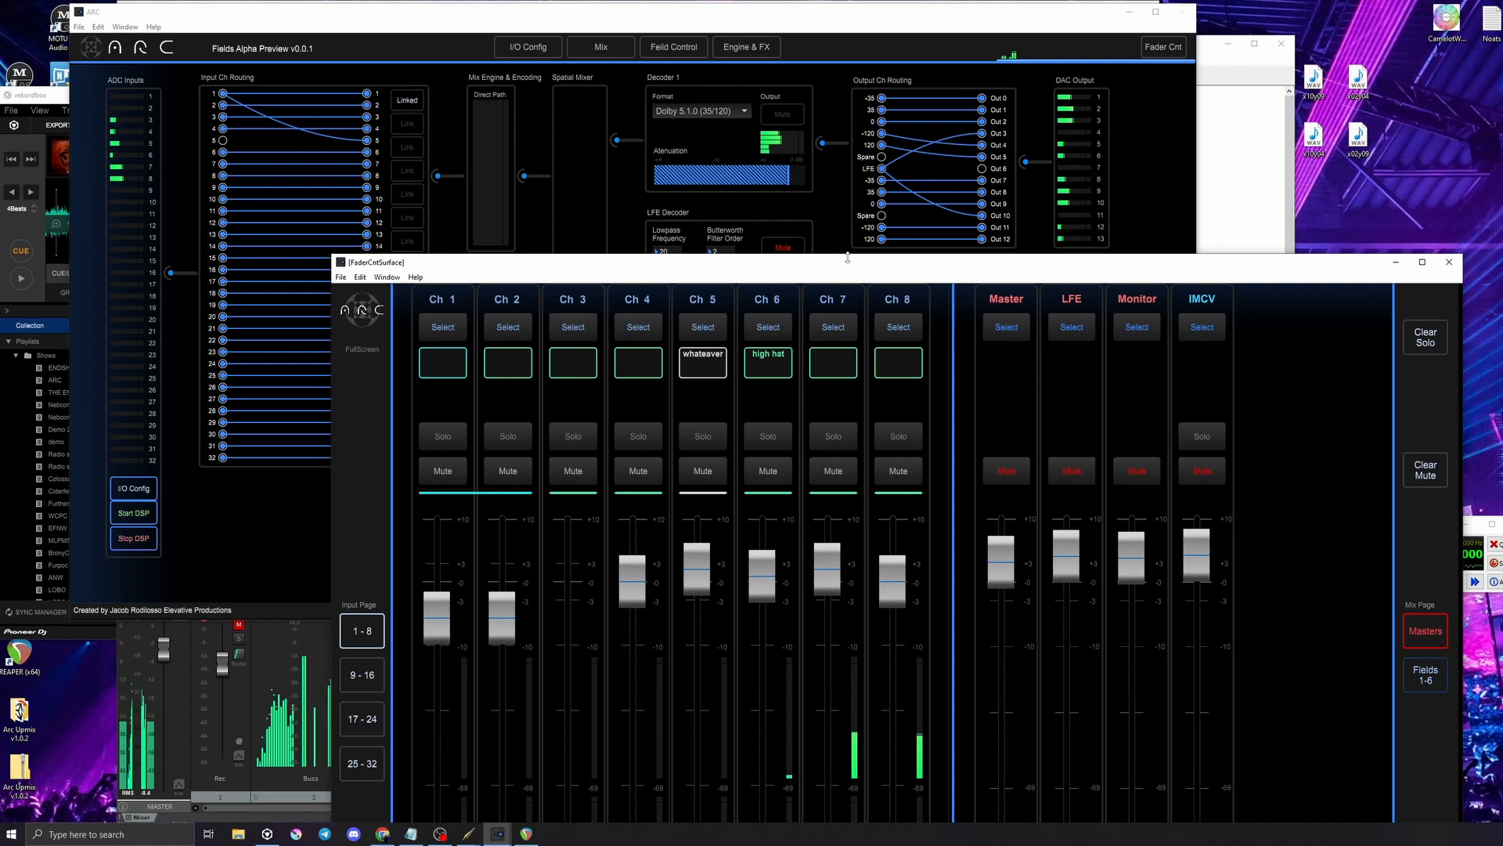
In ARC's I/O configuration, unmute the LFE decoder, set its lowpass frequency to 103, maximise its attenuation slider and try Butterworth filter order 3
left_click(840, 213)
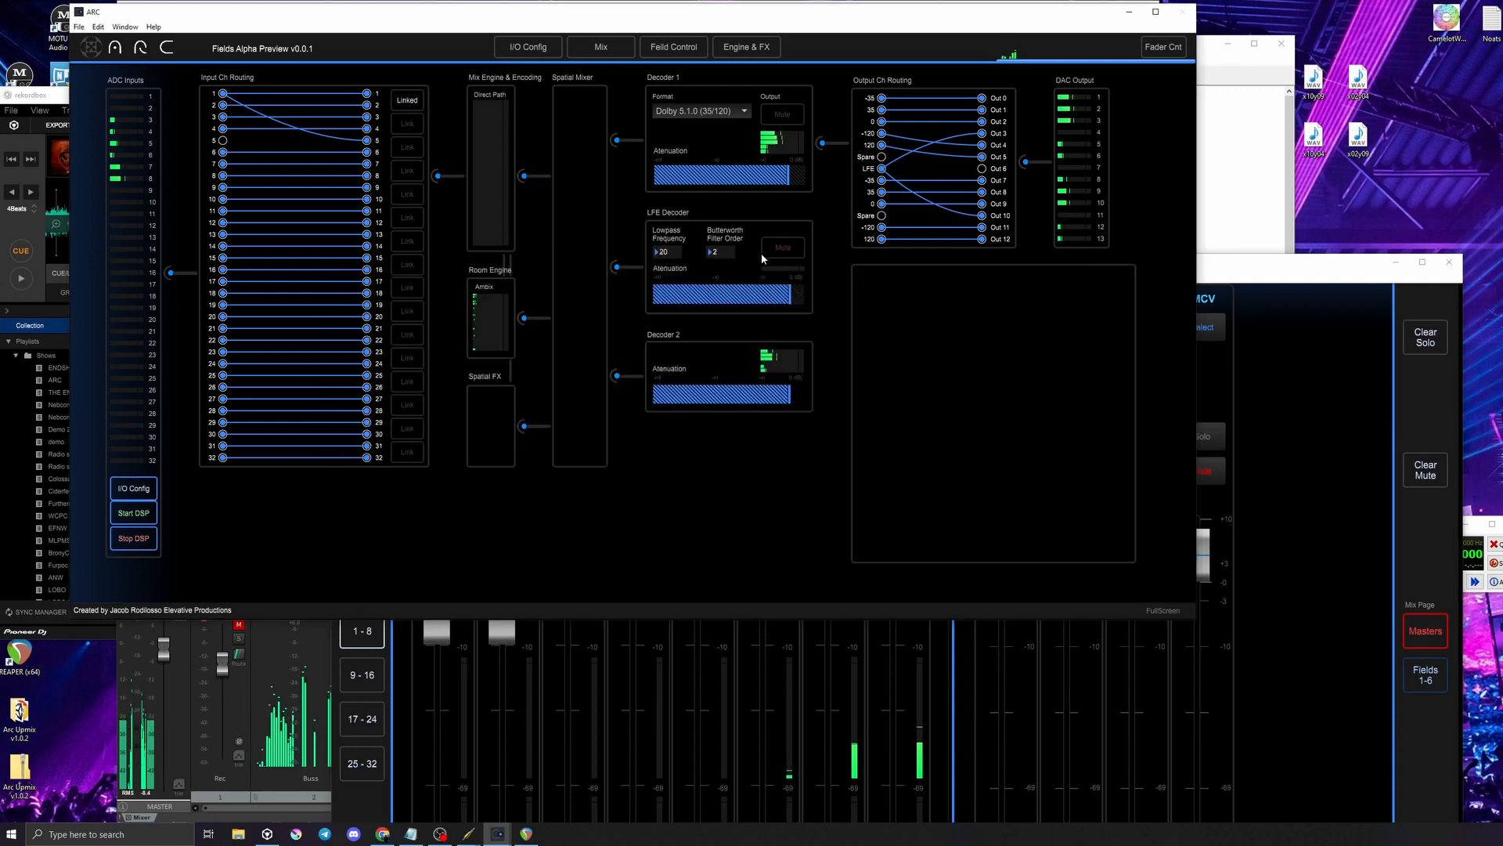
left_click_drag(667, 252, 667, 196)
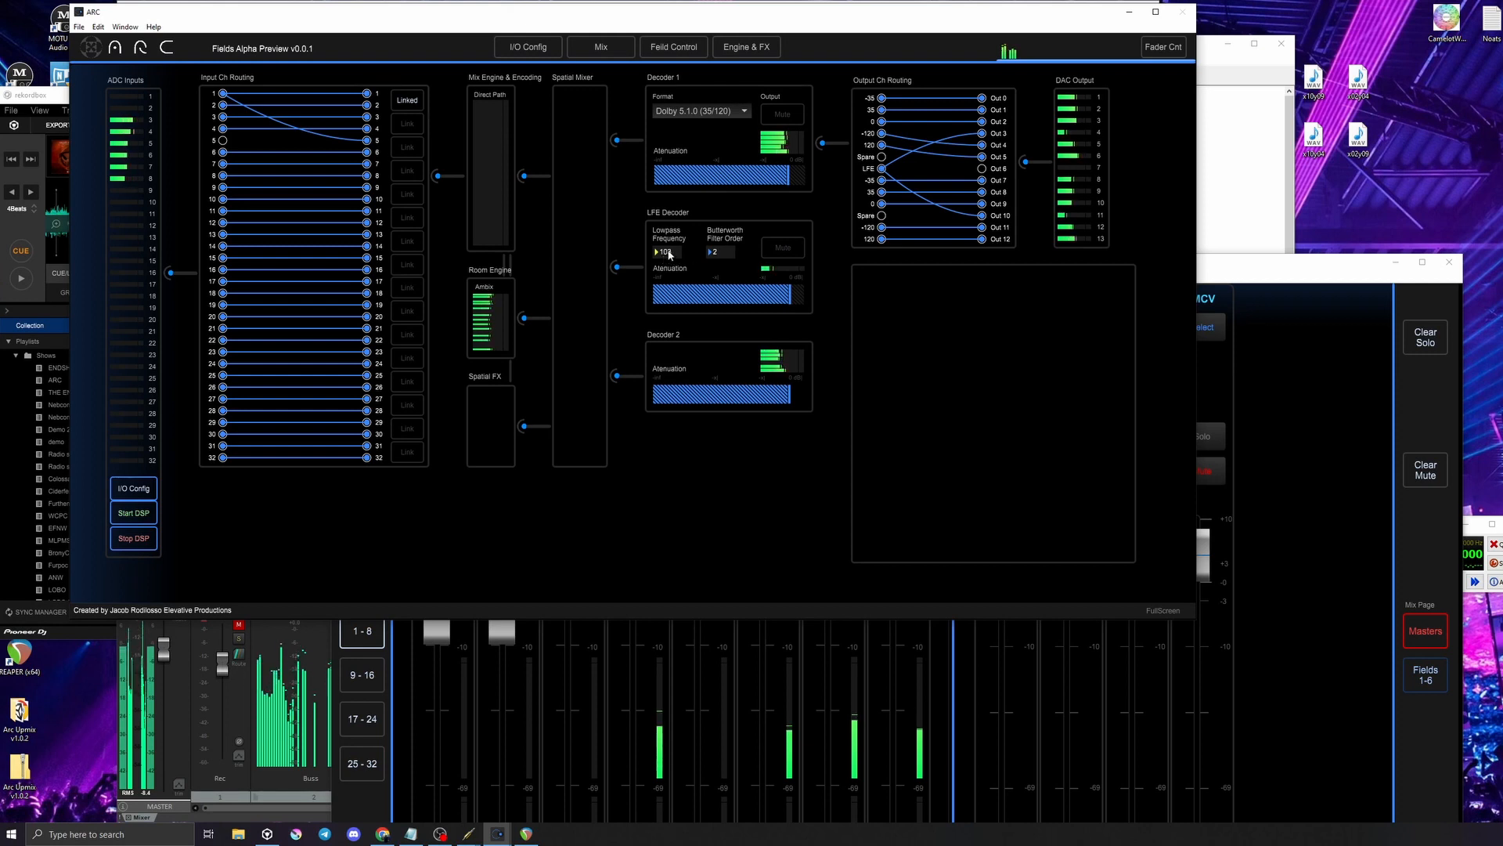
left_click_drag(781, 293, 804, 294)
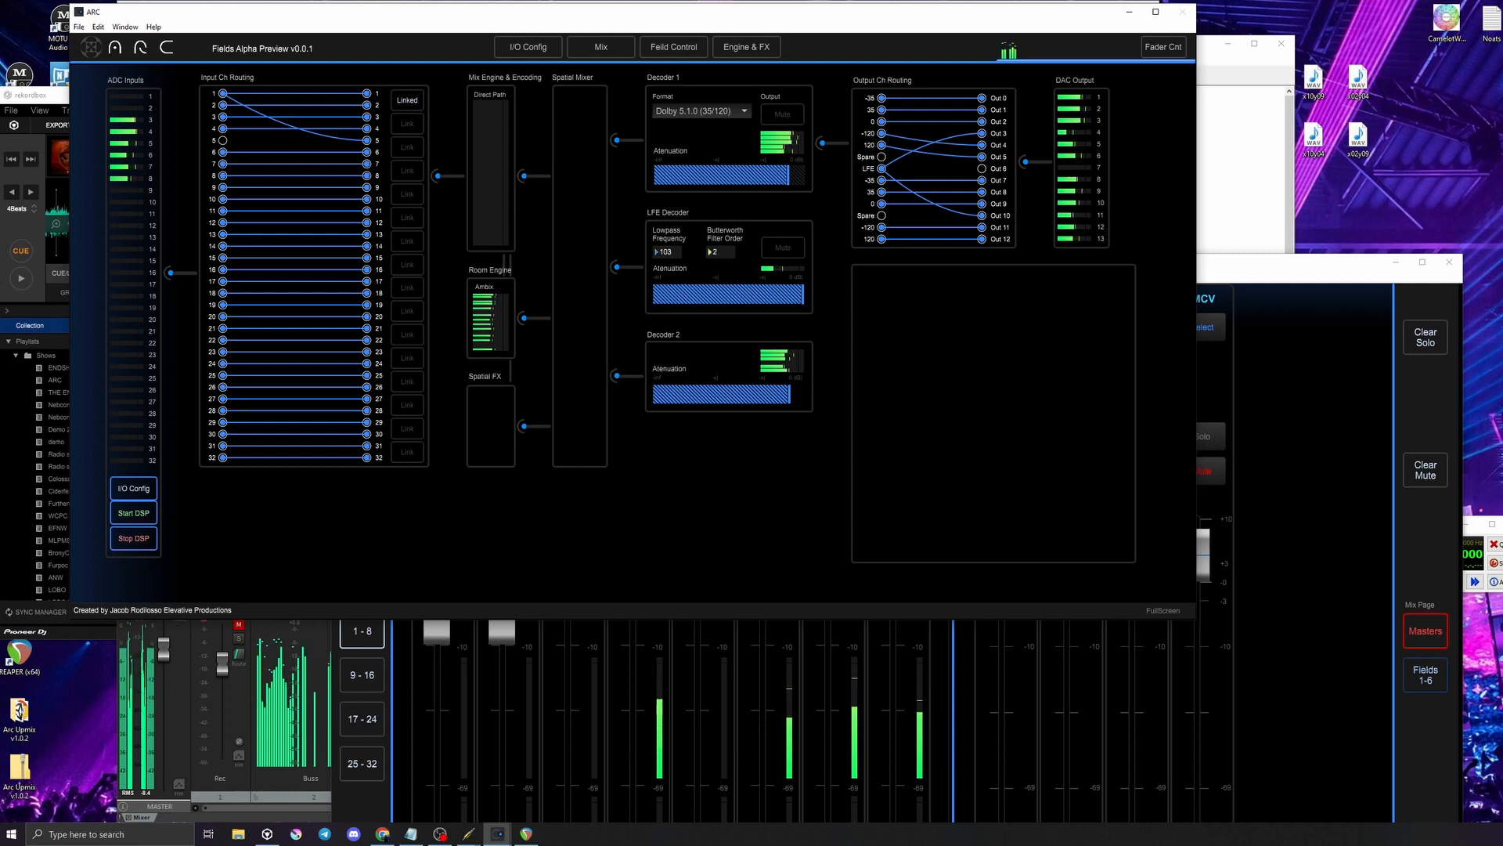
left_click_drag(714, 252, 715, 248)
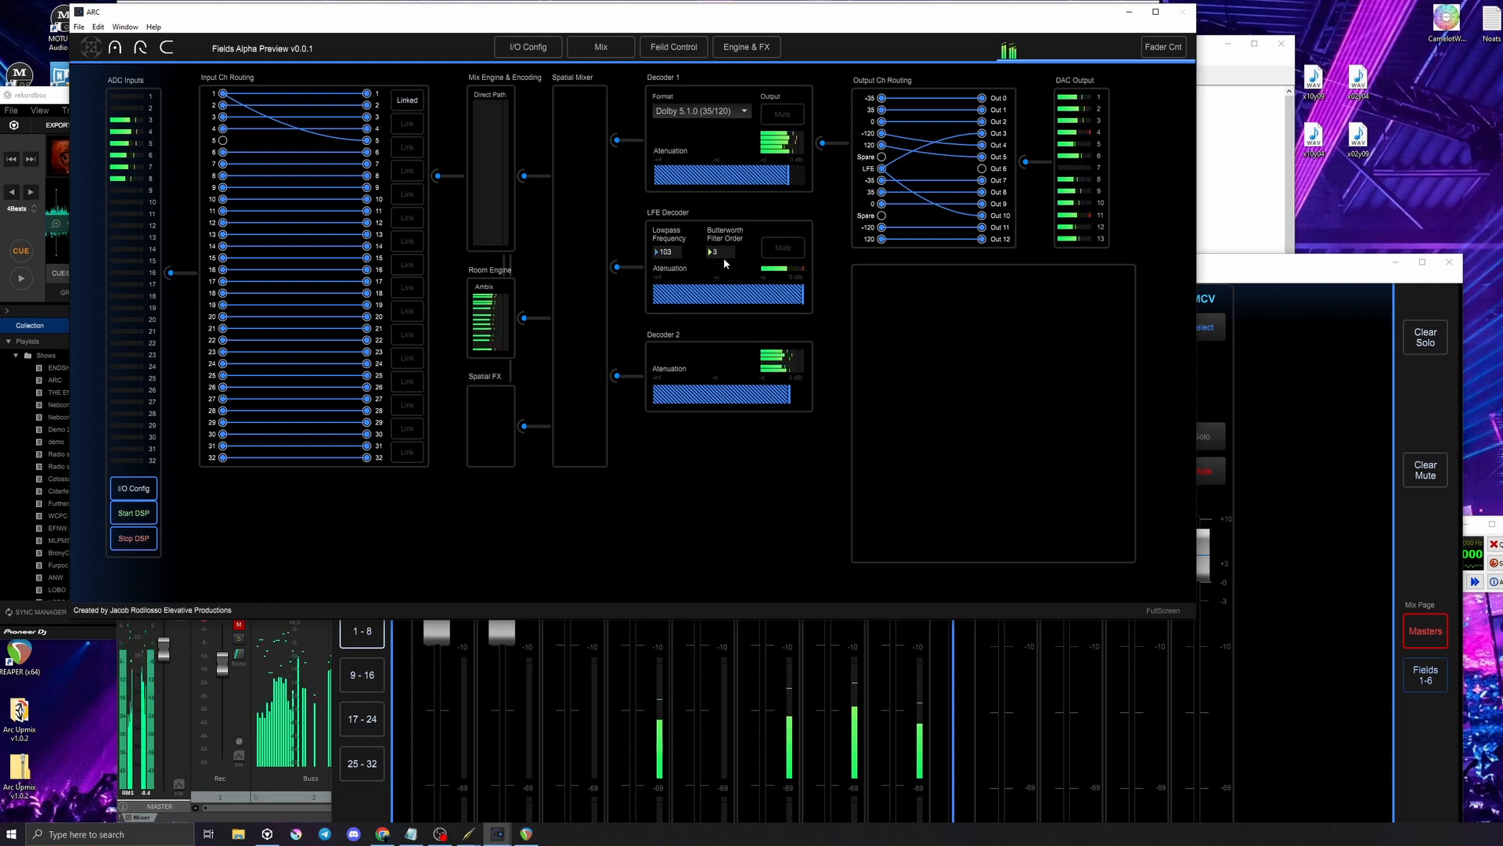
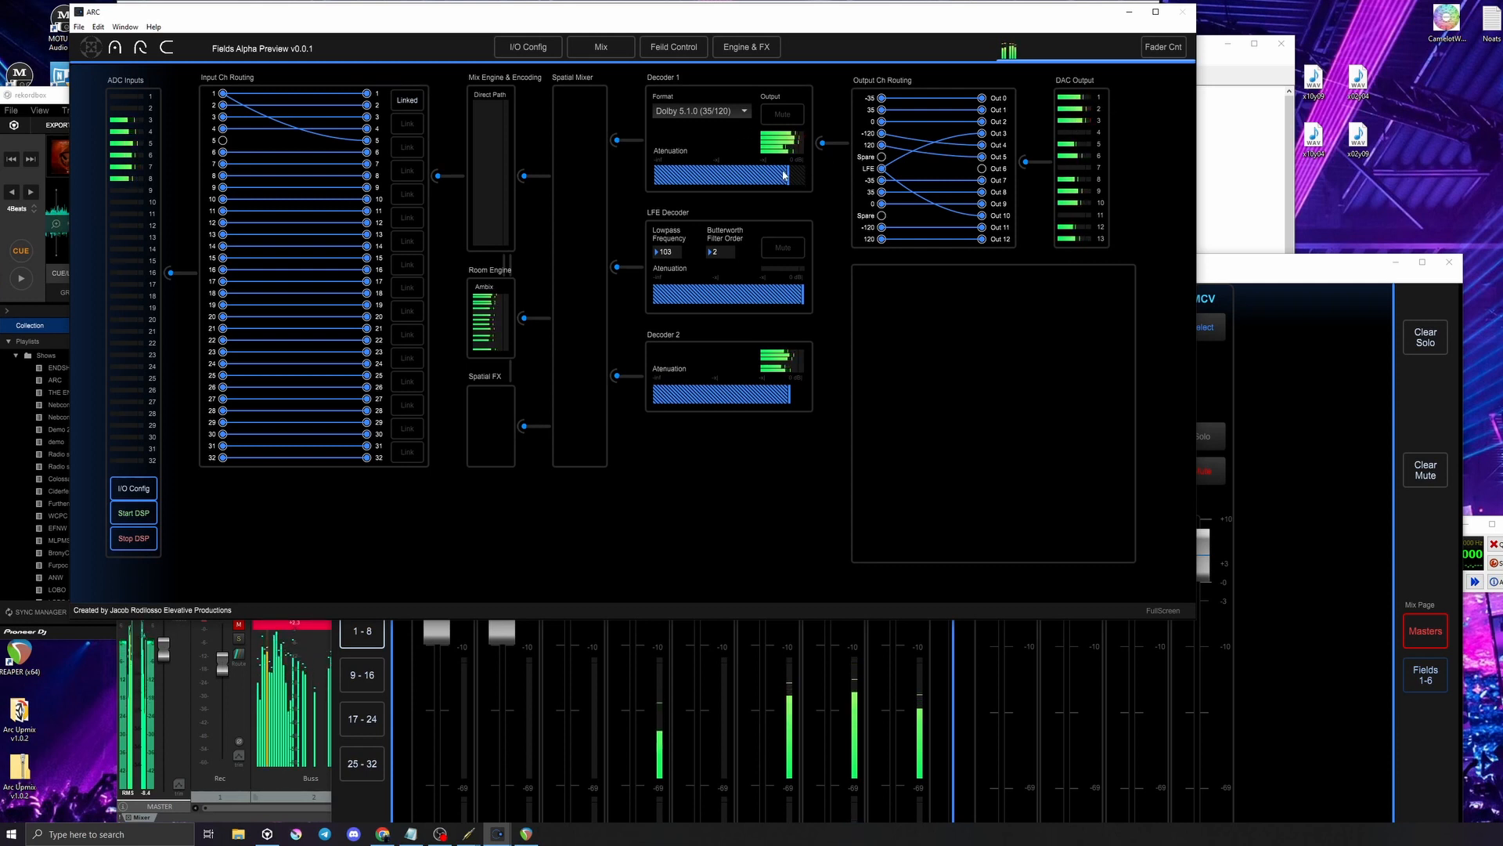
Switch to the QjackCtl graph and examine the ARC Fields output ports from out1 to out12
left_click(1219, 162)
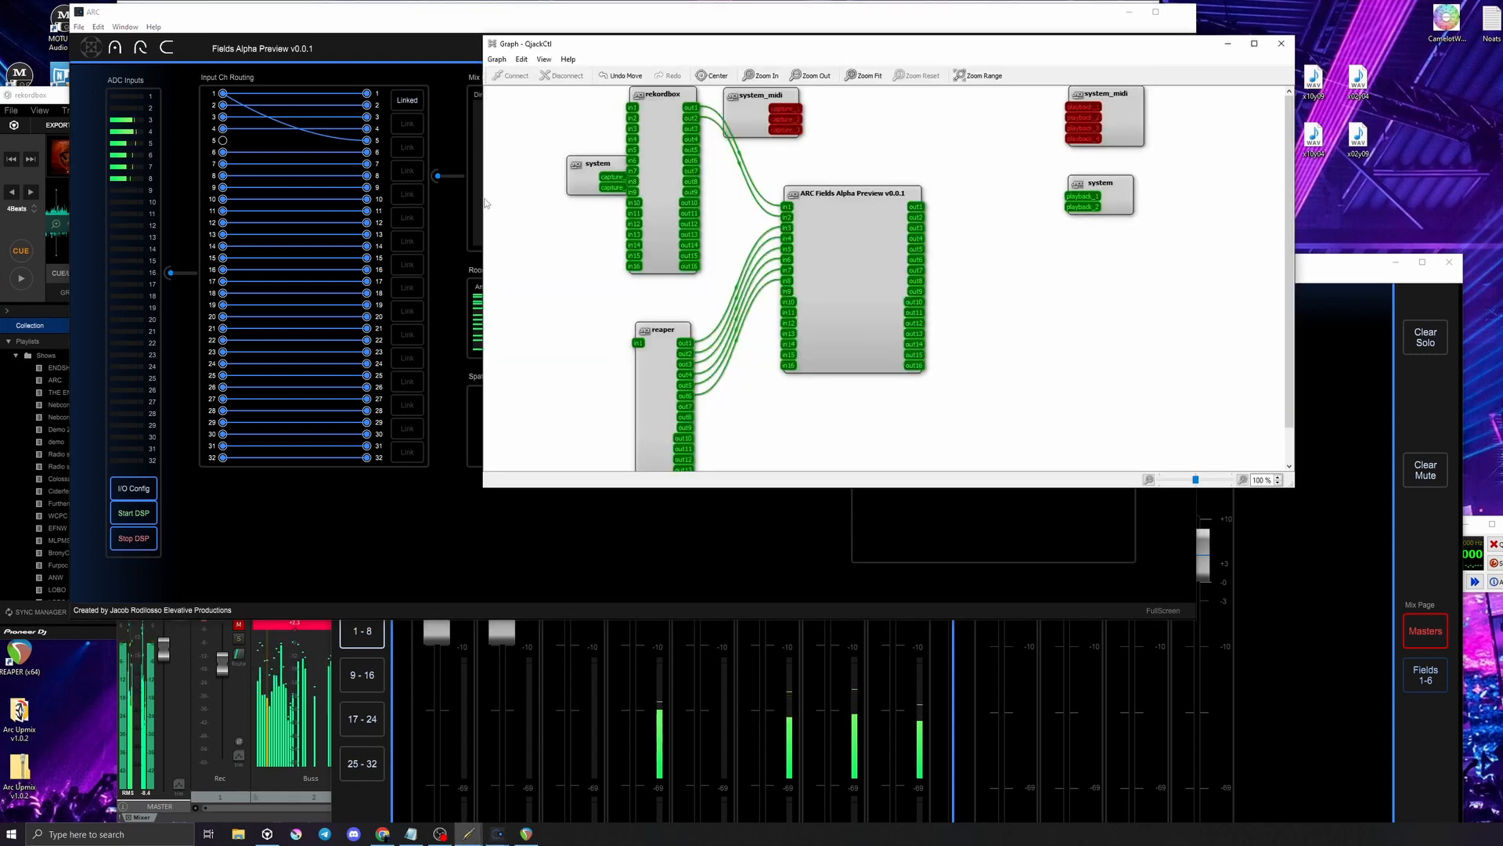
key("alt+Tab")
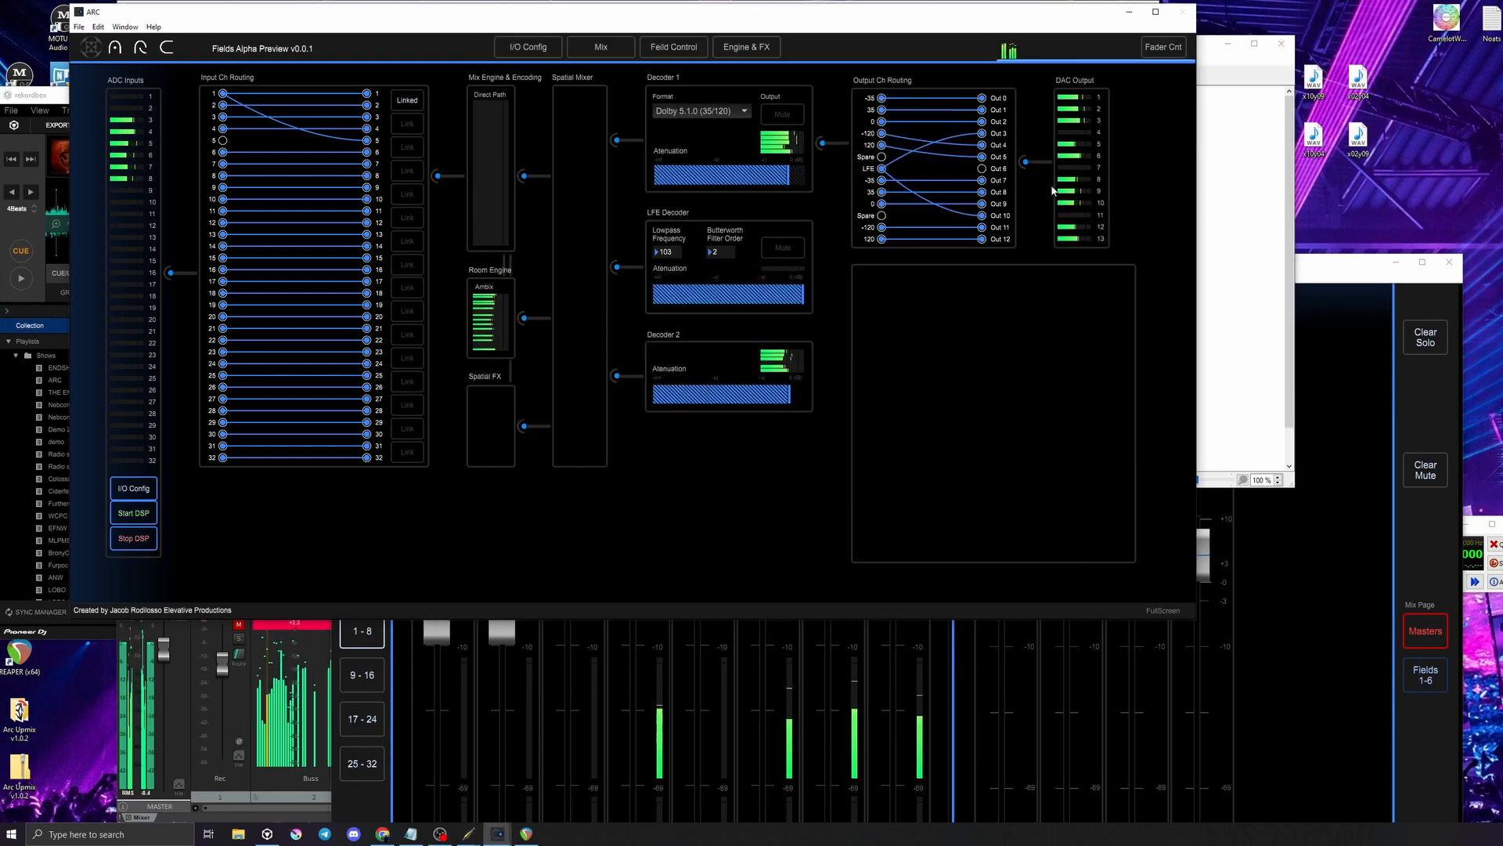
left_click(1256, 143)
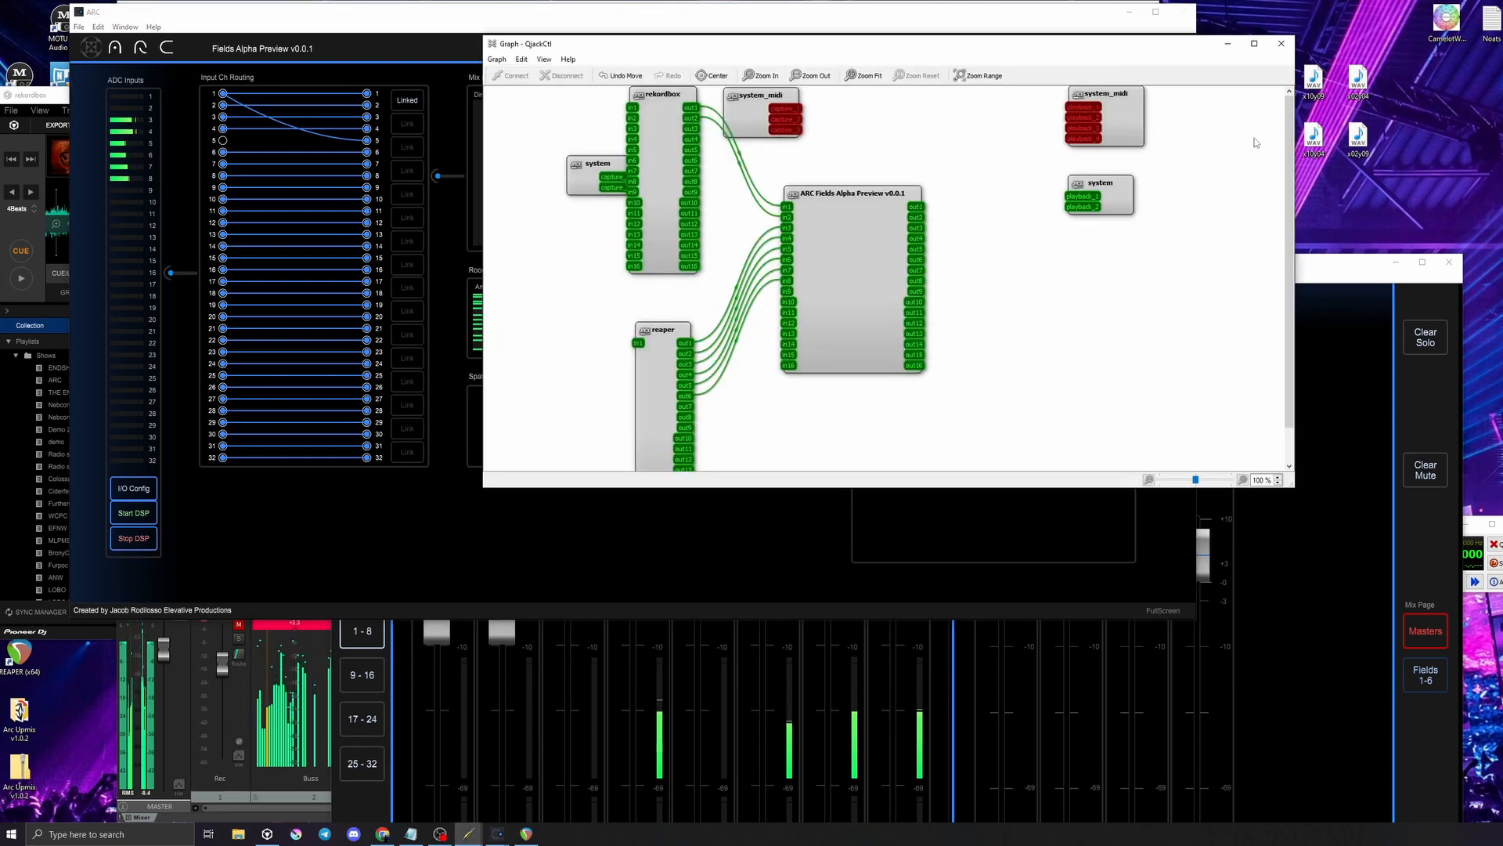
left_click(915, 206)
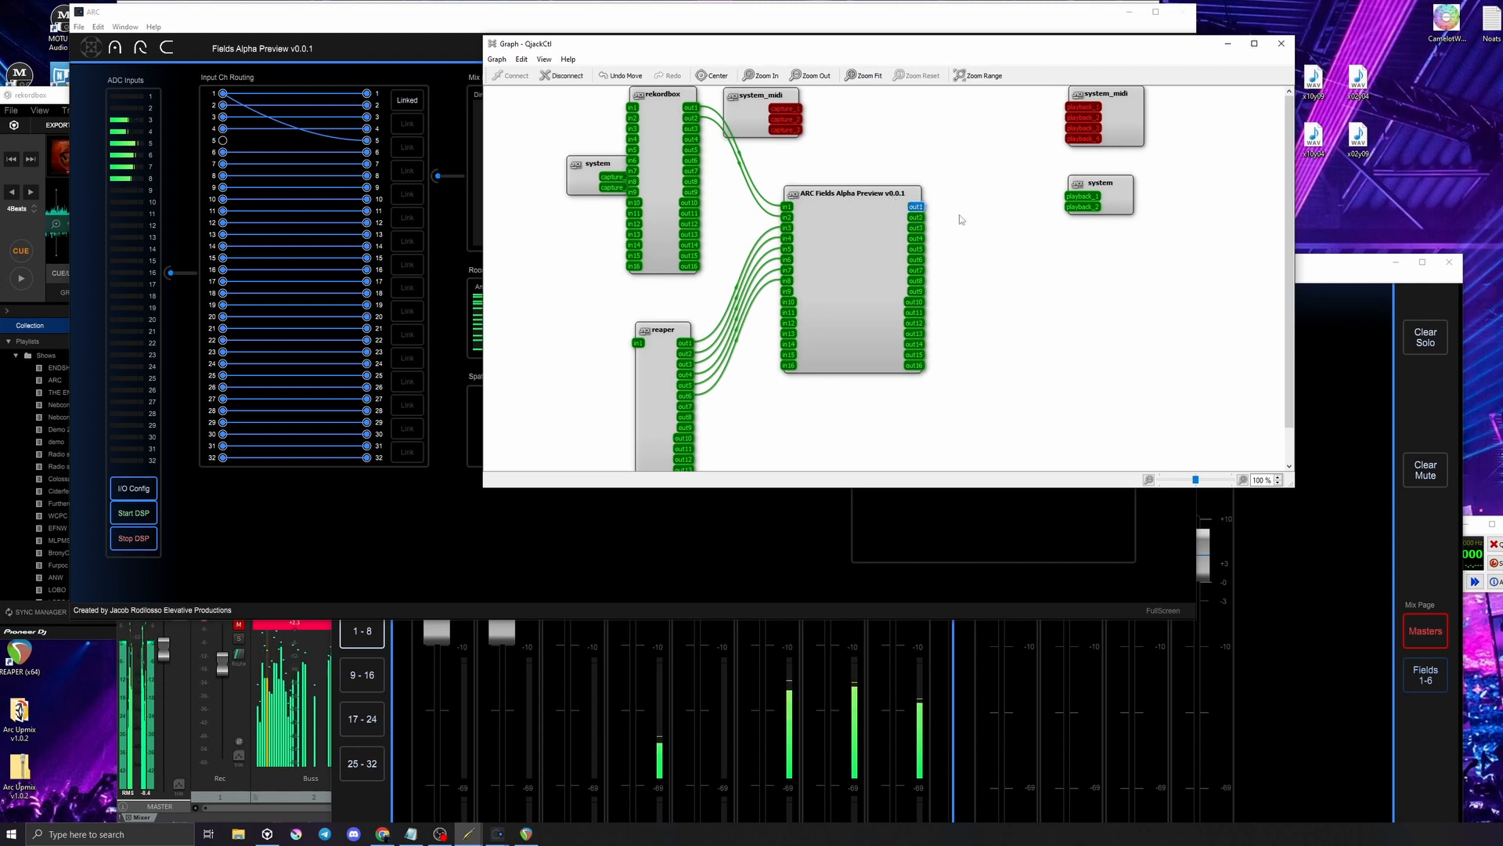
left_click(915, 259)
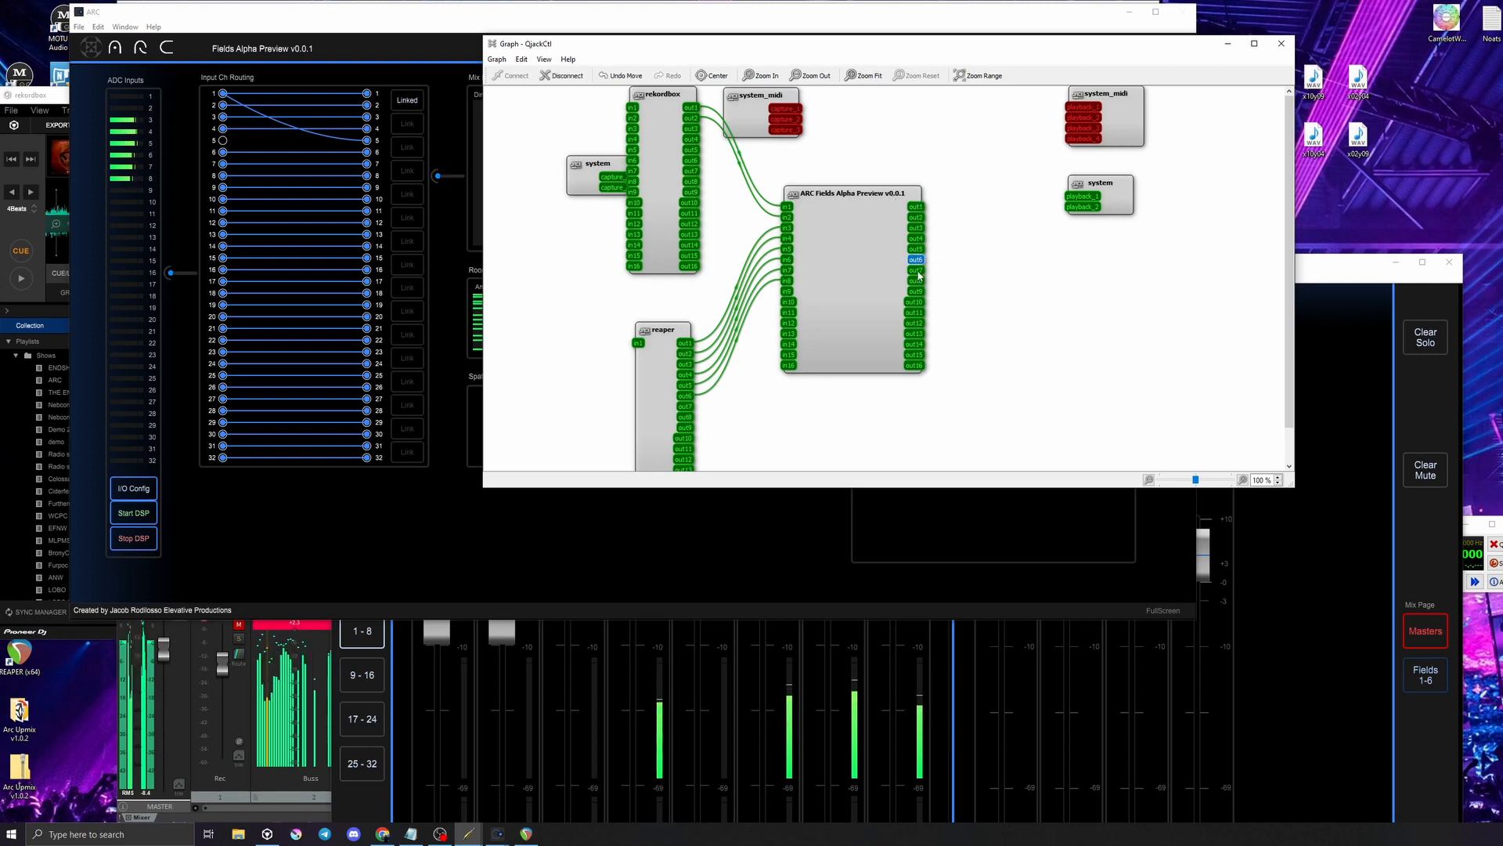
left_click_drag(920, 272, 988, 264)
left_click_drag(915, 322, 985, 320)
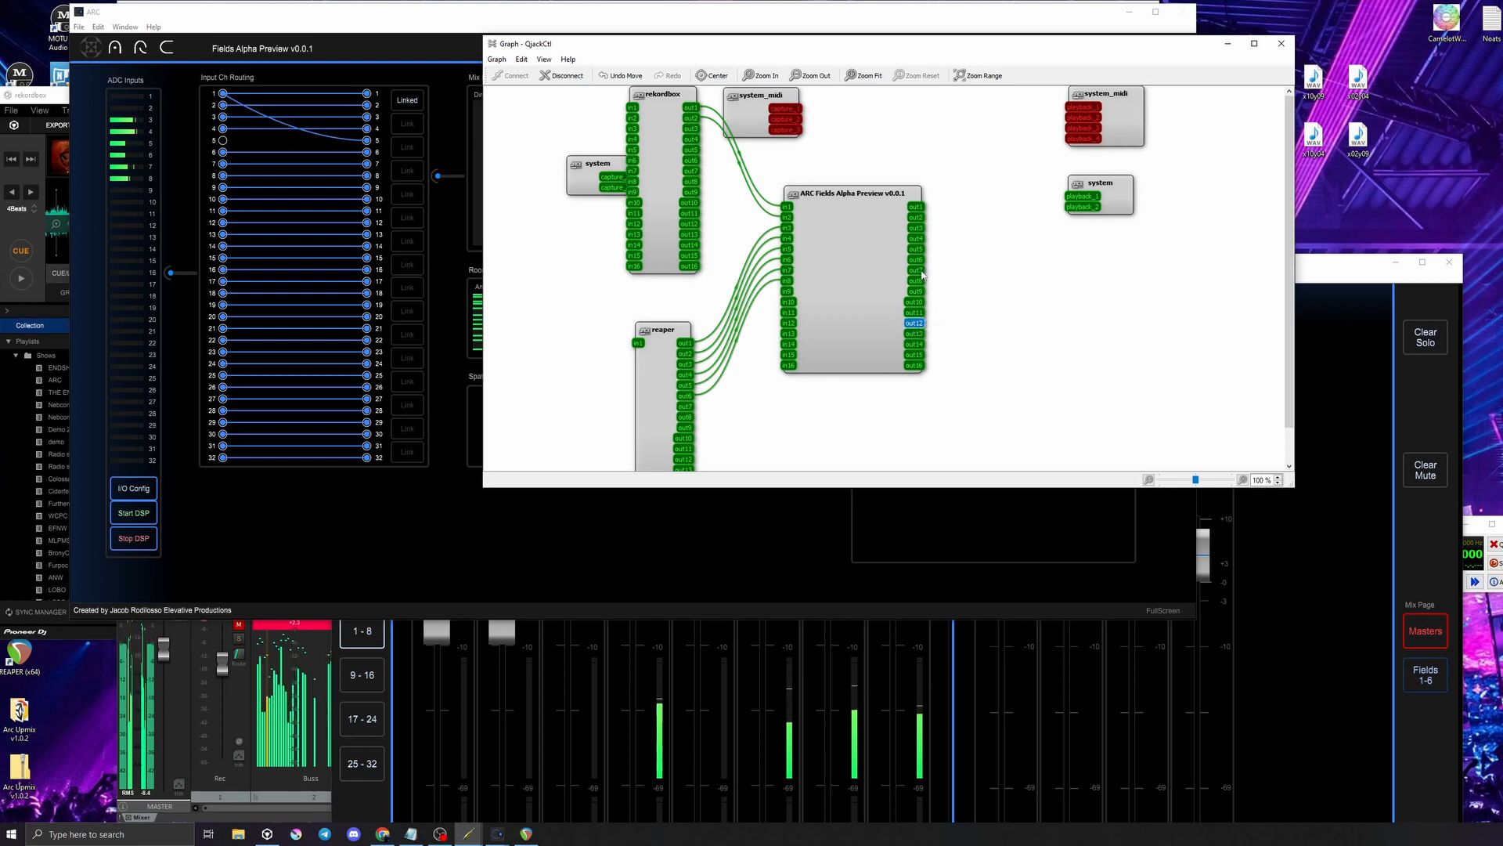
Switch to OBS and check the mixer options of the ASIO Input Capture 3 source against ARC's output routing
left_click(440, 834)
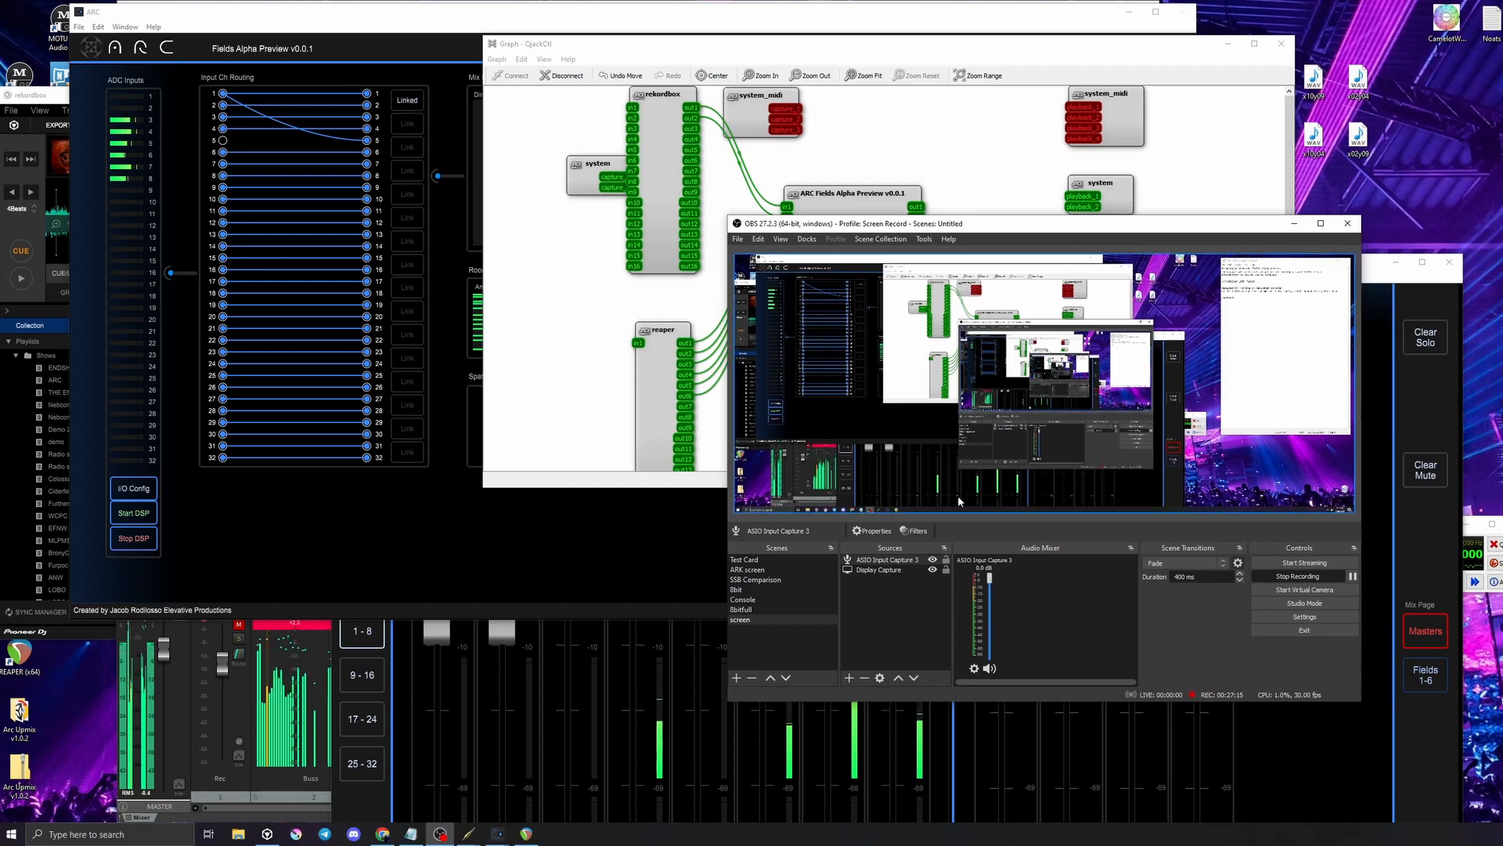
left_click(880, 239)
mouse_move(948, 239)
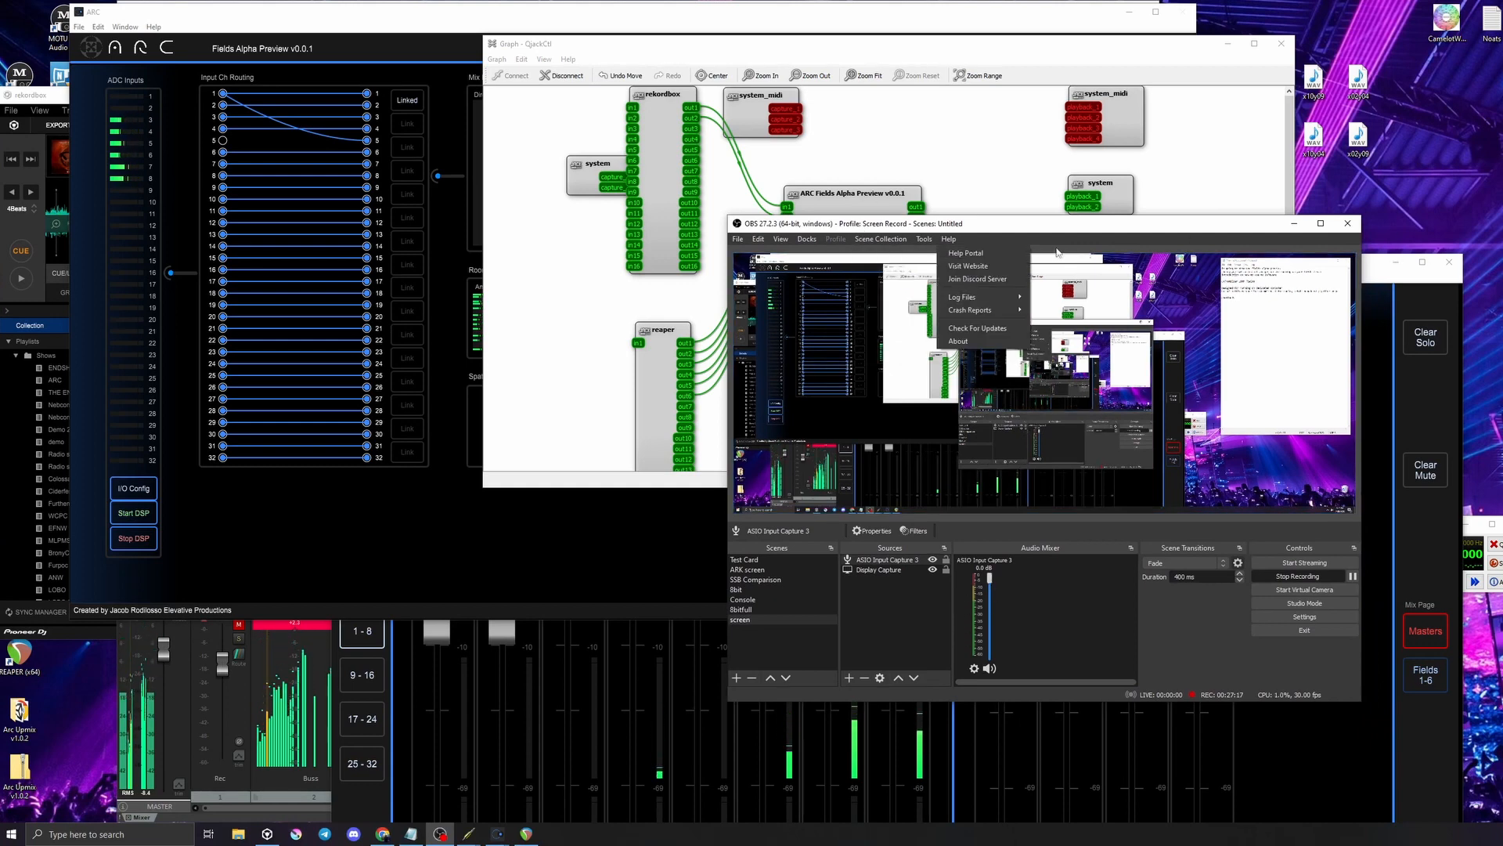
left_click(1057, 253)
left_click(979, 12)
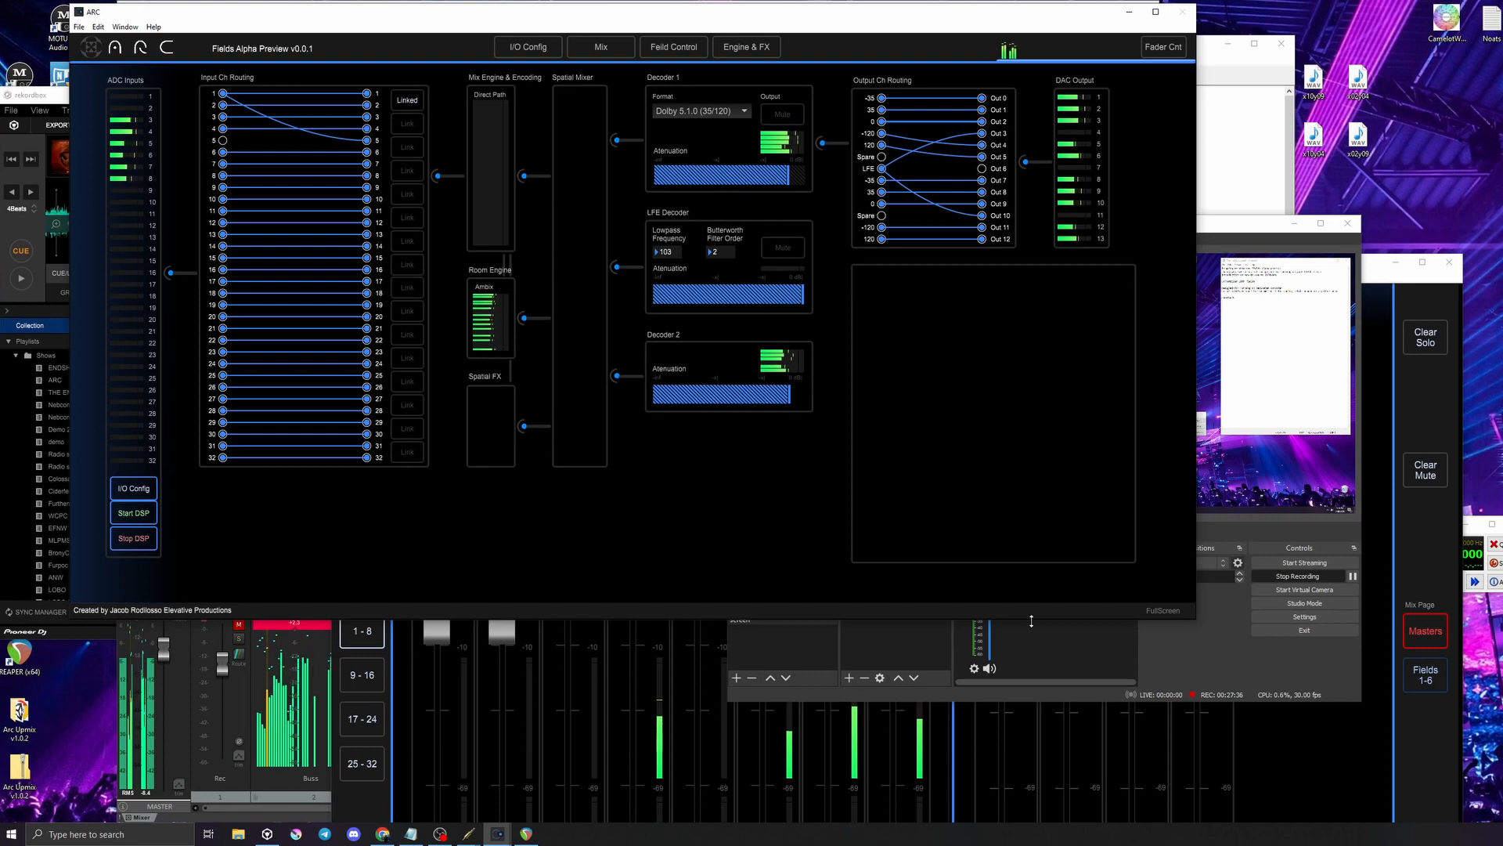
left_click(1031, 621)
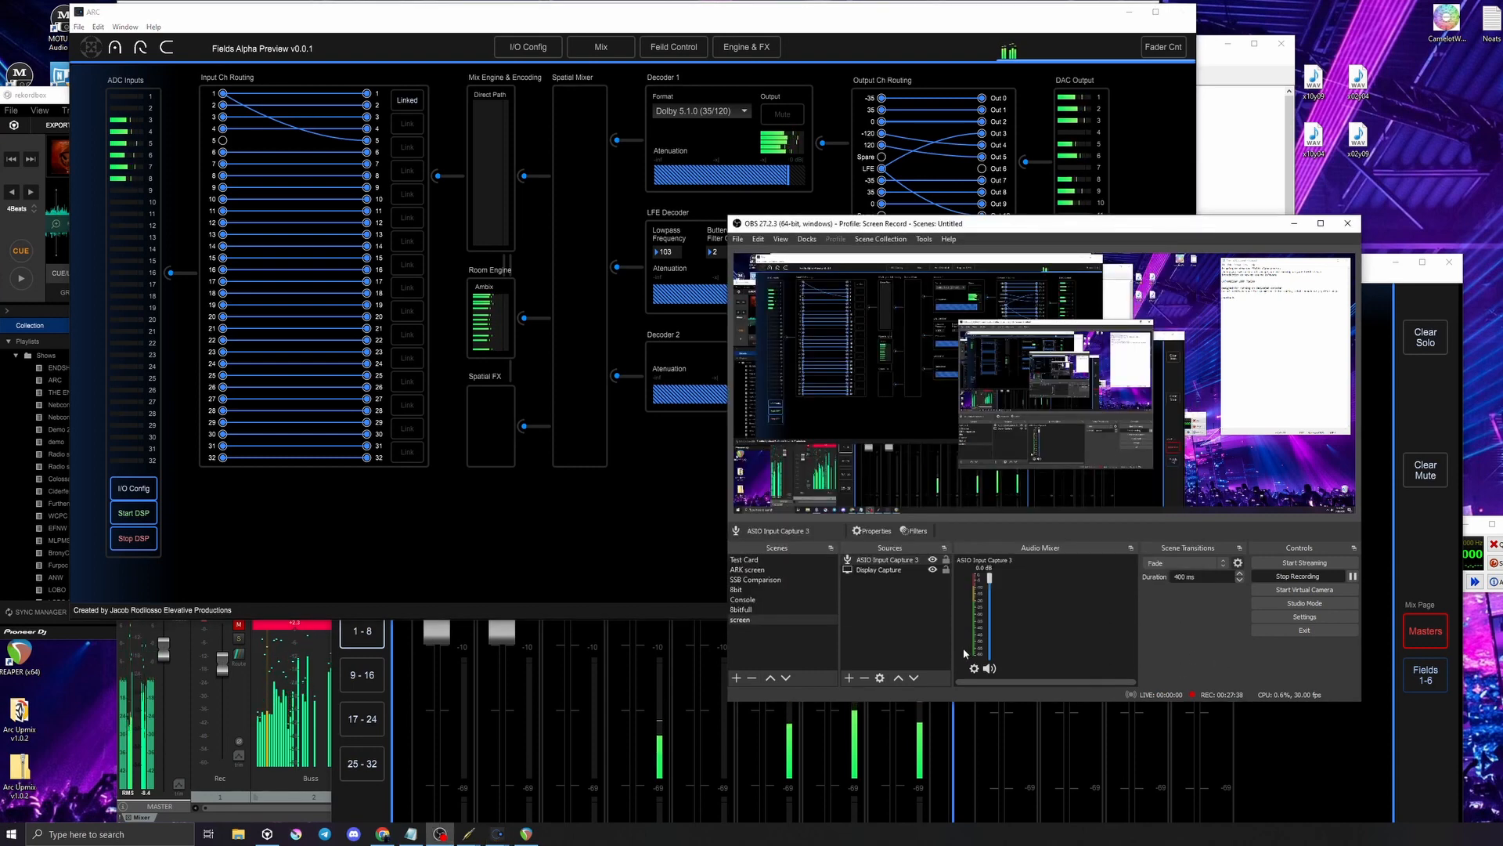
left_click(975, 668)
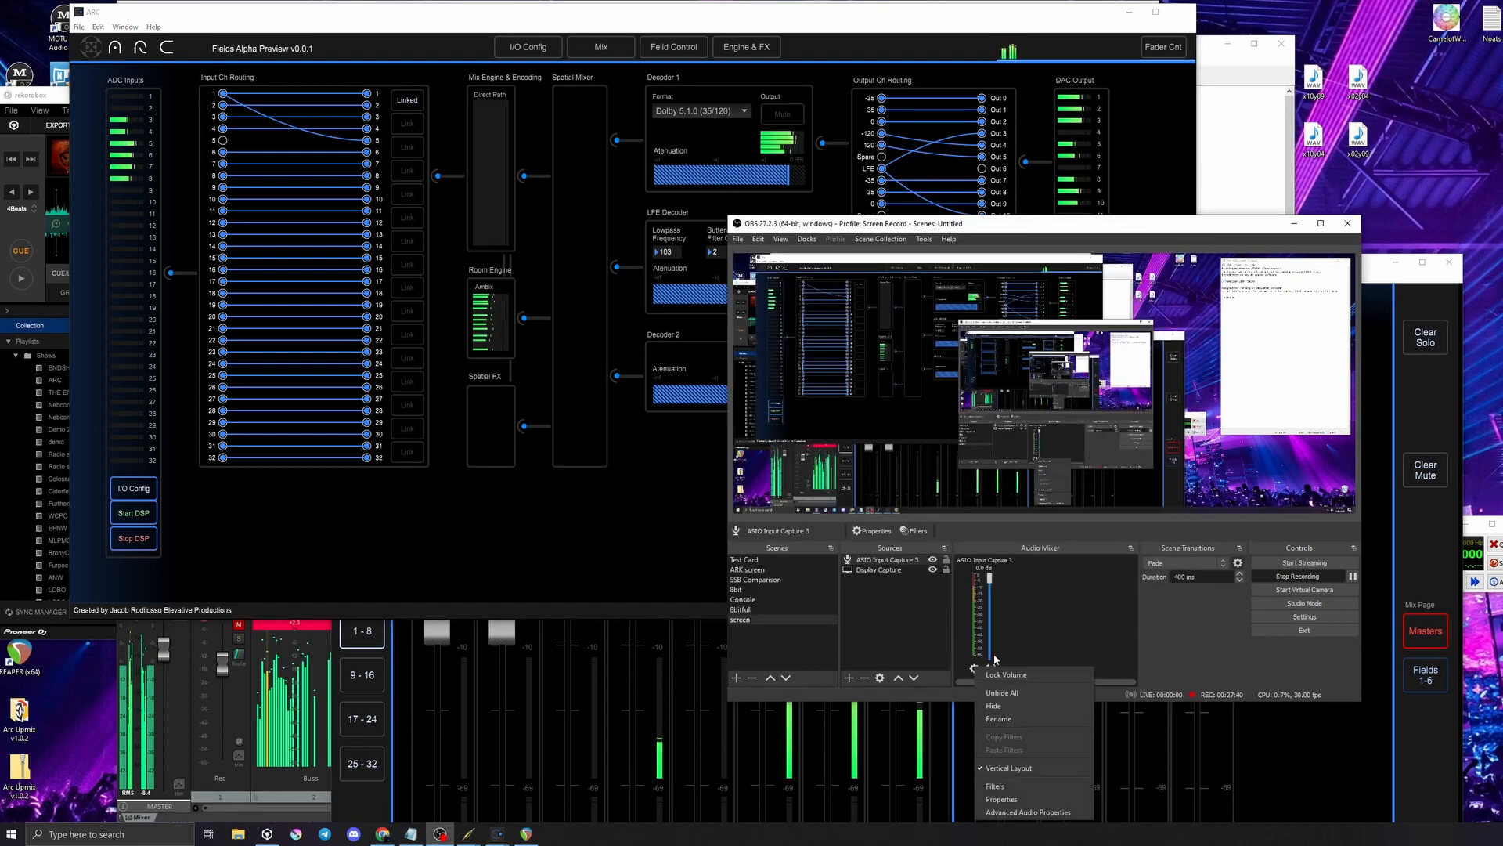
left_click(961, 636)
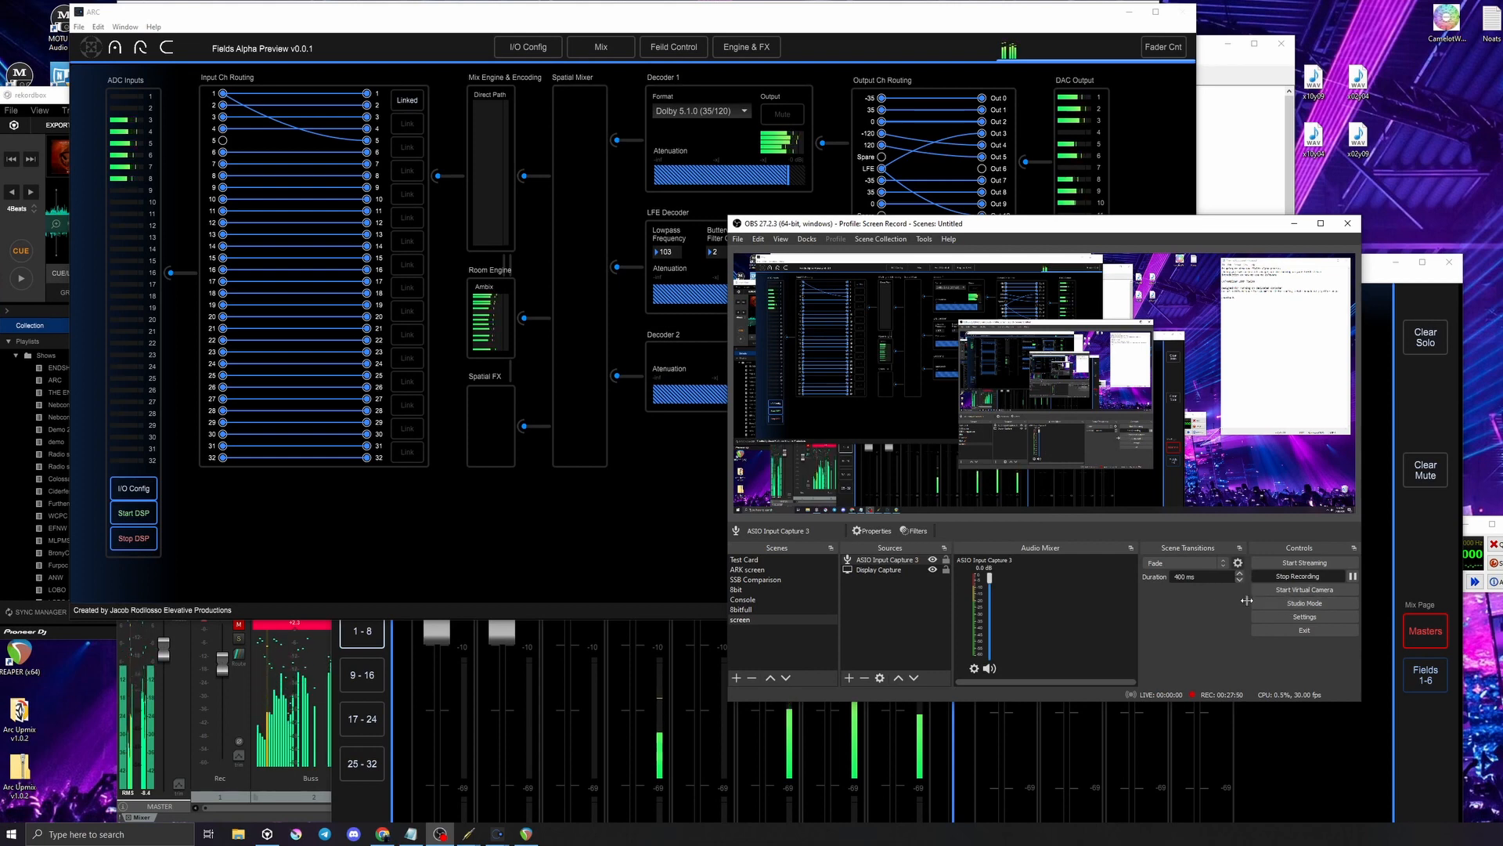
Open the ARC Fields Alpha Preview v0.0.1 folder from the desktop and select the ARCDSP 35x120 Layout Unity package
left_click(238, 834)
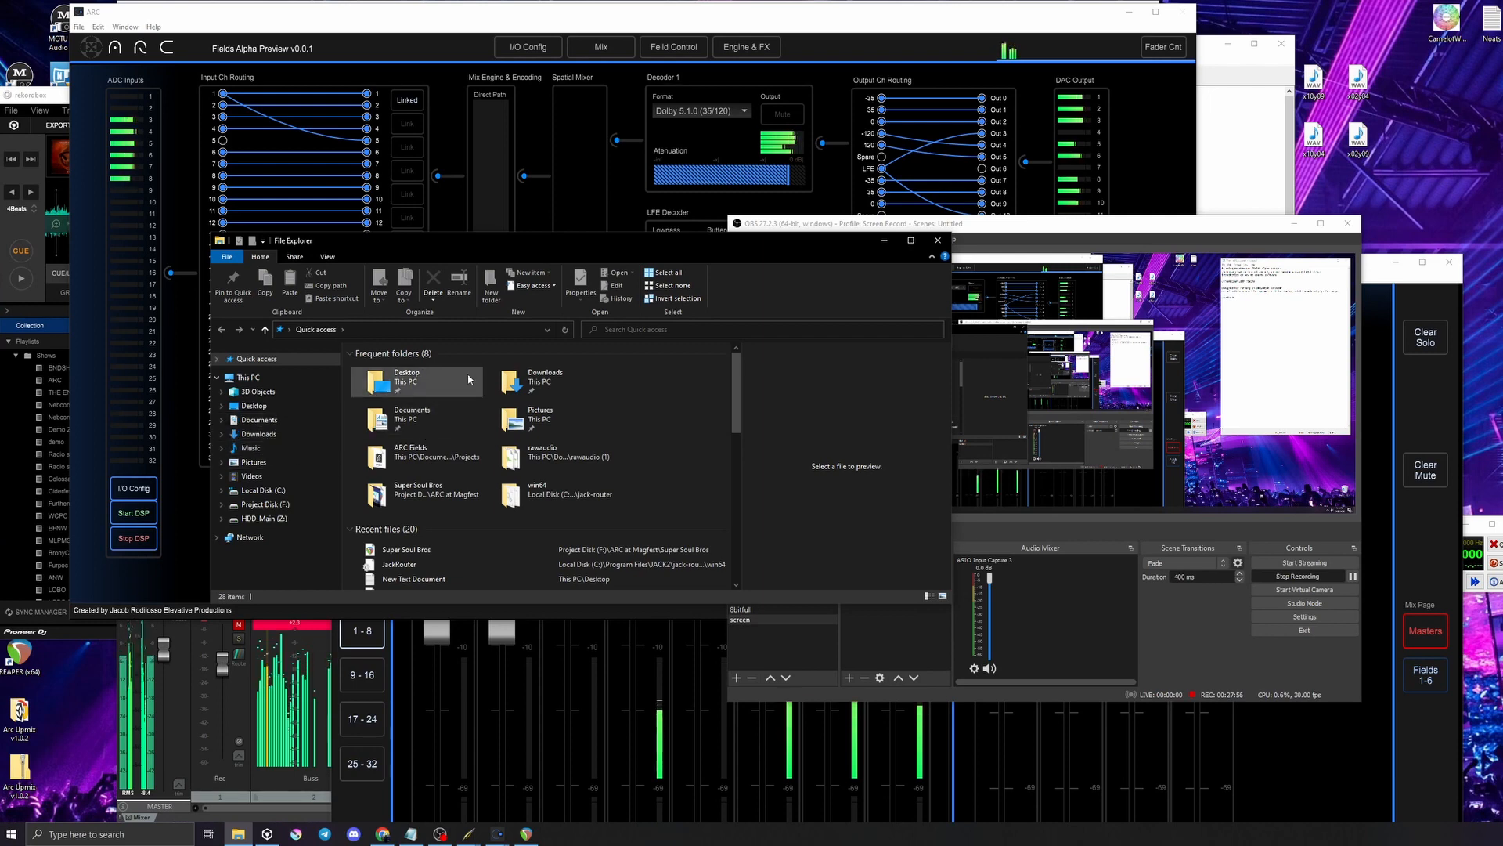
left_click(938, 241)
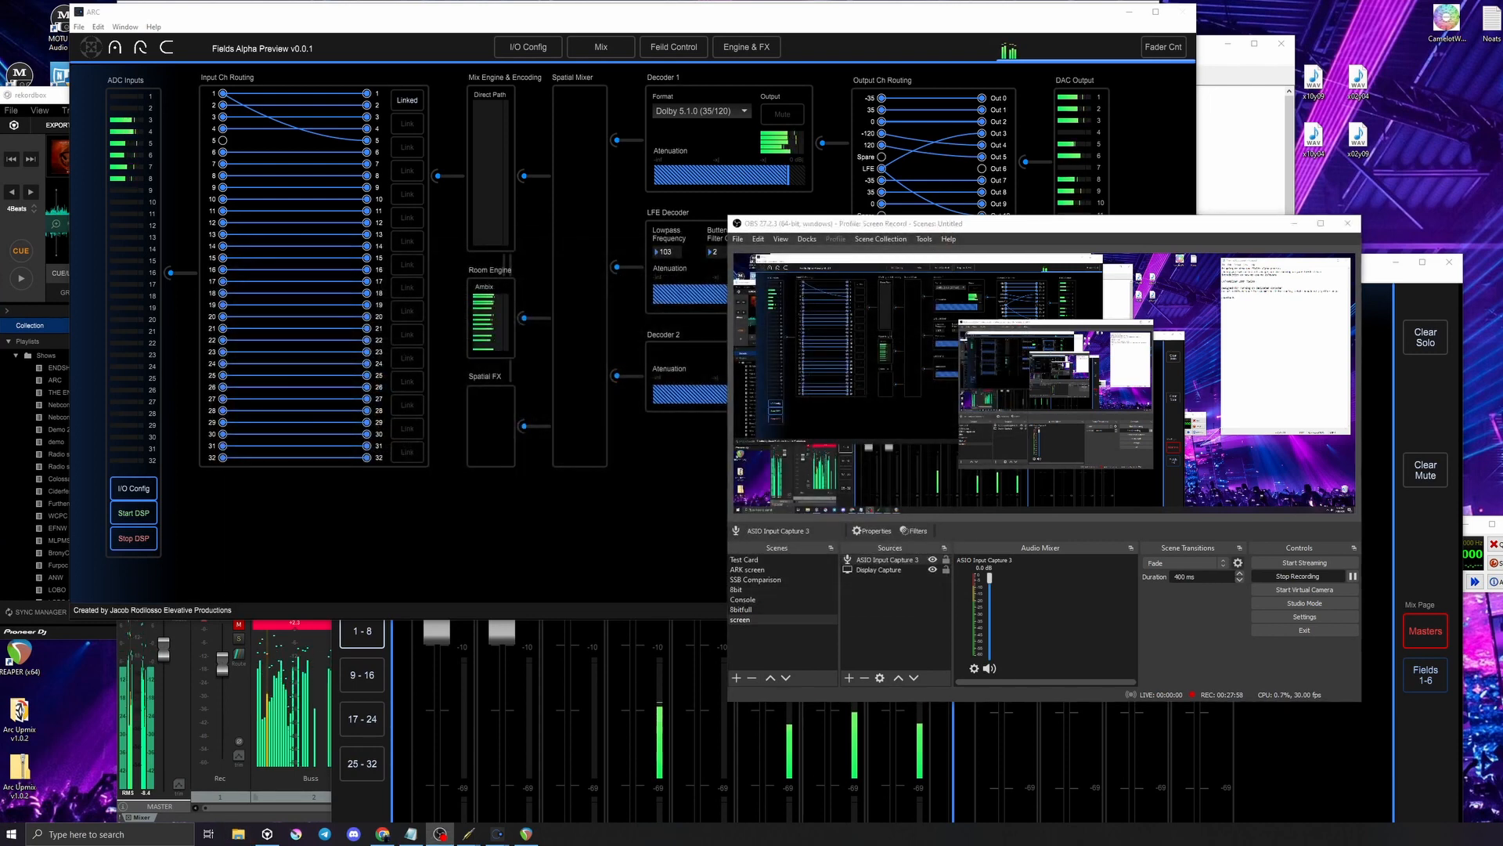
key("super+d")
left_click(520, 514)
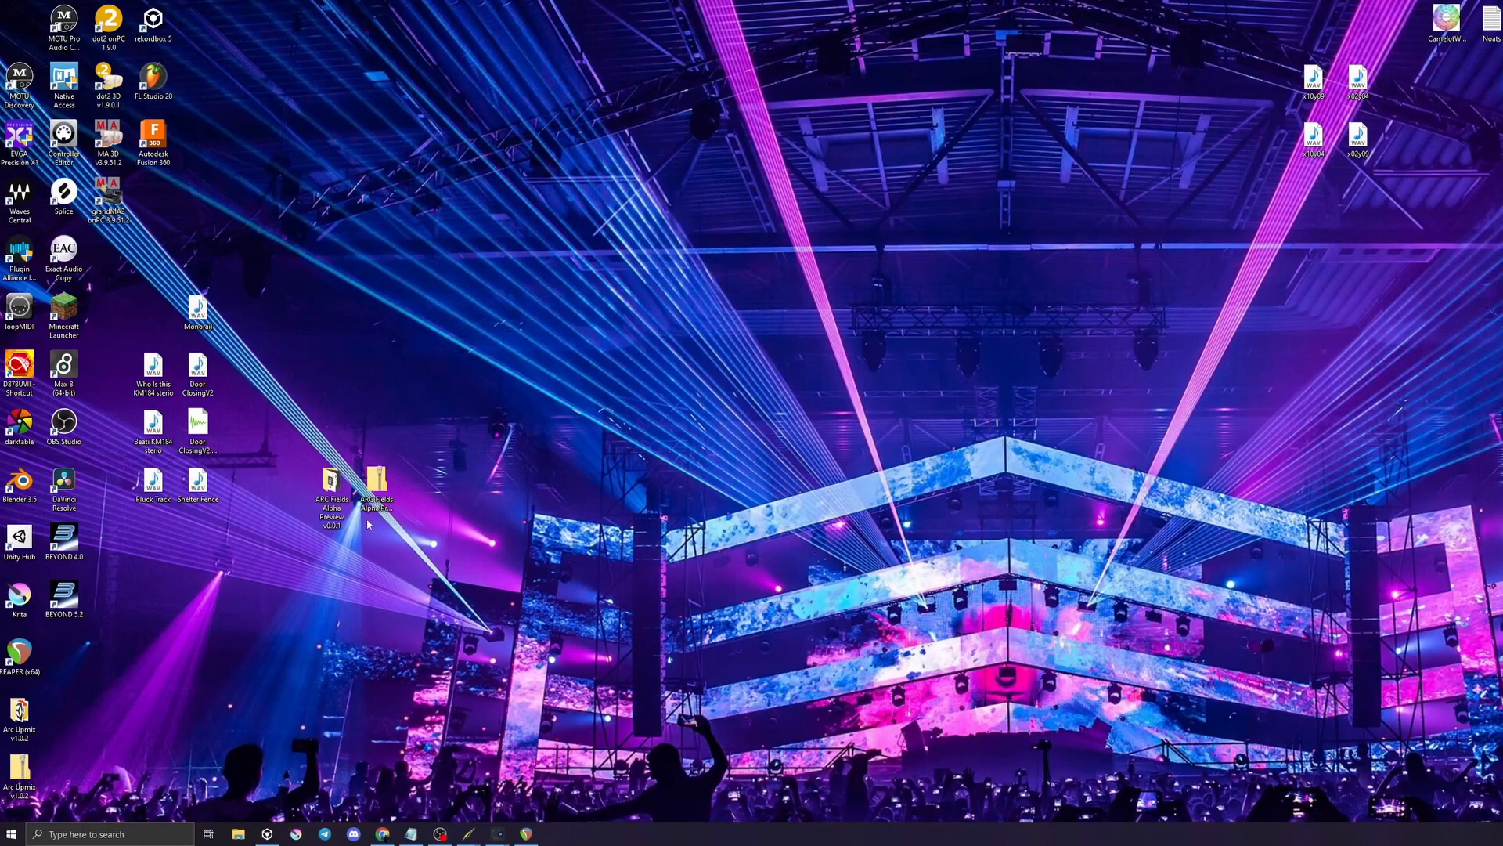
double_click(326, 503)
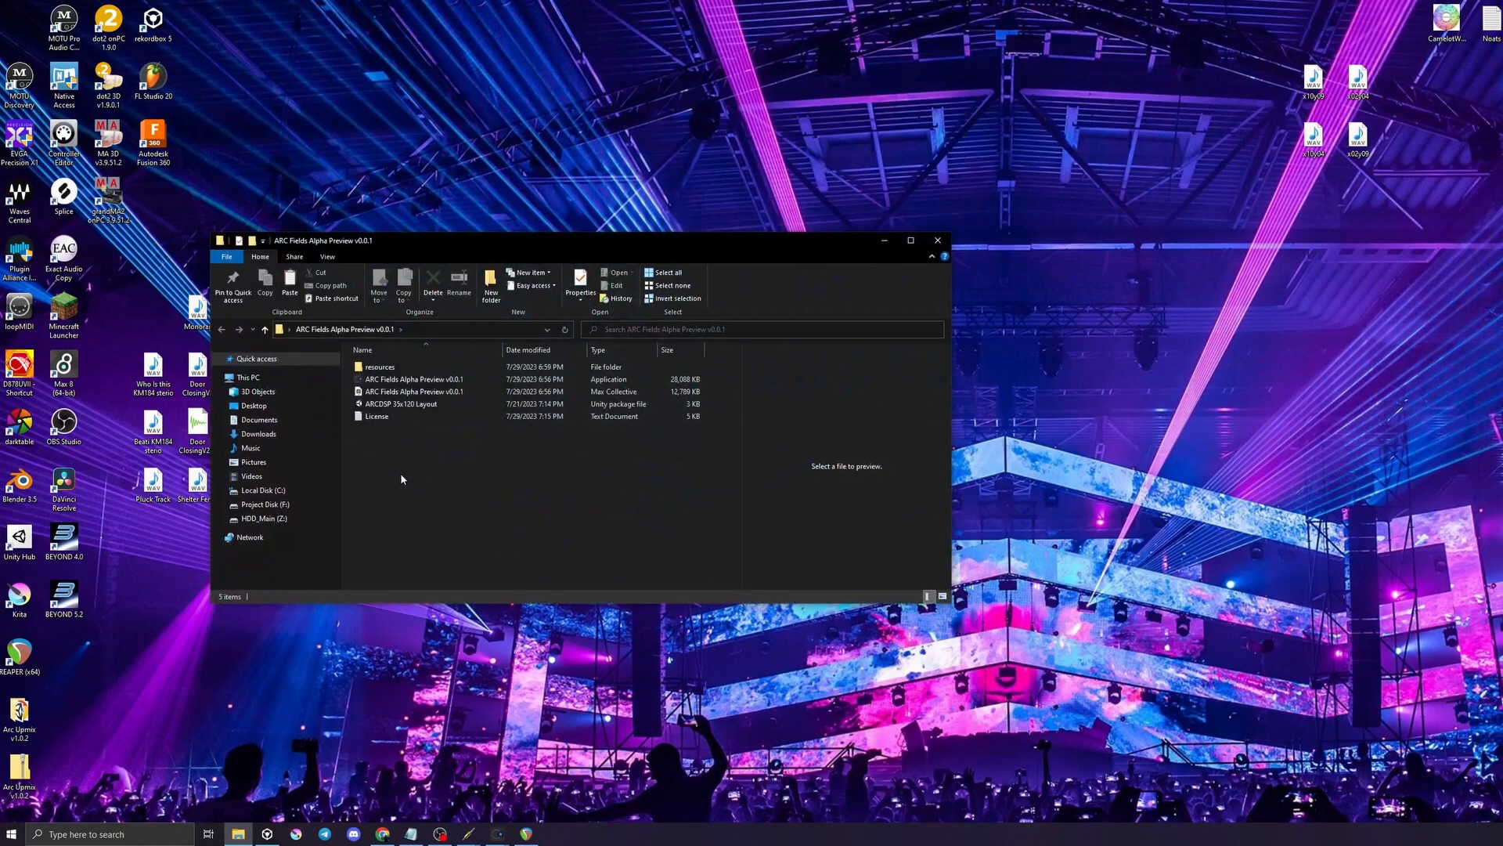
left_click(386, 393)
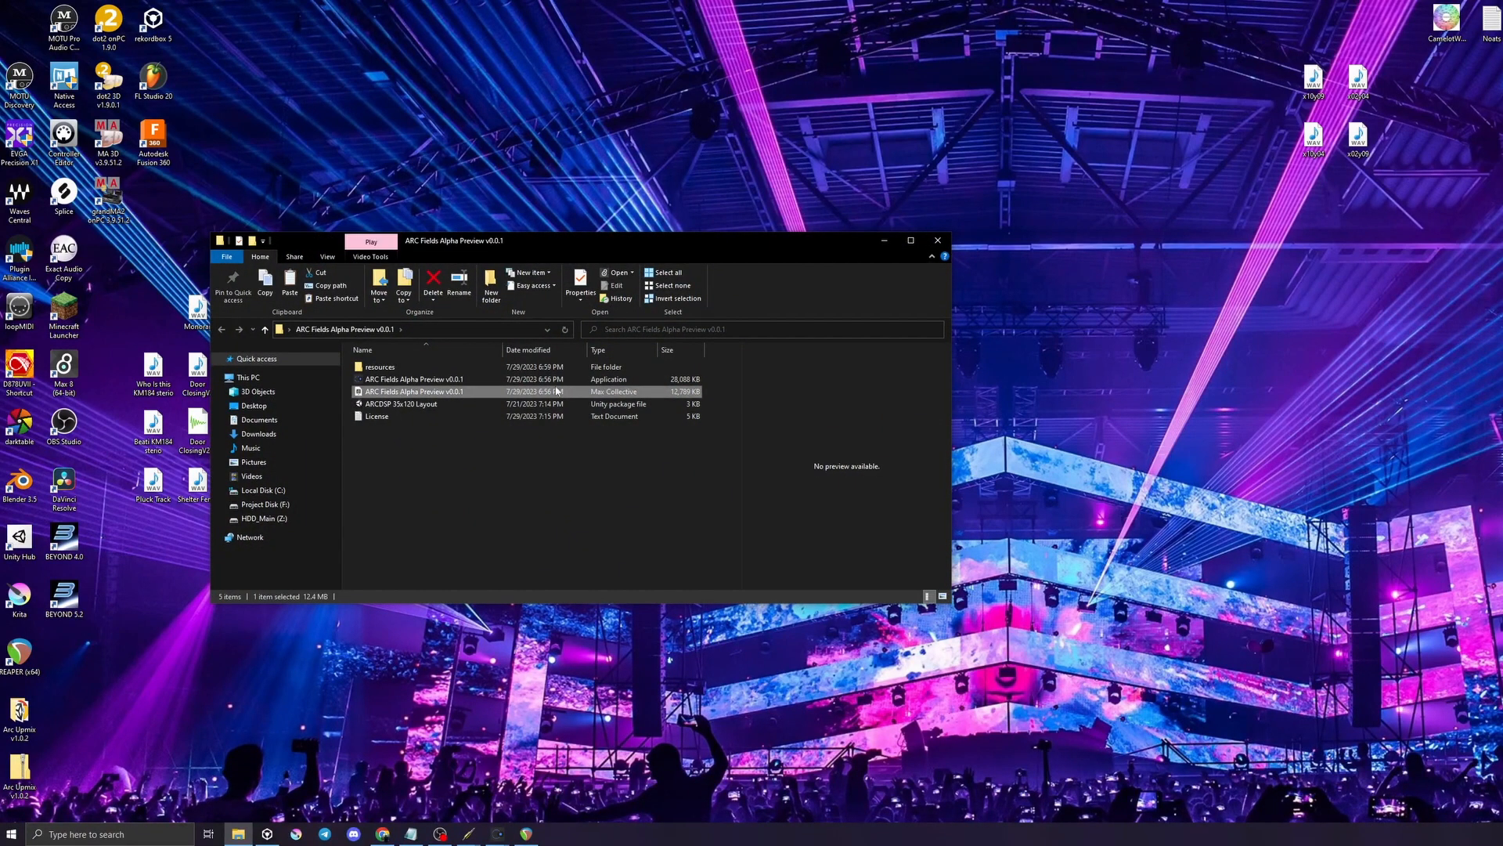
left_click(398, 405)
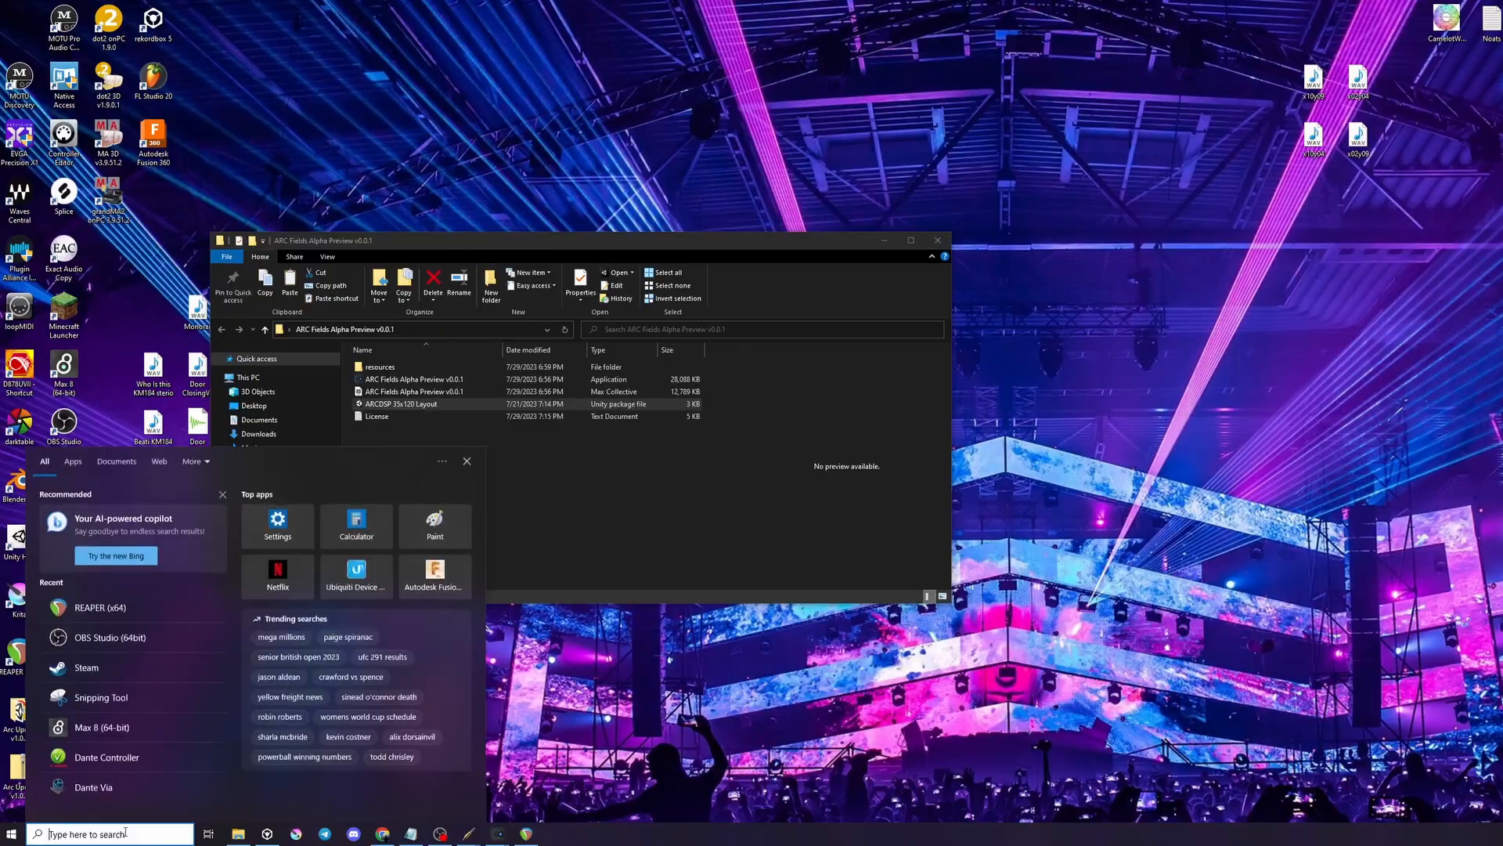
Switch to the Unity project and place the ARCDSP 35x120 Layout prefab on the venue floor in SampleScene
type("unity")
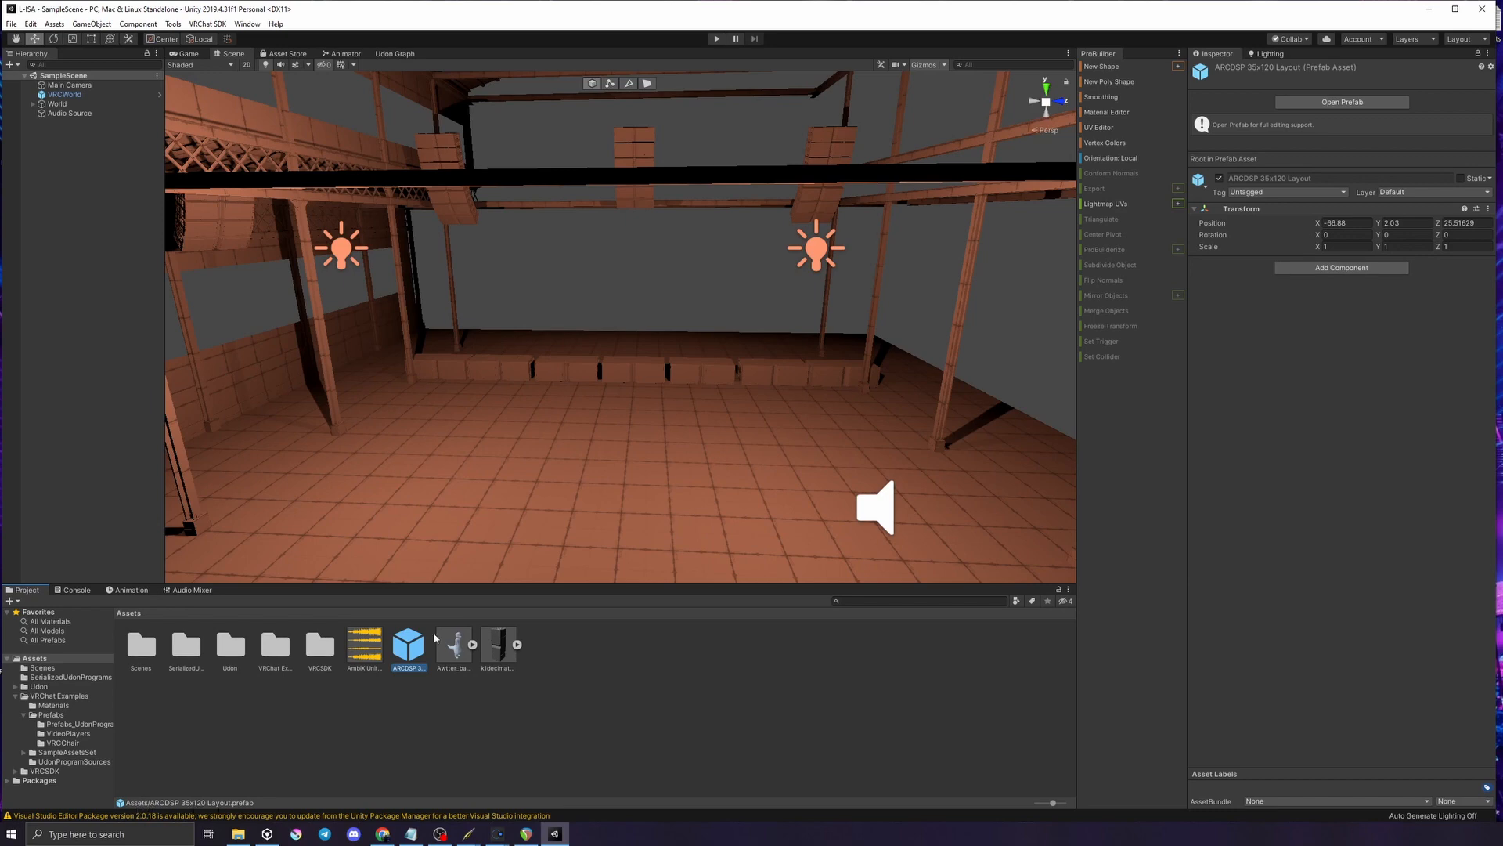
left_click_drag(529, 507, 601, 543)
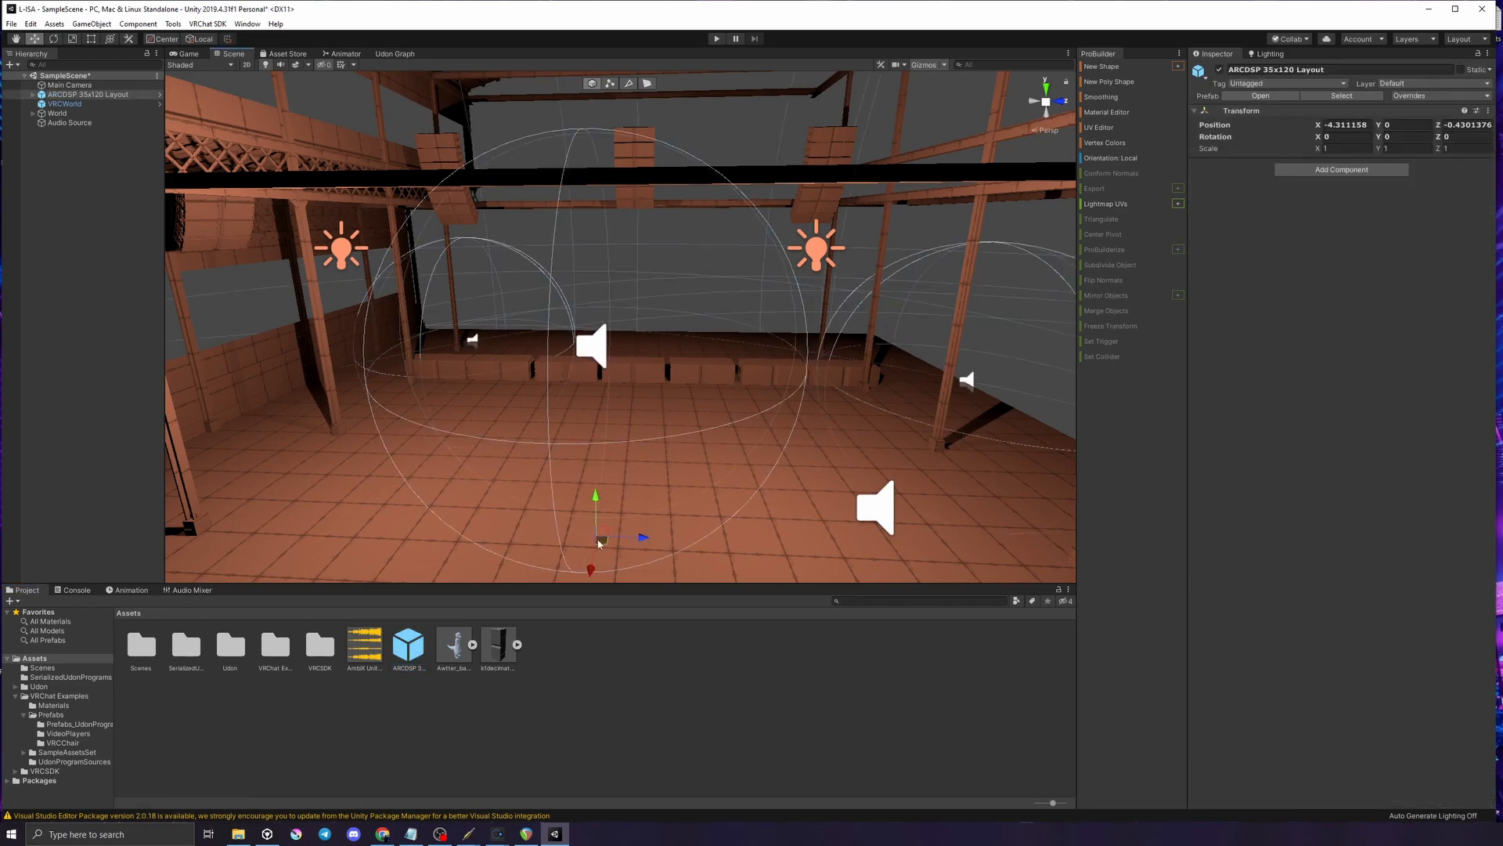
scroll(605, 517, "up", 3)
scroll(605, 517, "down", 10)
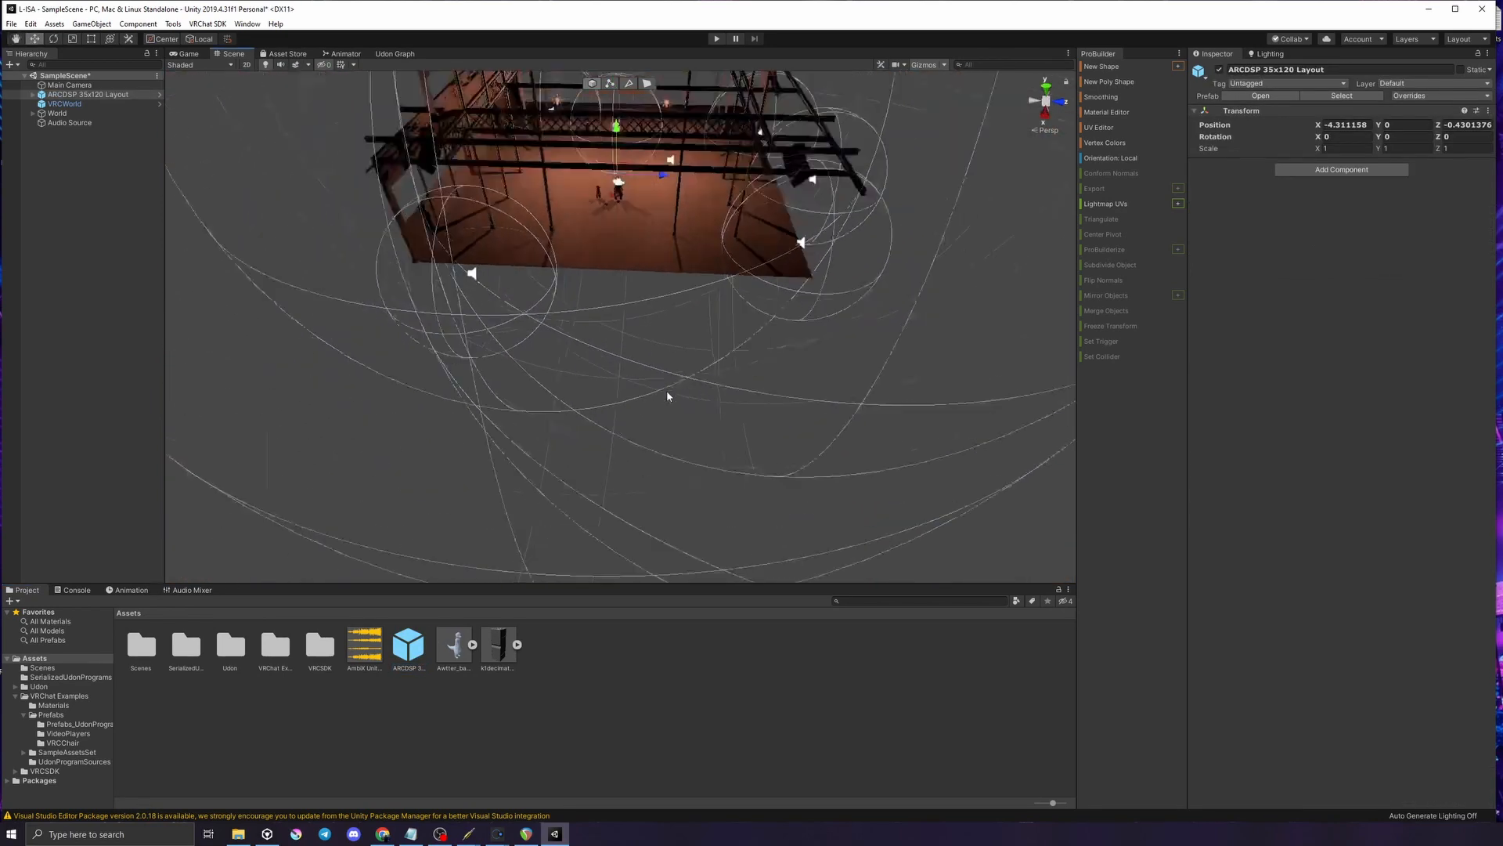
scroll(563, 236, "up", 4)
left_click_drag(564, 235, 873, 573)
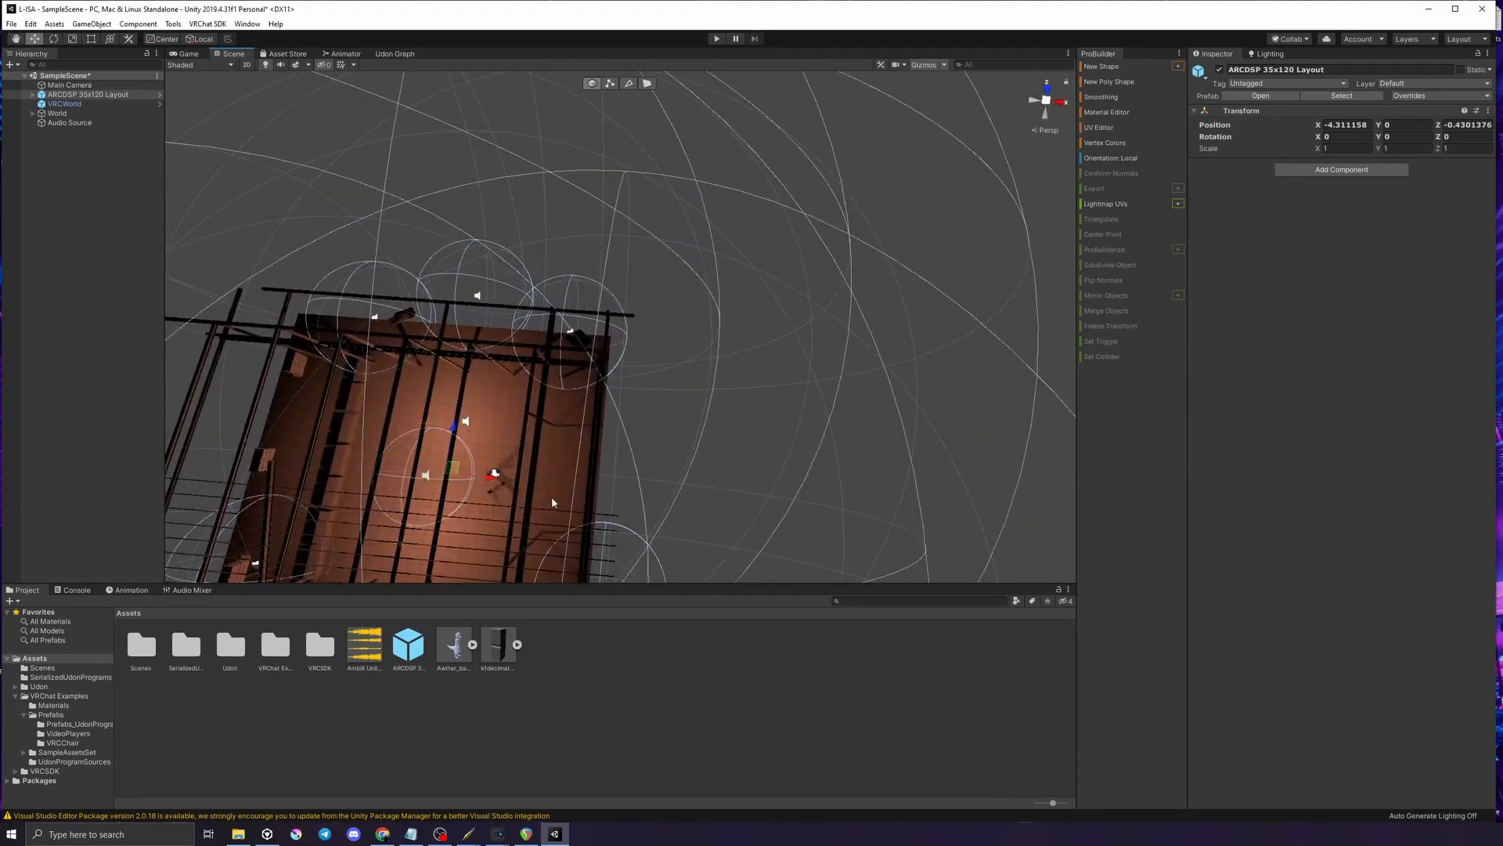
left_click_drag(551, 503, 641, 393)
scroll(754, 441, "up", 3)
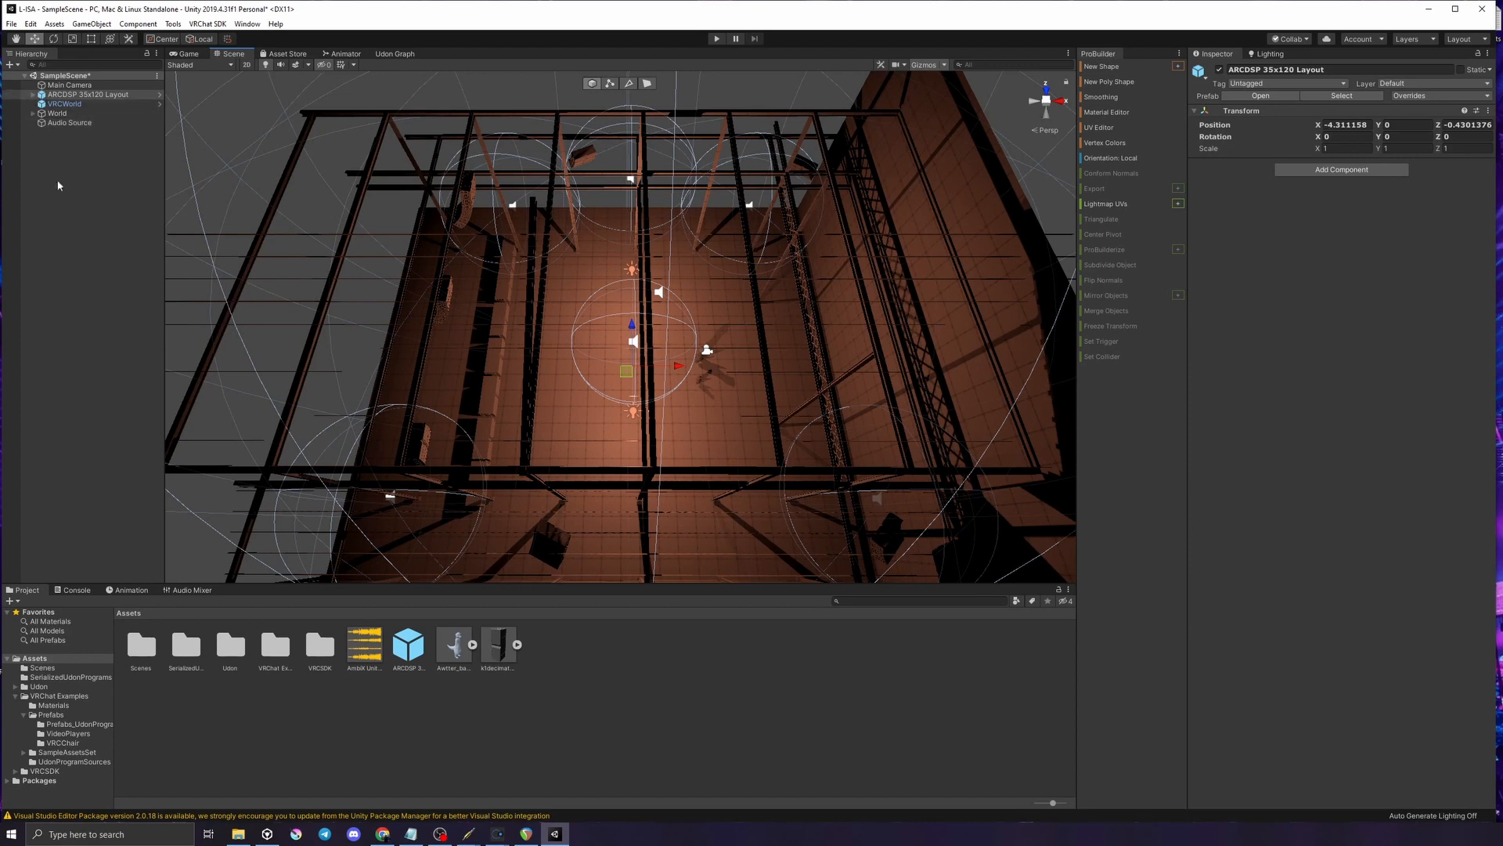
Search the project assets for "player" and place the UdonSyncPlayer (AVPro) prefab in the scene beside the speaker layout
left_click(96, 337)
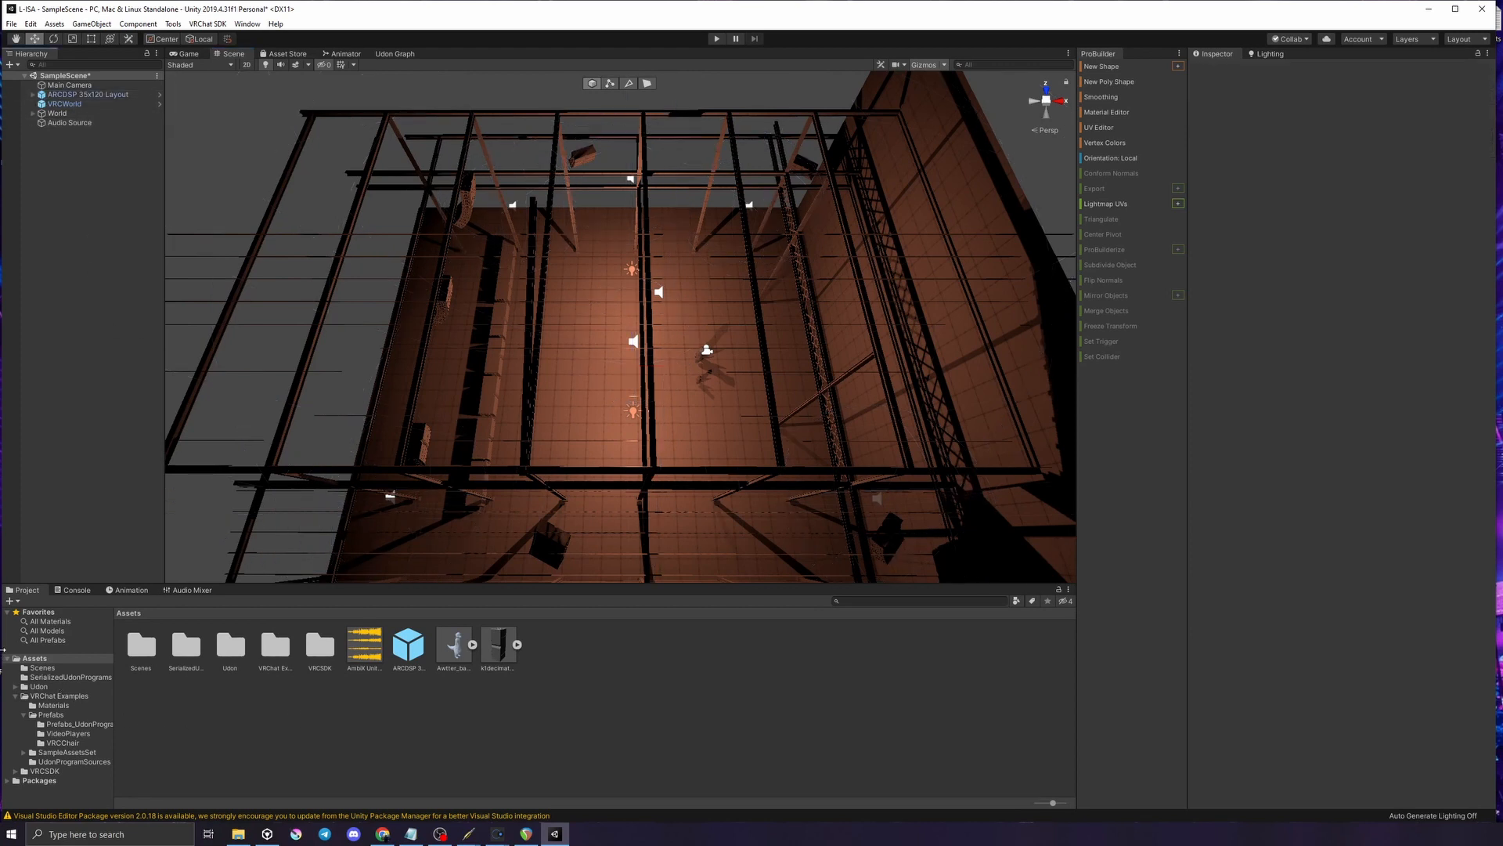
left_click(870, 600)
type("player")
left_click(627, 645)
left_click_drag(640, 651, 444, 282)
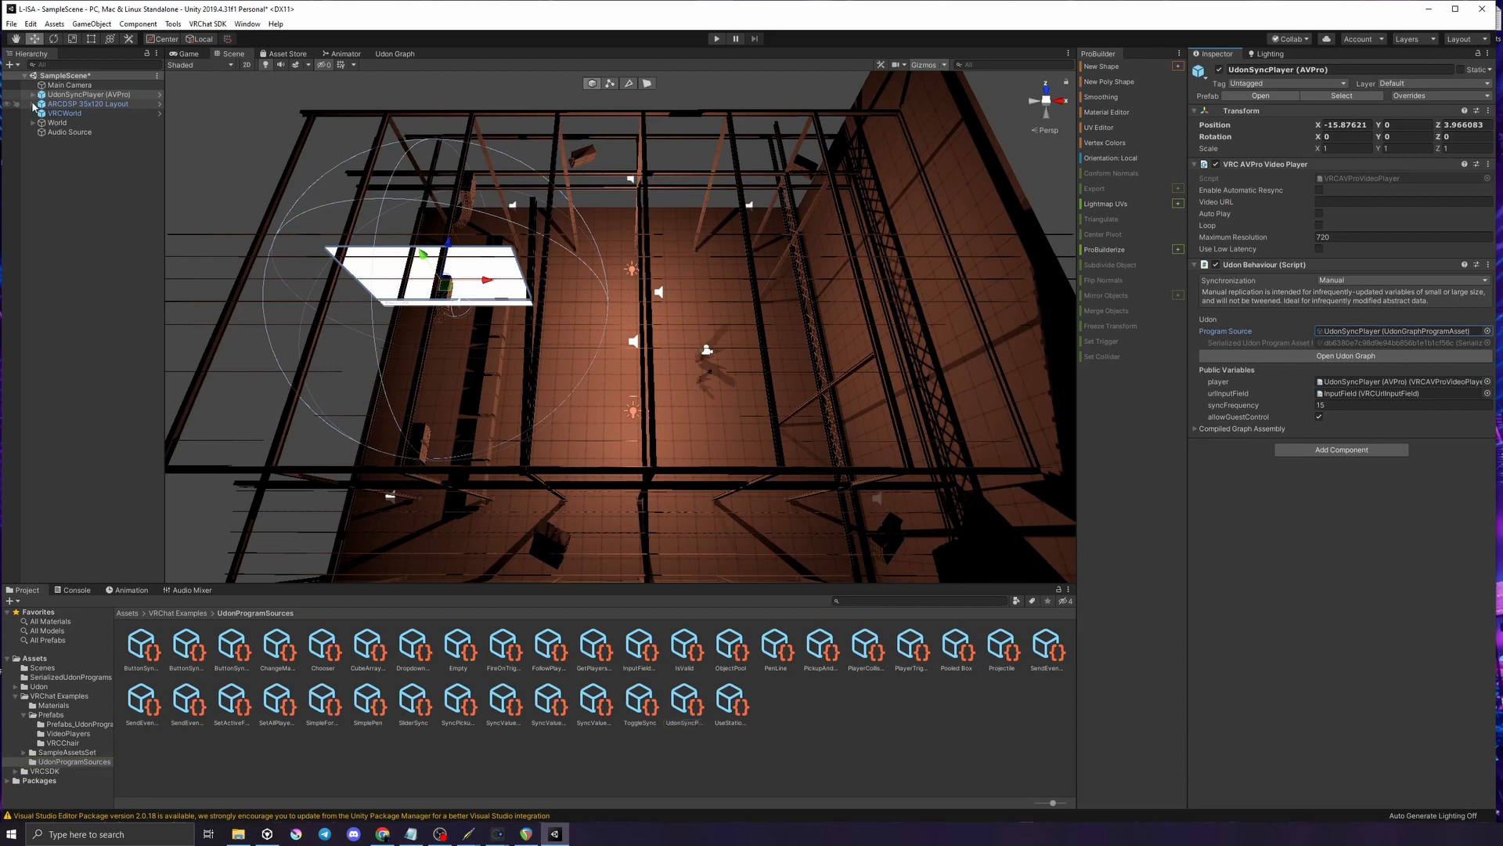
Assign UdonSyncPlayer (AVPro) as the video player of the LFE speaker in the ARCDSP 35x120 Layout
left_click(33, 104)
left_click(62, 113)
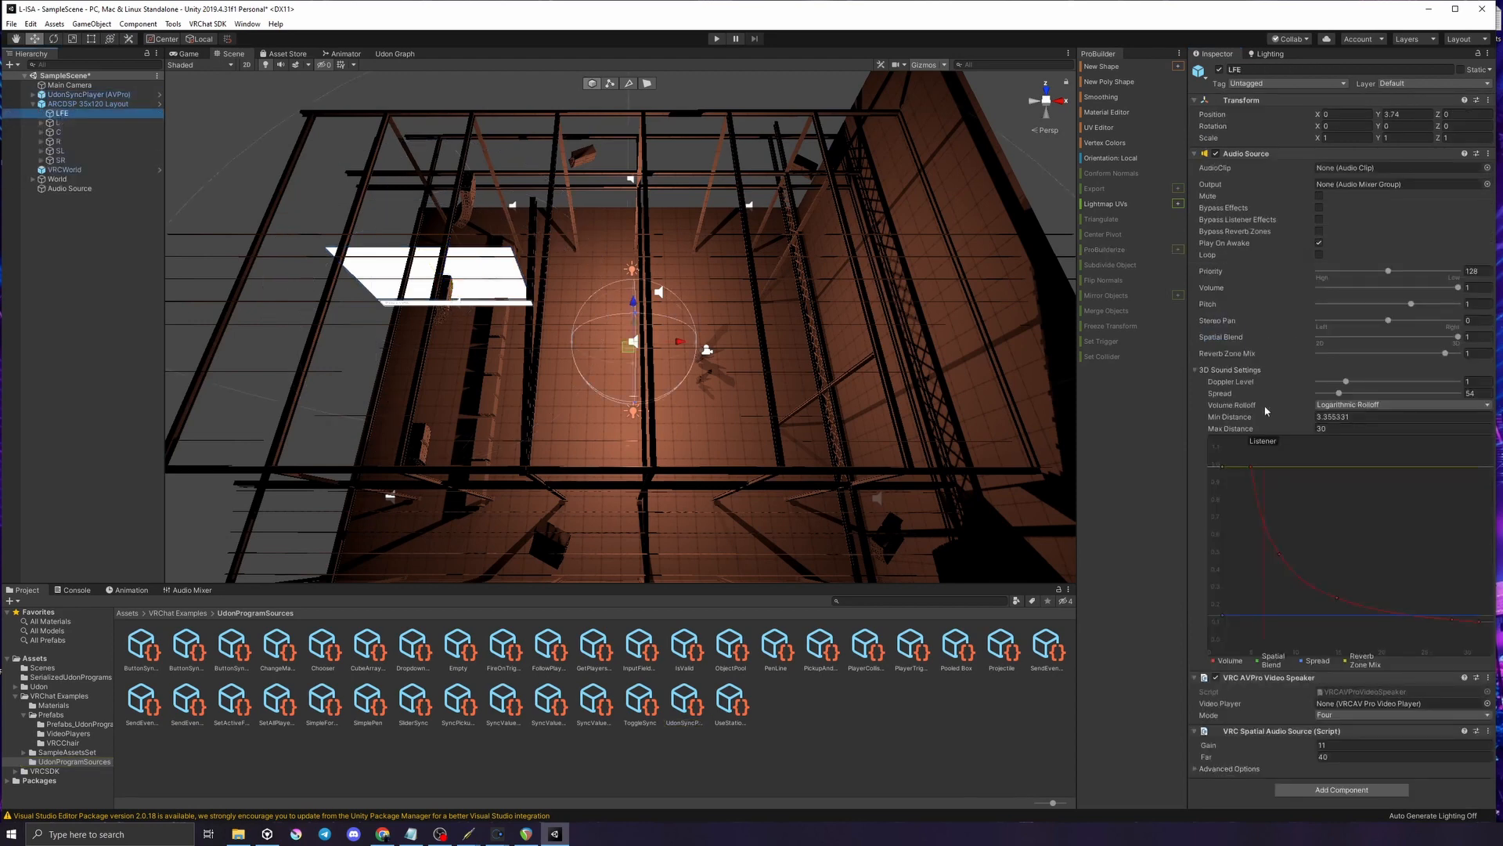
left_click(1359, 703)
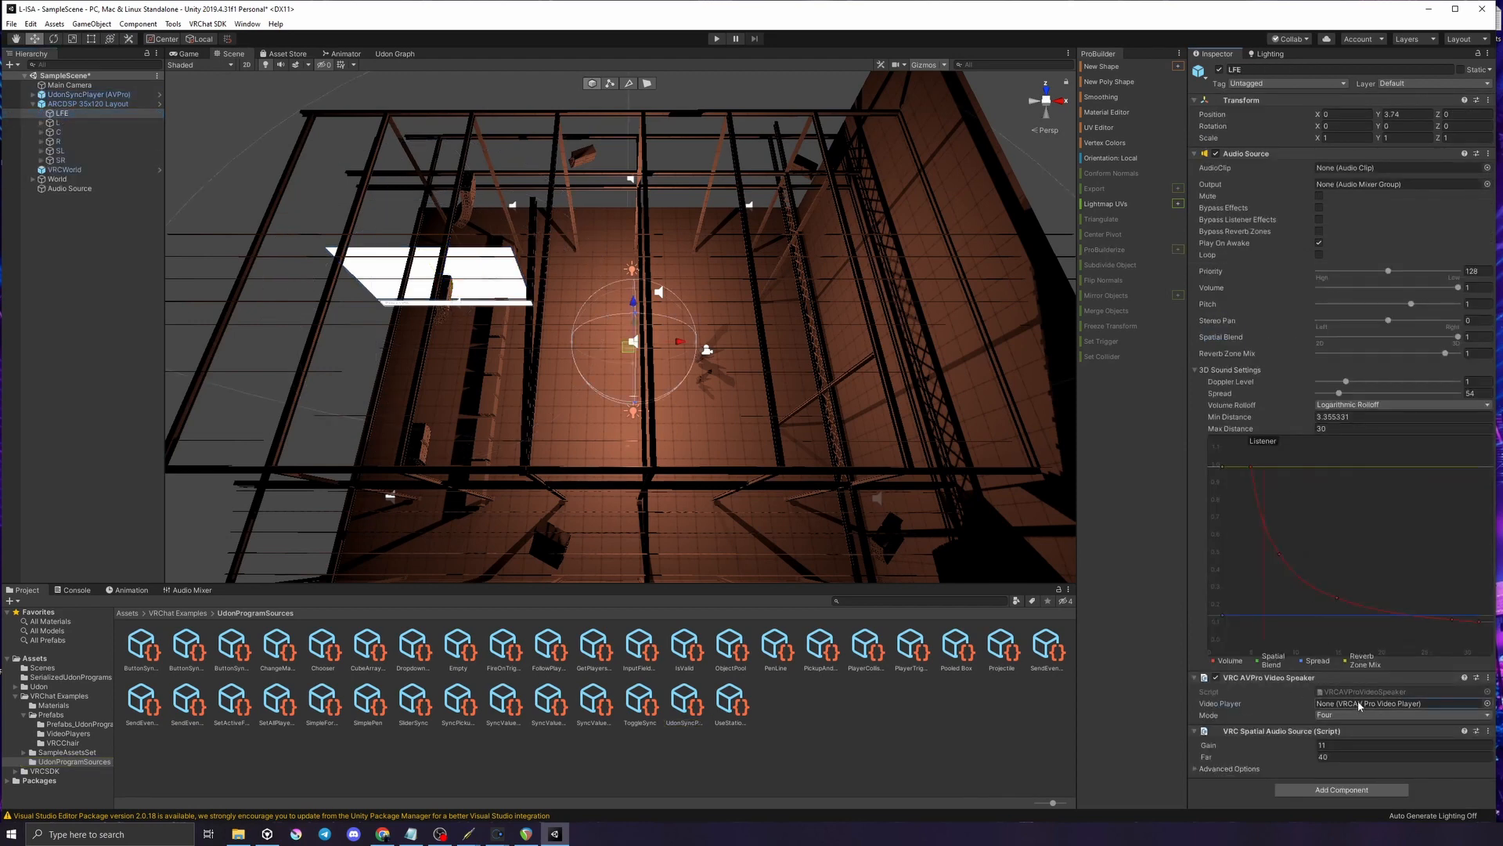
left_click(1488, 704)
left_click(878, 196)
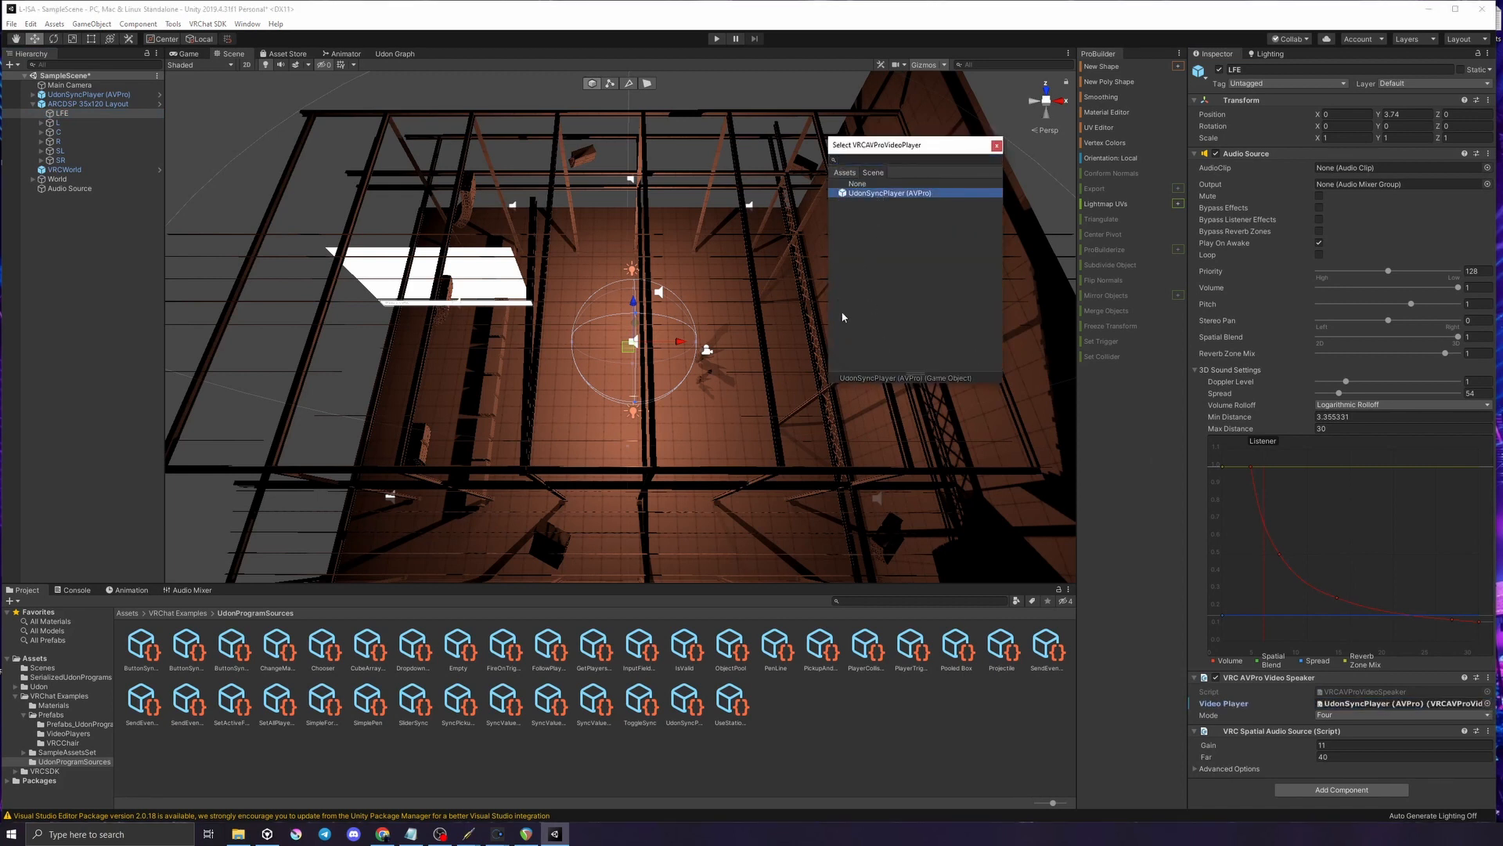
Assign UdonSyncPlayer (AVPro) as the video player of the L, C, R, SL and SR speaker sources and check the assignments
left_click(997, 145)
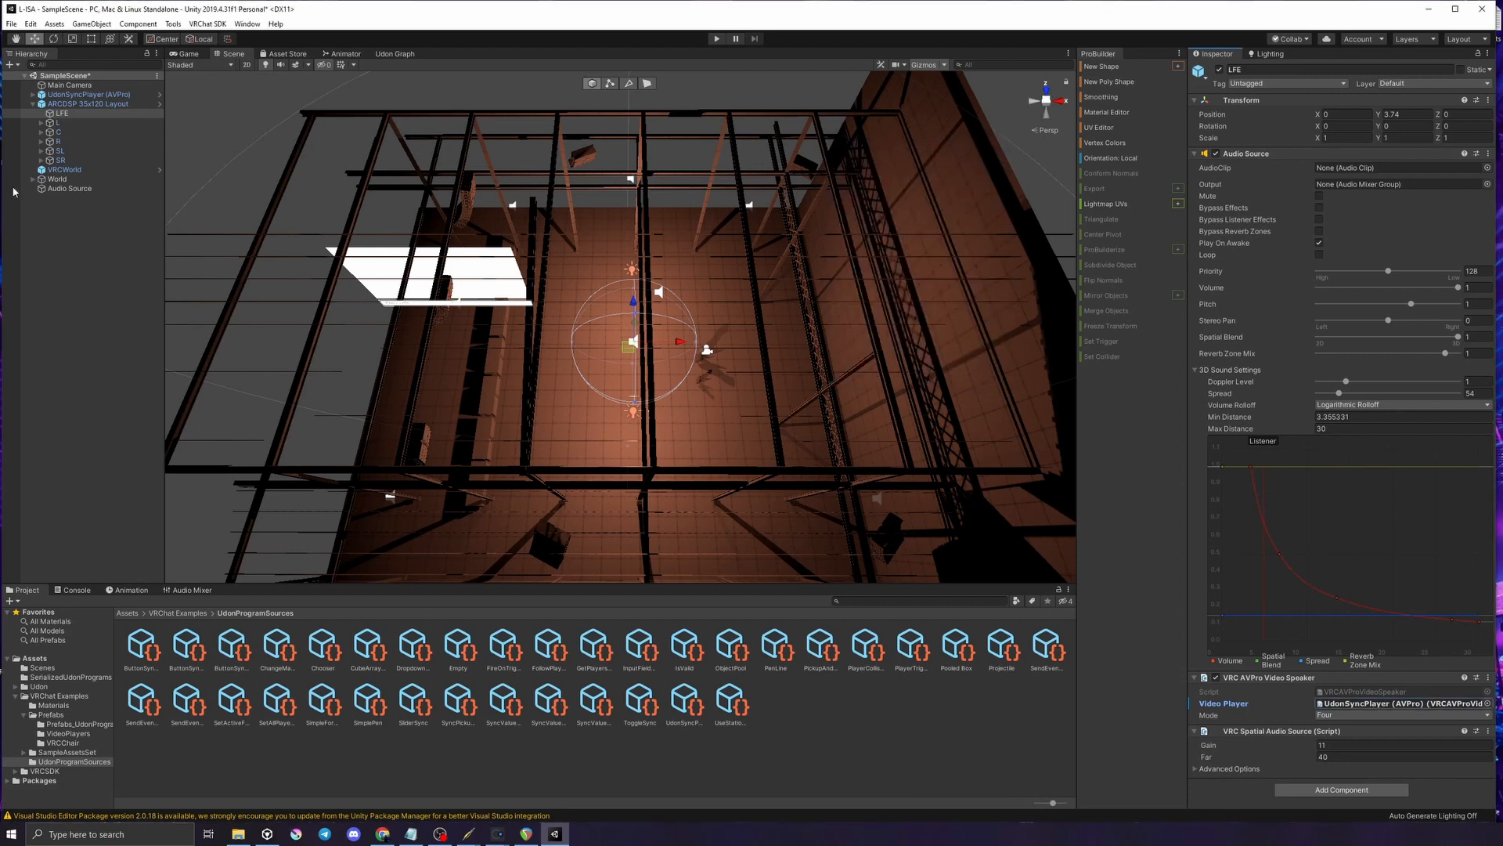
left_click(41, 123)
left_click(77, 132)
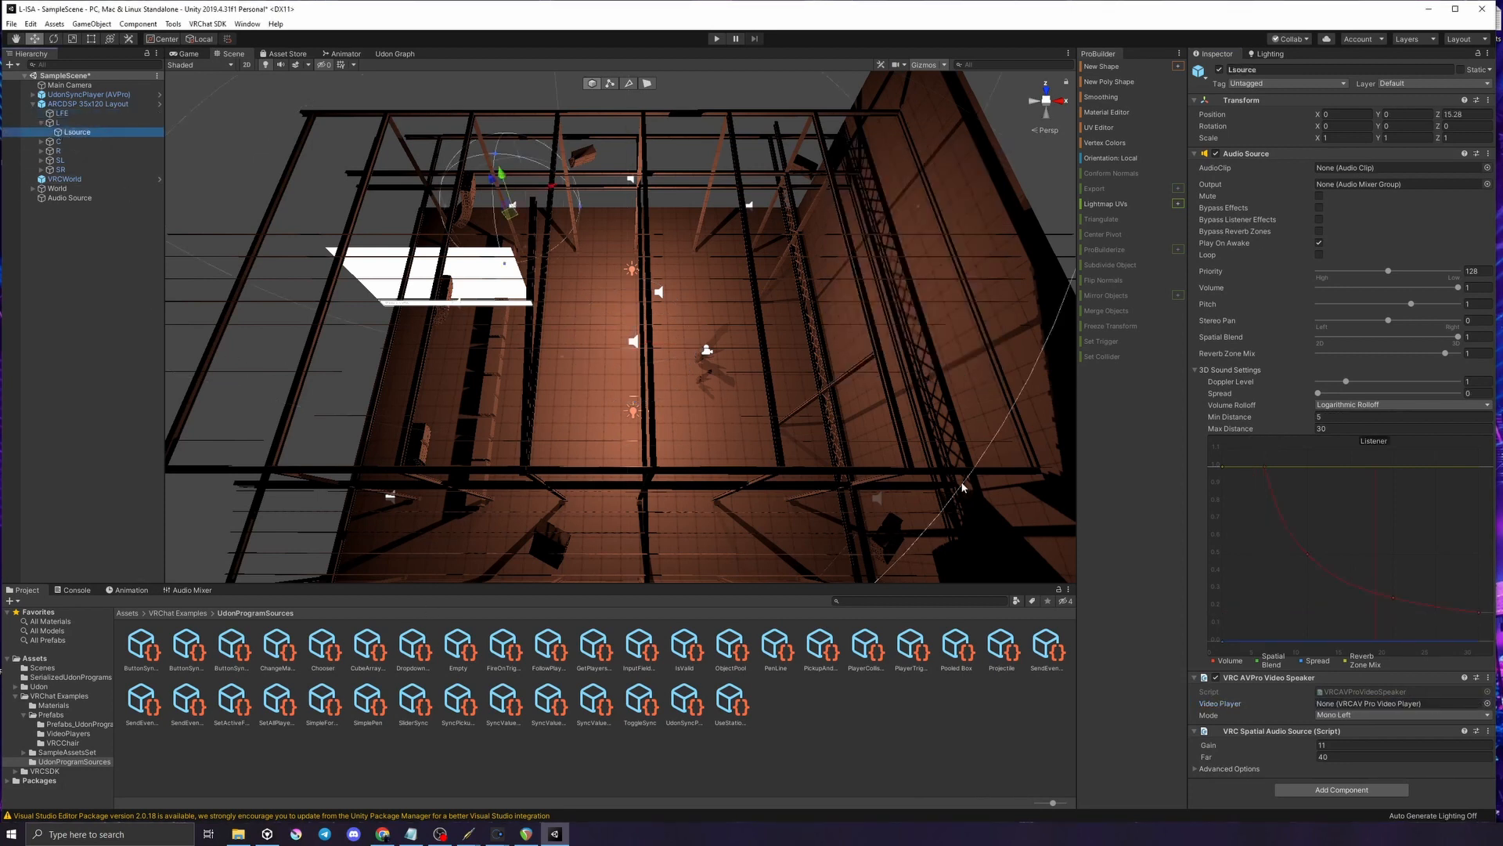
left_click(1488, 703)
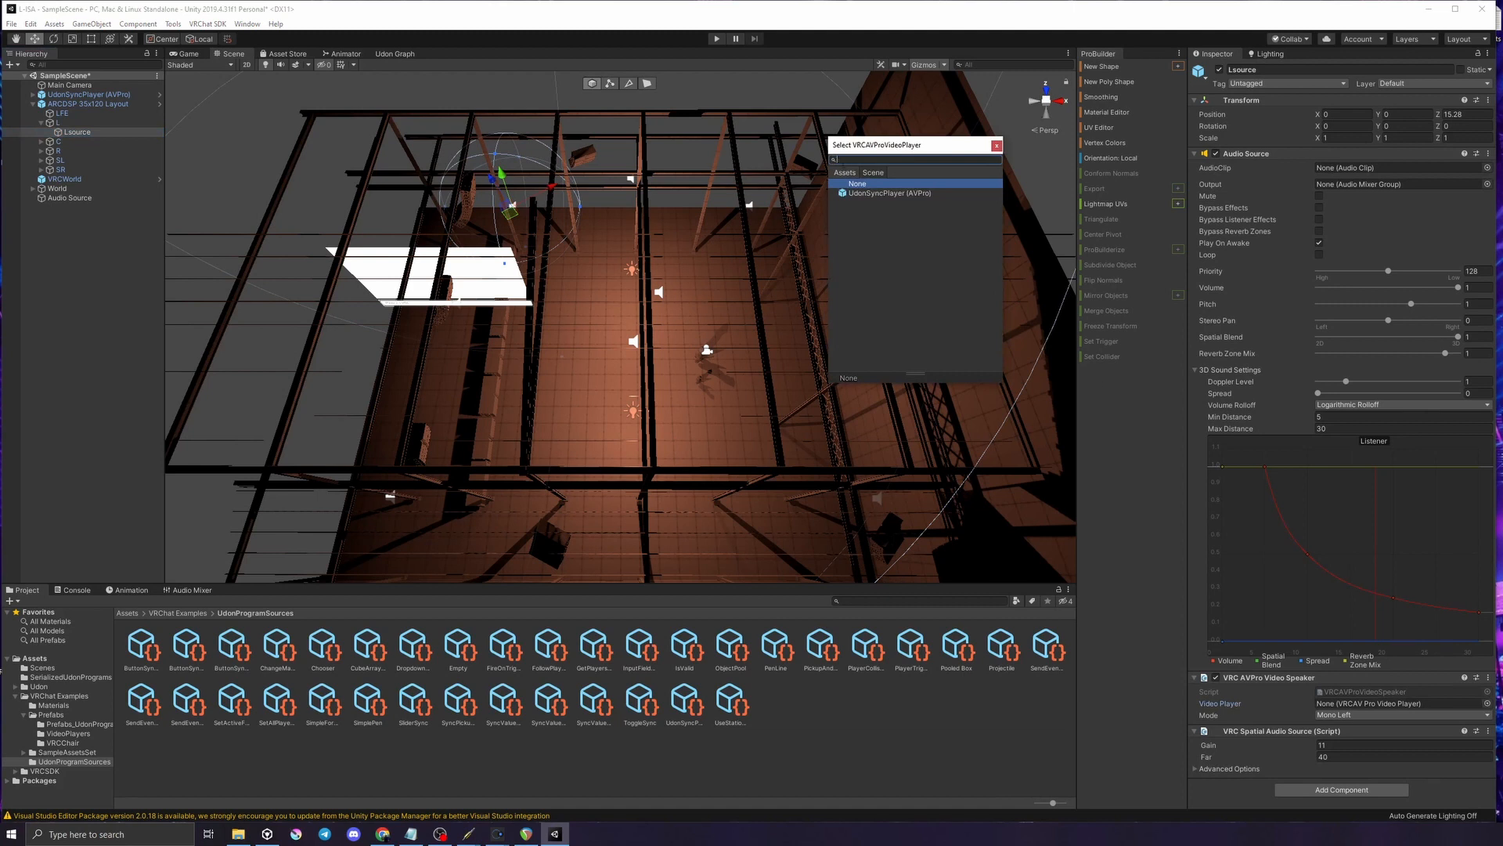
left_click(877, 194)
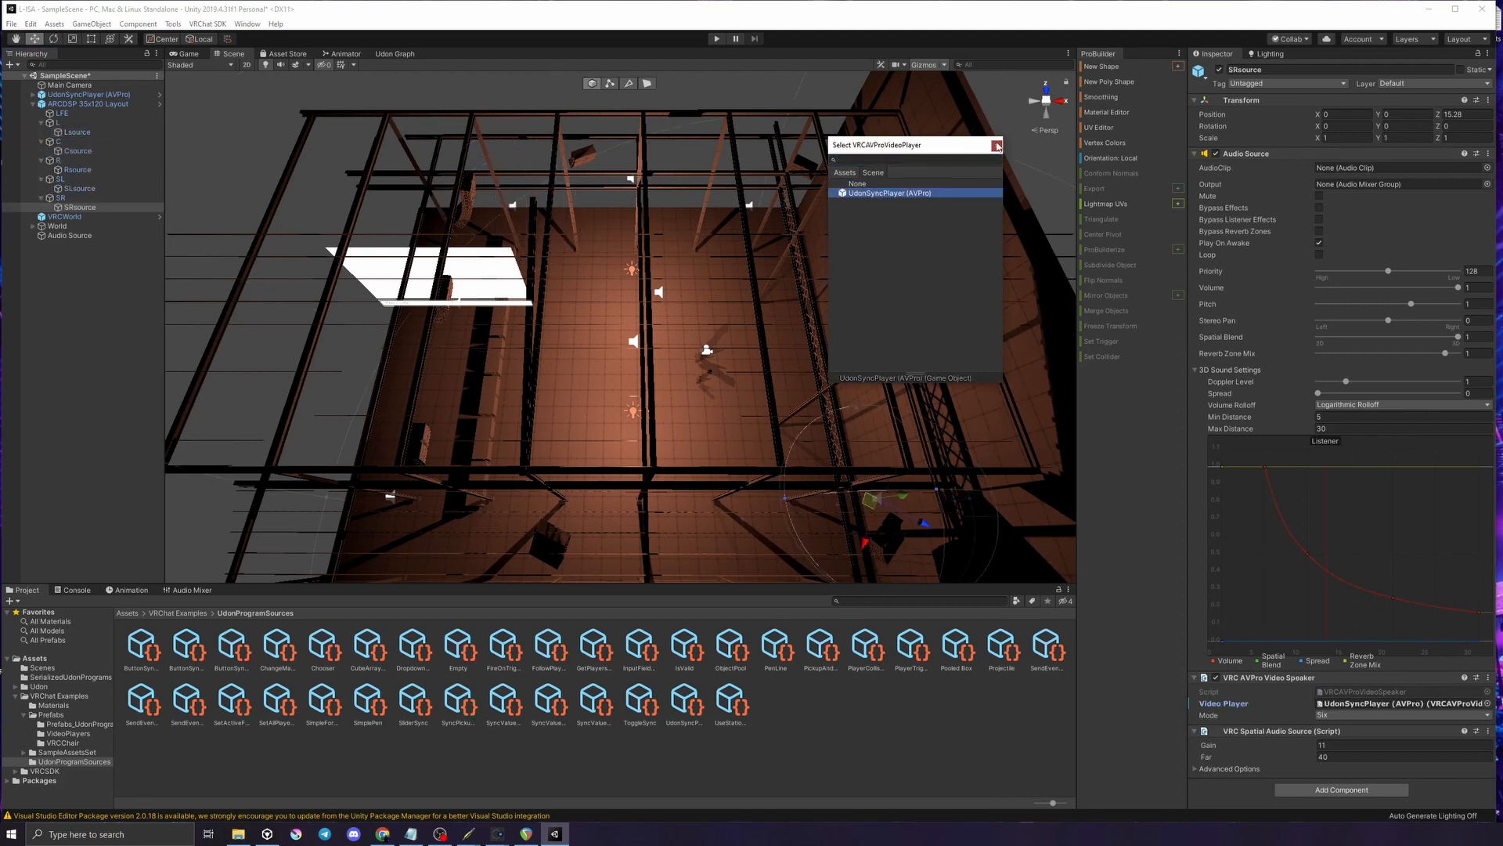
left_click(997, 146)
left_click(76, 132)
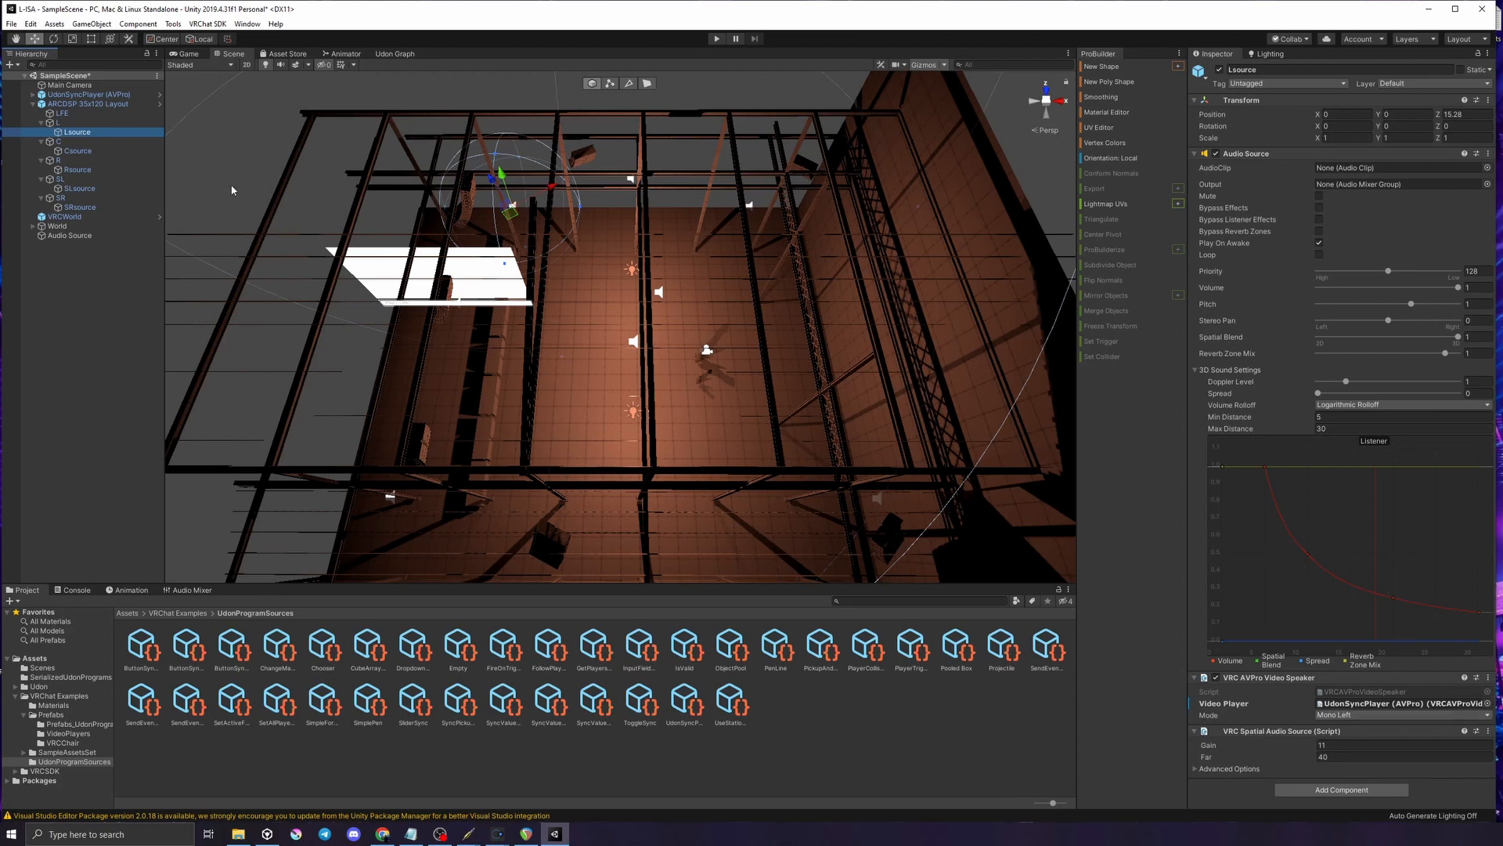
left_click(78, 150)
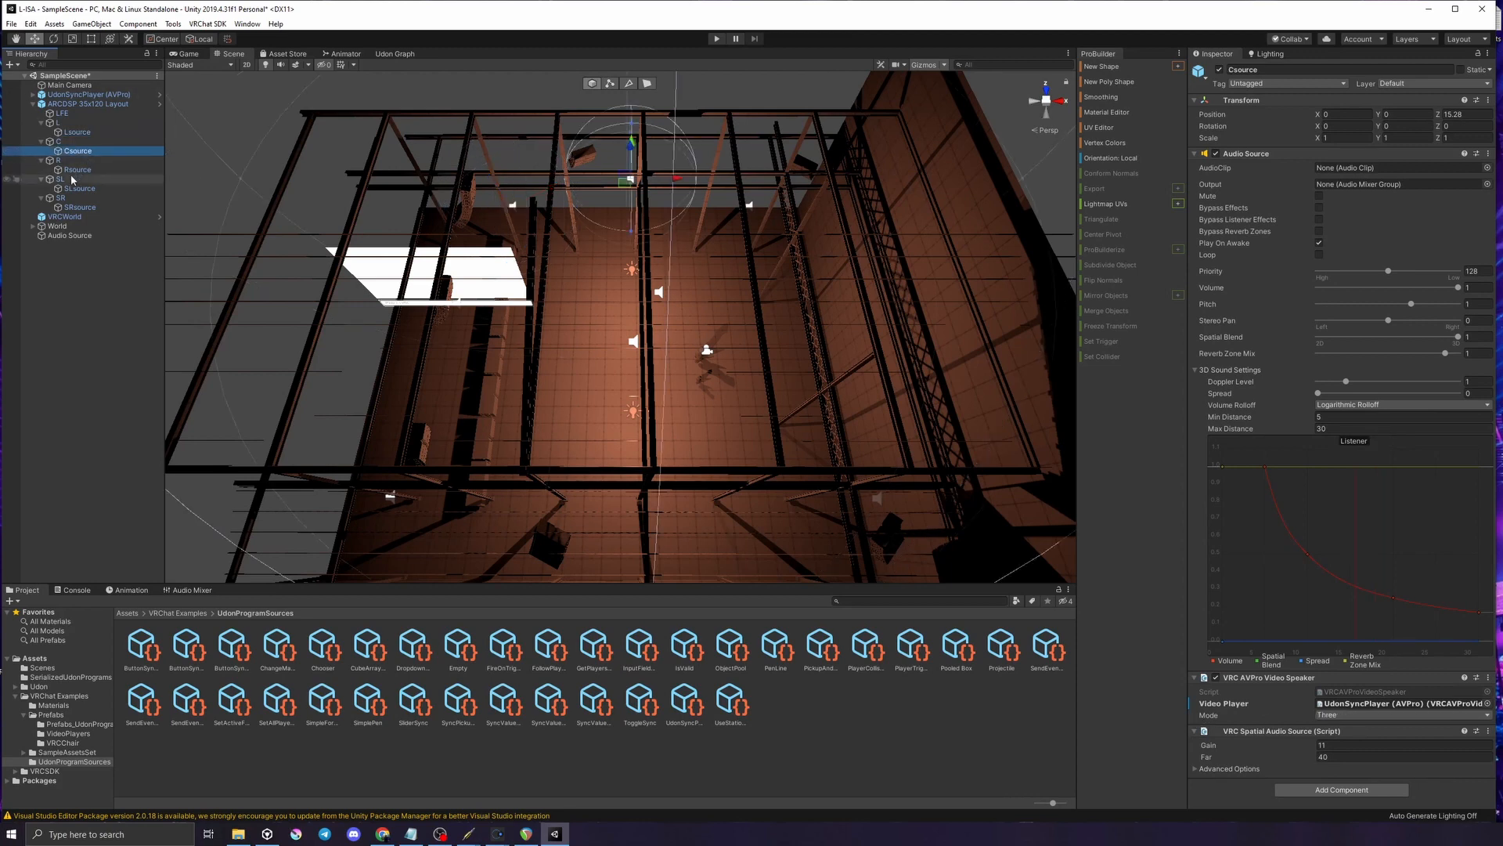
left_click(76, 170)
Switch to ARC Fields and review its field view alongside the playing REAPER session
key("alt+Tab")
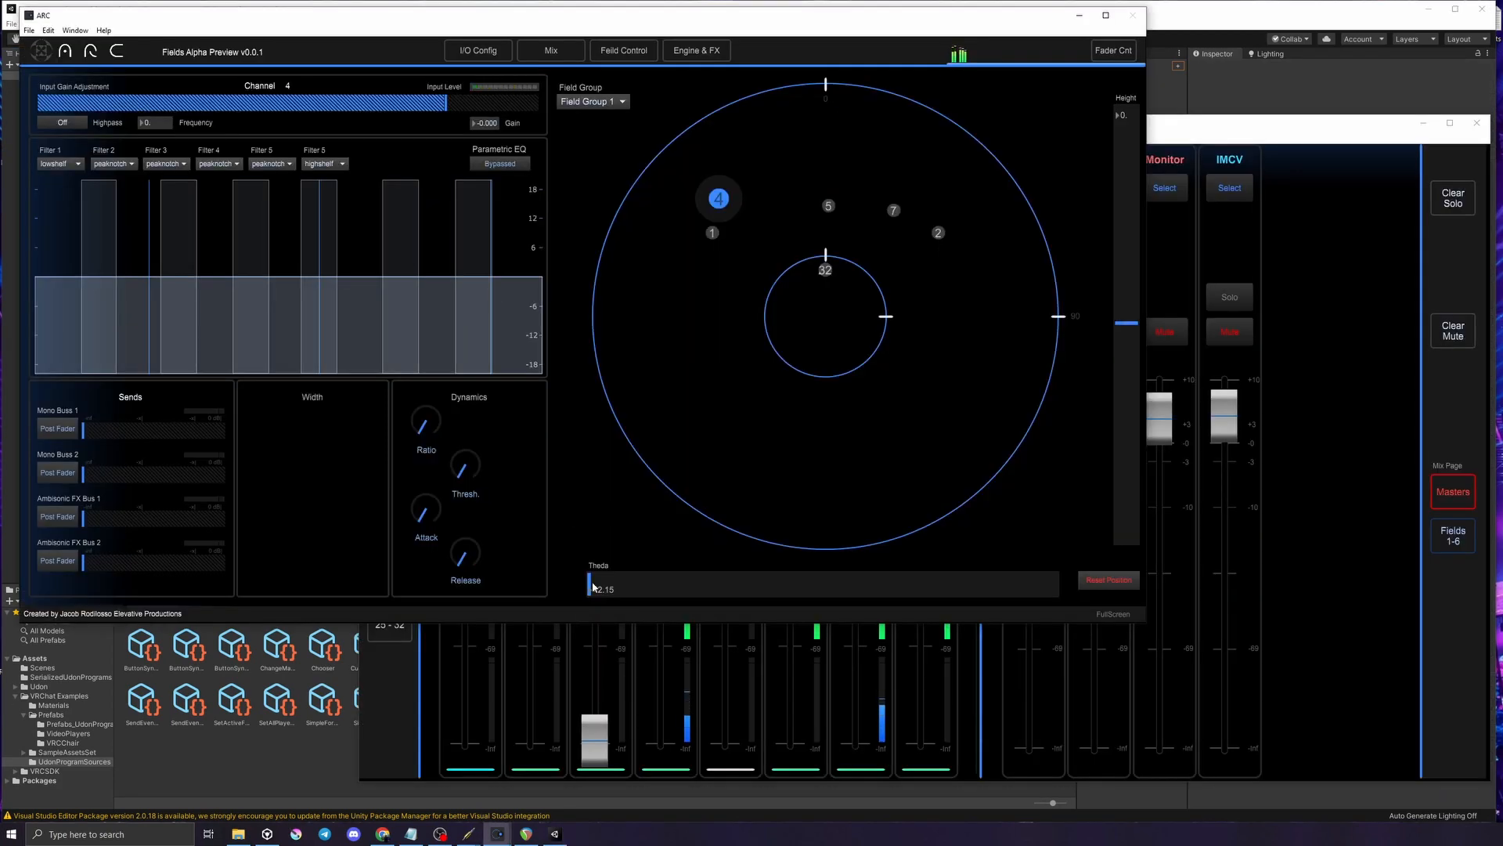
left_click(468, 833)
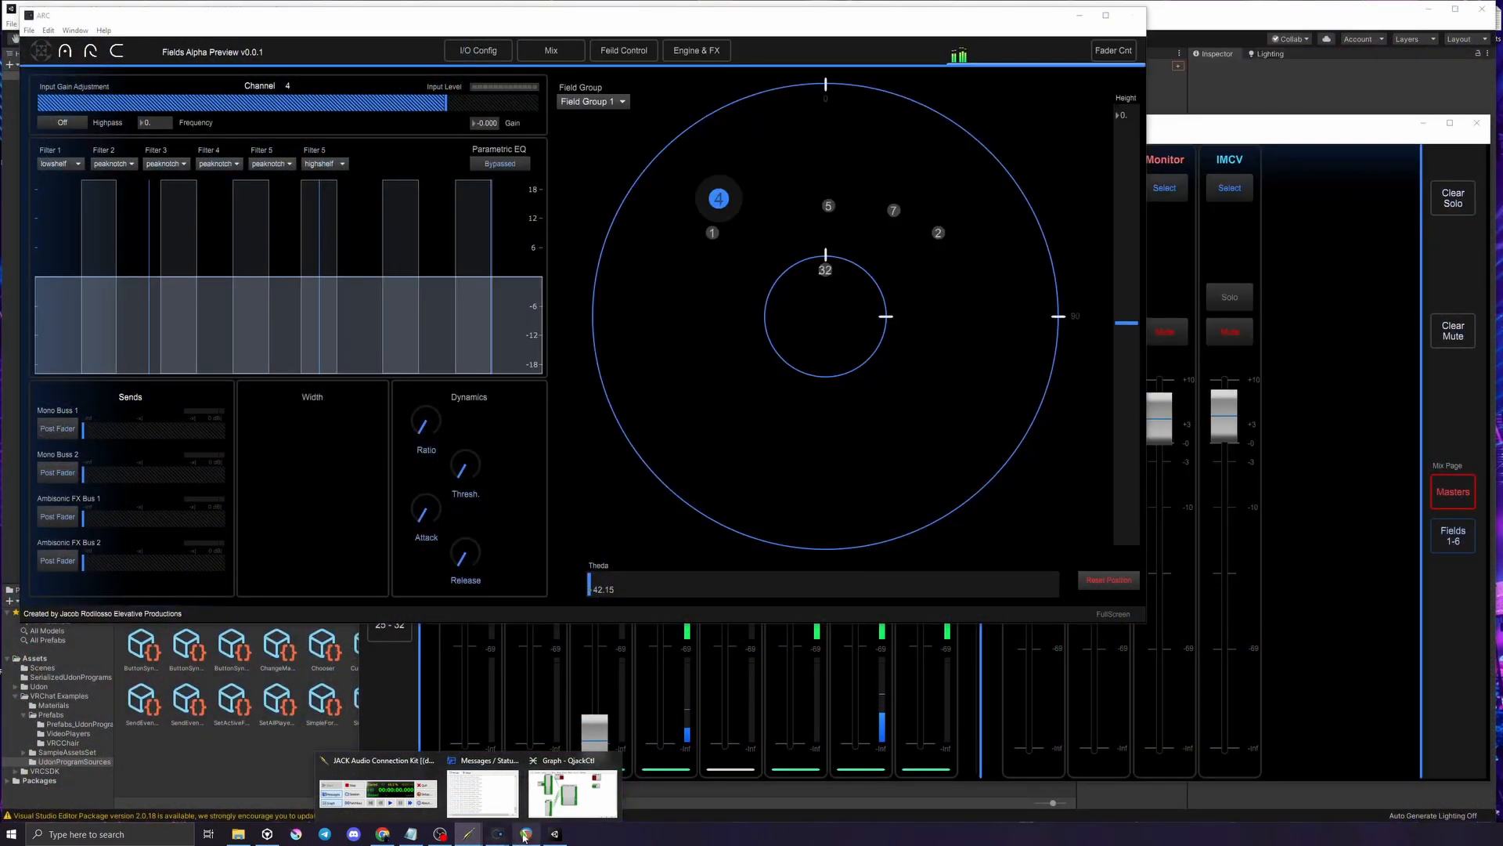
left_click(526, 834)
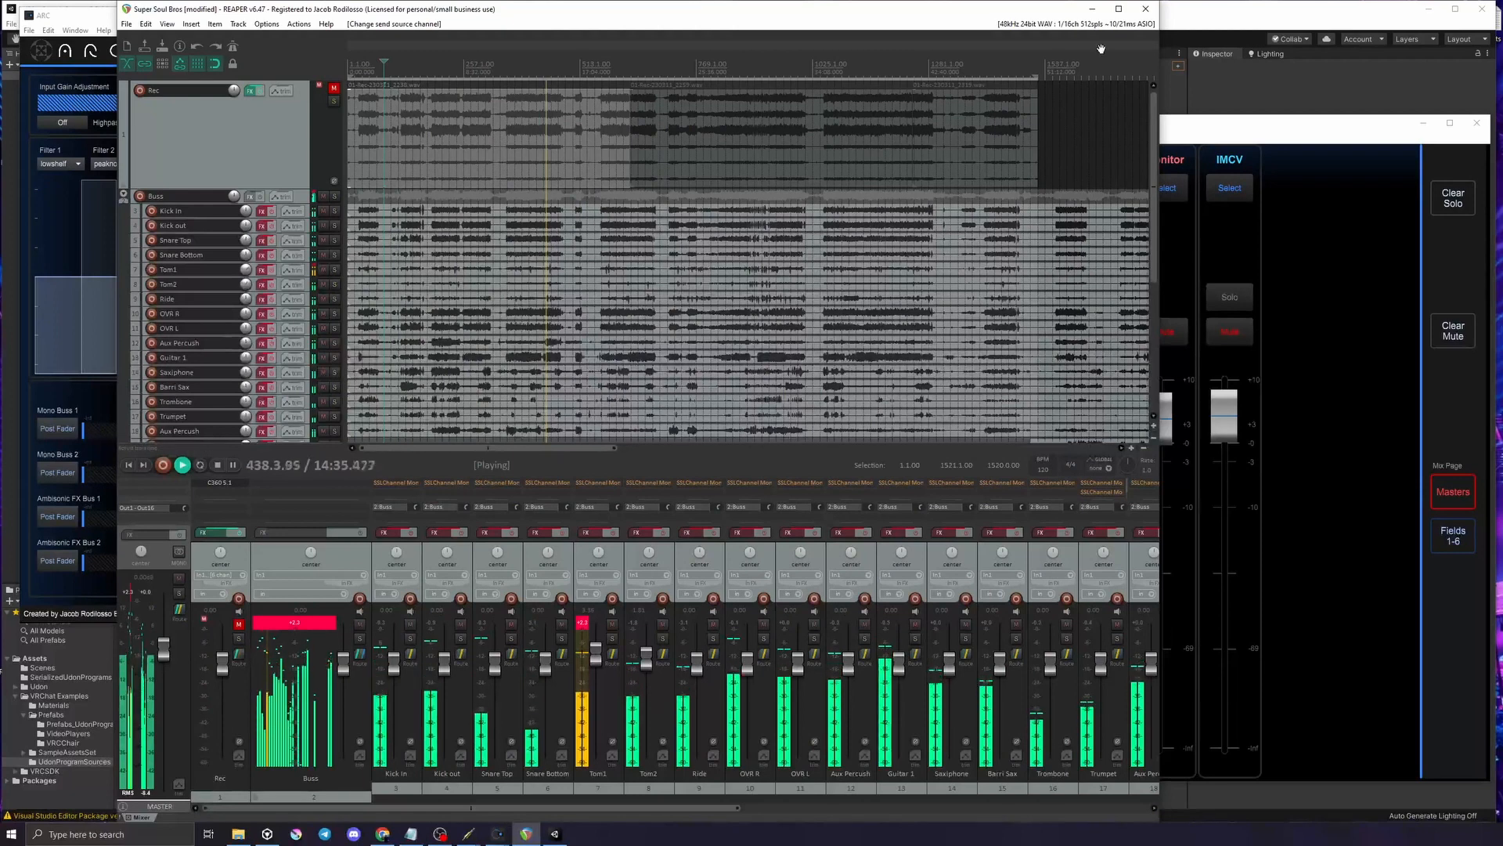
left_click(497, 833)
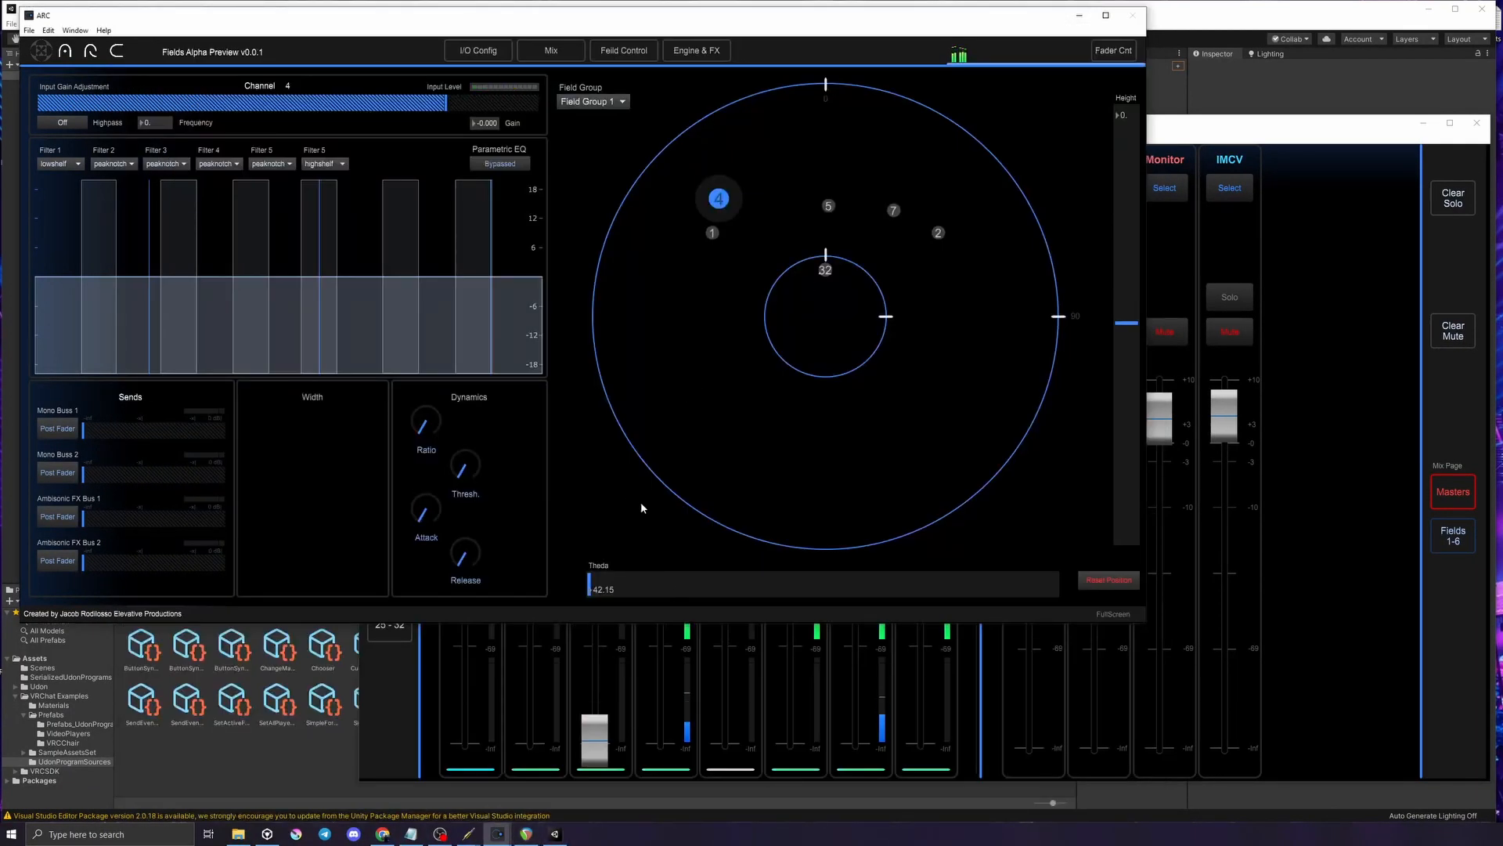
left_click(480, 50)
left_click(529, 305)
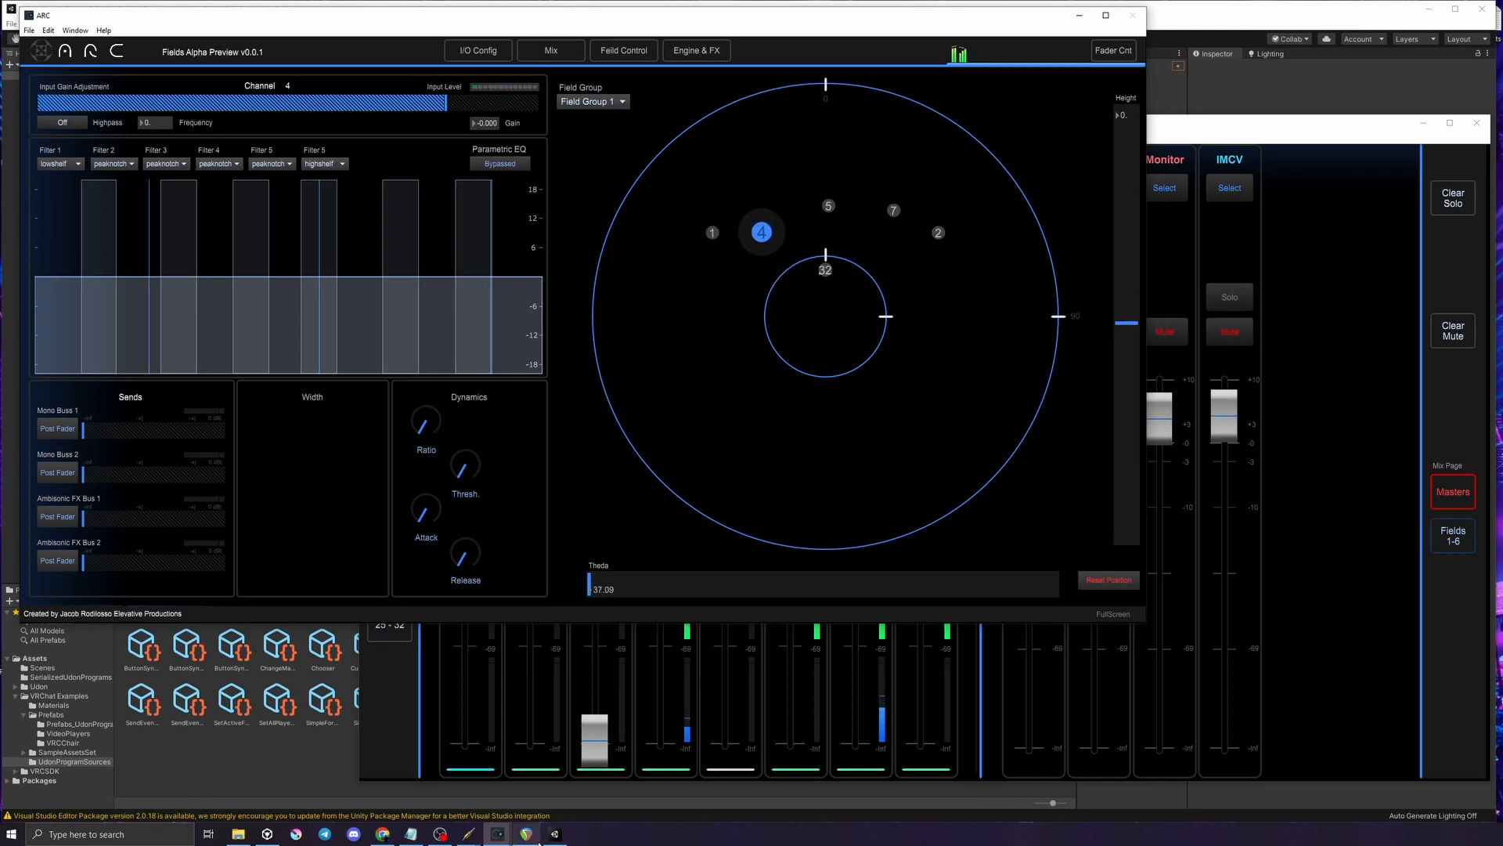
In the QjackCtl graph, spread out the rekordbox, reaper, ARC Fields and system nodes and connect system capture_1 to ARC Fields in9
left_click(485, 783)
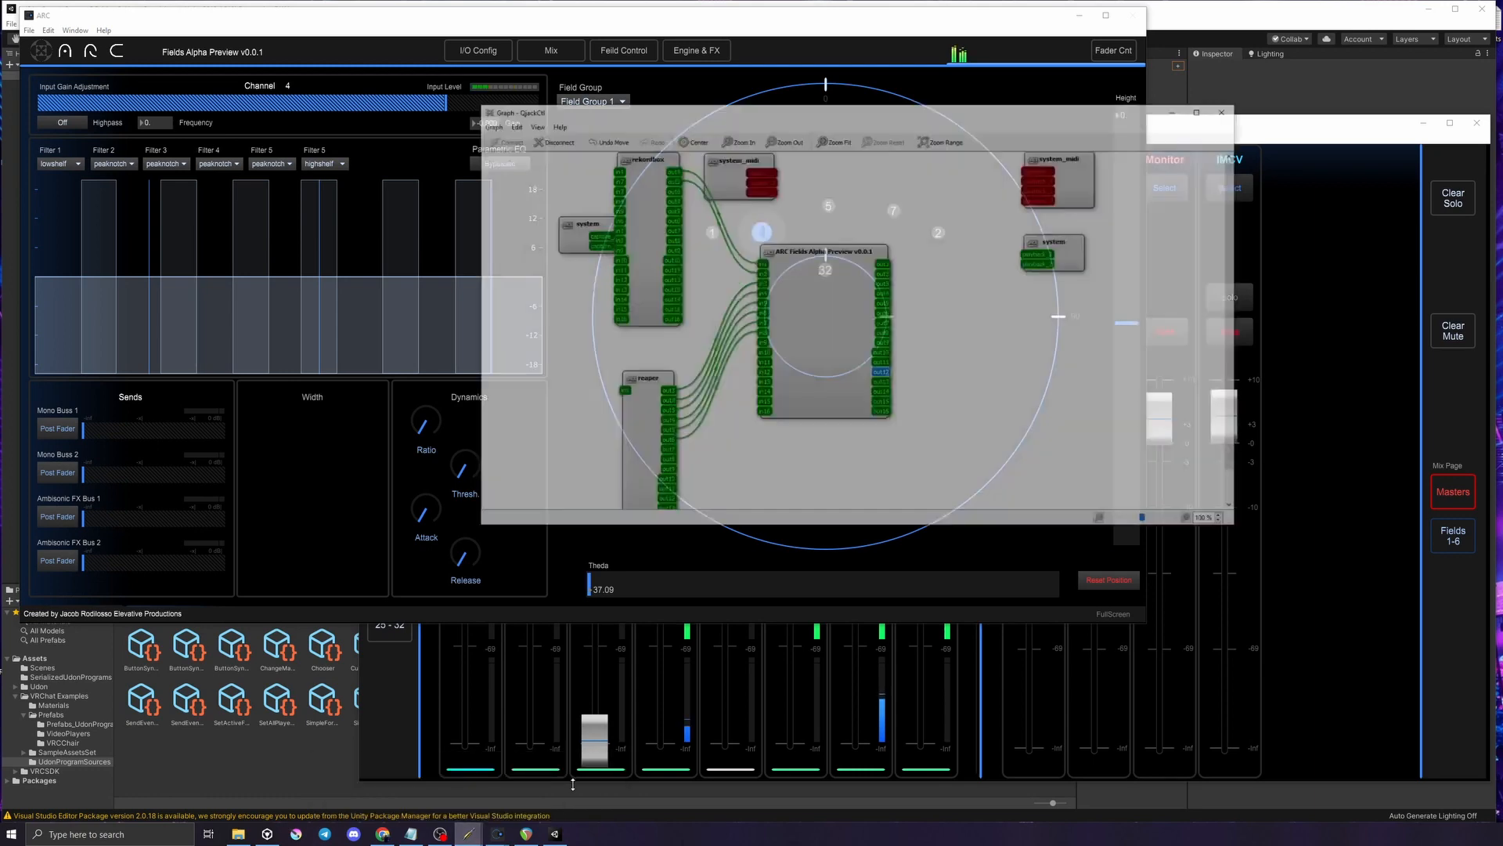
mouse_move(672, 160)
left_mouse_down()
mouse_move(673, 181)
mouse_move(677, 170)
left_mouse_up()
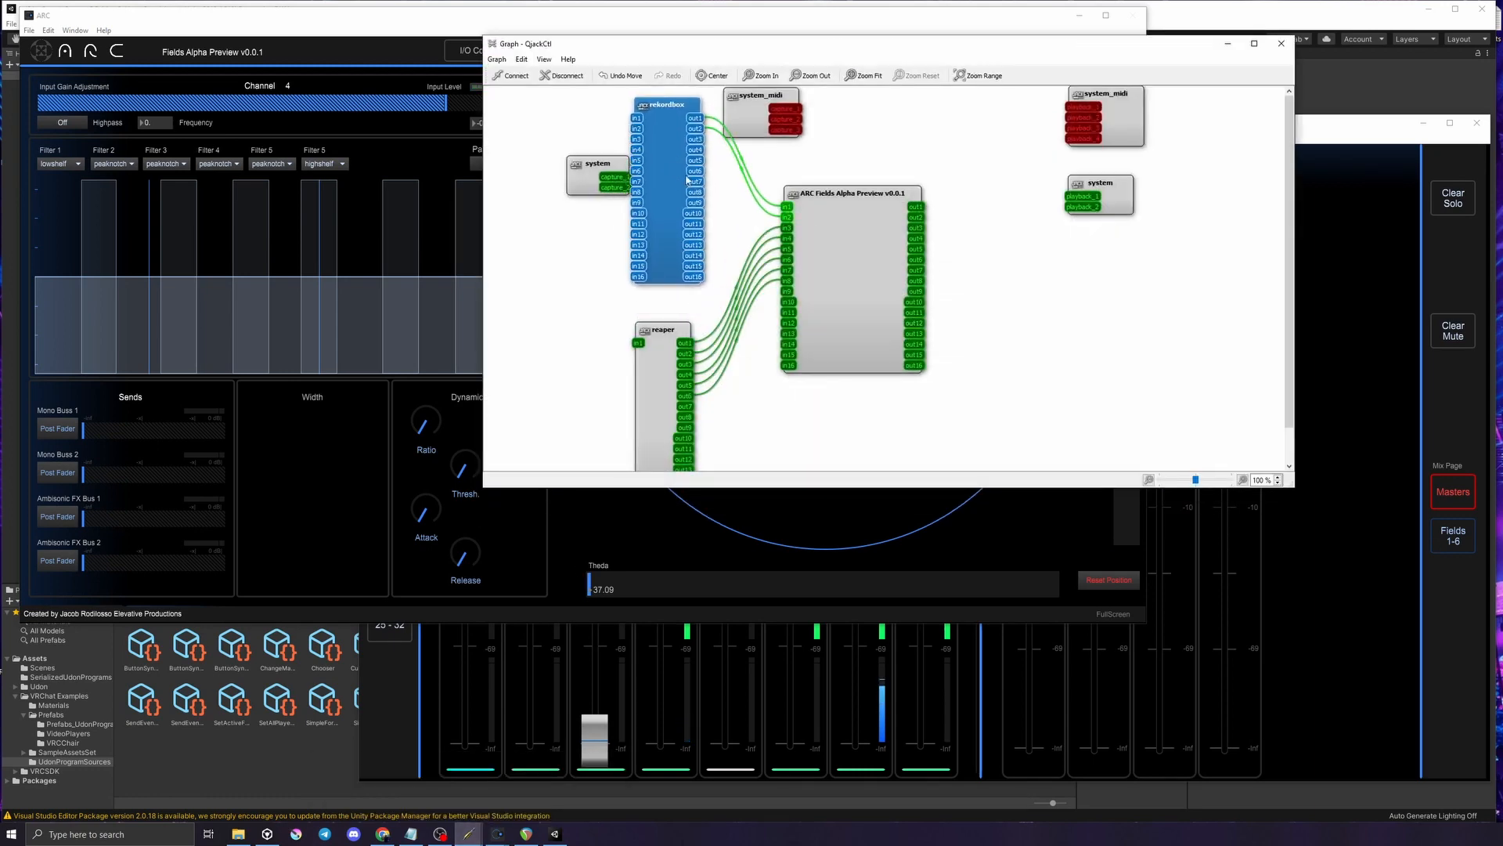
left_click_drag(853, 274, 932, 300)
left_click_drag(637, 343, 699, 371)
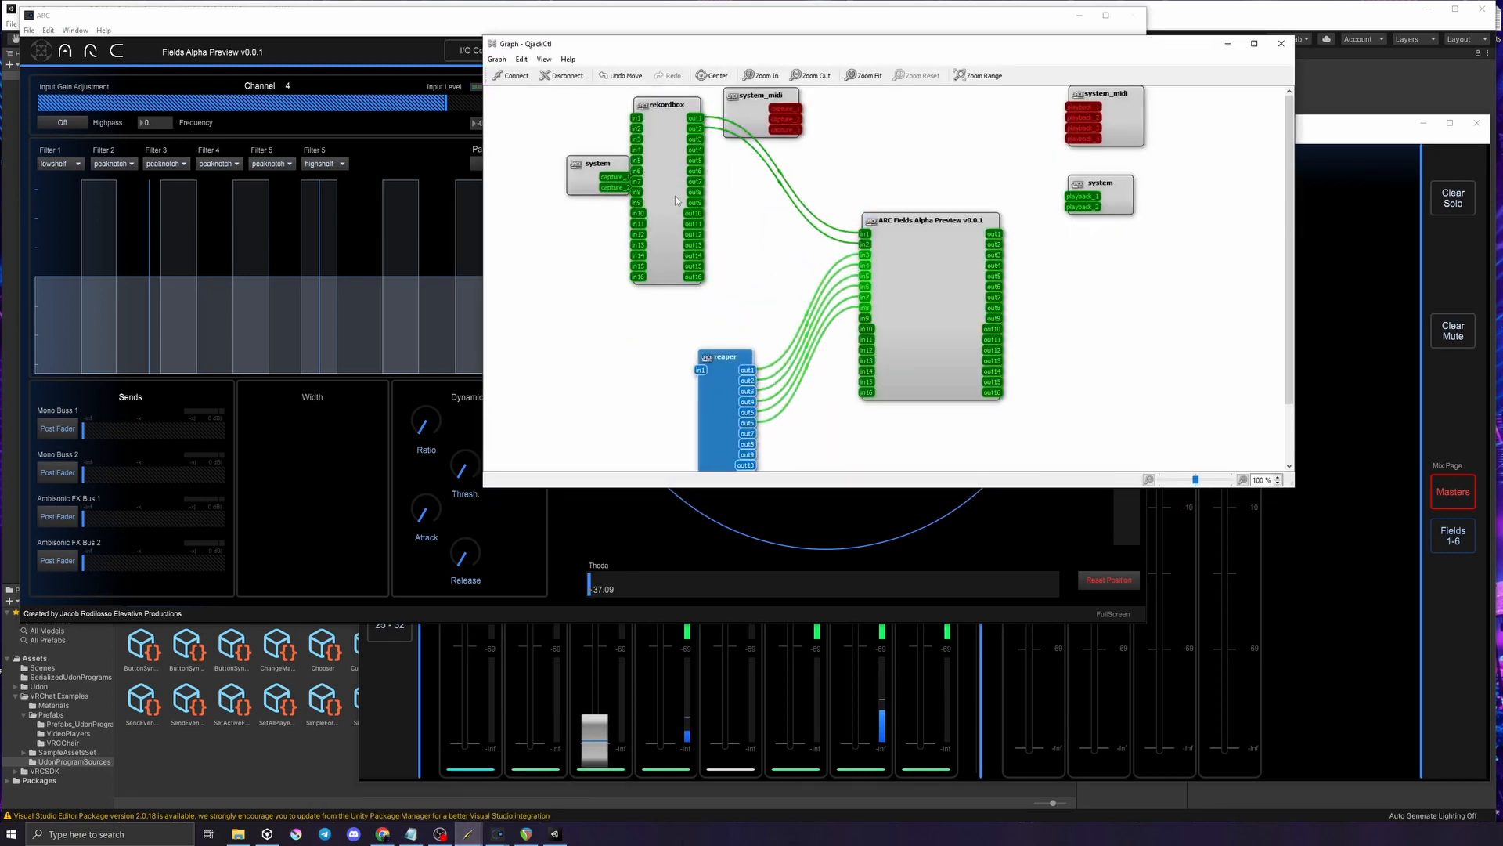
left_click_drag(675, 199, 726, 242)
left_click_drag(590, 172, 549, 151)
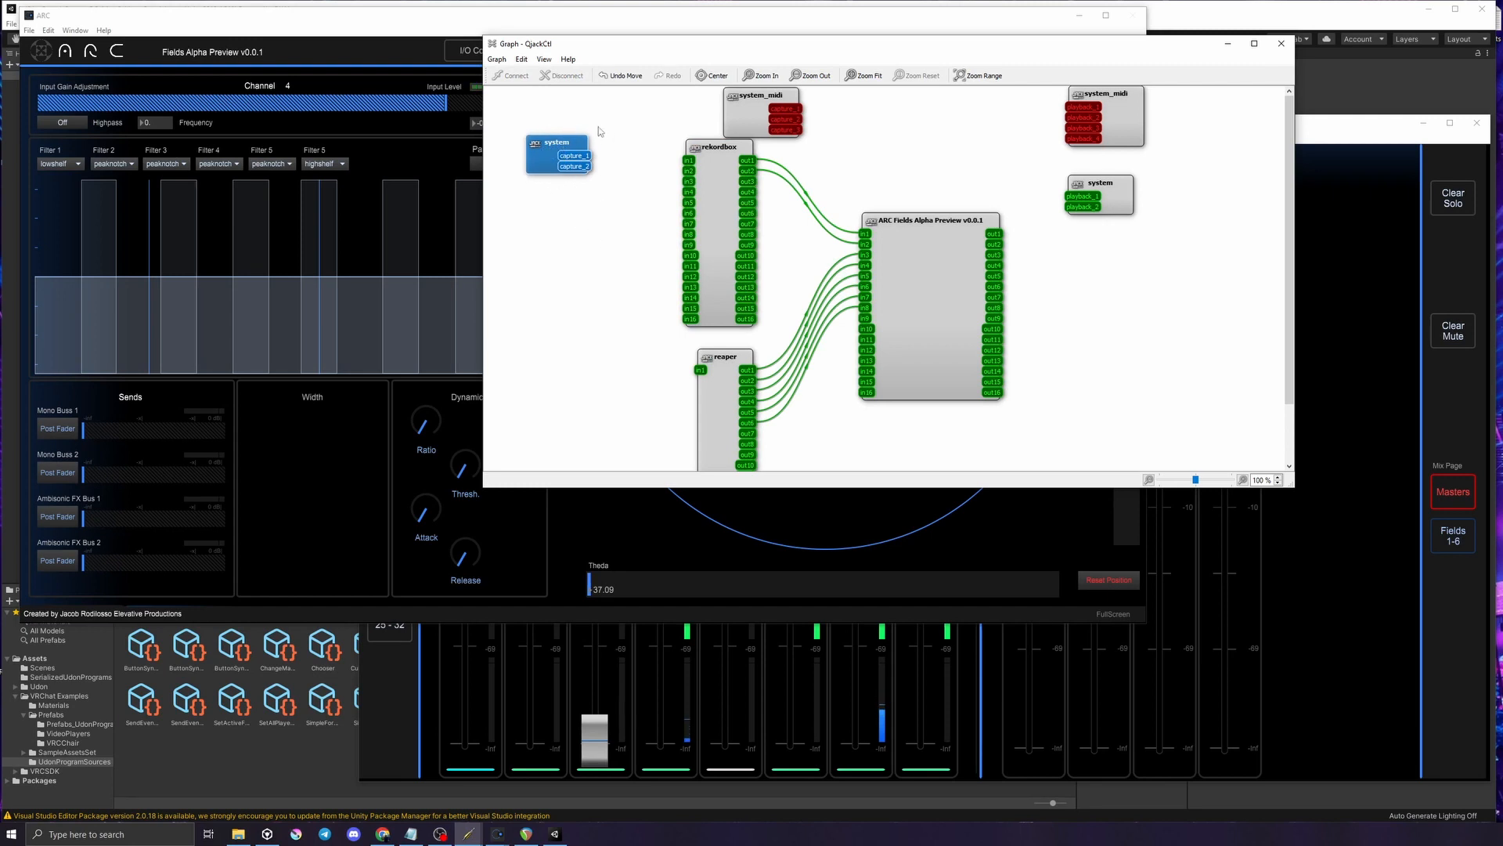
left_click_drag(574, 157, 867, 320)
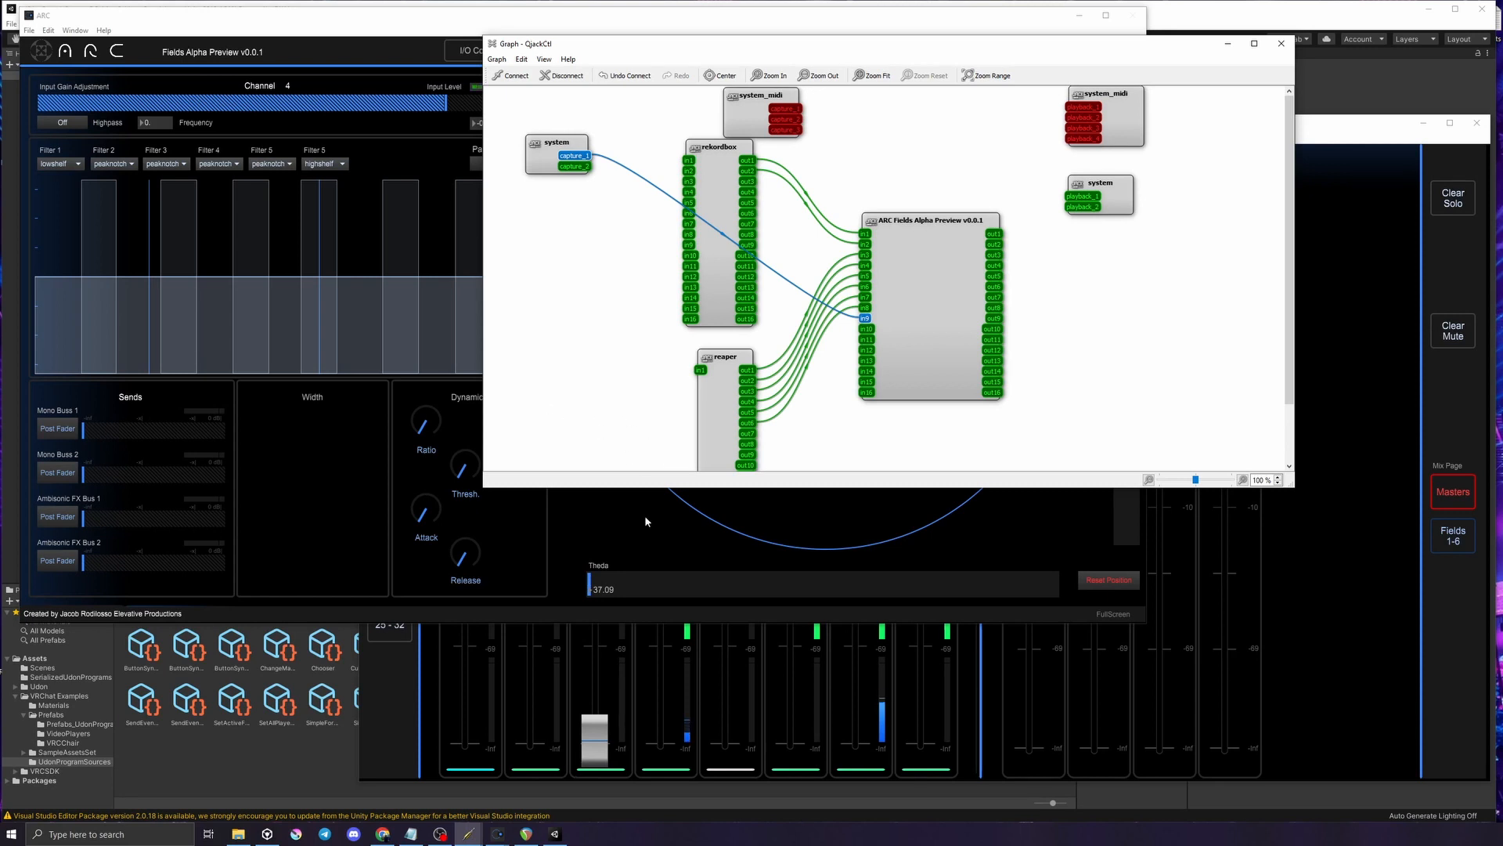
Return to ARC Fields and move channel 4 to the front centre of the field, at a Theda of about -1
left_click(609, 540)
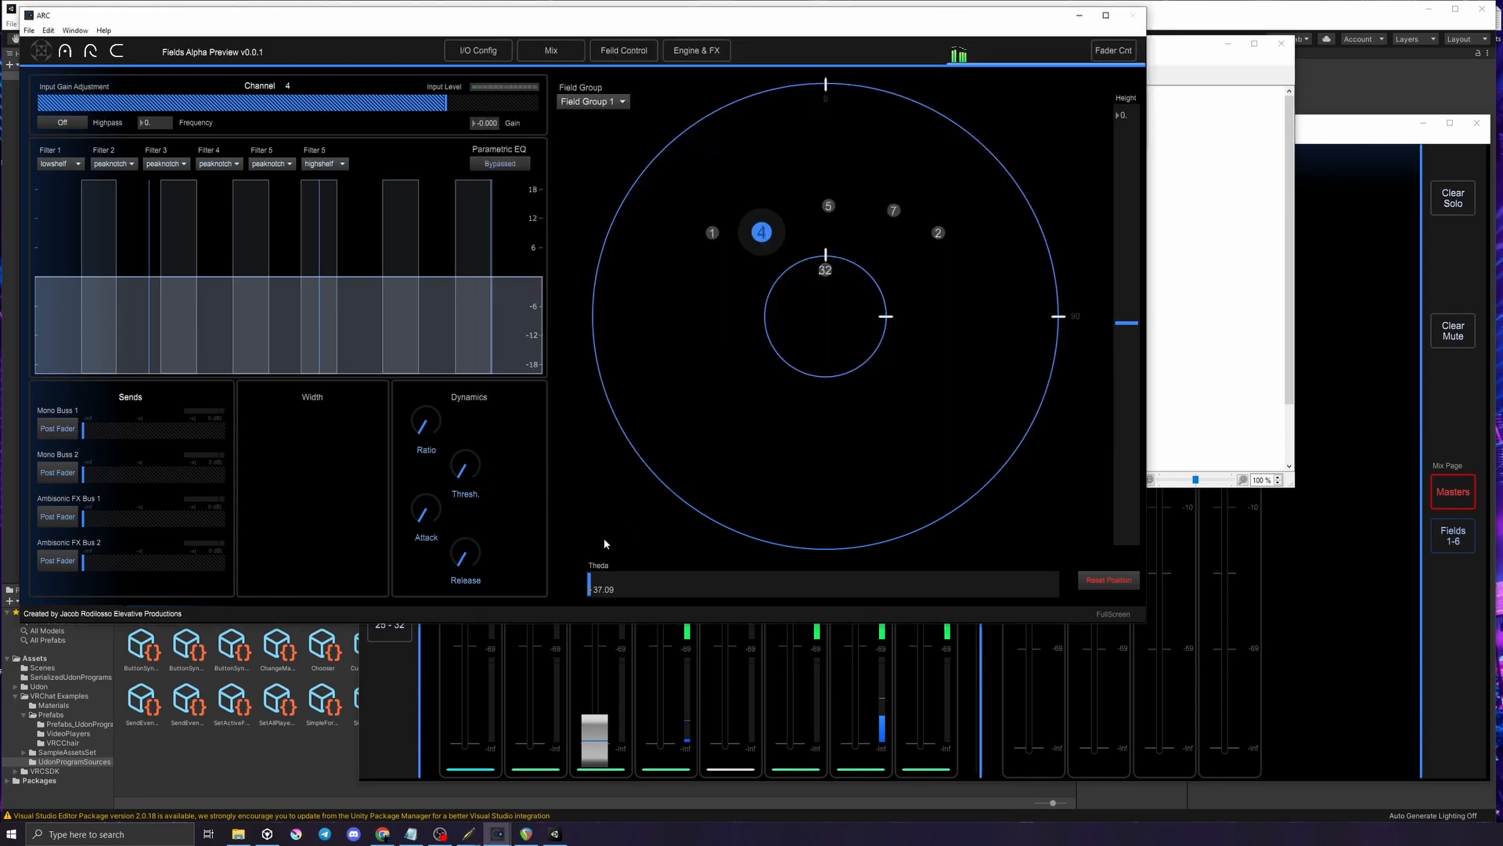
left_click(1420, 577)
left_click(498, 834)
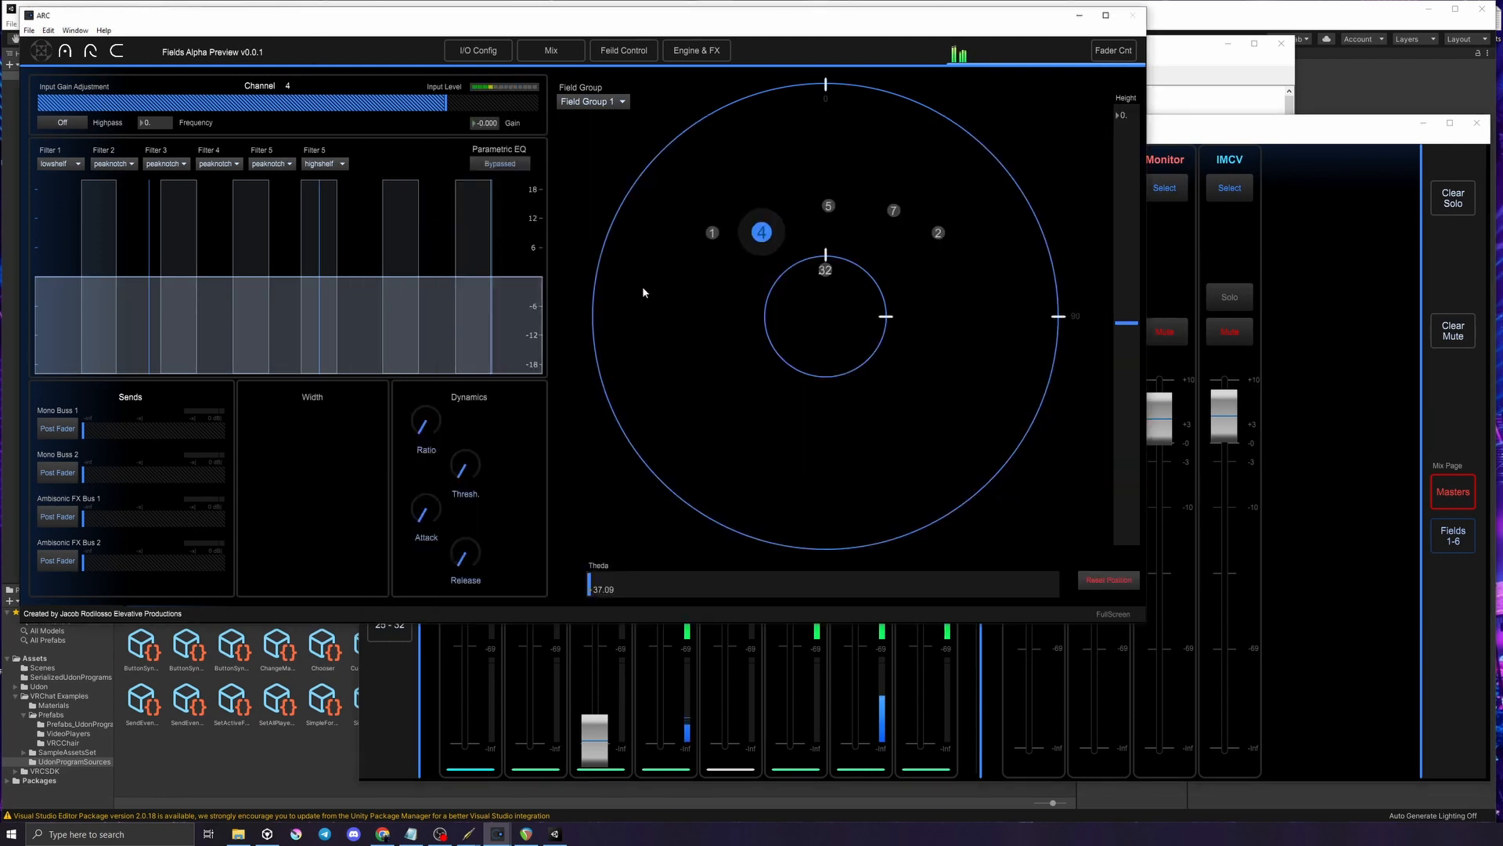
left_click_drag(754, 238, 822, 221)
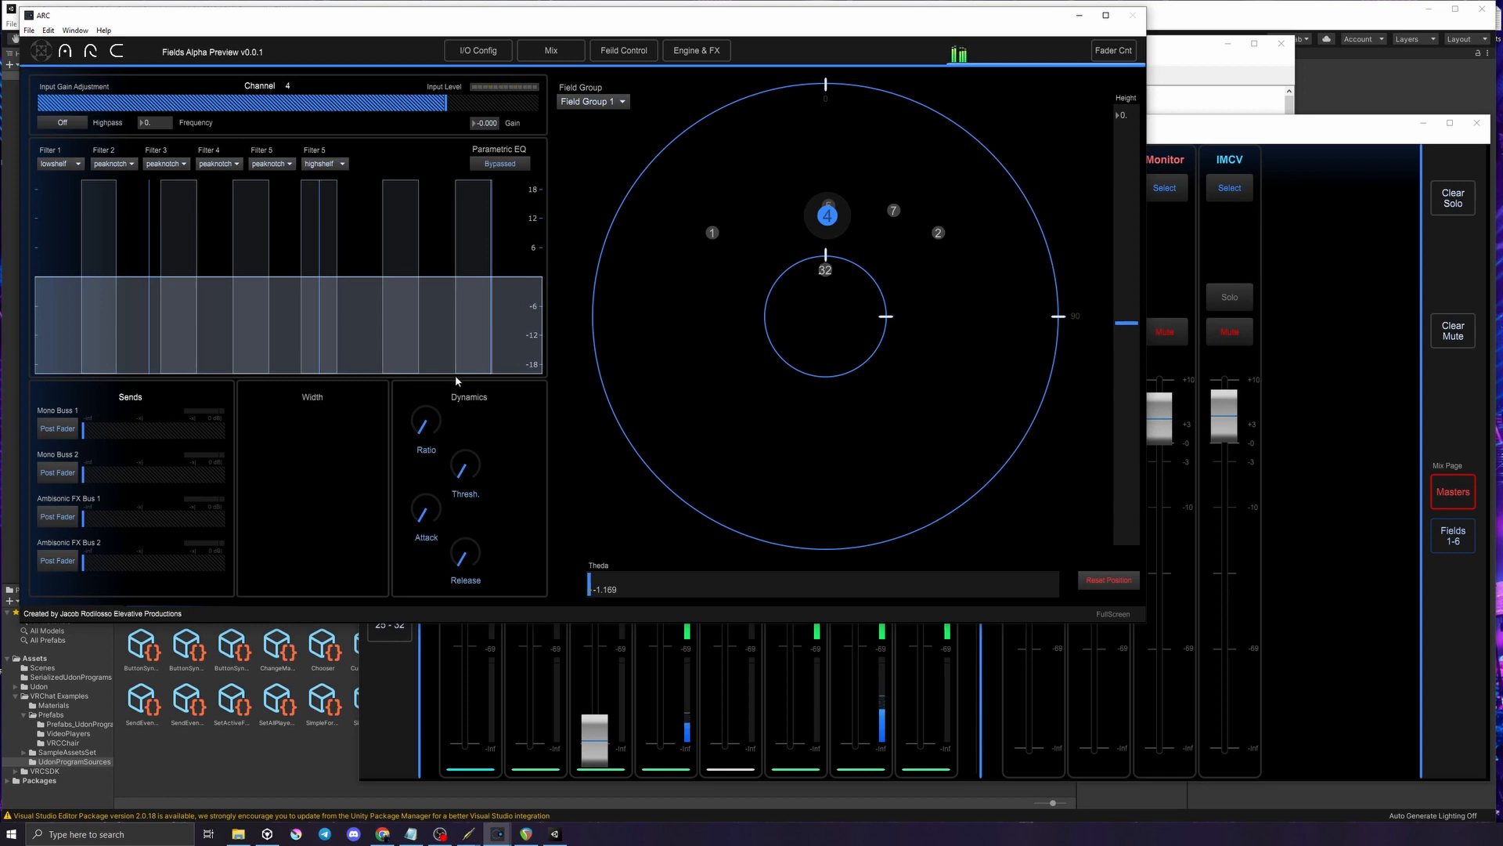
Show the Fields 1-6 mix page on the ARC fader control surface
left_click(592, 49)
left_click(1339, 469)
left_click(1453, 536)
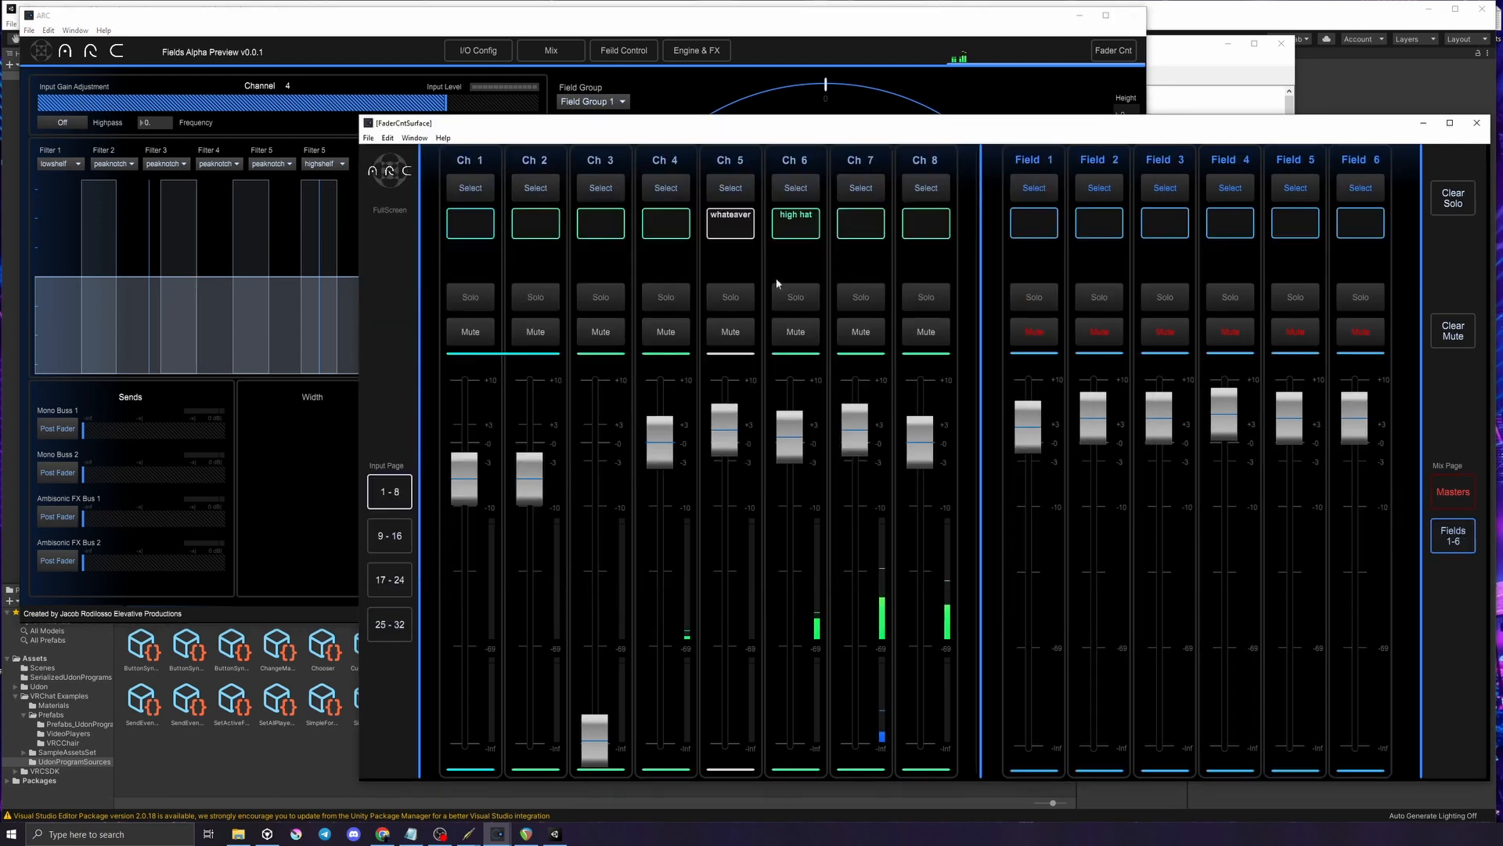